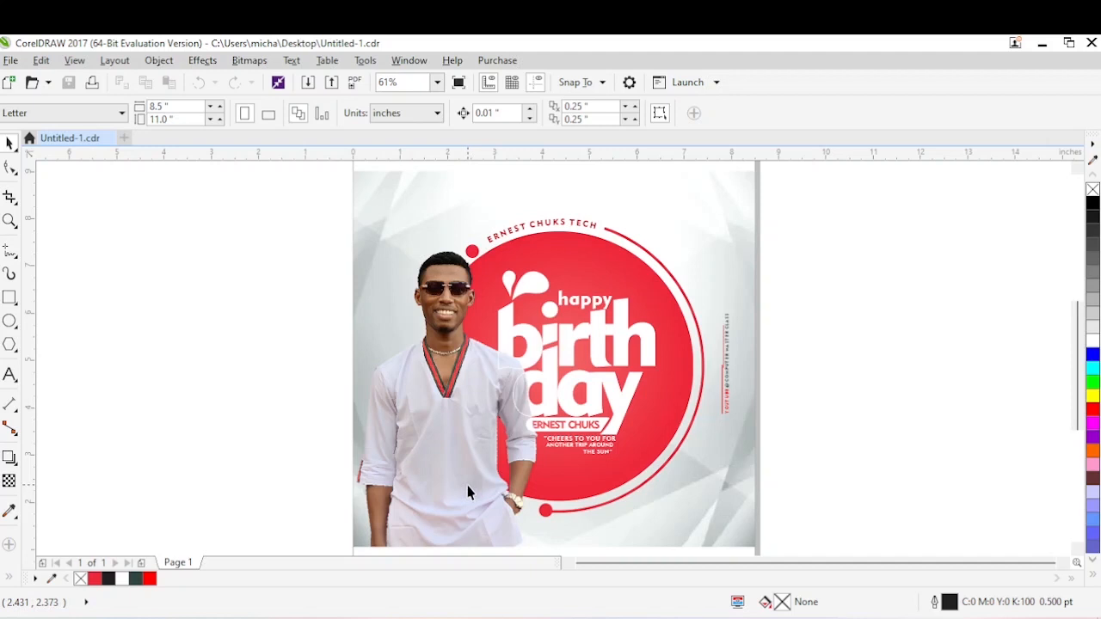
Create a new document and draw a rectangle about 8.57 by 8.9 inches across the page.
left_click(125, 138)
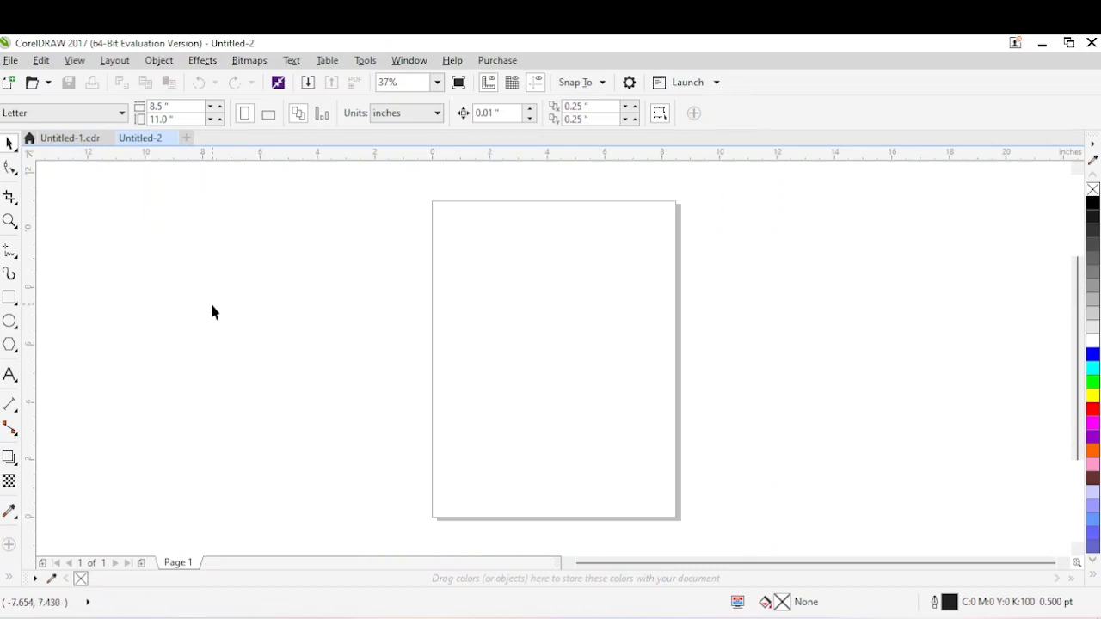
left_click(11, 298)
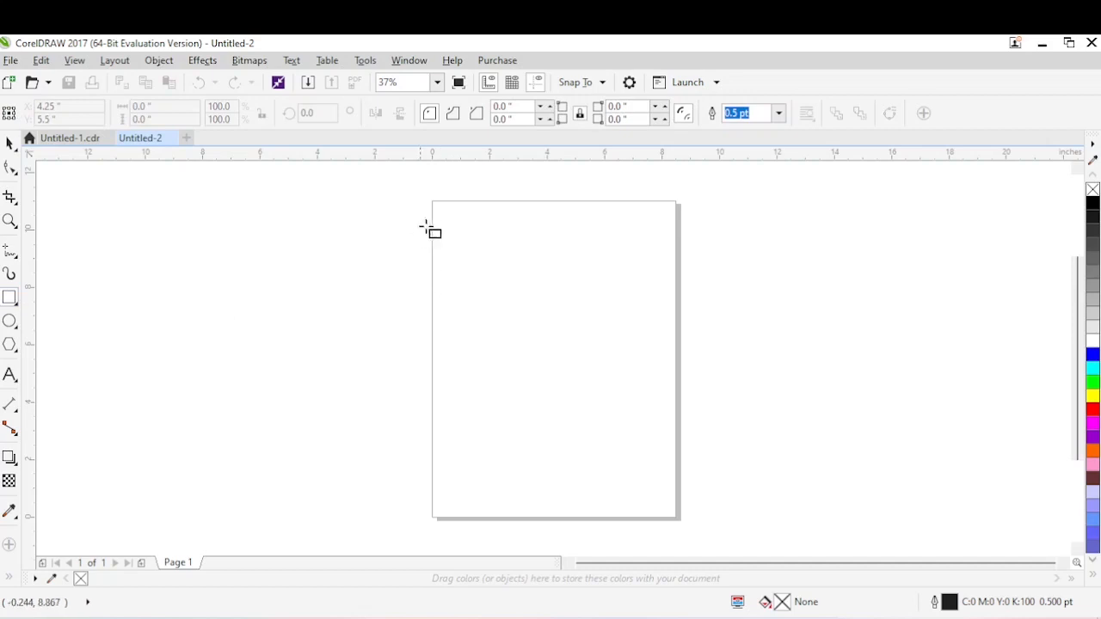
left_click_drag(432, 215, 678, 472)
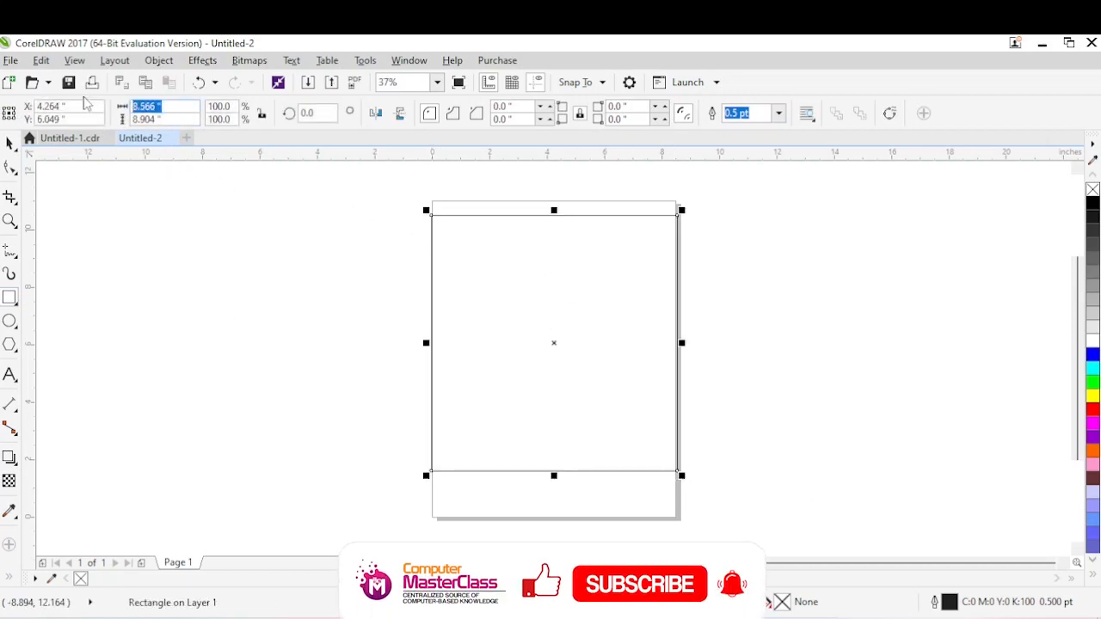
Set the rectangle's width and height to 8 inches each and deselect it.
type("8")
key("Tab")
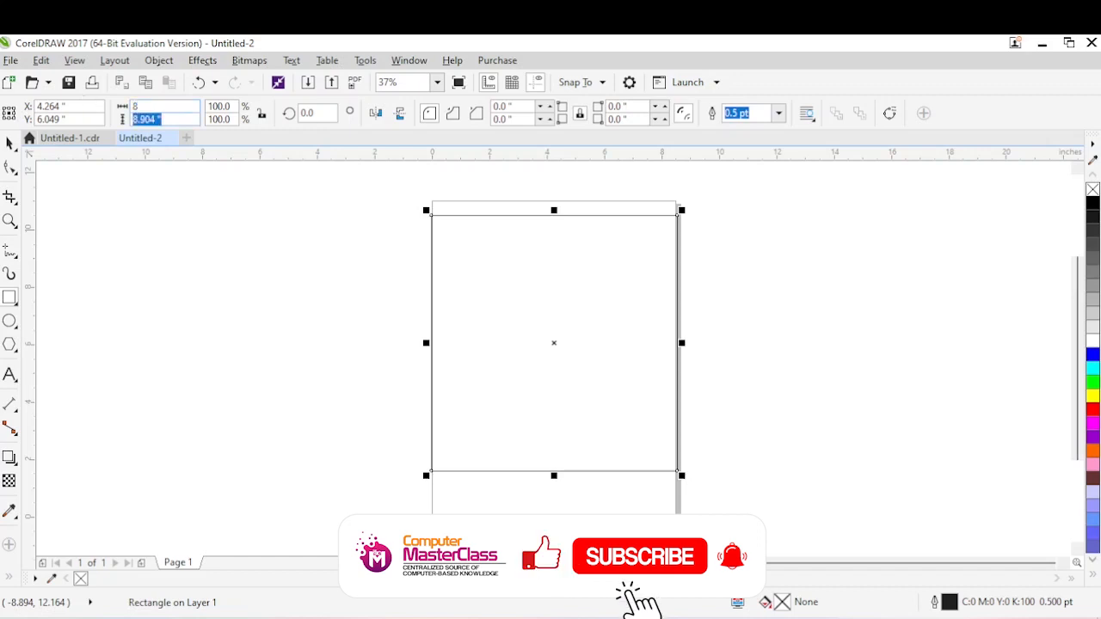
type("8")
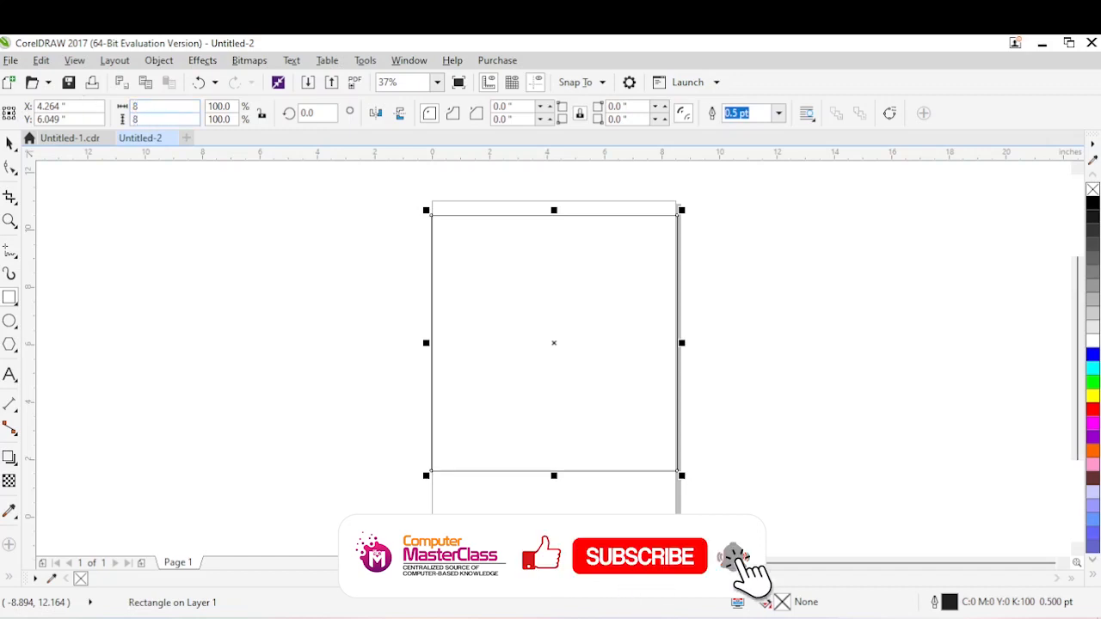
key("Return")
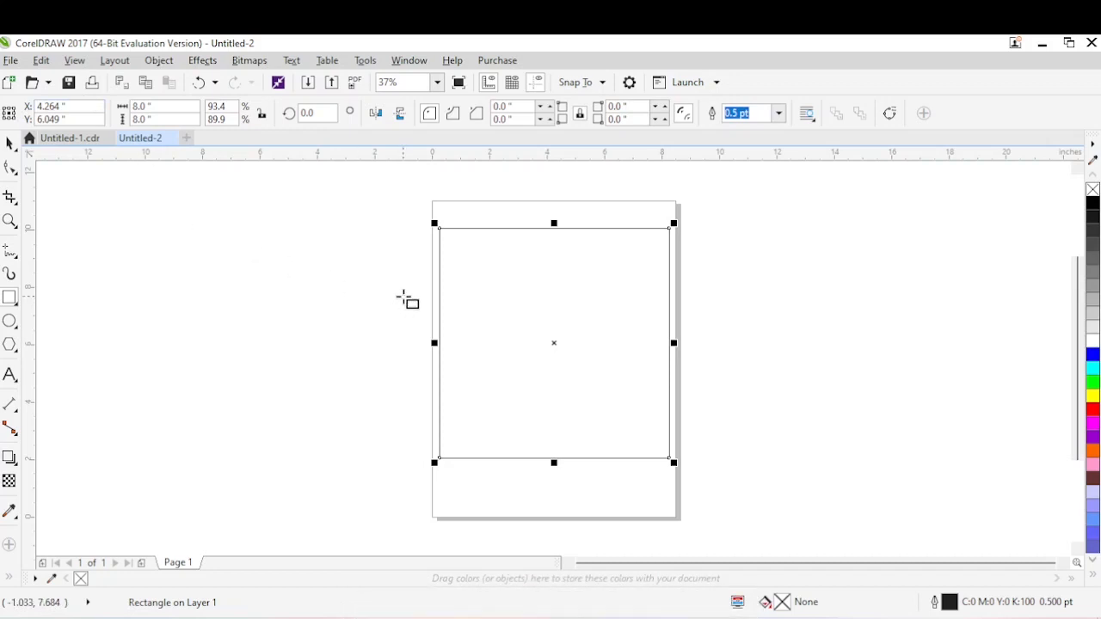
key("shift+F2")
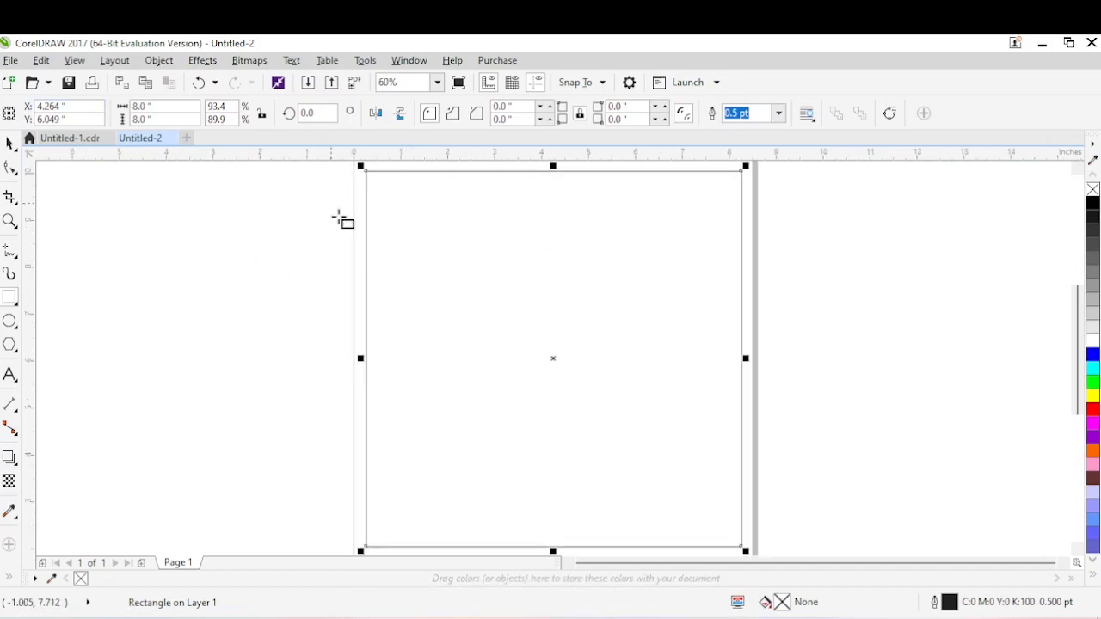
left_click(258, 250)
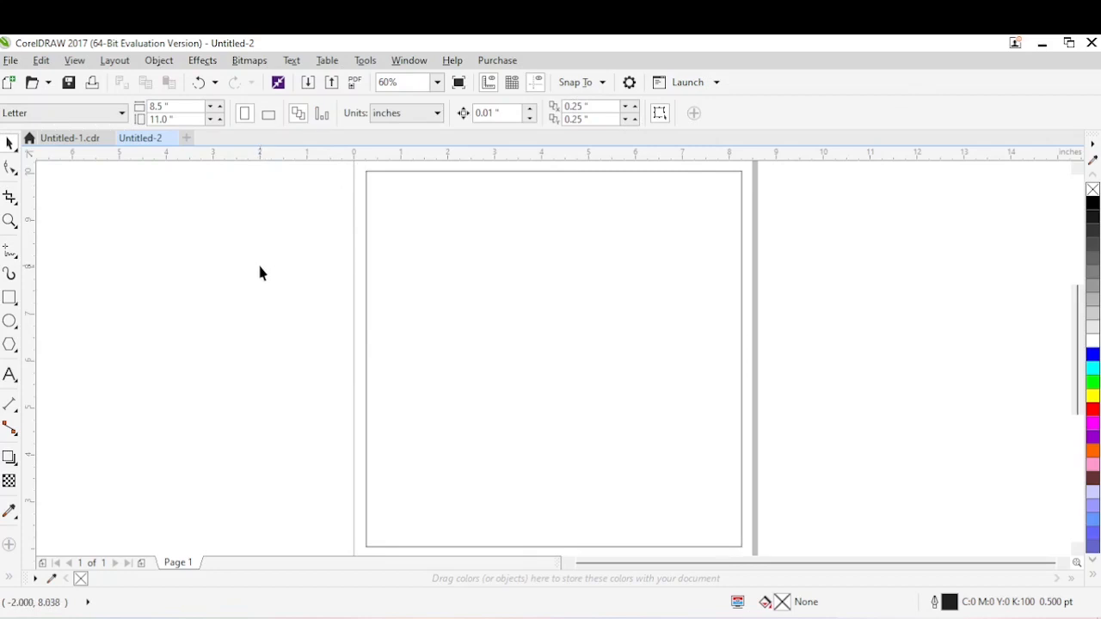
left_click(309, 84)
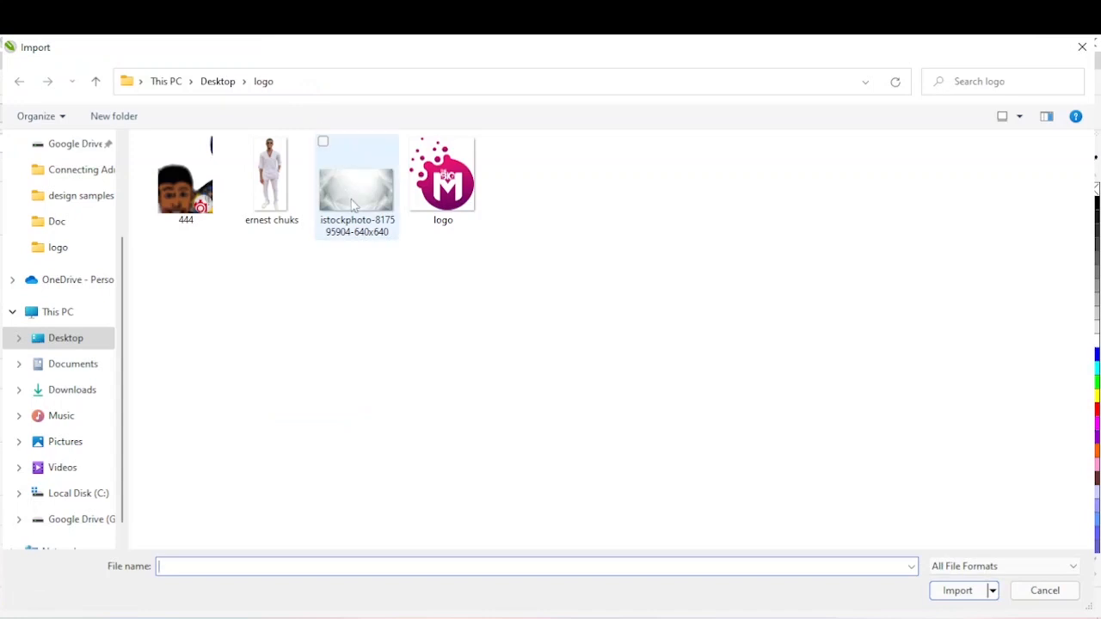
left_click(353, 203)
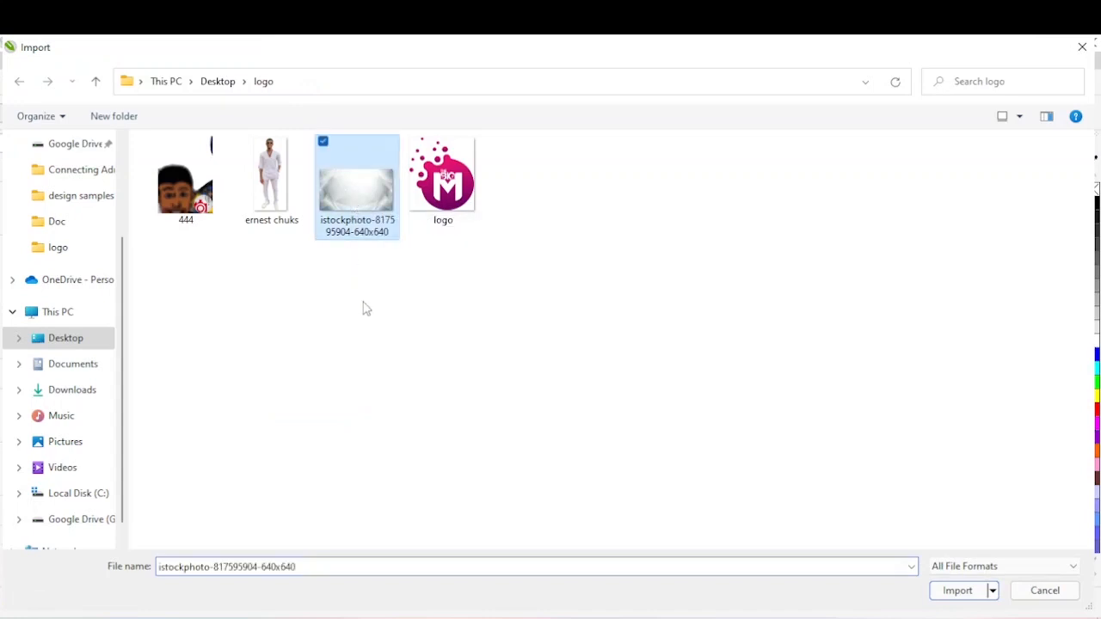
left_click(270, 163, "ctrl")
left_click(959, 592)
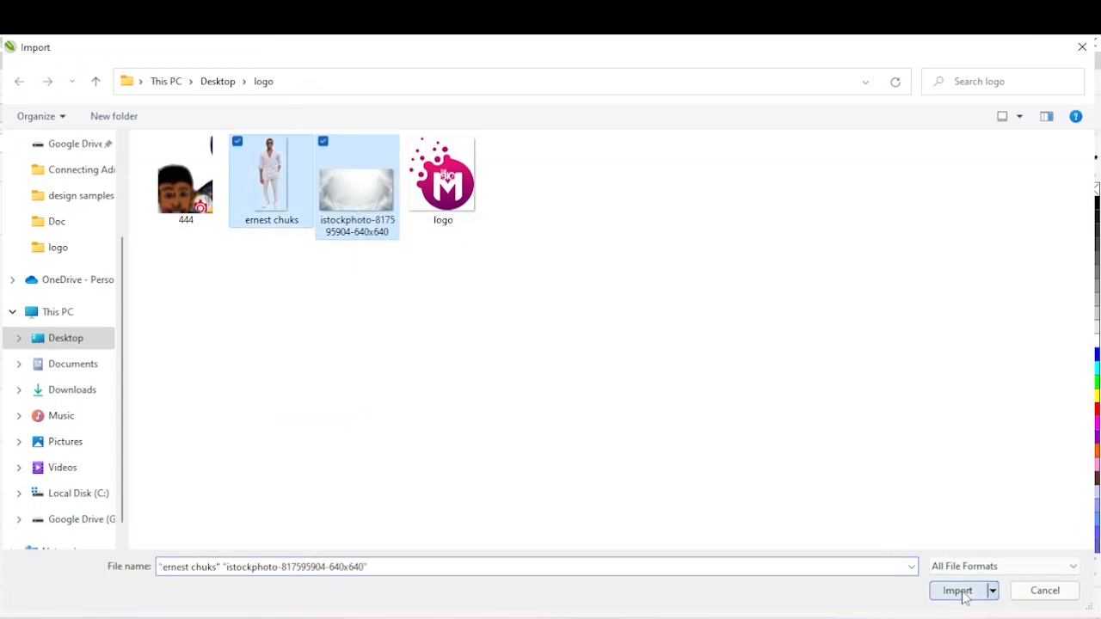
Place the man's photo at about 2.96 by 6.62 inches beside the page and the background image at about 8.05 by 4.53 inches over the square.
left_click_drag(254, 204, 671, 516)
left_click_drag(361, 215, 716, 434)
left_click_drag(295, 415, 157, 443)
left_click_drag(487, 354, 495, 352)
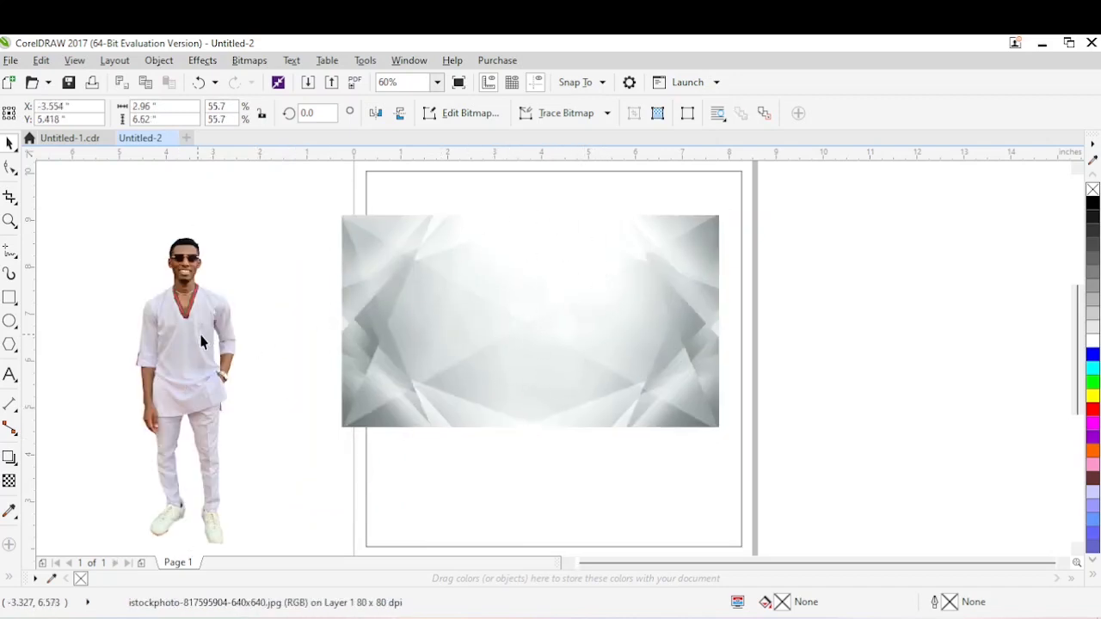
Move the man's photo onto the left part of the background image and bring it to the front.
left_click_drag(202, 342, 412, 338)
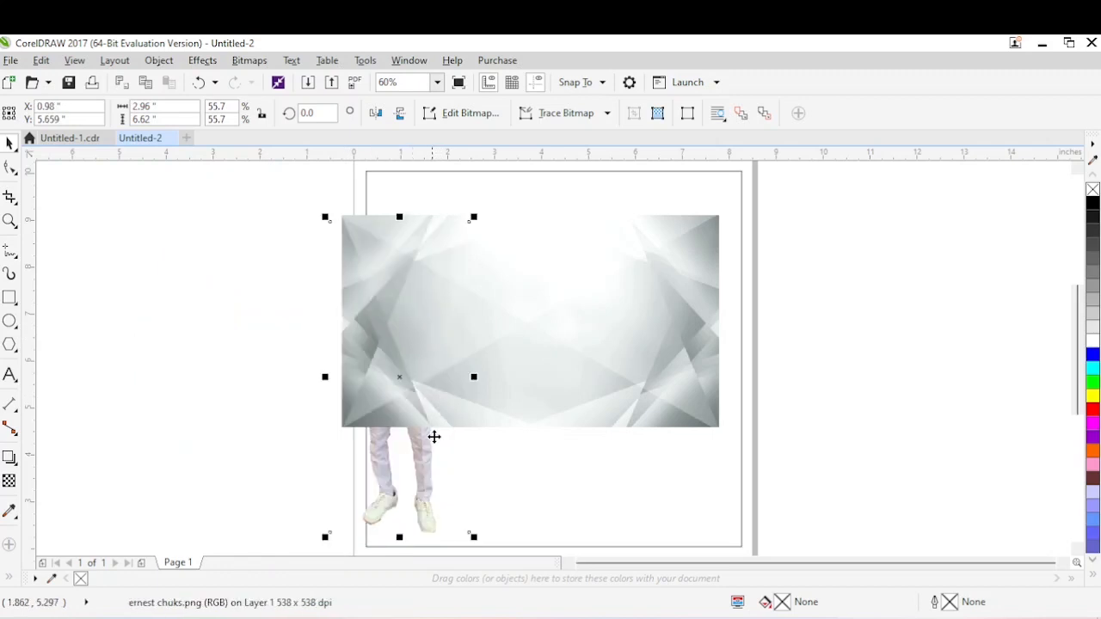
key("shift+Page_Up")
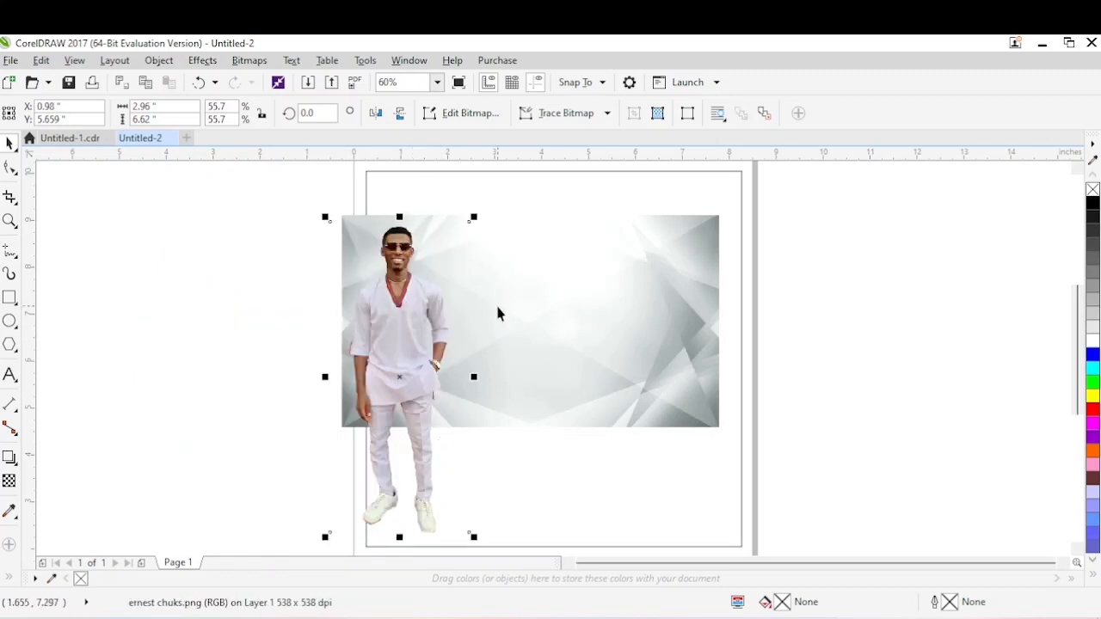
left_click_drag(421, 311, 400, 314)
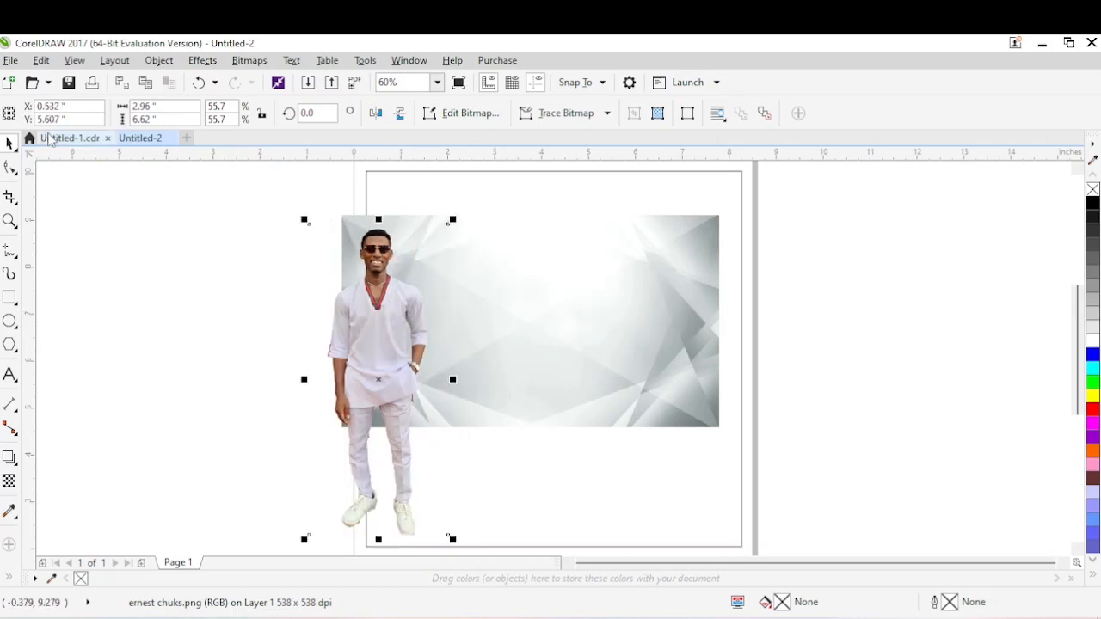
Check the finished birthday design in Untitled-1.cdr, return to Untitled-2 and move the man's photo off the page to the left.
left_click(49, 140)
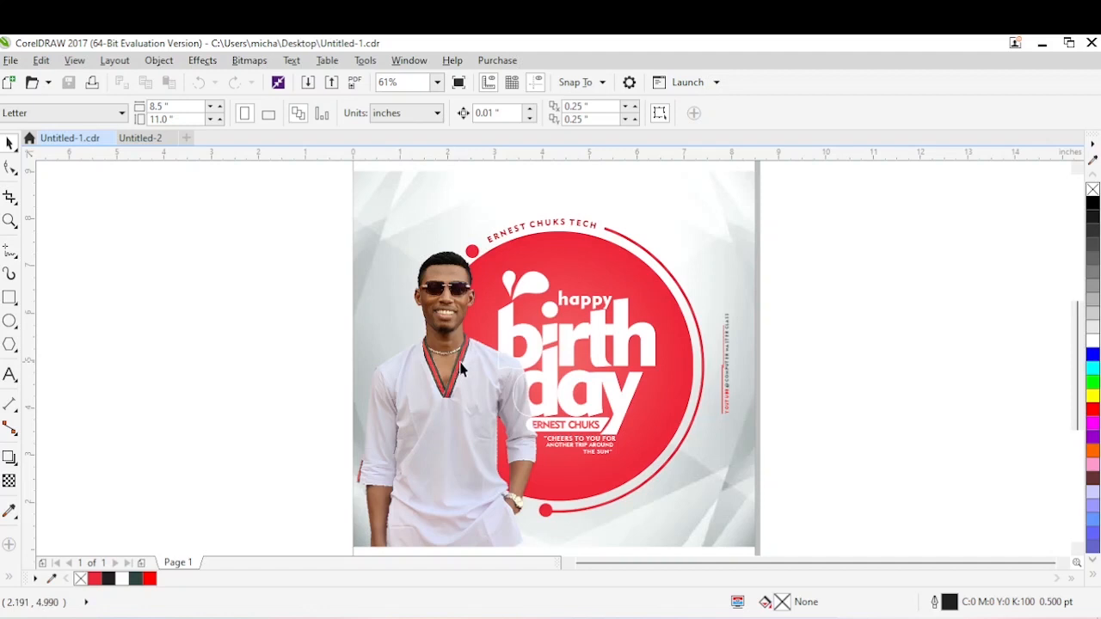
left_click(143, 141)
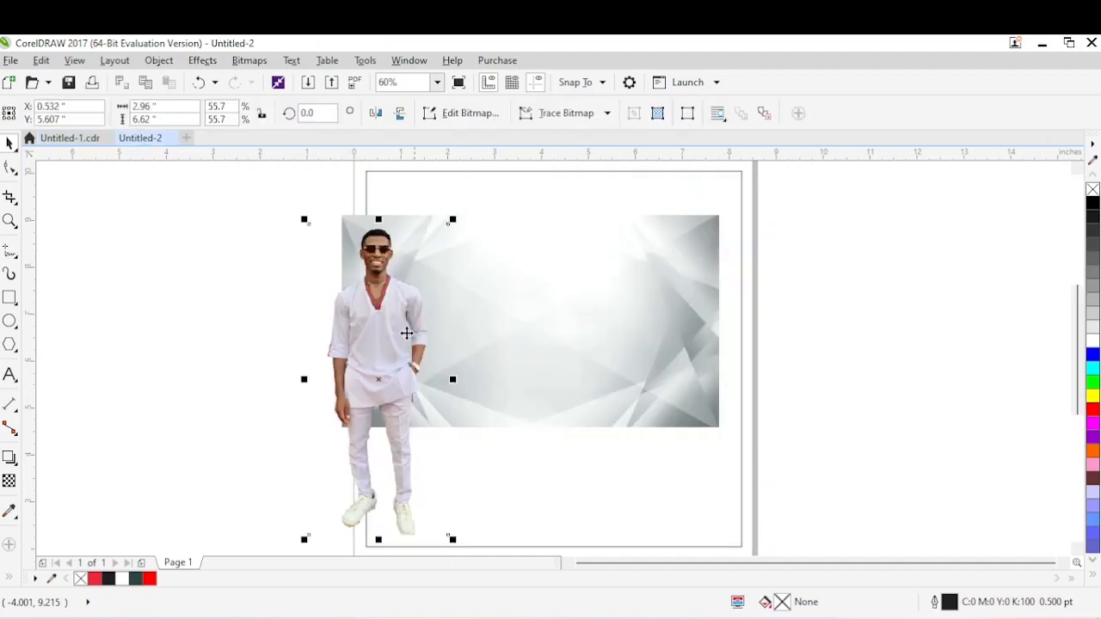
left_click_drag(381, 334, 193, 349)
PowerClip the background image and the man's photo inside the 8-inch square.
left_click(475, 276)
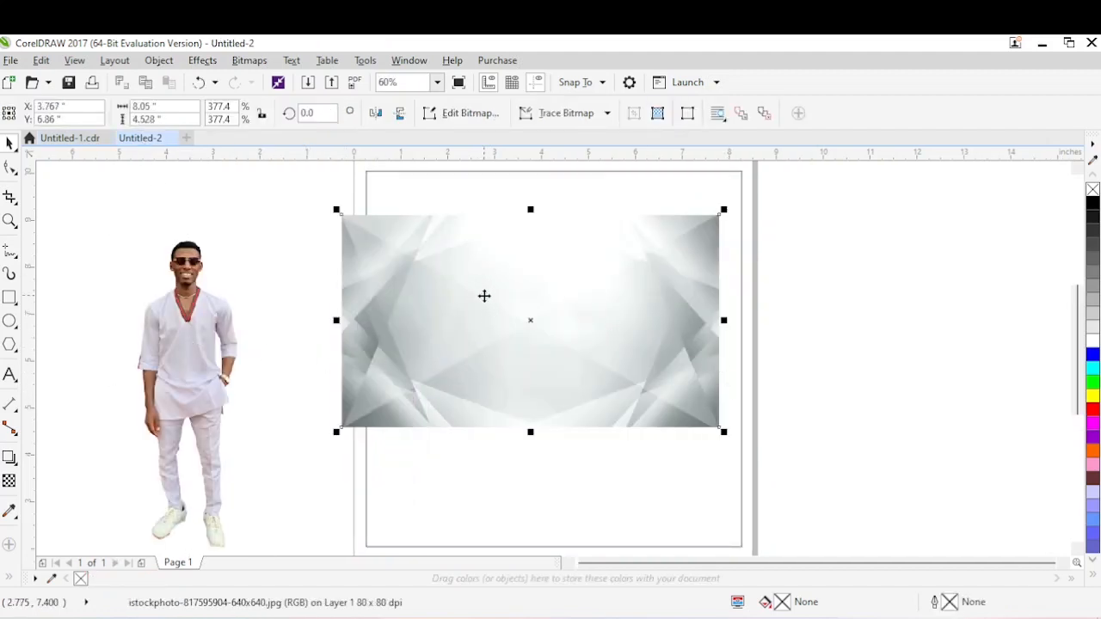
left_click_drag(484, 296, 510, 485)
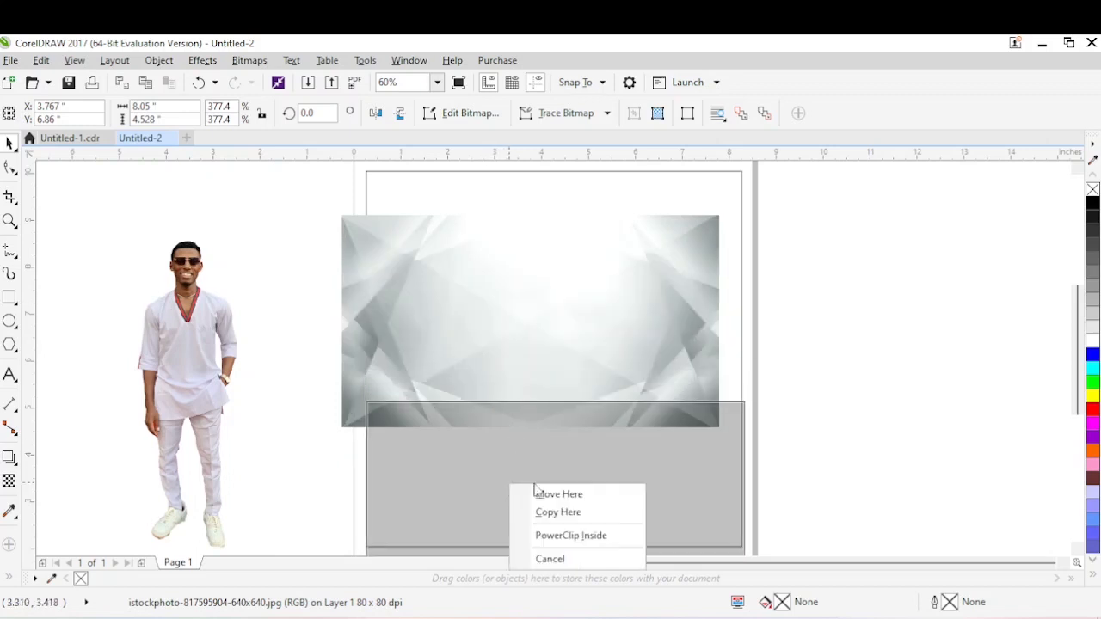
left_click(571, 536)
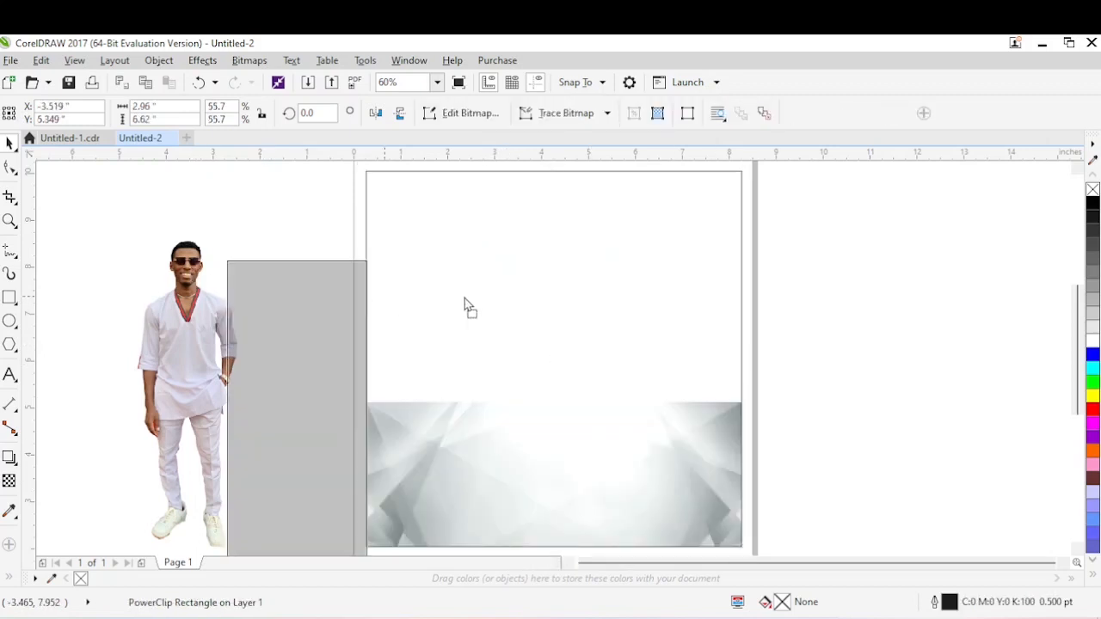
left_click_drag(465, 305, 477, 287)
left_click(546, 349)
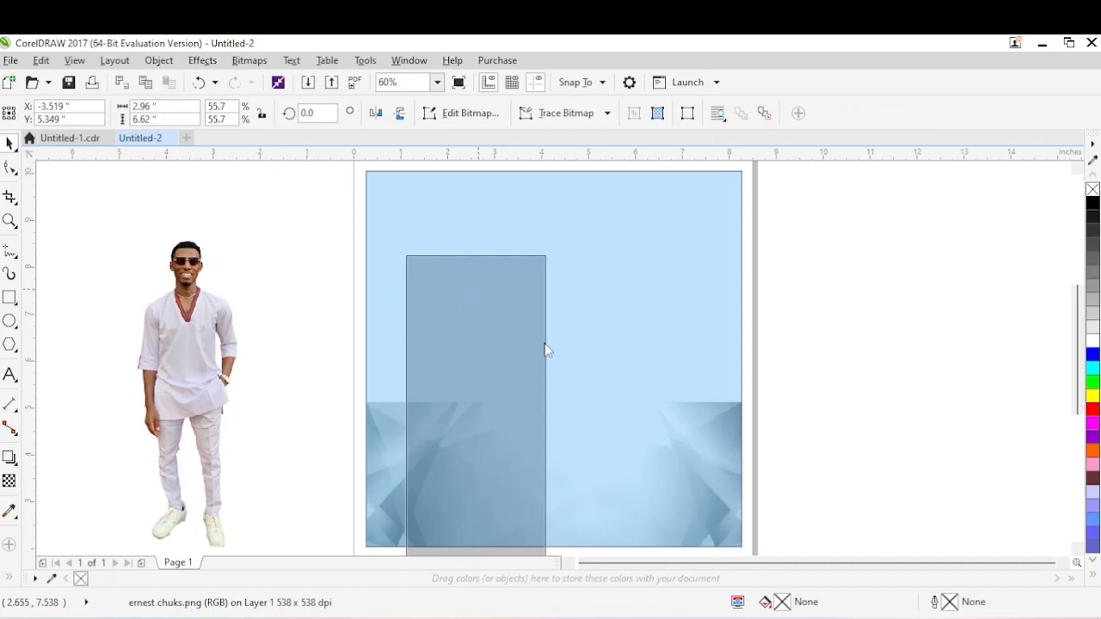
Open the square's PowerClip contents for editing and move the background image up to the frame's upper edge.
right_click(531, 307)
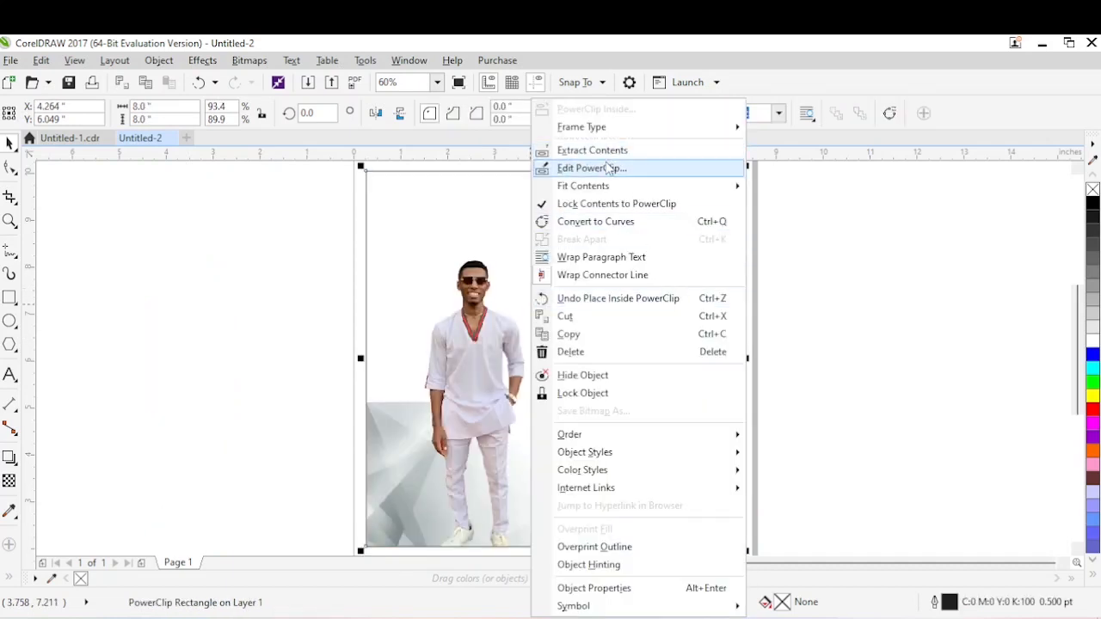
left_click(384, 329)
right_click(383, 327)
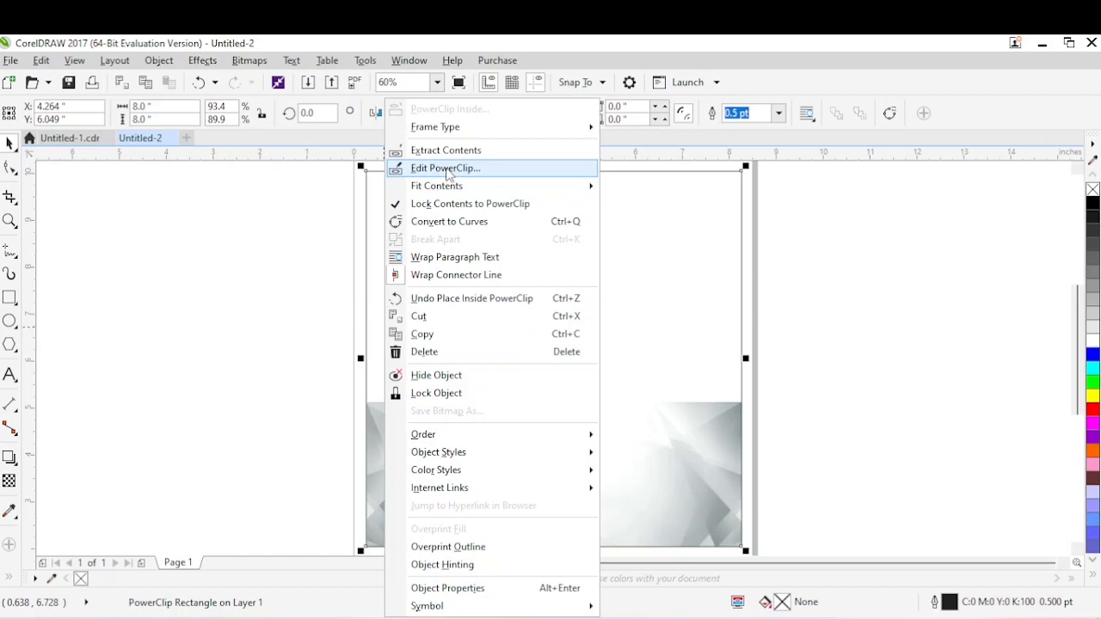
left_click(446, 169)
left_click(671, 447)
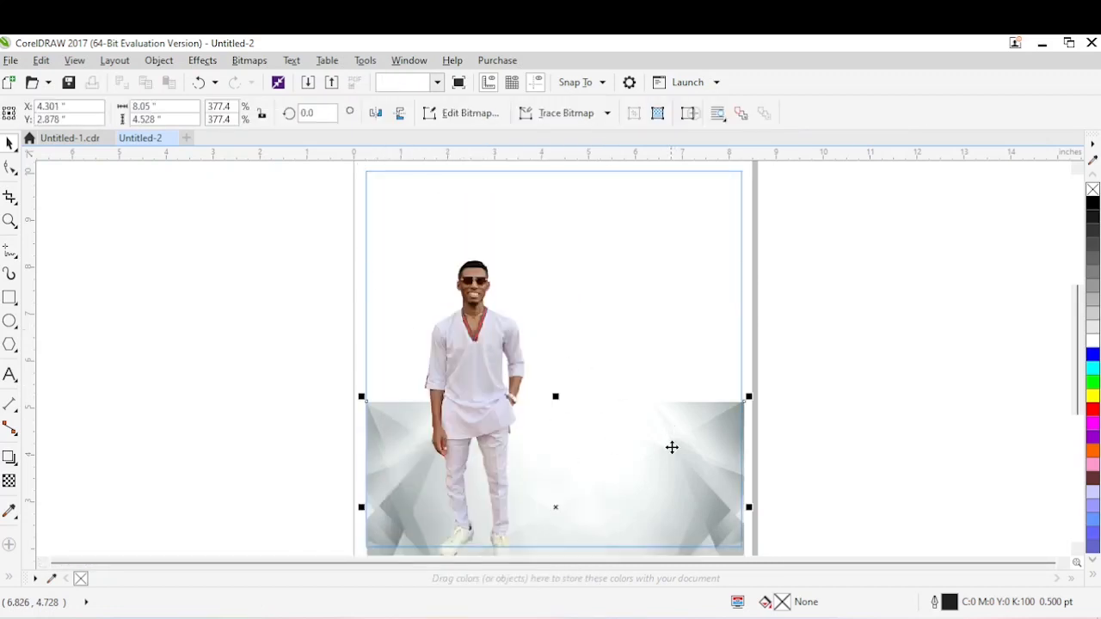
left_click_drag(679, 455, 672, 233)
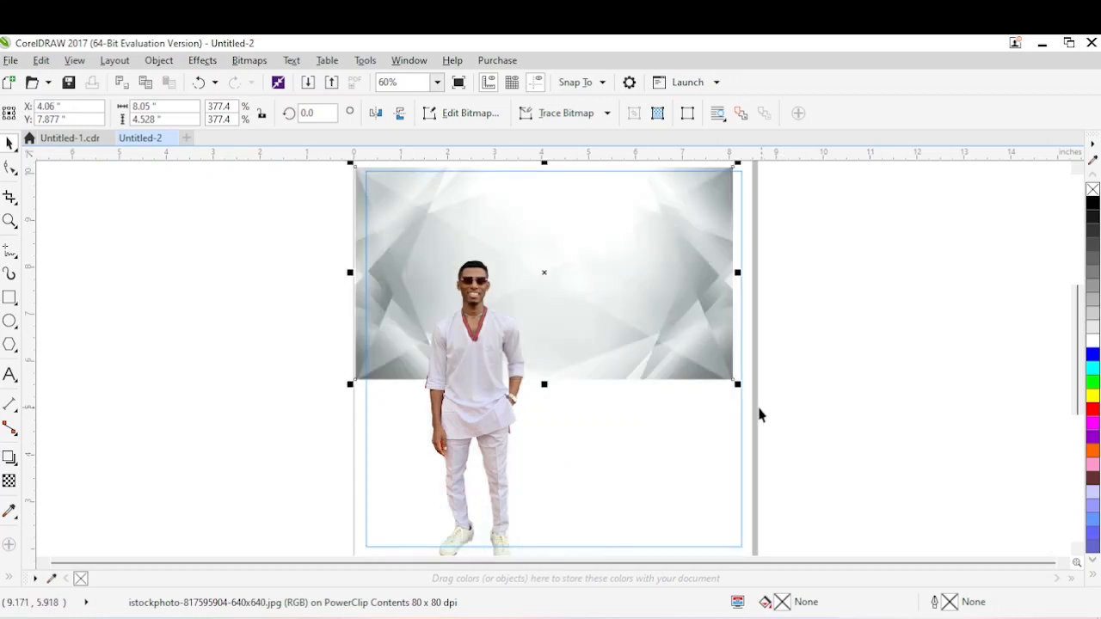
Stretch the background image to about 8.12 inches high and widen it past both sides of the PowerClip frame.
left_click_drag(737, 383, 791, 456)
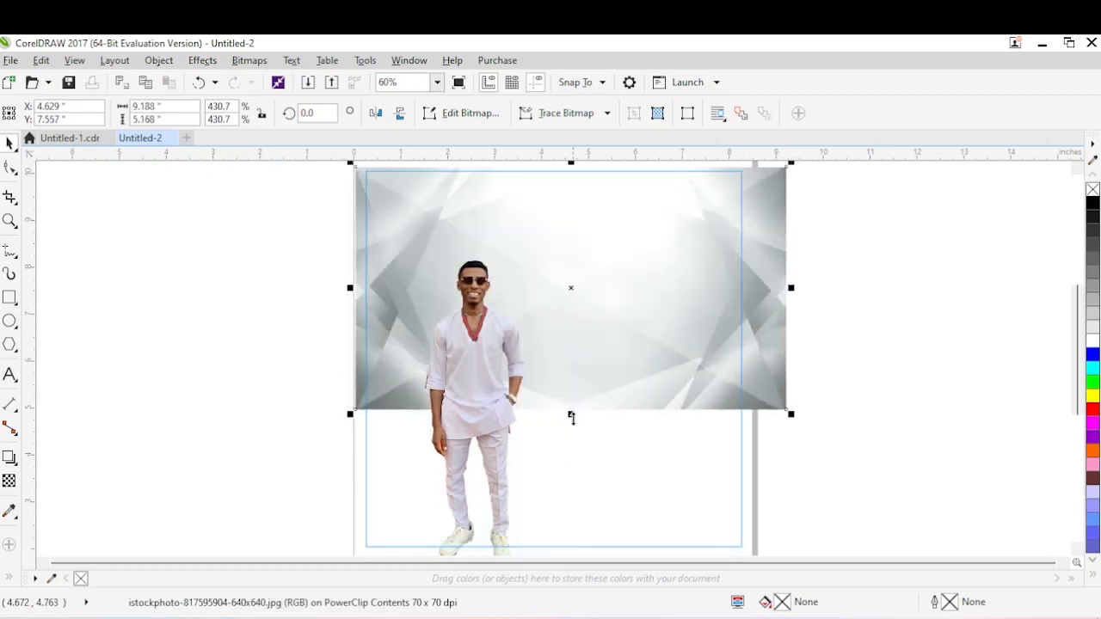
left_click_drag(571, 418, 577, 509)
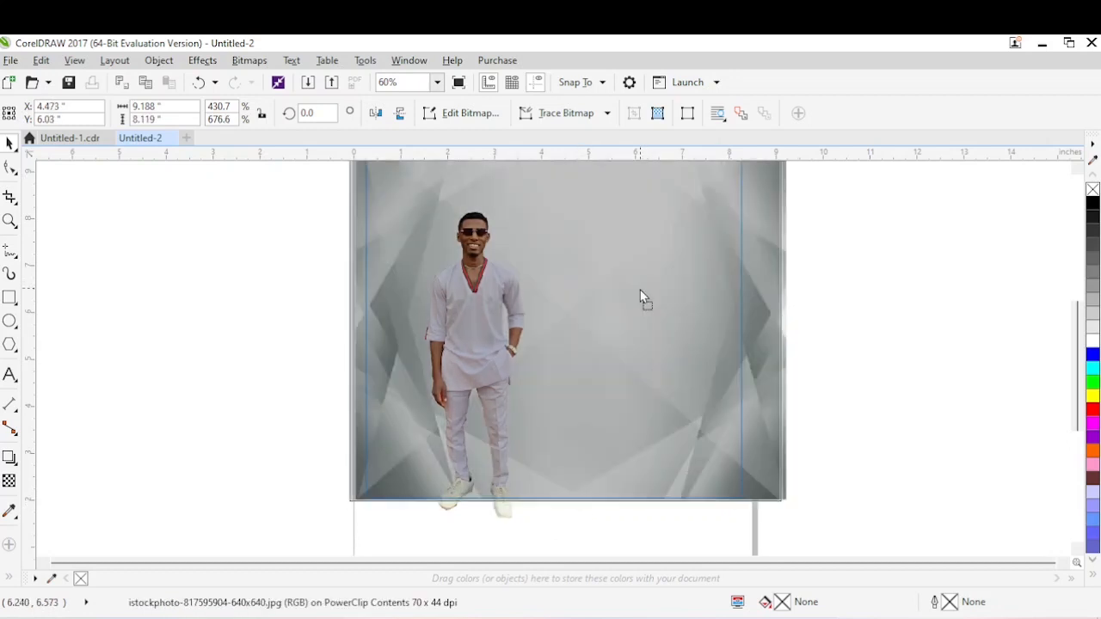
left_click(1077, 168)
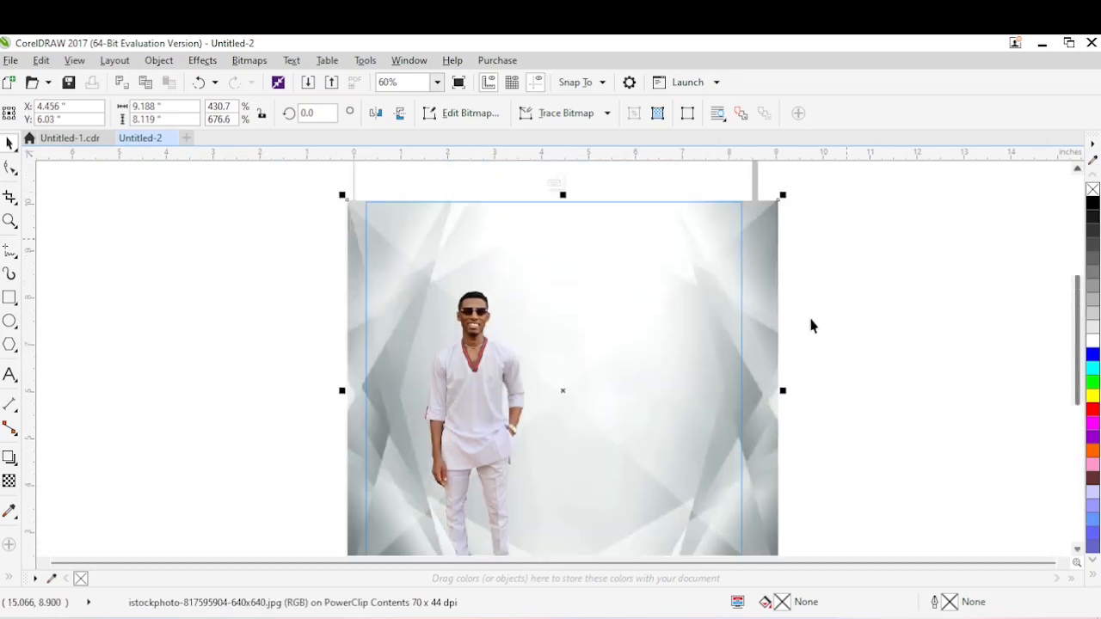
left_click_drag(783, 391, 768, 358)
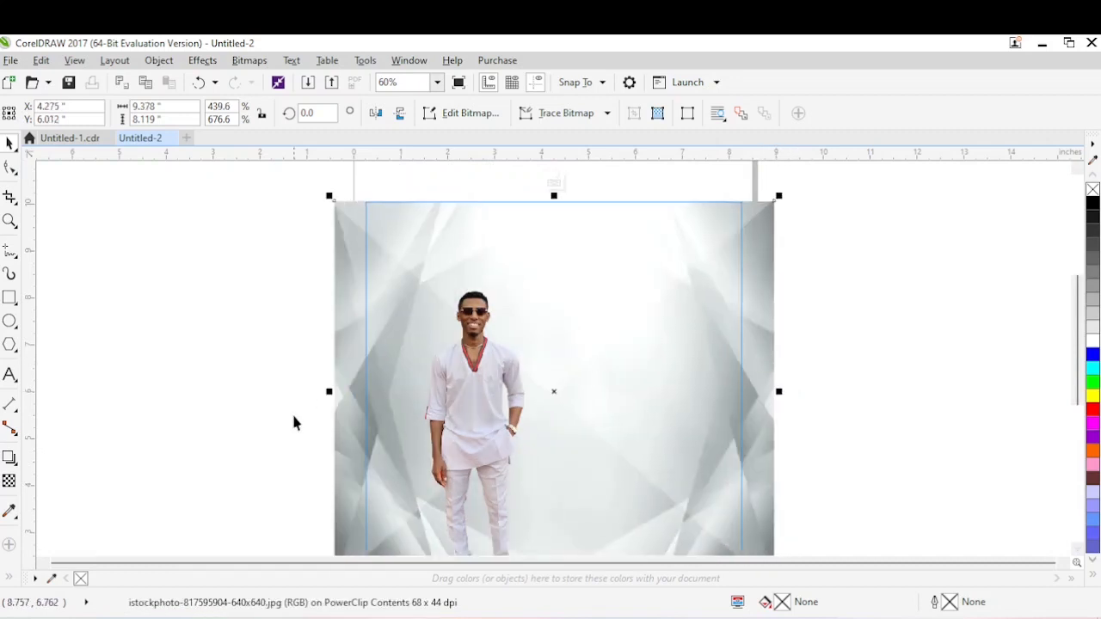
left_click_drag(329, 391, 309, 392)
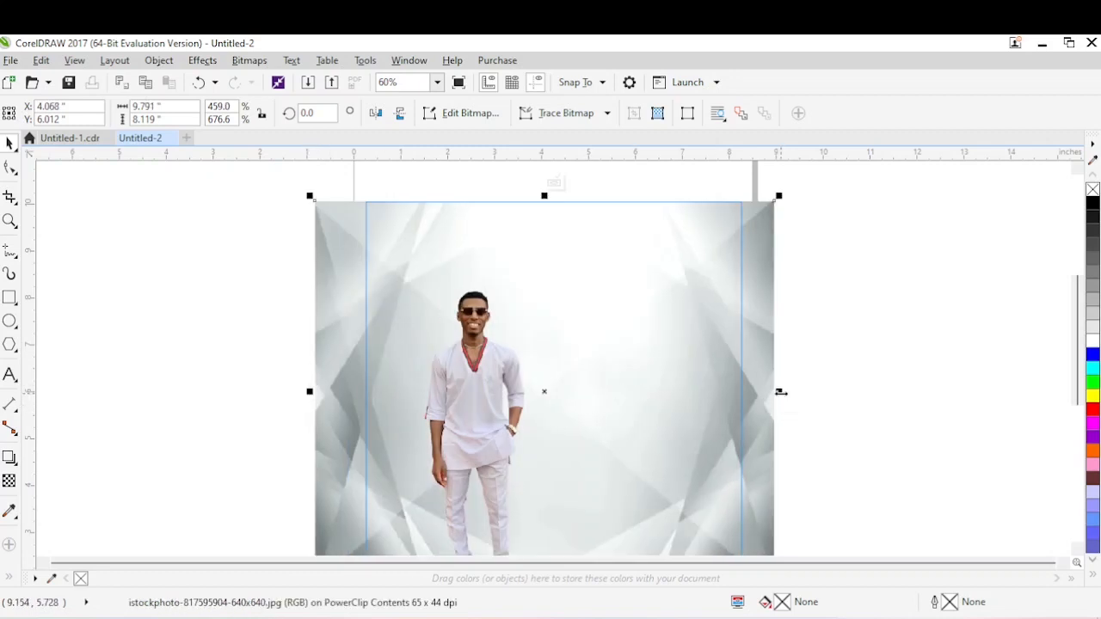
left_click_drag(779, 392, 786, 393)
Enlarge the man's photo to about 4.77 by 10.67 inches and position it in the lower left of the frame, with the legs running below it.
left_click(498, 335)
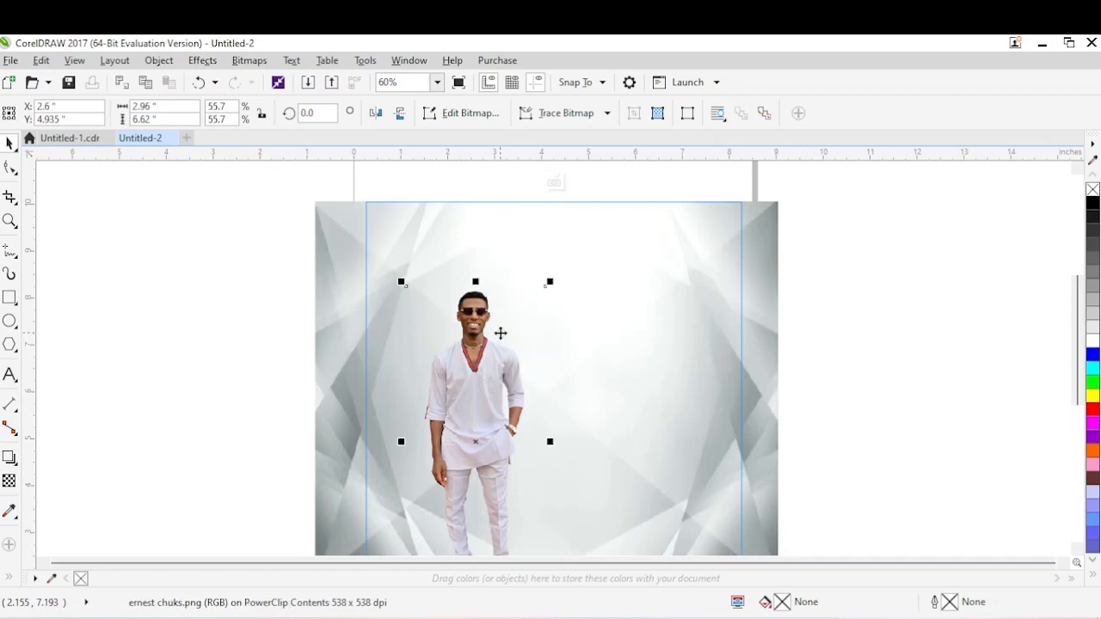
left_click_drag(484, 368, 484, 443)
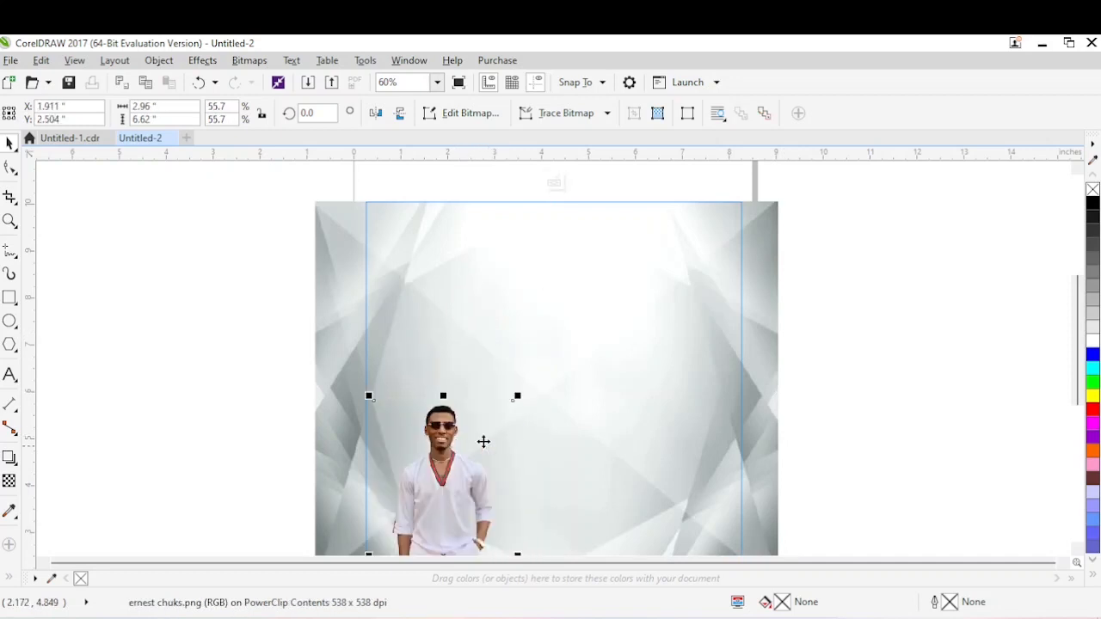
left_click_drag(521, 397, 625, 262)
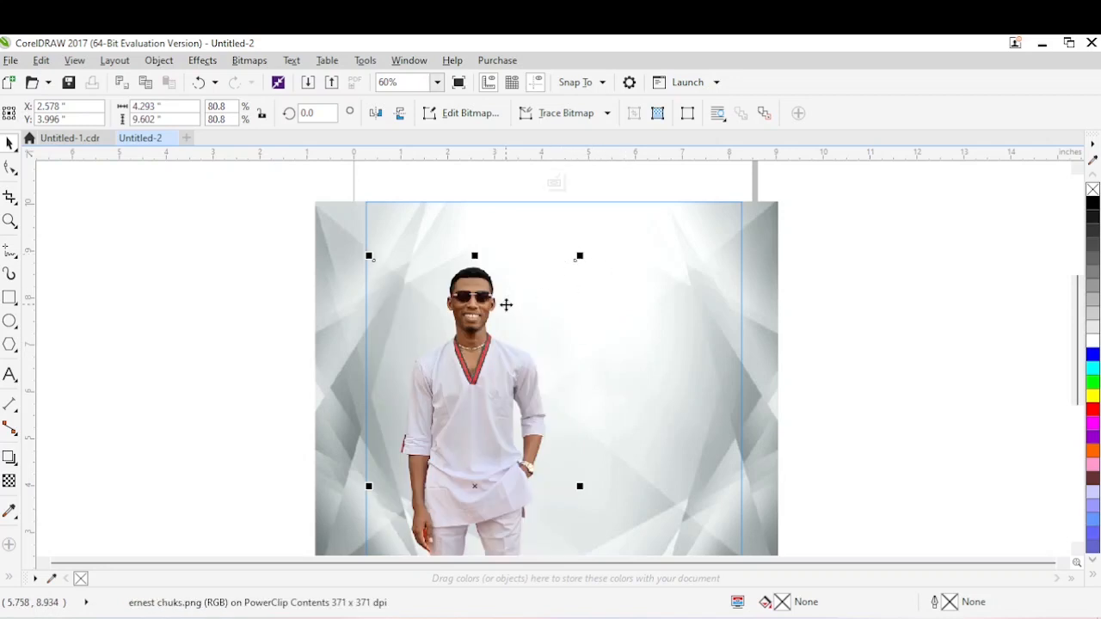
left_click_drag(473, 349, 460, 386)
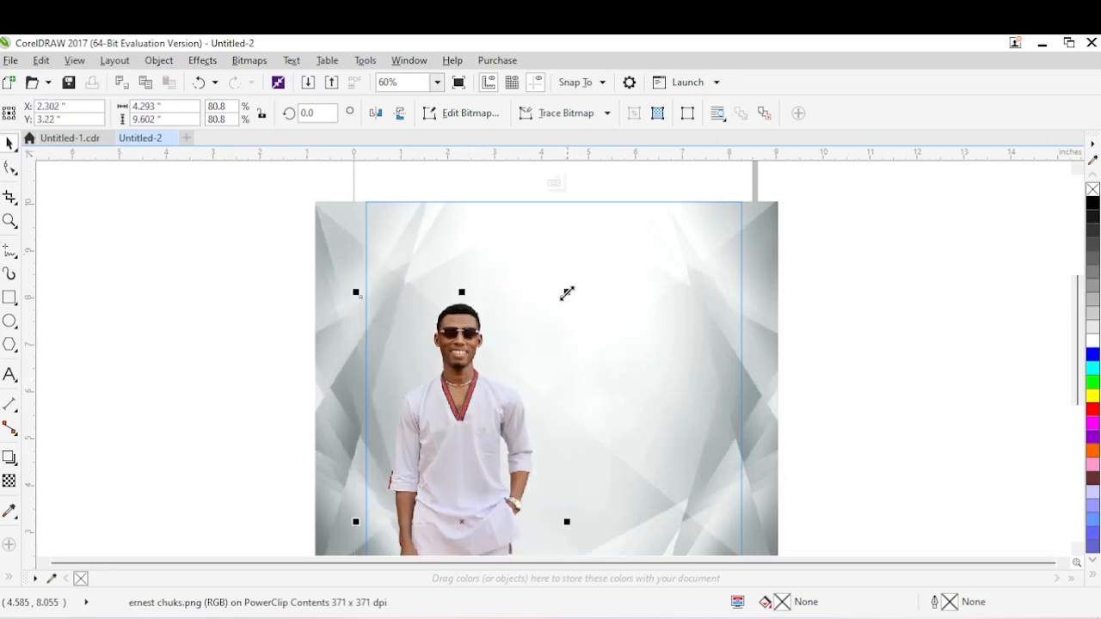
left_click_drag(567, 294, 617, 252)
left_click_drag(475, 357, 467, 387)
left_click_drag(571, 289, 574, 283)
left_click_drag(476, 393, 480, 393)
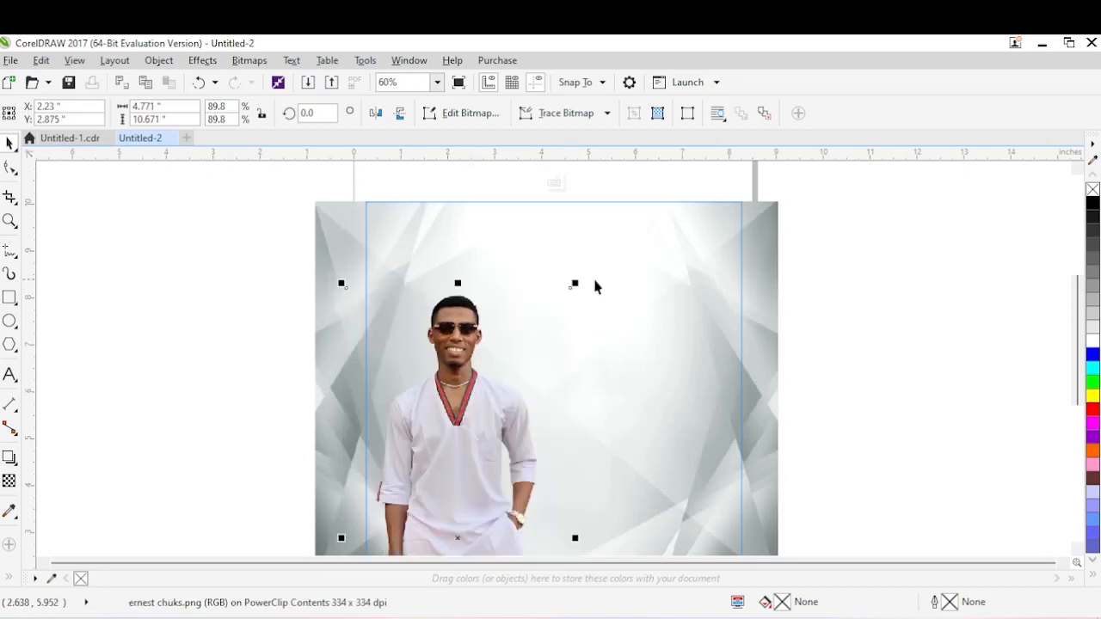
Enlarge the man's photo slightly to about 4.86 by 10.86 inches.
left_click_drag(576, 285, 582, 273)
left_click(458, 389)
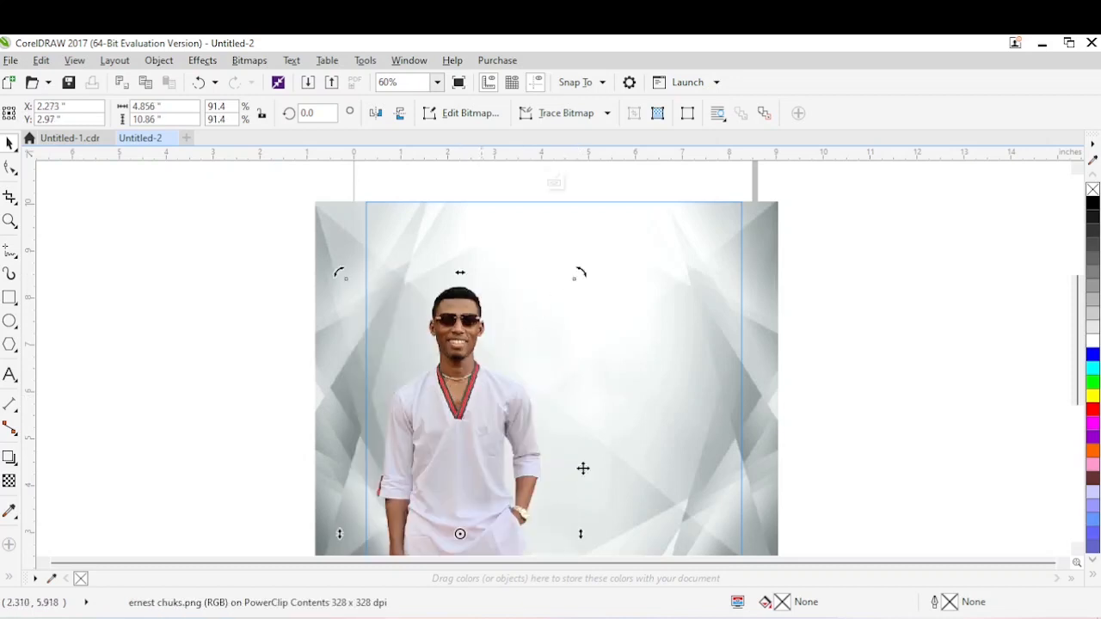
left_click(843, 306)
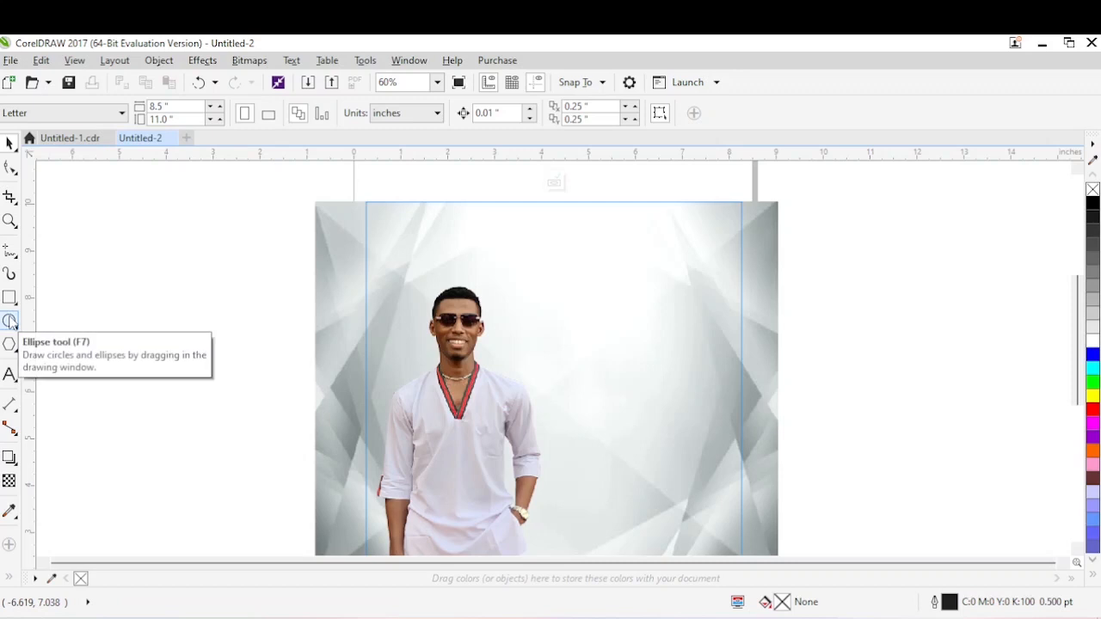
Draw an ellipse overlapping the man, move it up slightly and scale it to about 5.71 by 5.65 inches.
left_click(9, 321)
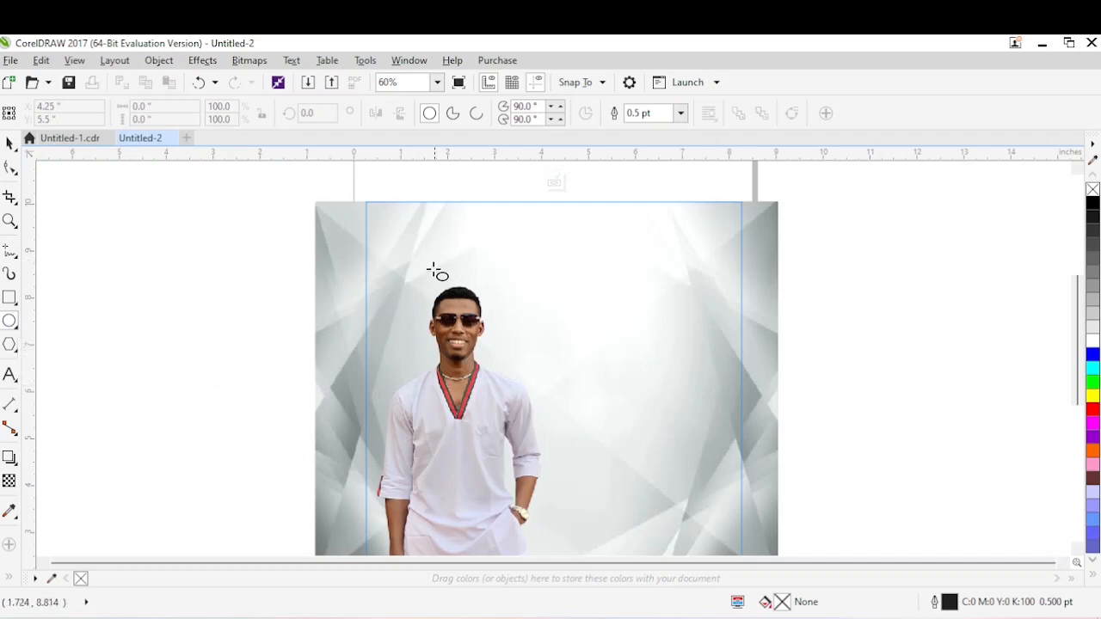
left_click_drag(435, 275, 693, 535)
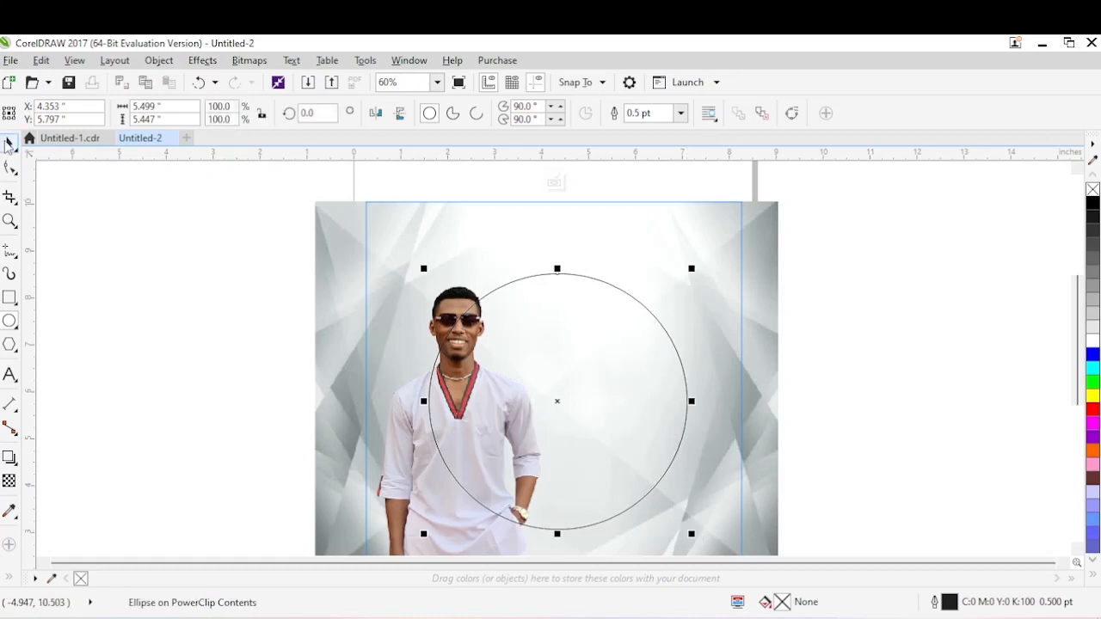
left_click(7, 144)
left_click_drag(546, 307, 544, 301)
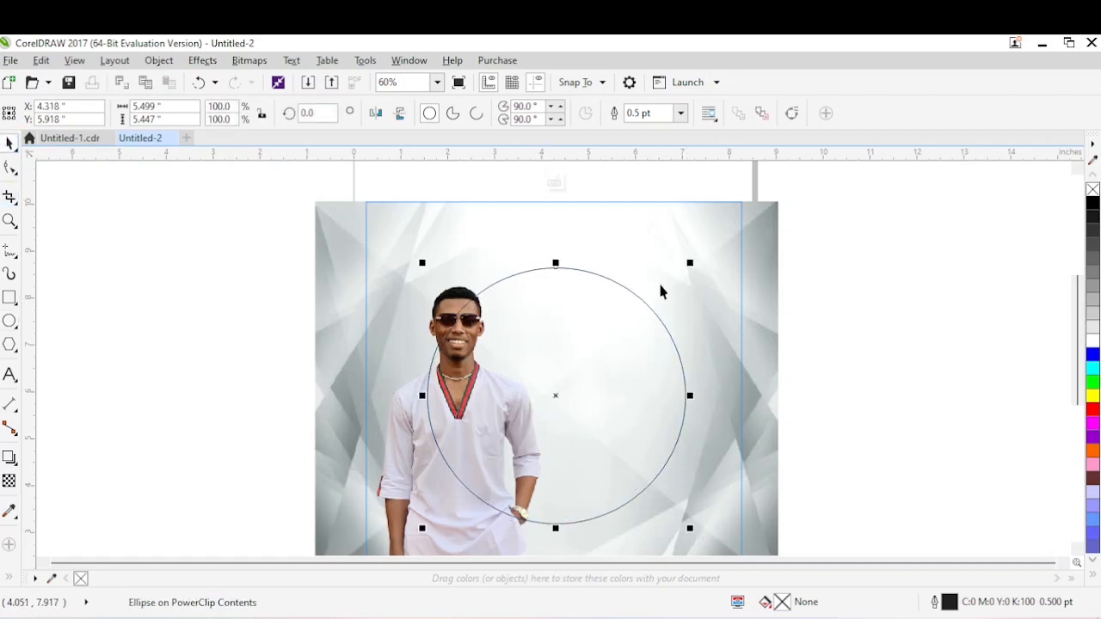
left_click_drag(690, 265, 695, 258)
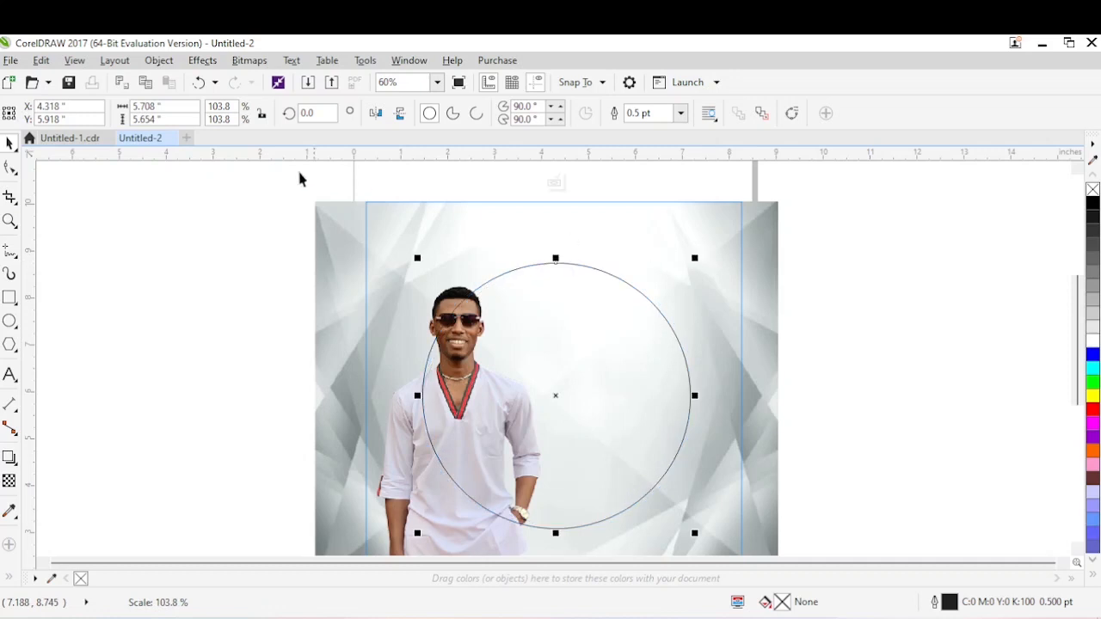
Set the ellipse's width and height to 5 inches each.
left_click_drag(172, 106, 93, 106)
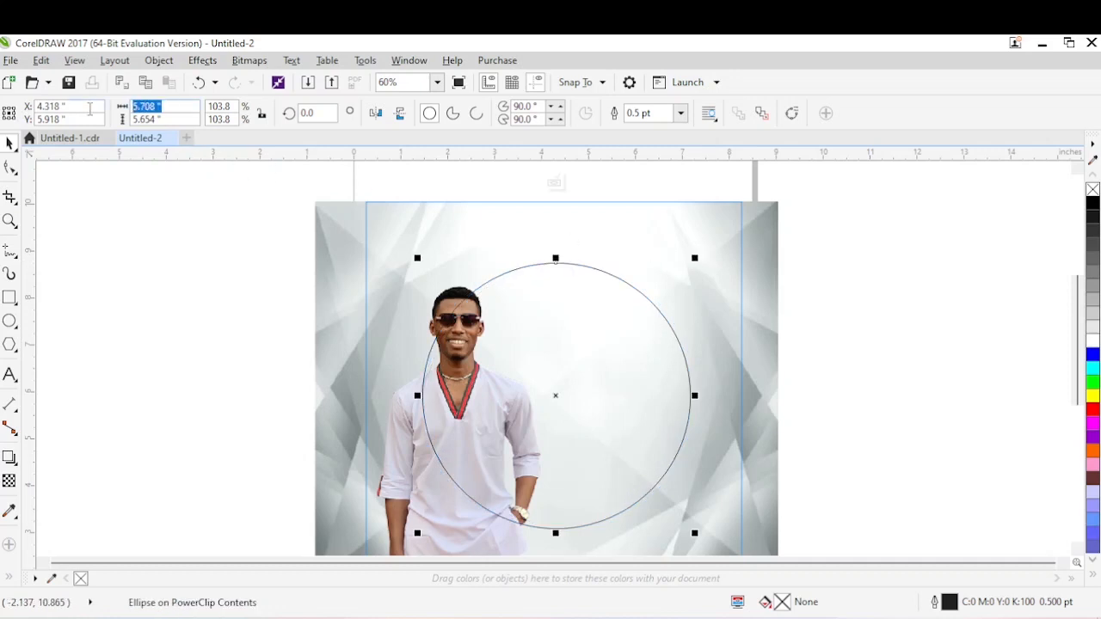
type("5")
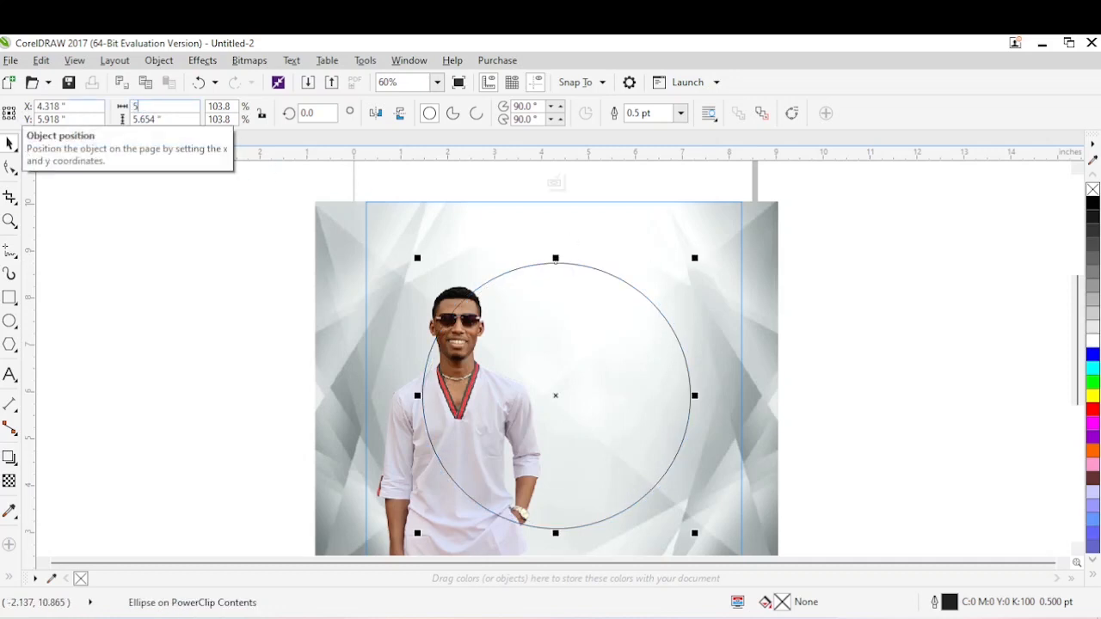
key("Tab")
type("5")
key("Return")
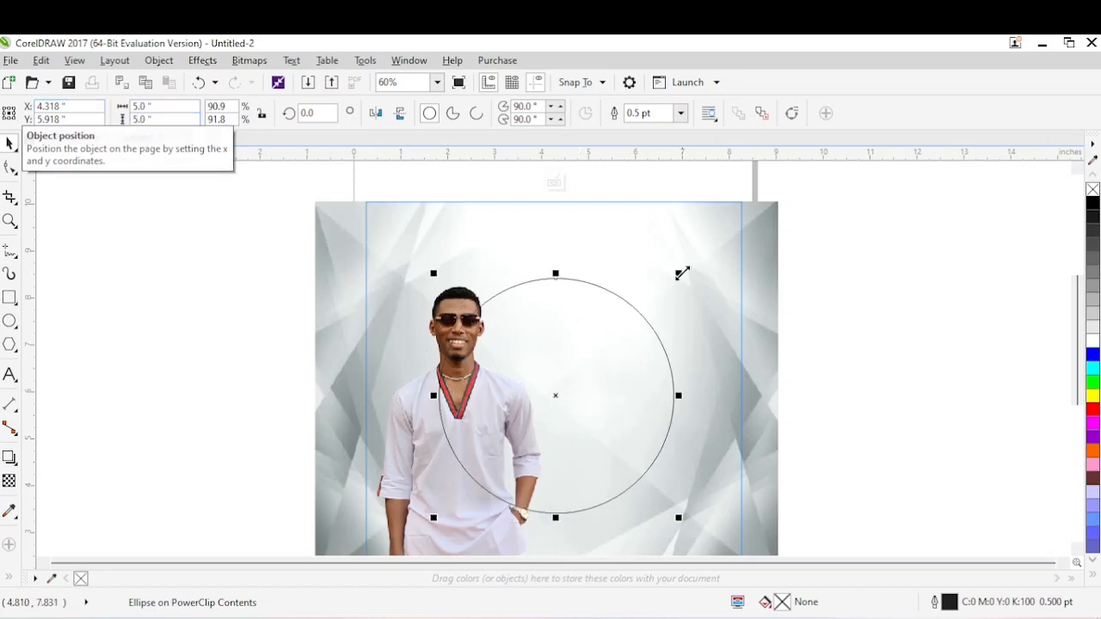
Enlarge the circle proportionally to about 5.57 inches and shift it slightly right and down.
left_click_drag(680, 272, 689, 261)
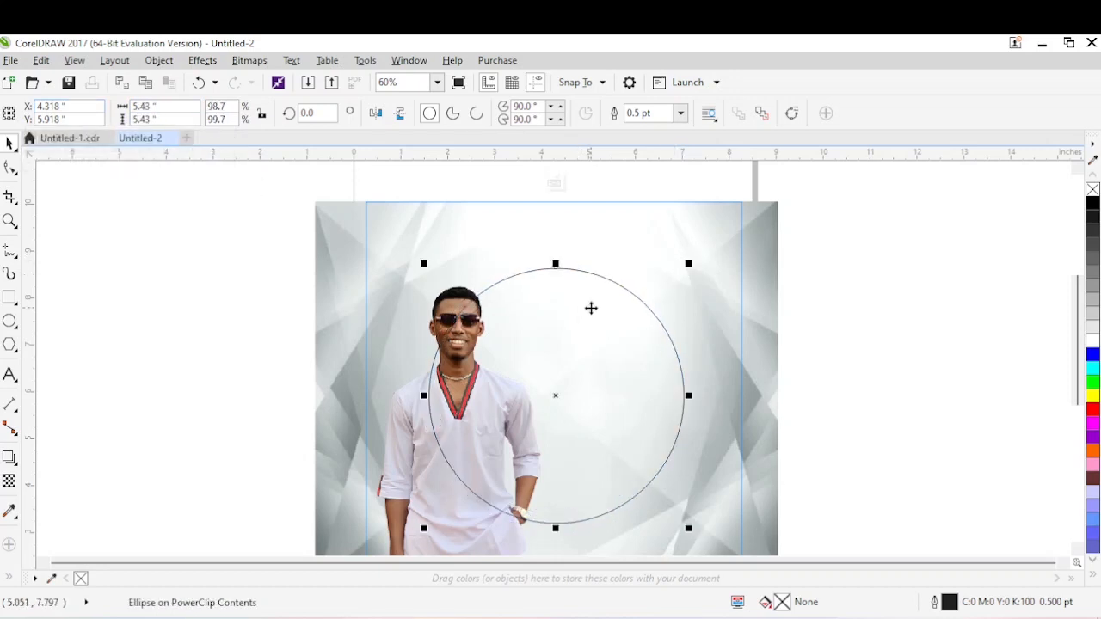
left_click_drag(590, 308, 601, 318)
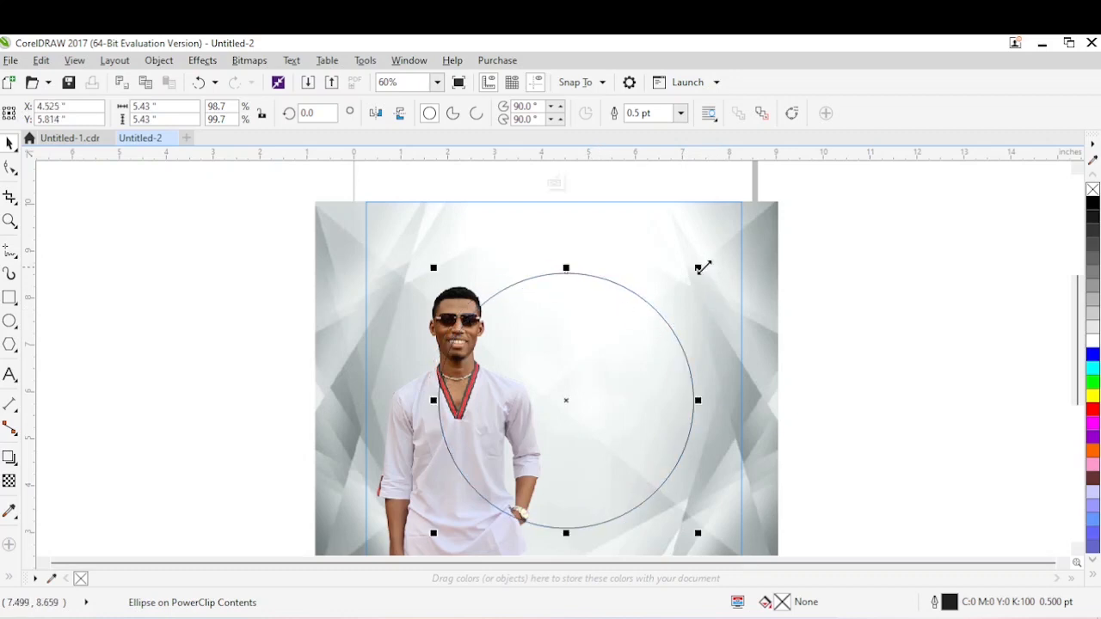
left_click_drag(702, 264, 701, 264)
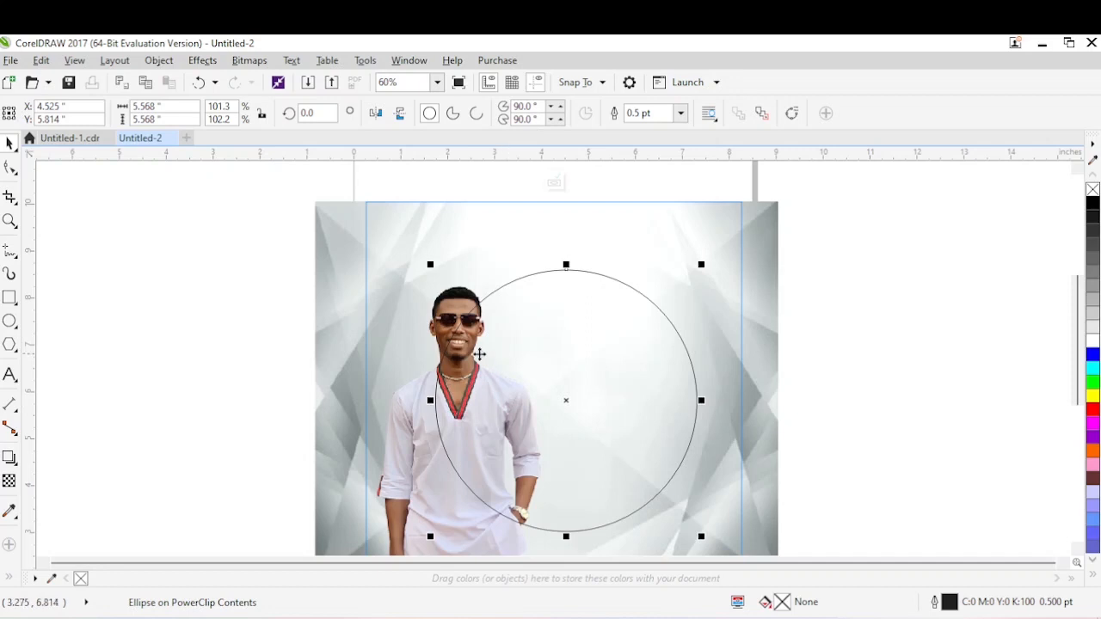
Check the circle in the finished reference flyer, and fill the new circle with the red (#FF4245) sampled from the man's shirt collar.
left_click(66, 140)
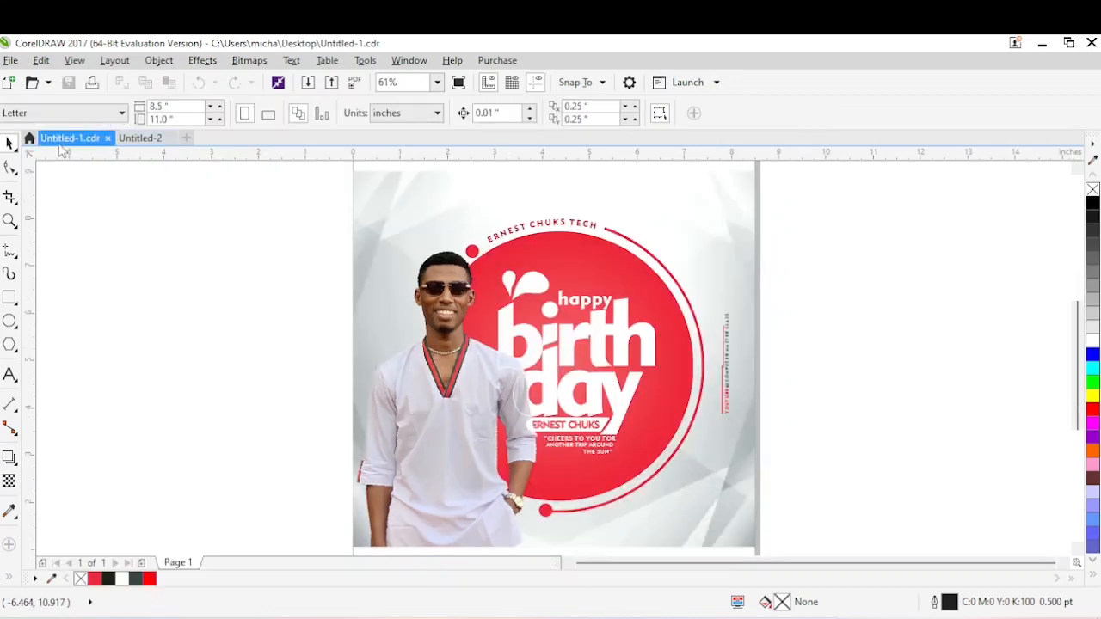
left_click(138, 140)
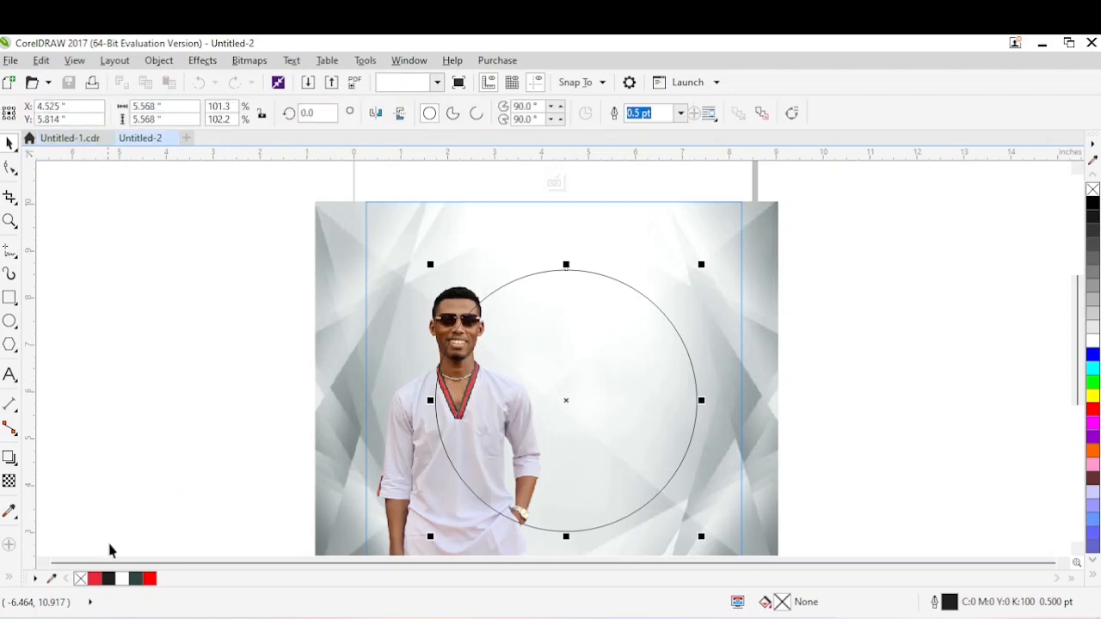
left_click(10, 511)
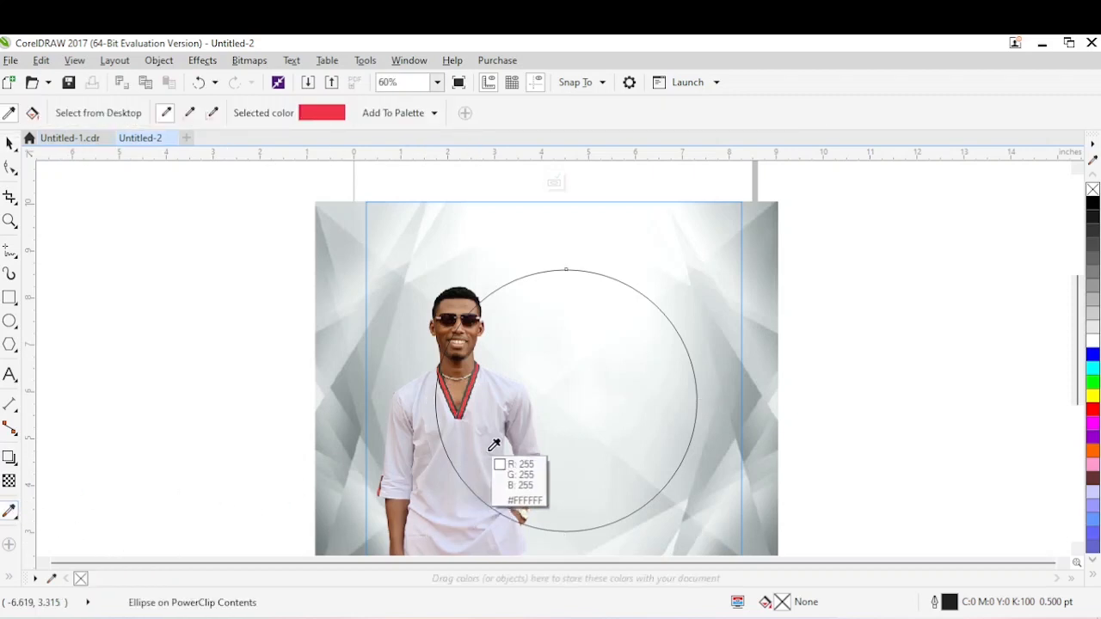
left_click(477, 376)
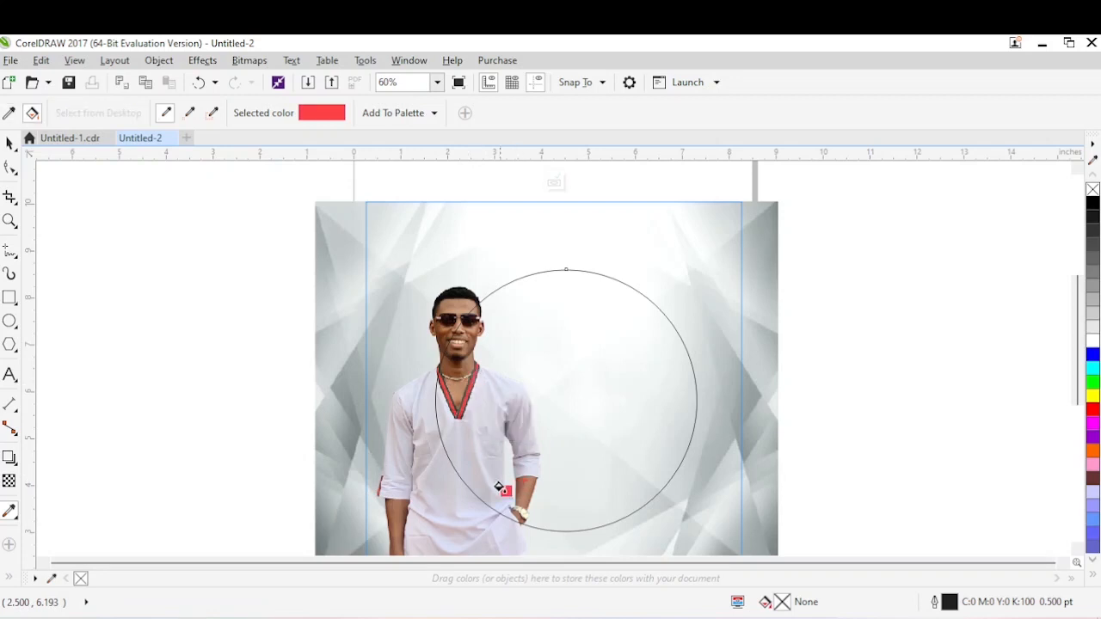
left_click(576, 368)
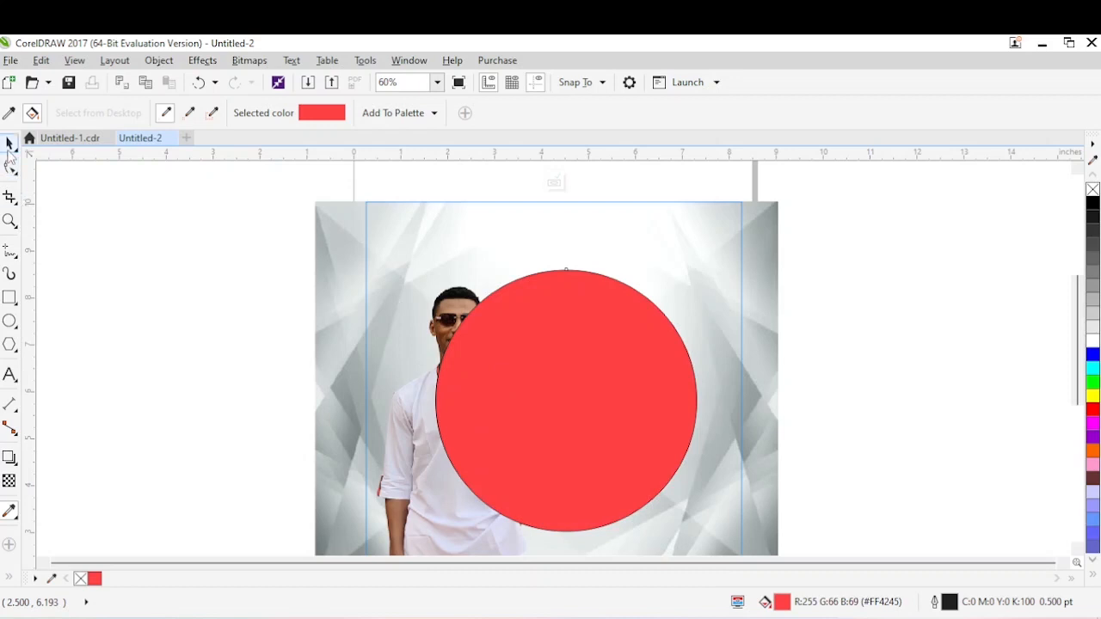
Enlarge the red circle to about 5.67 inches and nudge it upwards.
left_click(9, 145)
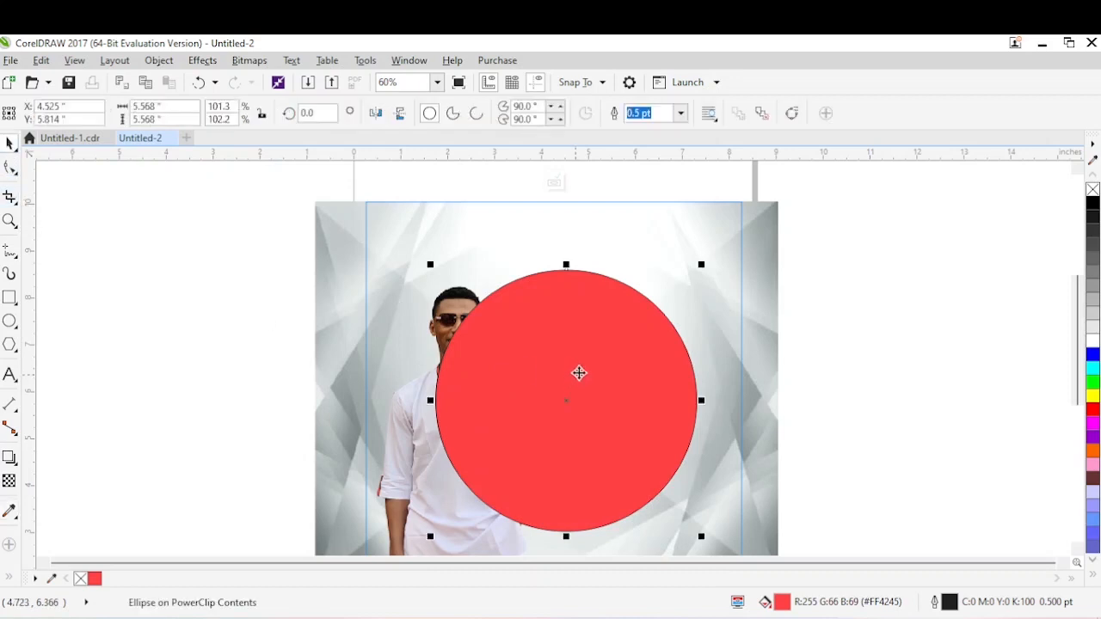
left_click_drag(702, 266, 704, 260)
left_click_drag(566, 328, 565, 323)
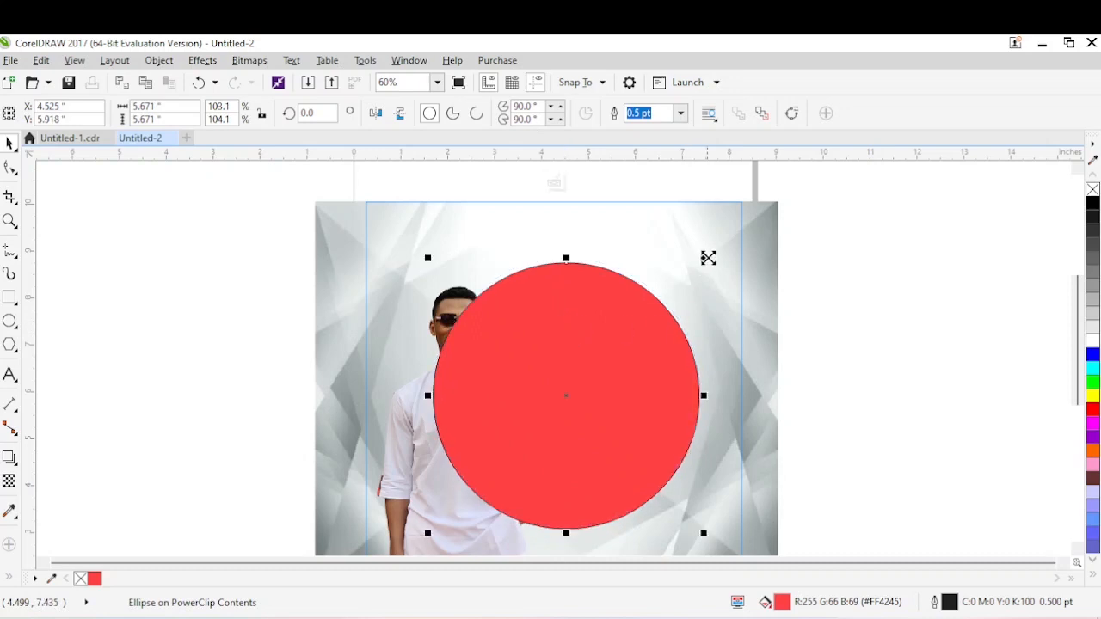
Send the background image and the red circle together to the back, behind the man's photo.
left_click(691, 250)
key("shift+Page_Down")
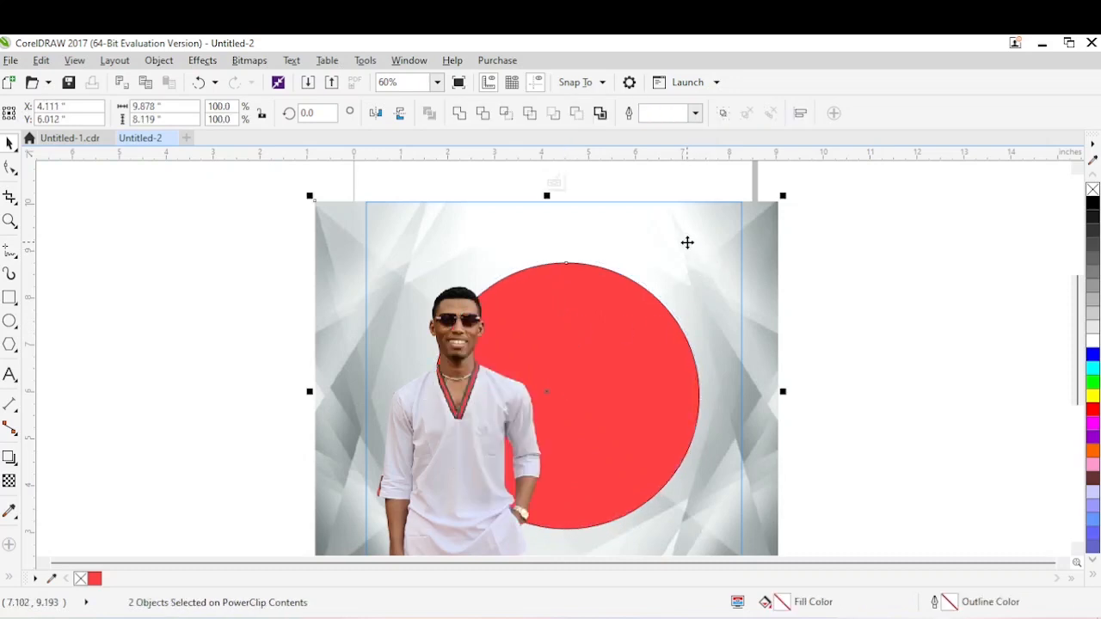
left_click(823, 293)
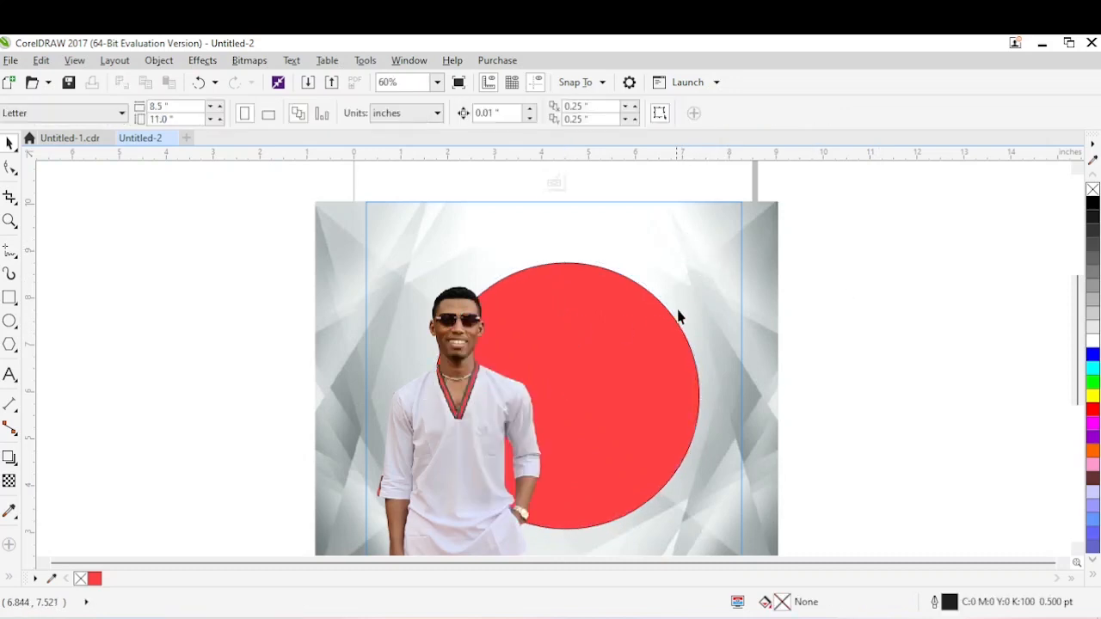
Reduce the red circle to about 5.5 inches, adjust its position behind the man and remove its outline.
left_click(626, 293)
left_click(626, 294)
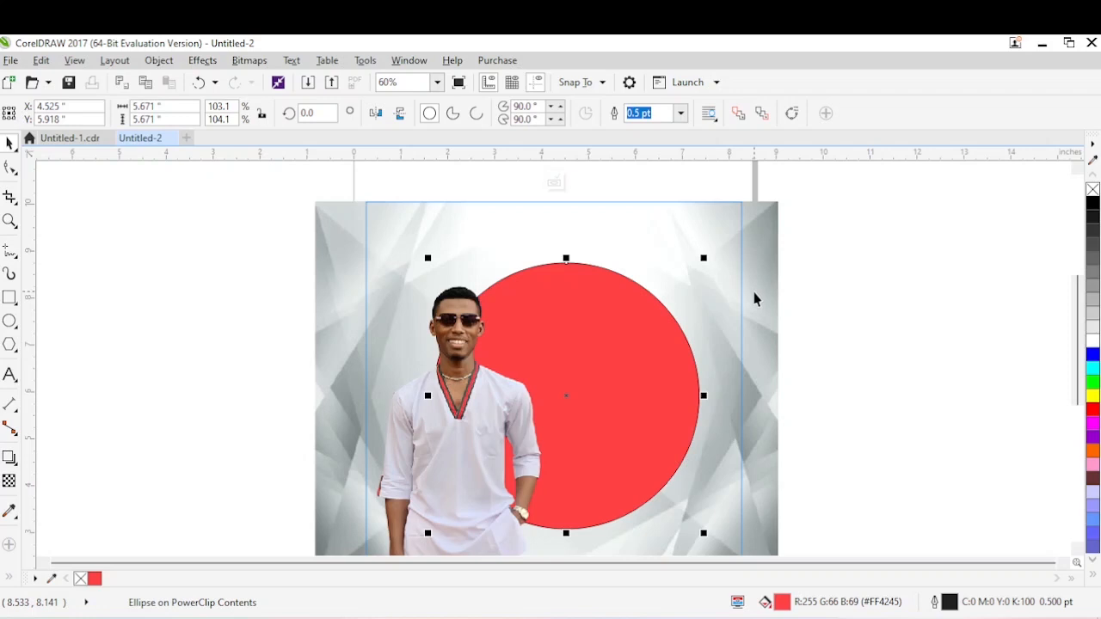
left_click(854, 318)
left_click(638, 327)
left_click_drag(638, 328, 636, 336)
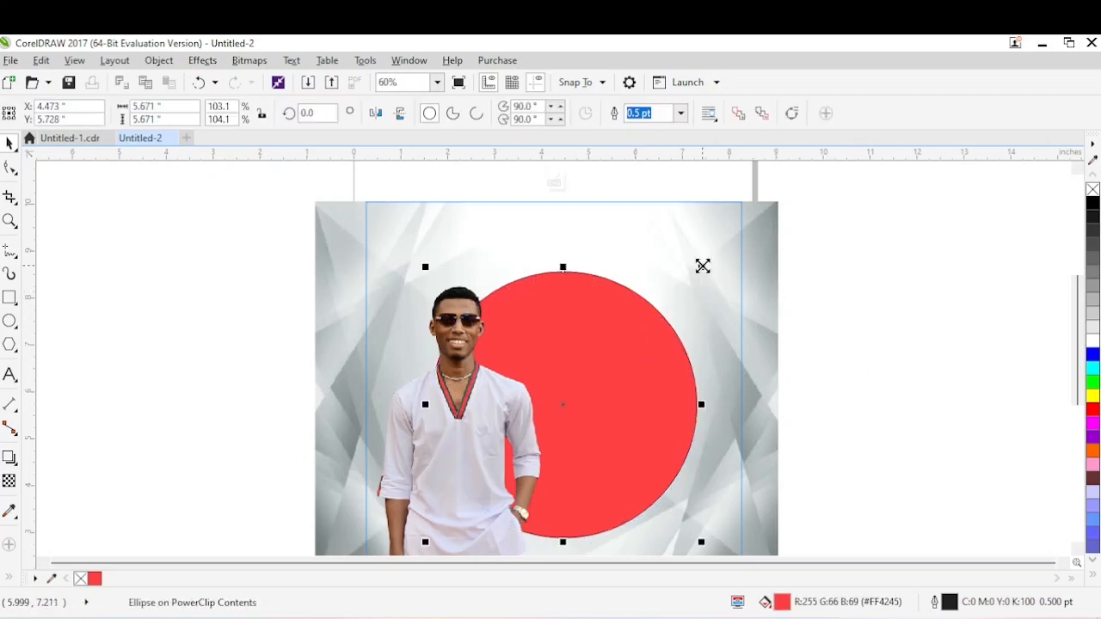
left_click_drag(702, 267, 697, 270)
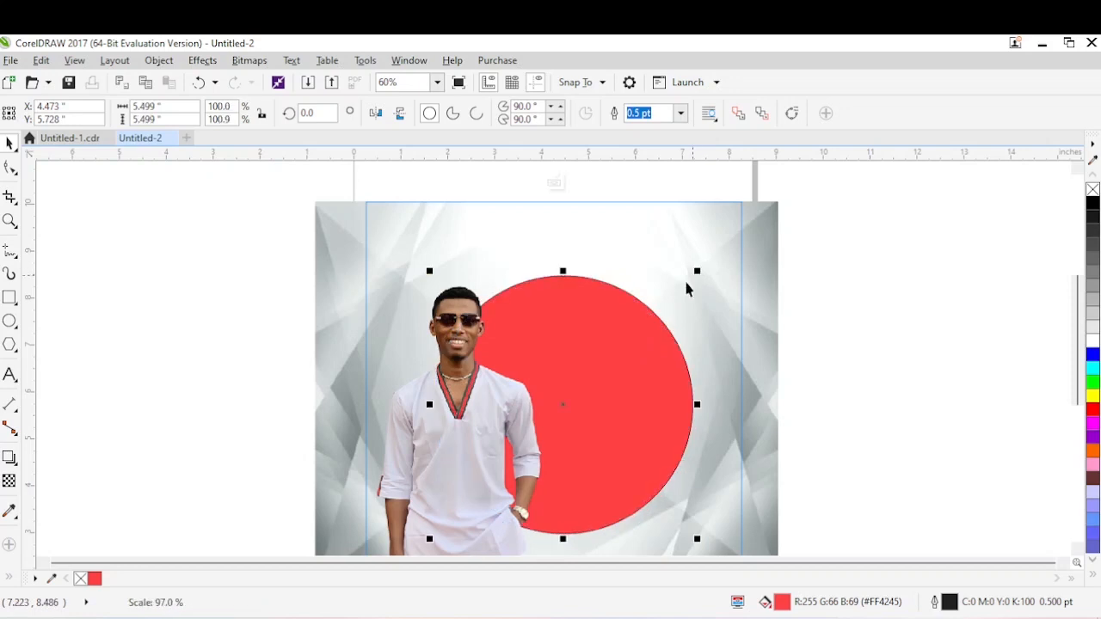
left_click_drag(635, 326, 640, 320)
right_click(1092, 190)
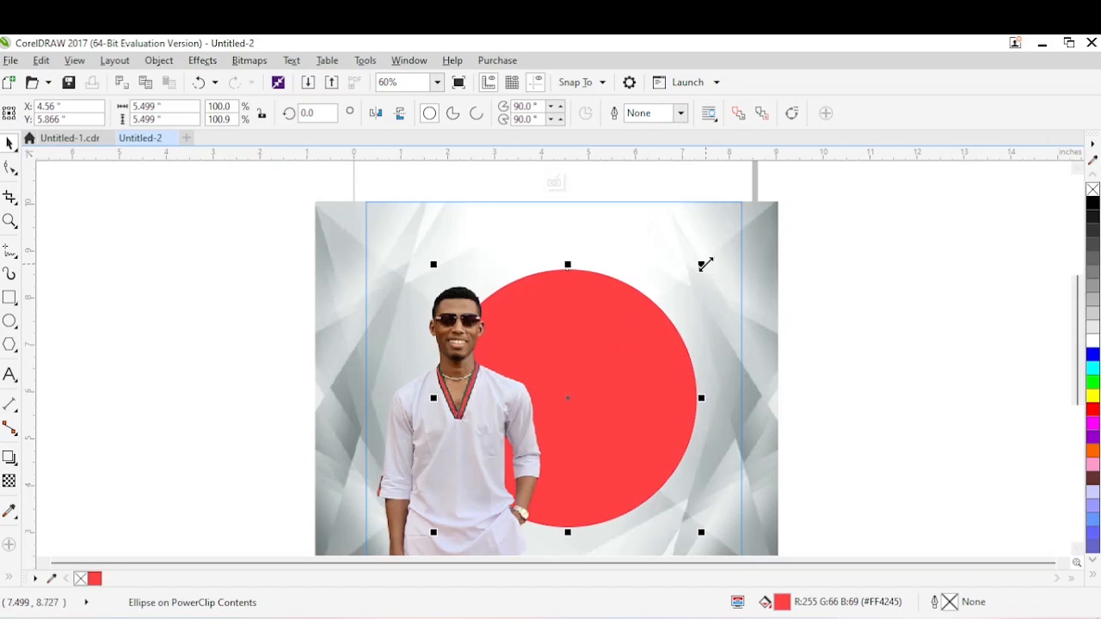
Make a concentric copy of the circle about 5.79 inches wide, with a red outline (#FF4245) and no fill.
left_click_drag(705, 265, 715, 257)
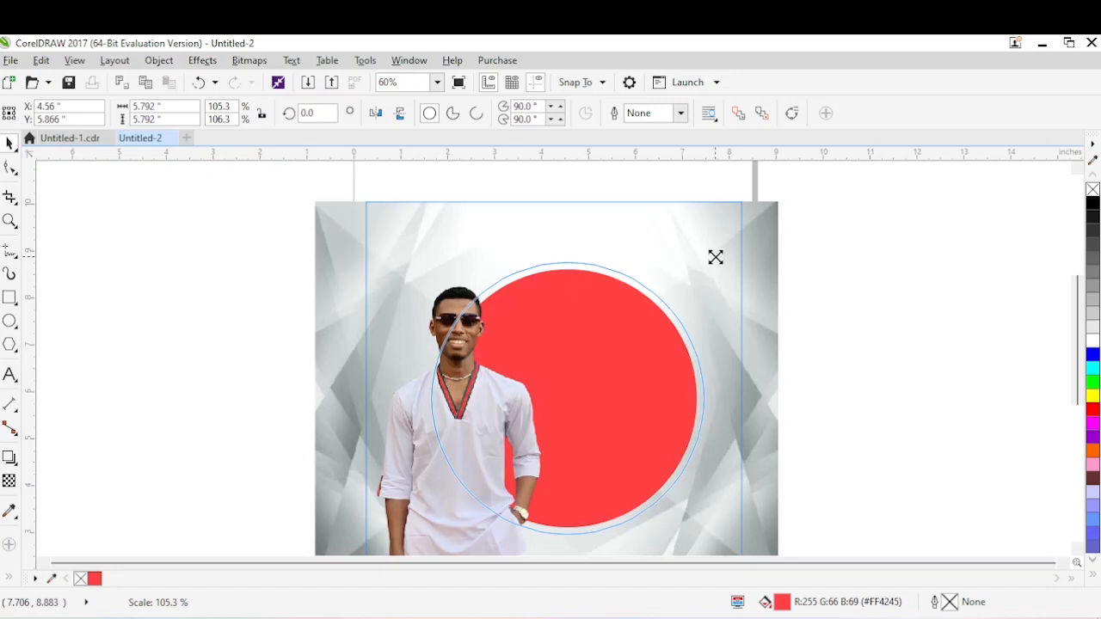
left_click_drag(715, 257, 716, 258)
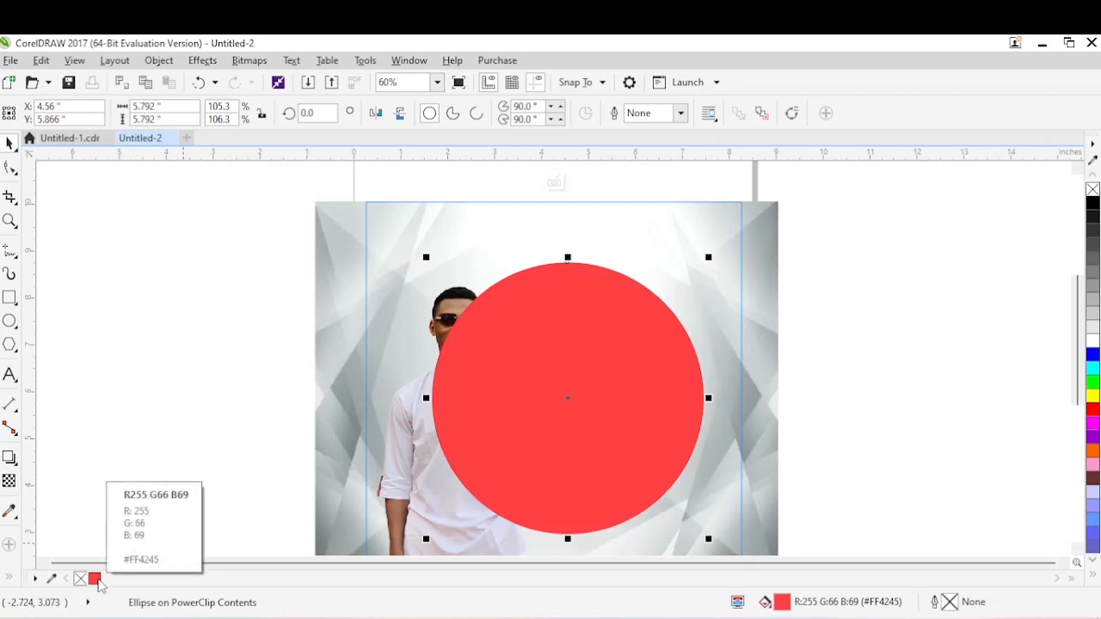
right_click(94, 580)
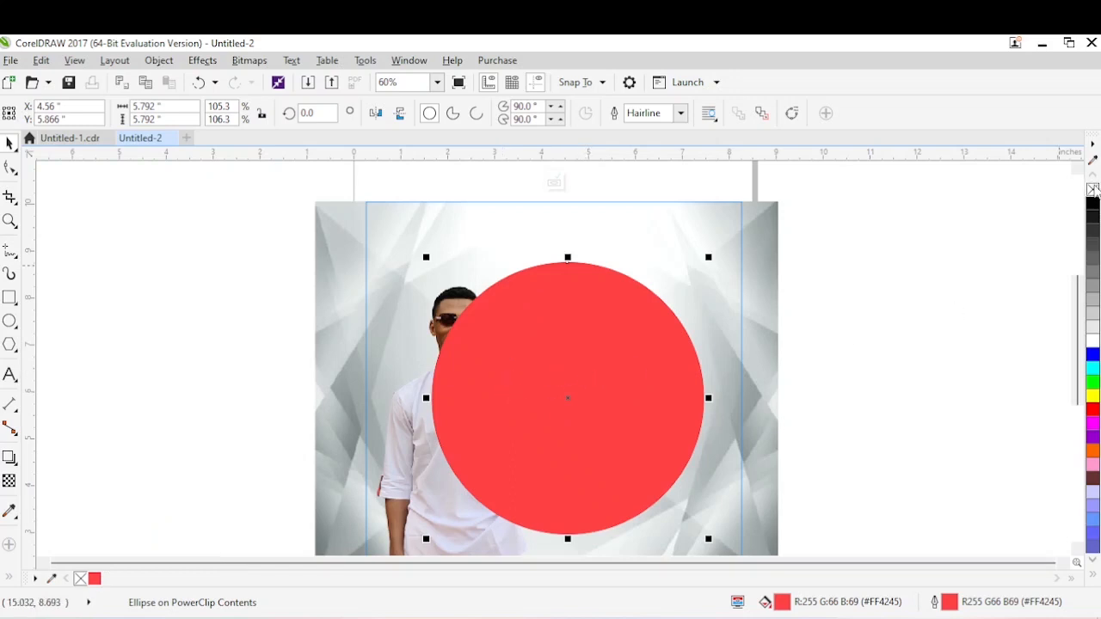
left_click(1092, 191)
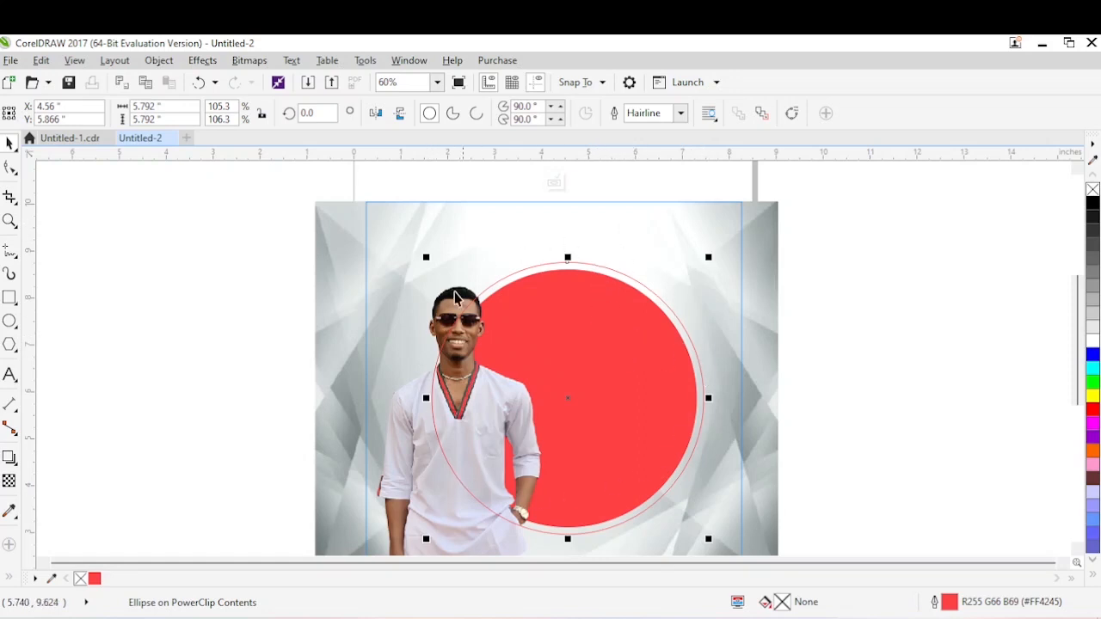
Set the ring's outline to 3 pt with round corners and round line caps, placed behind fill and scaling with the object.
left_click(680, 112)
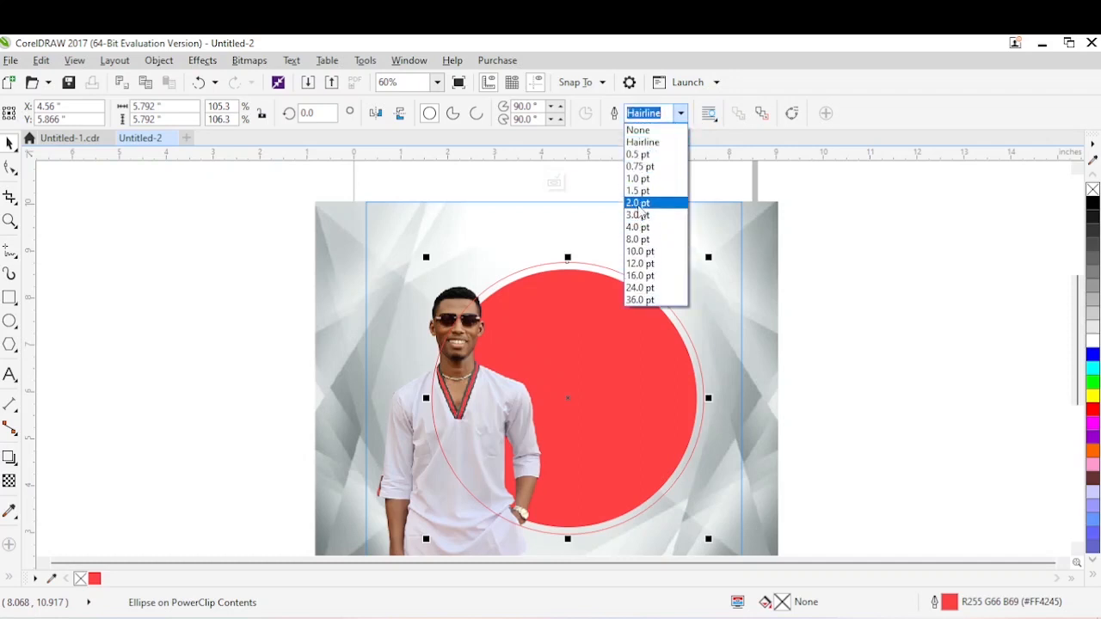
left_click(636, 203)
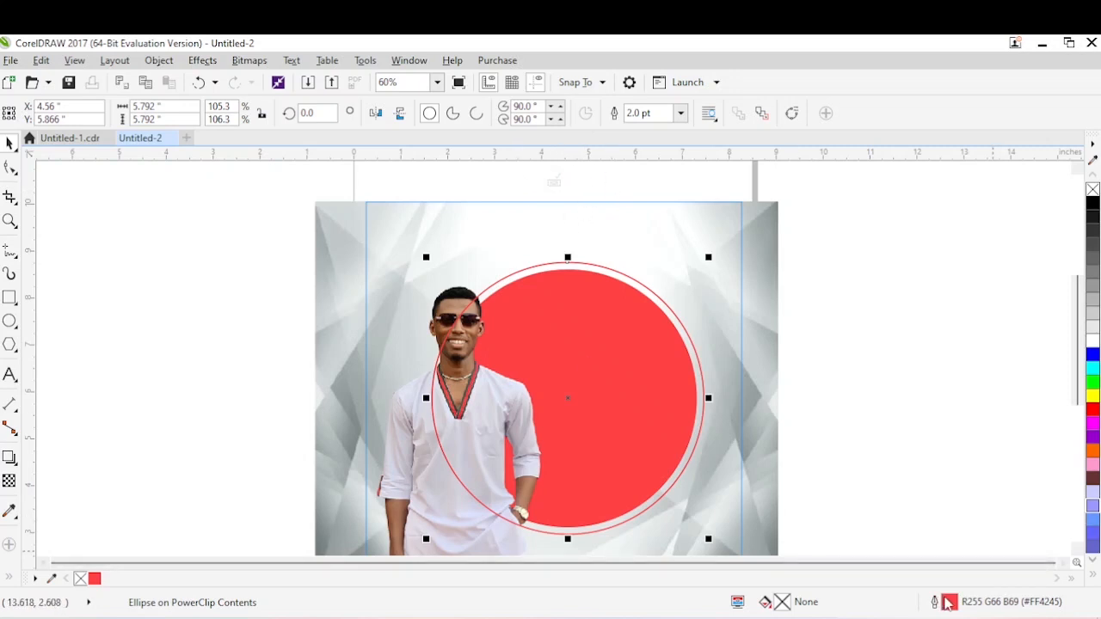
double_click(949, 603)
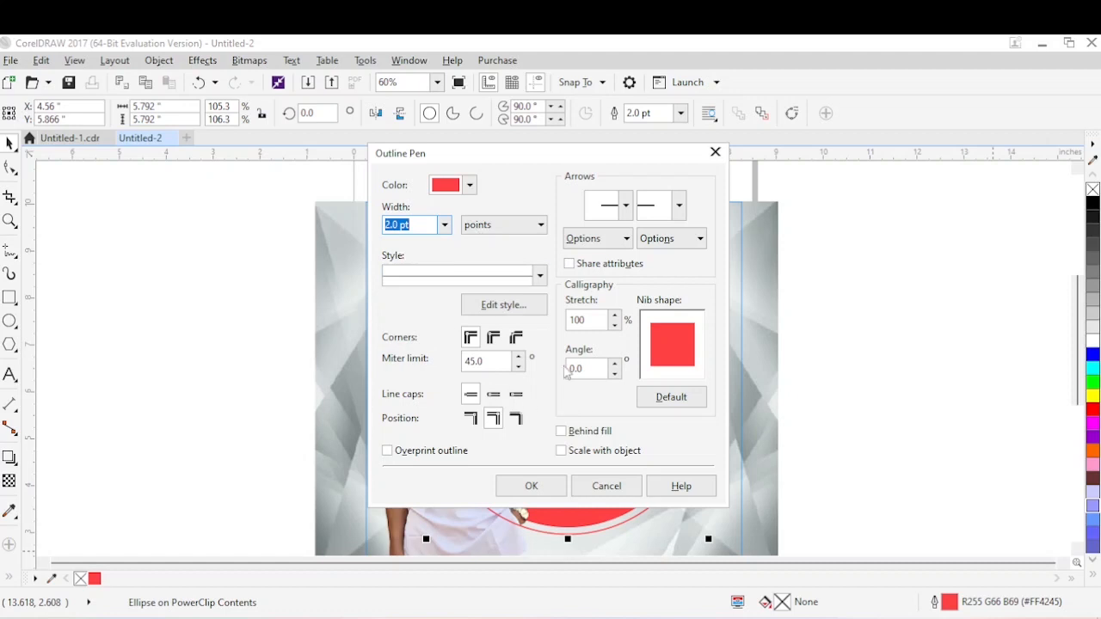
left_click(444, 224)
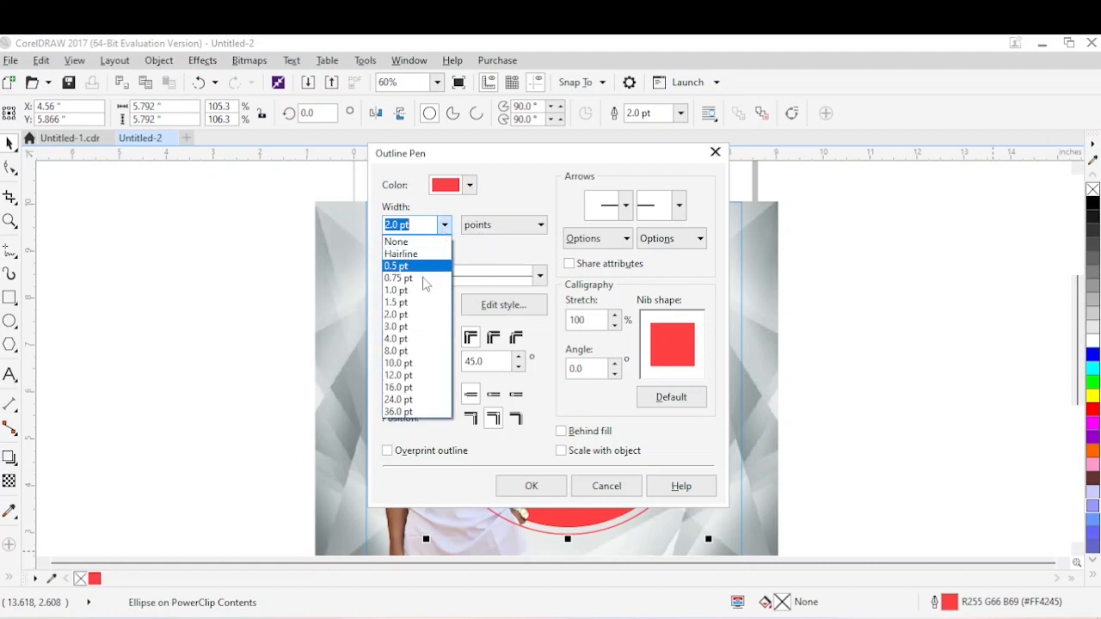
left_click(406, 334)
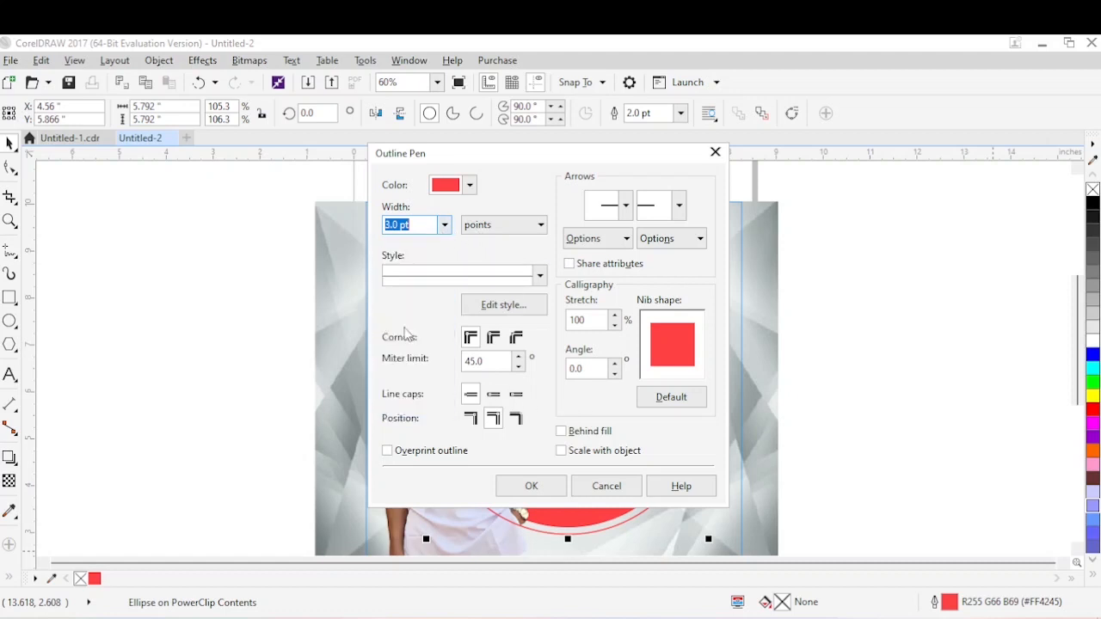
left_click(561, 451)
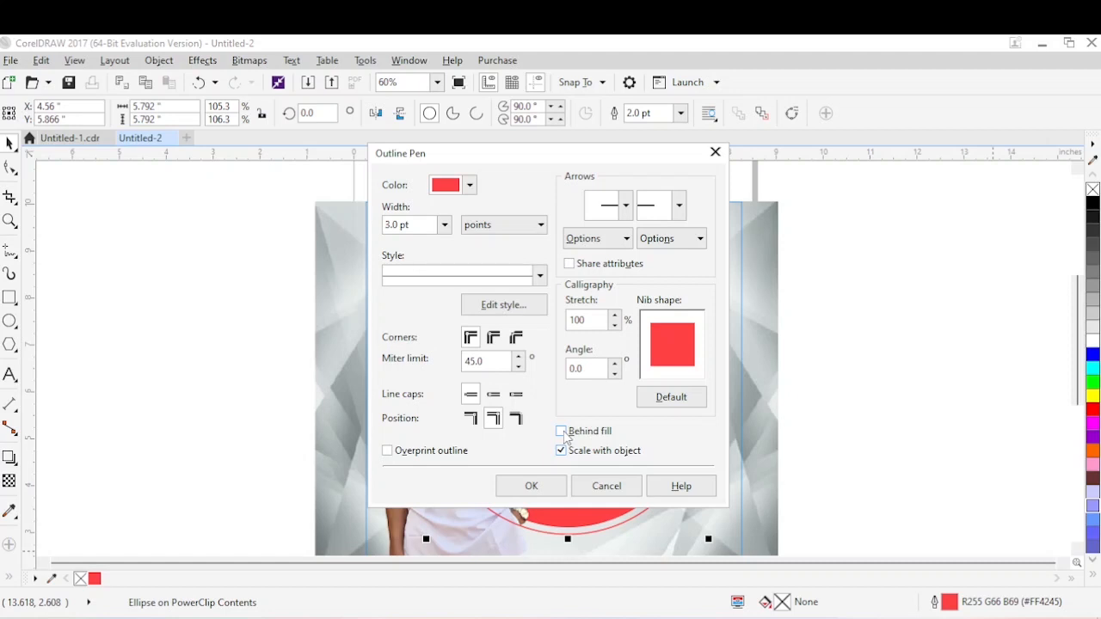
left_click(493, 395)
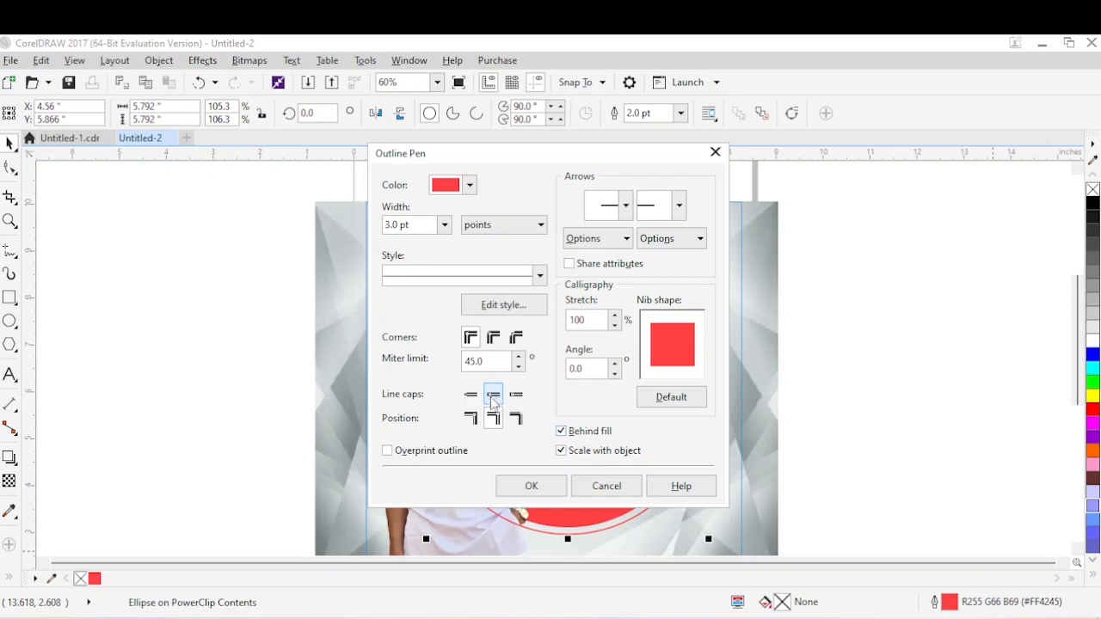
left_click(493, 338)
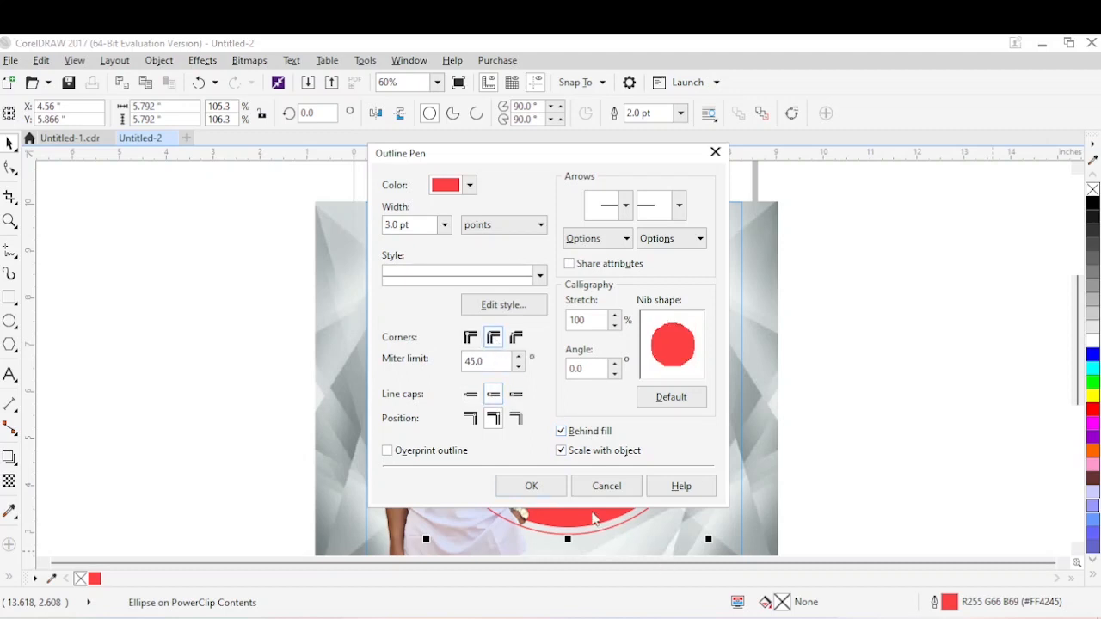
left_click(530, 486)
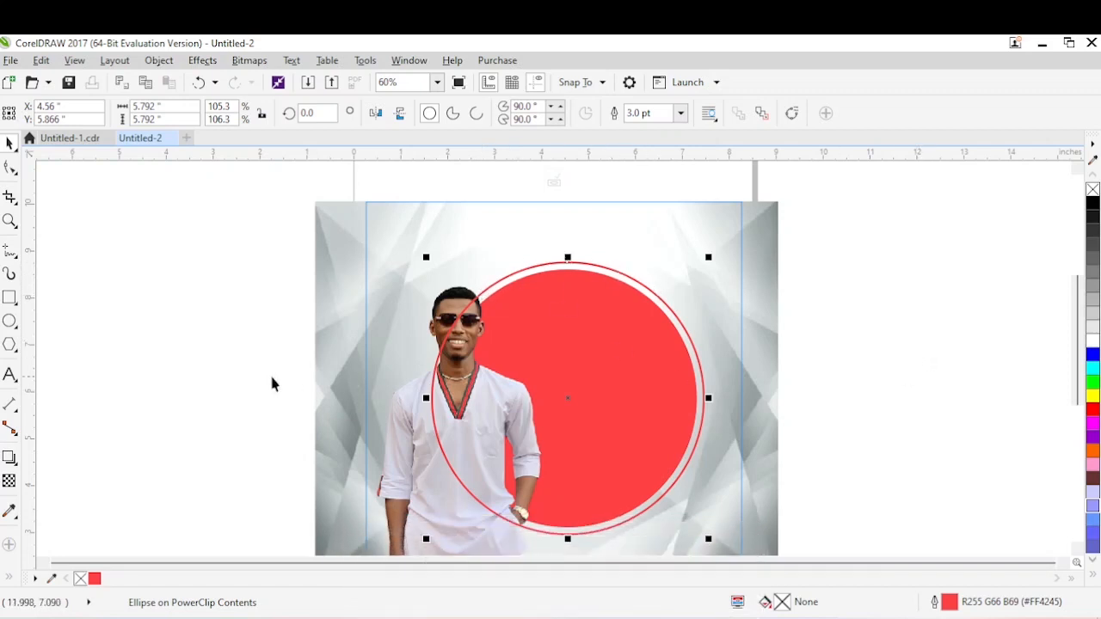
left_click(9, 375)
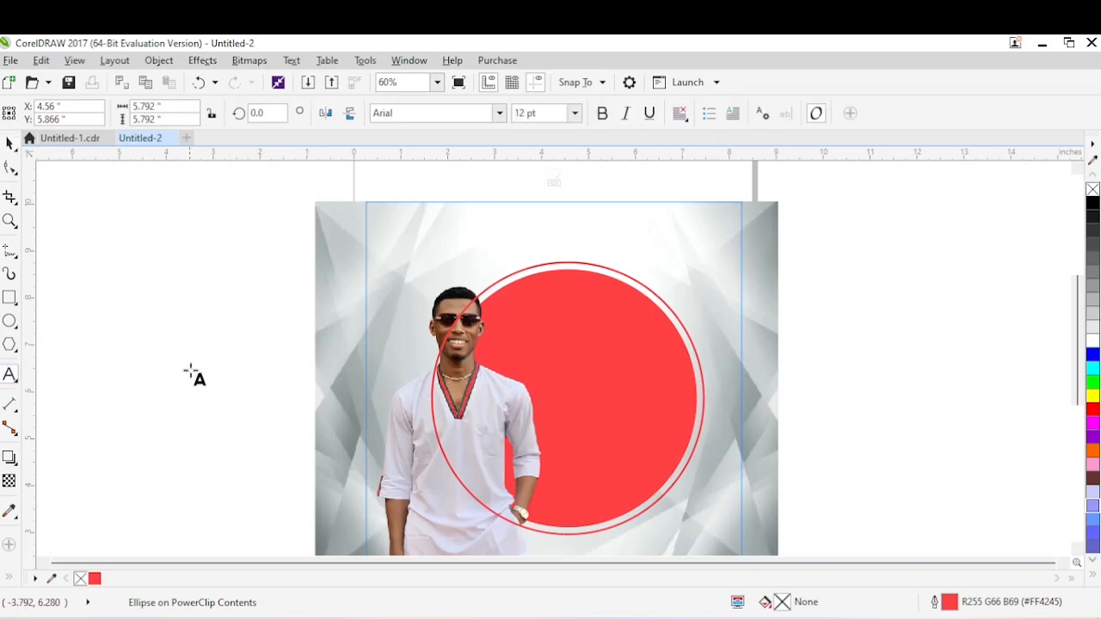
left_click(174, 356)
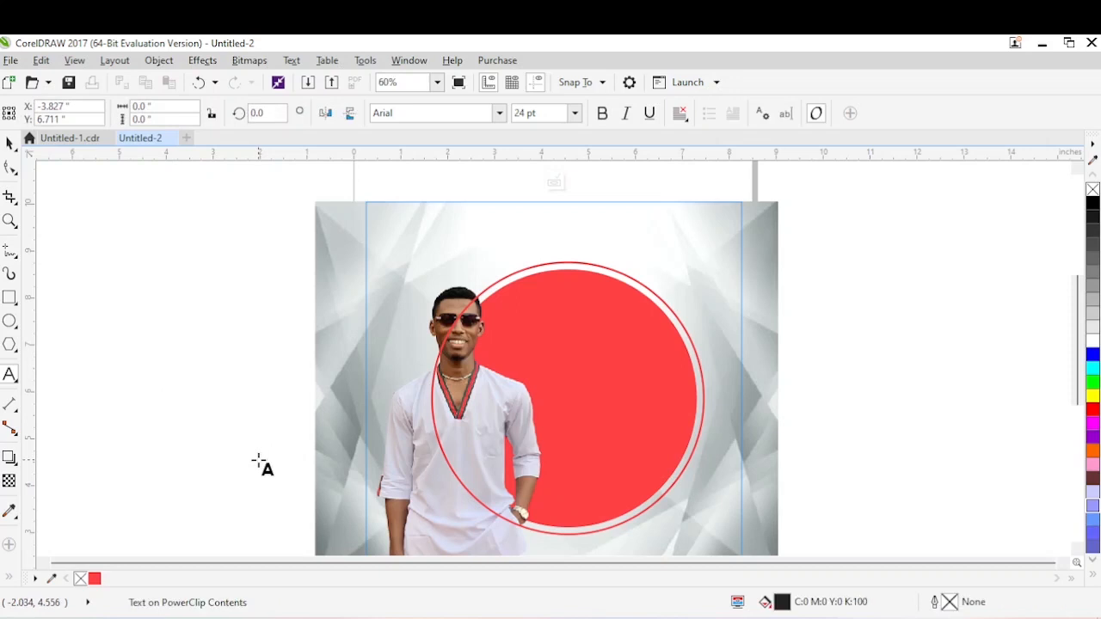
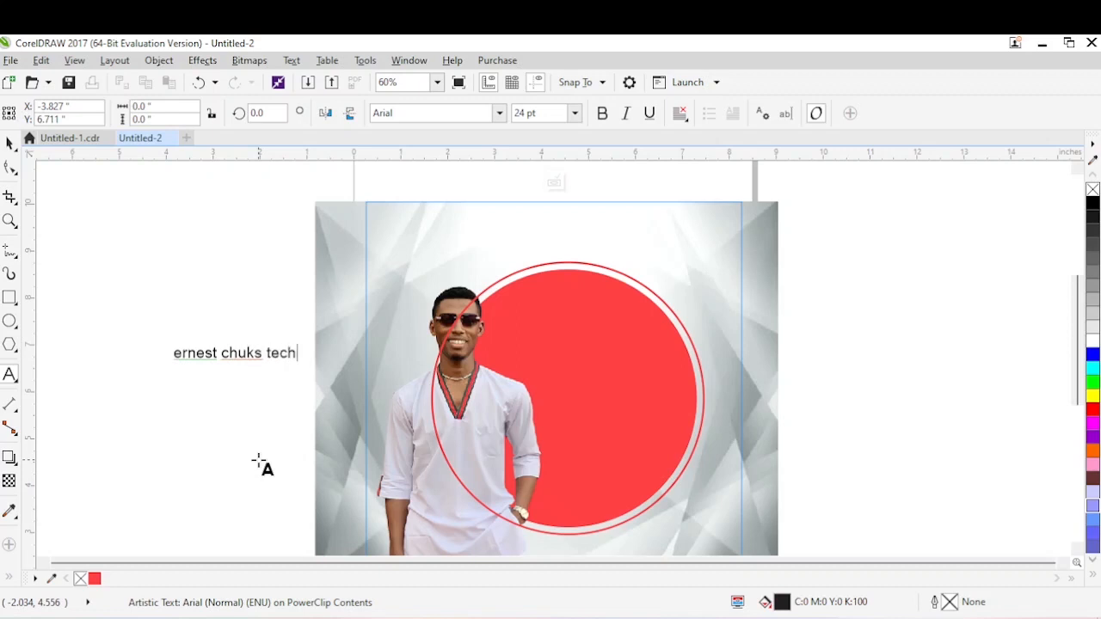
key("ctrl+a")
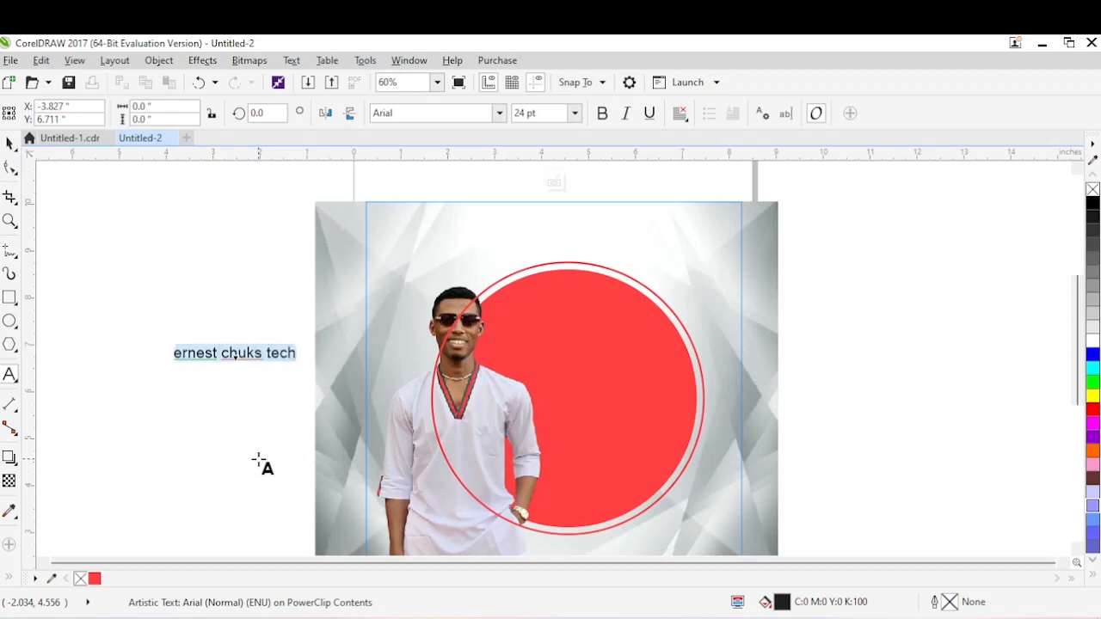
key("shift+F3")
key("Return")
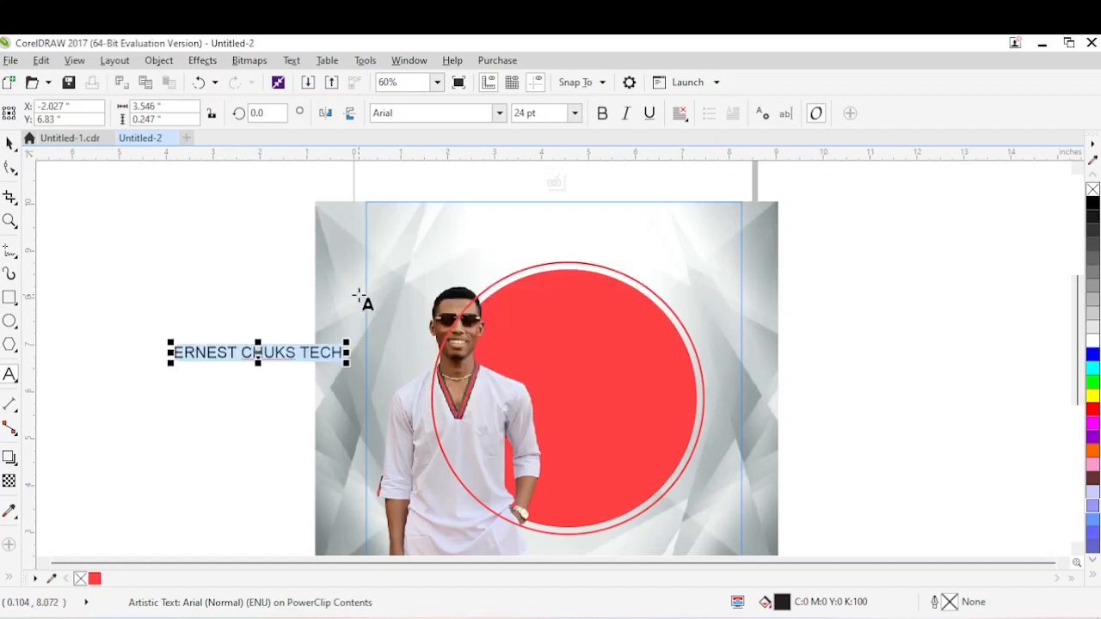
key("ctrl+space")
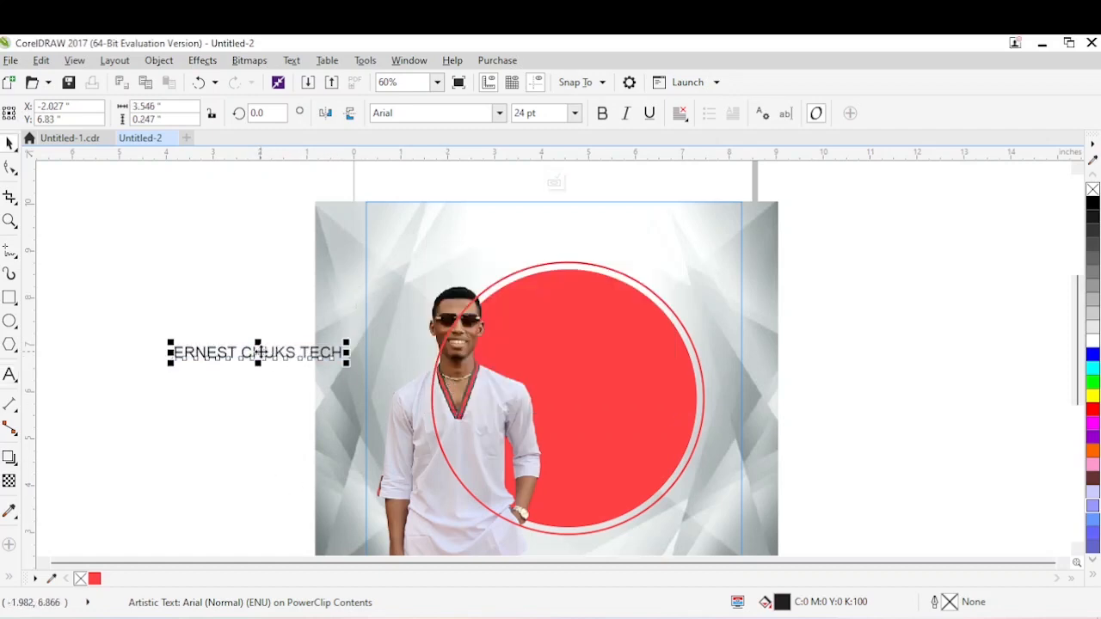
left_click_drag(260, 351, 560, 263)
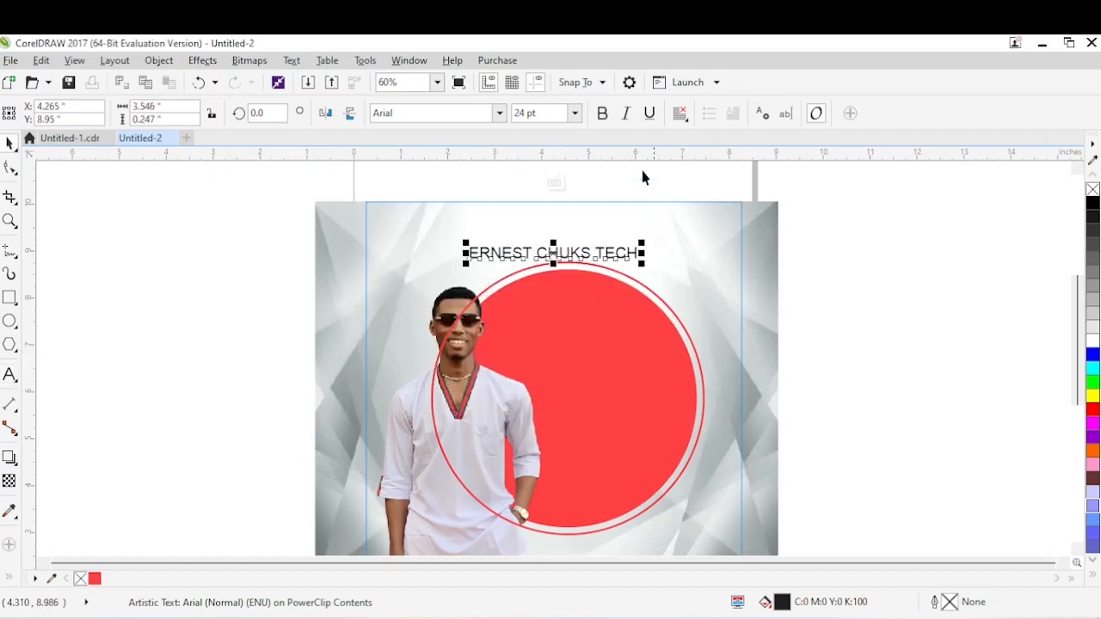
Format the text in Franklin Gothic Heavy at about 12.9 pt with a red fill (#FF4245), and nudge it closer to the ring.
left_click(497, 115)
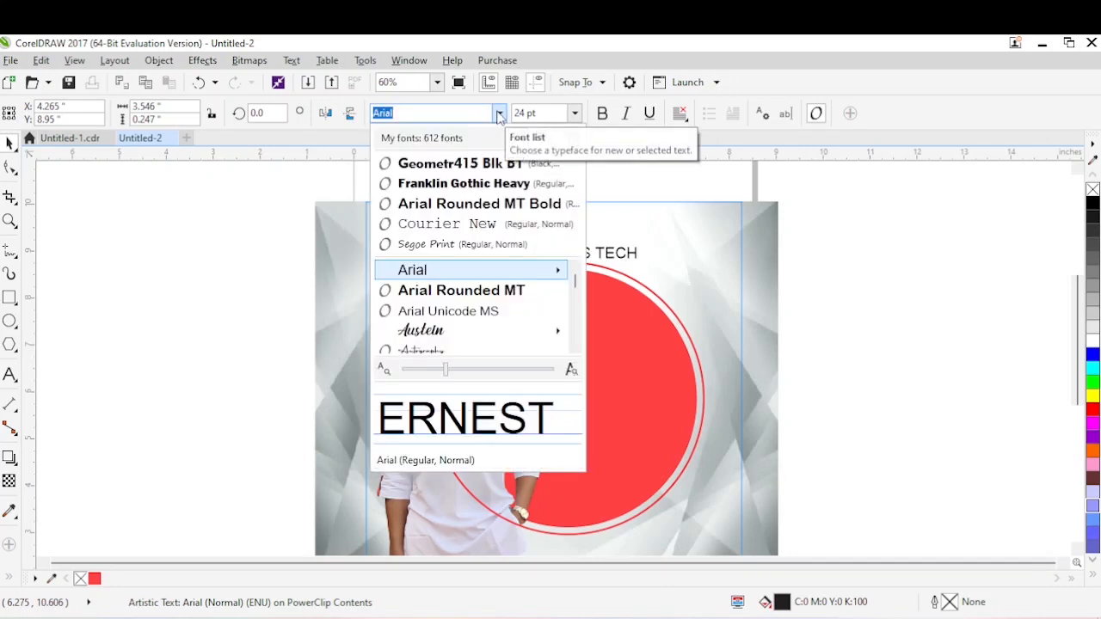
left_click(483, 180)
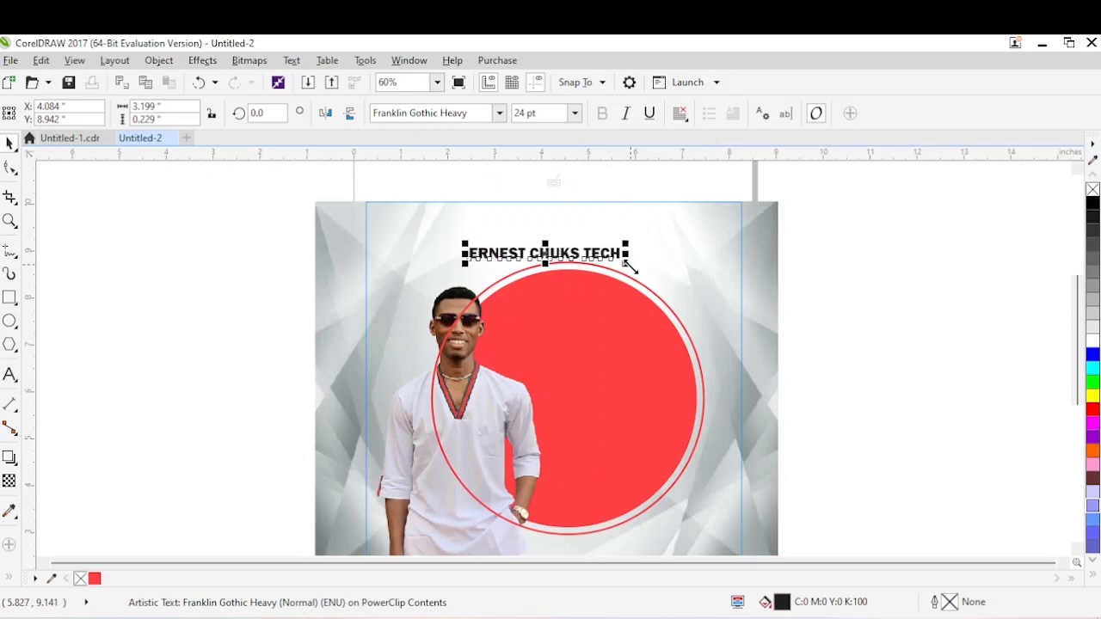
left_click_drag(626, 264, 562, 273)
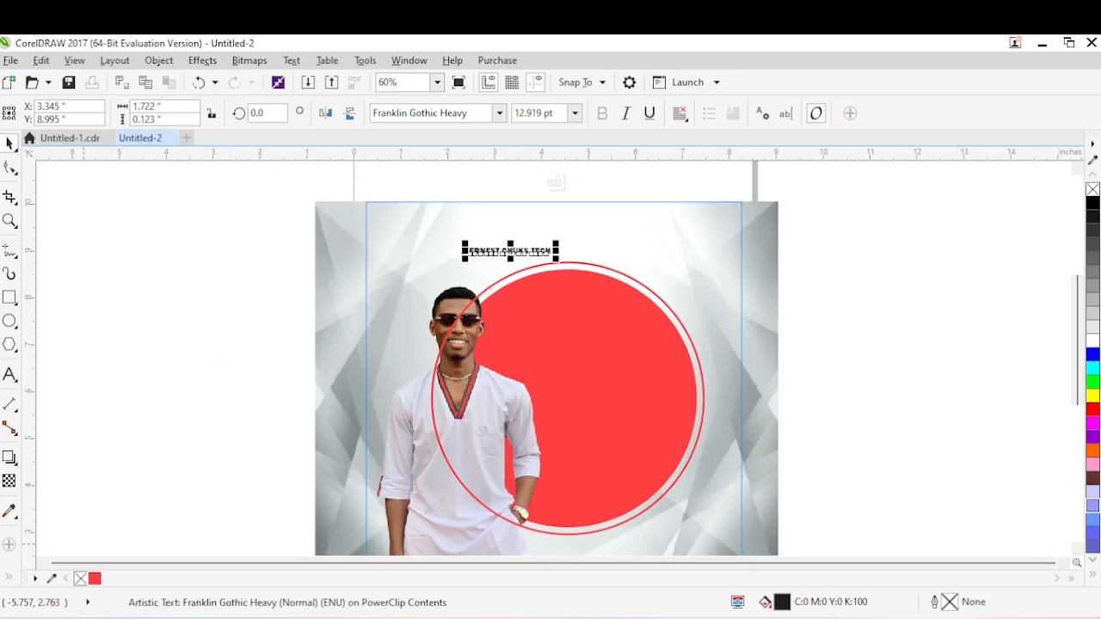
left_click_drag(96, 580, 518, 258)
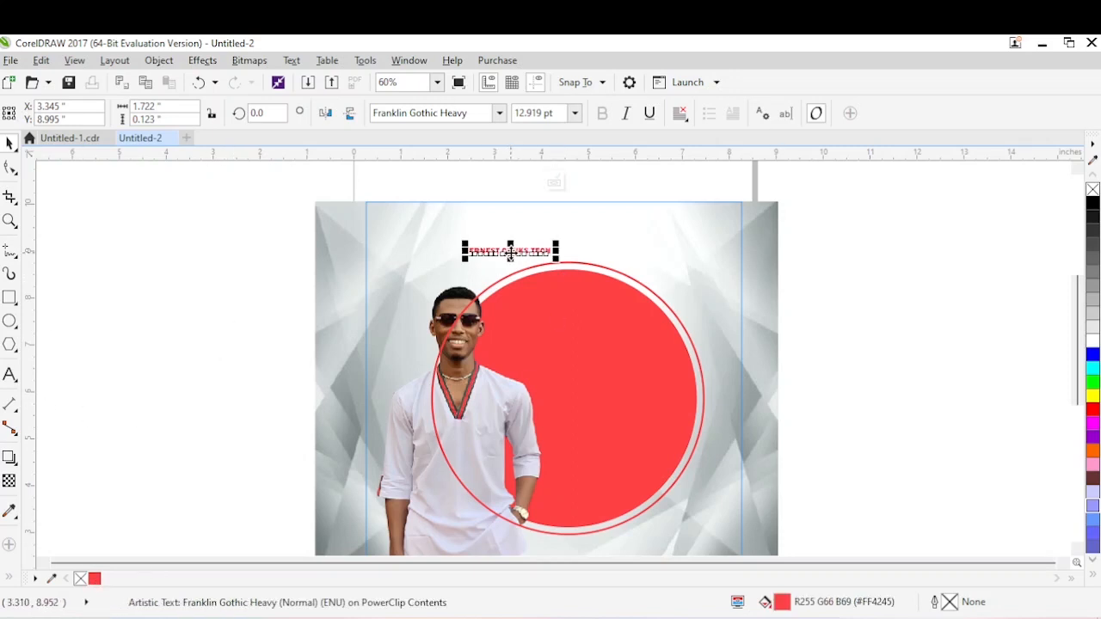
left_click(517, 259)
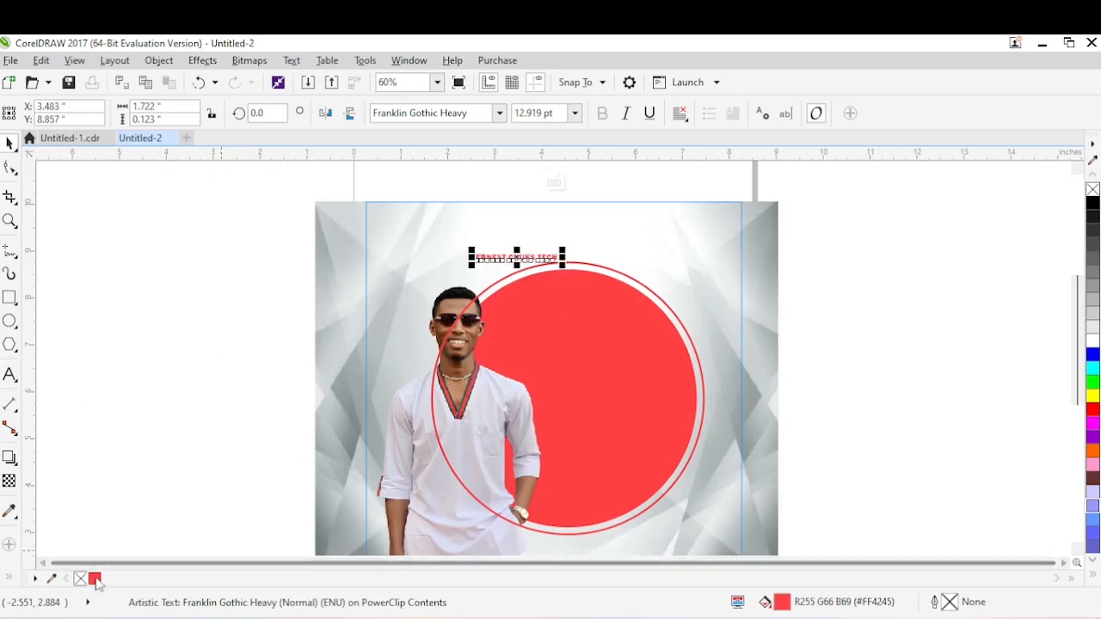
left_click(11, 508)
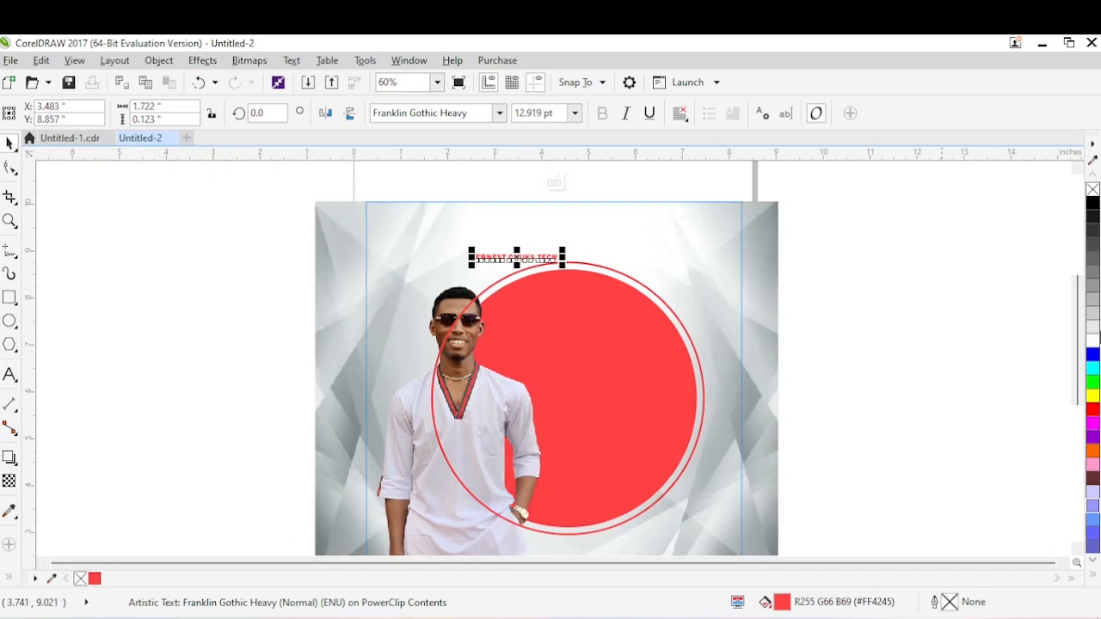
left_click(1093, 354)
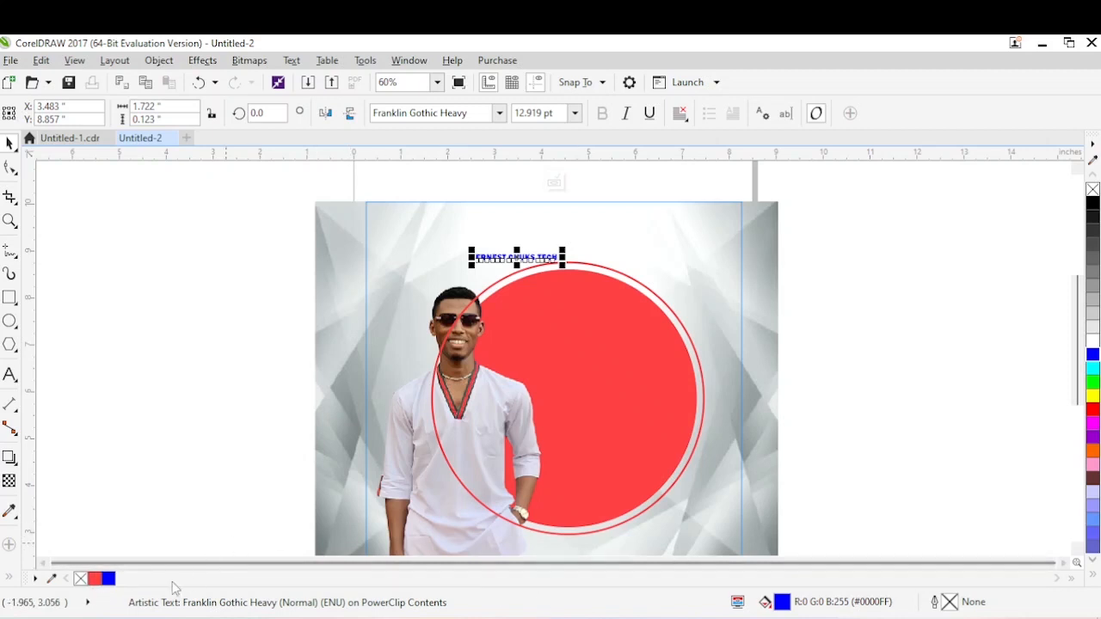
left_click(94, 579)
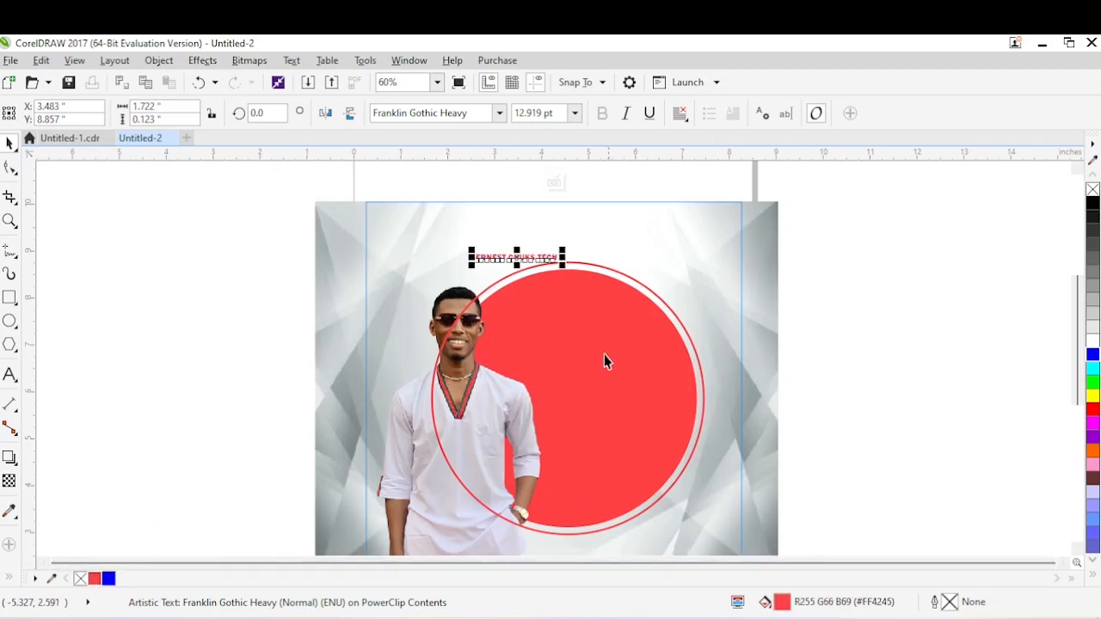
Widen the text's letter spacing to a total width of about 2.33 inches and raise it slightly above the ring.
left_click(10, 169)
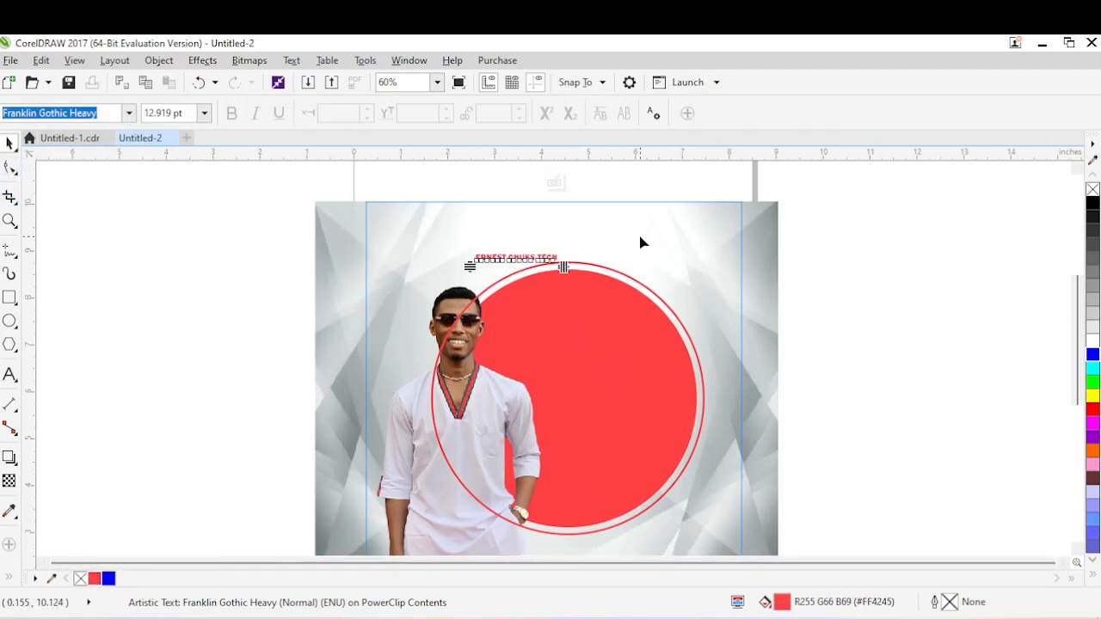
left_click_drag(563, 267, 594, 269)
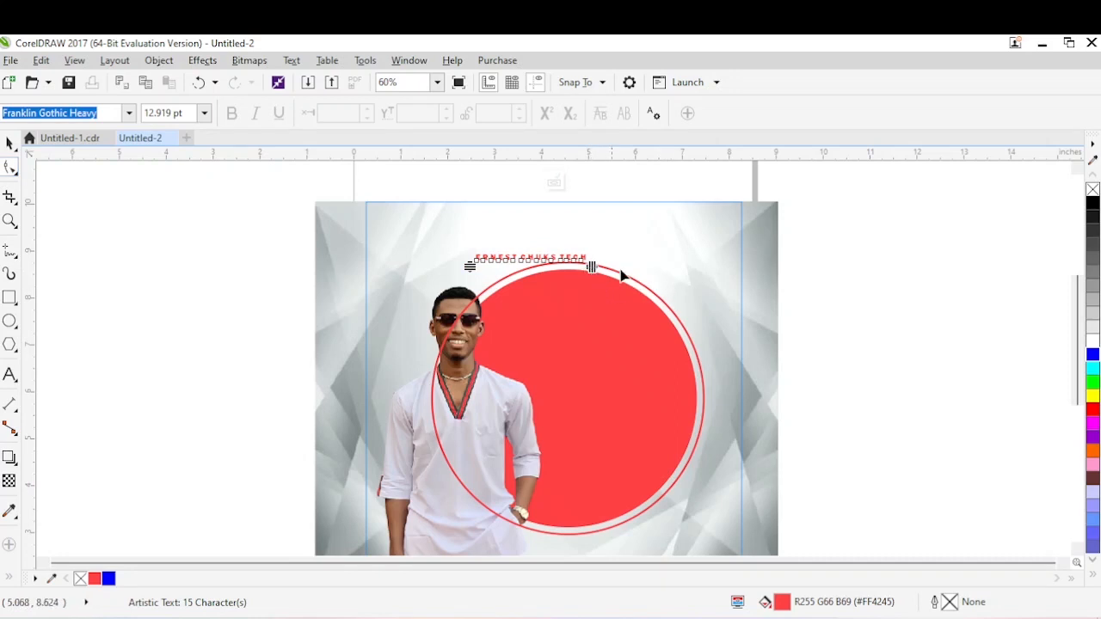
key("space")
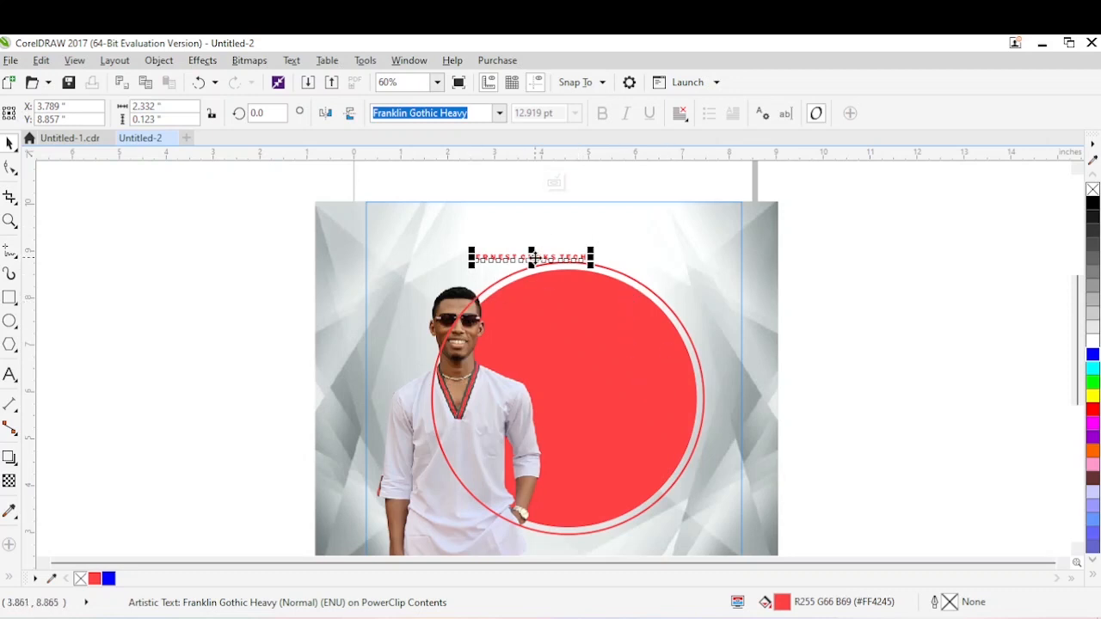
left_click_drag(533, 258, 529, 248)
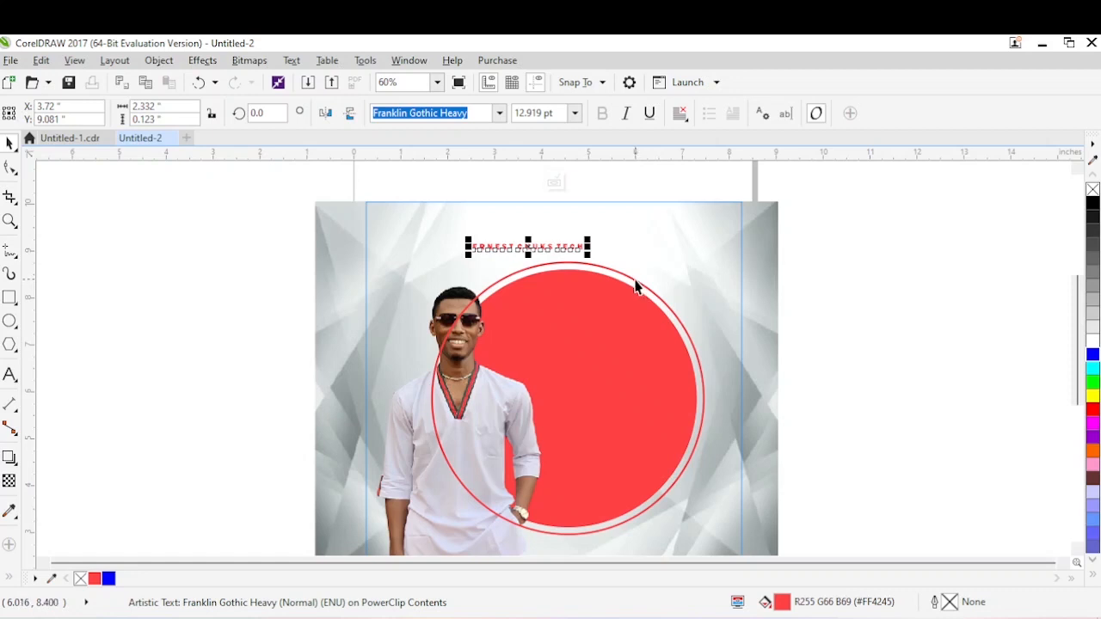
Fit the red text along the path of the outline ring, centred at its top.
left_click(635, 286, "shift")
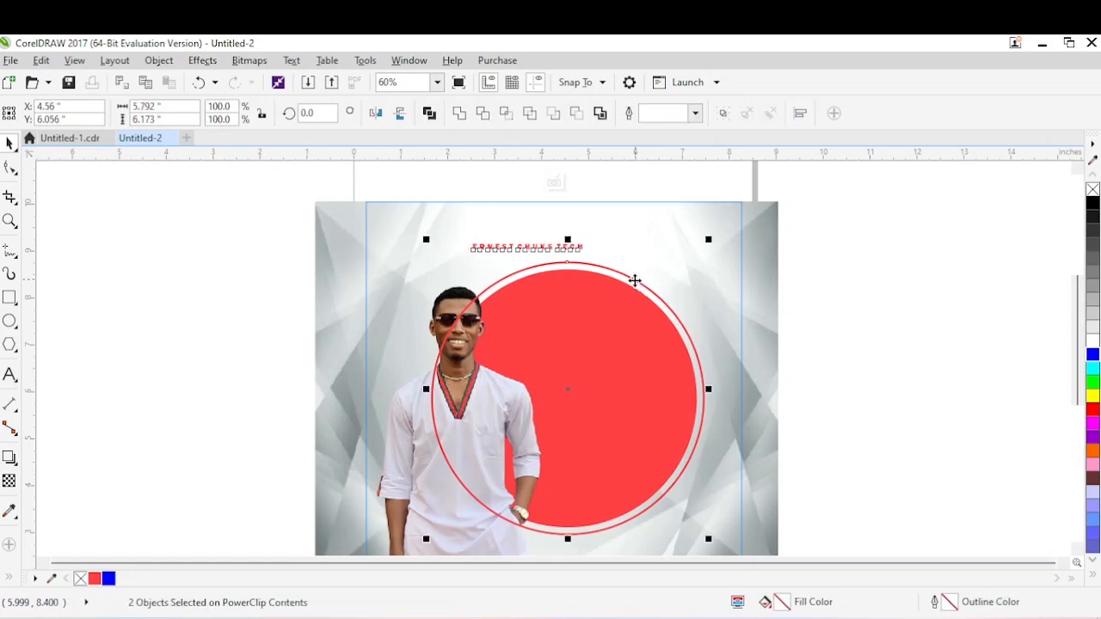
left_click(293, 62)
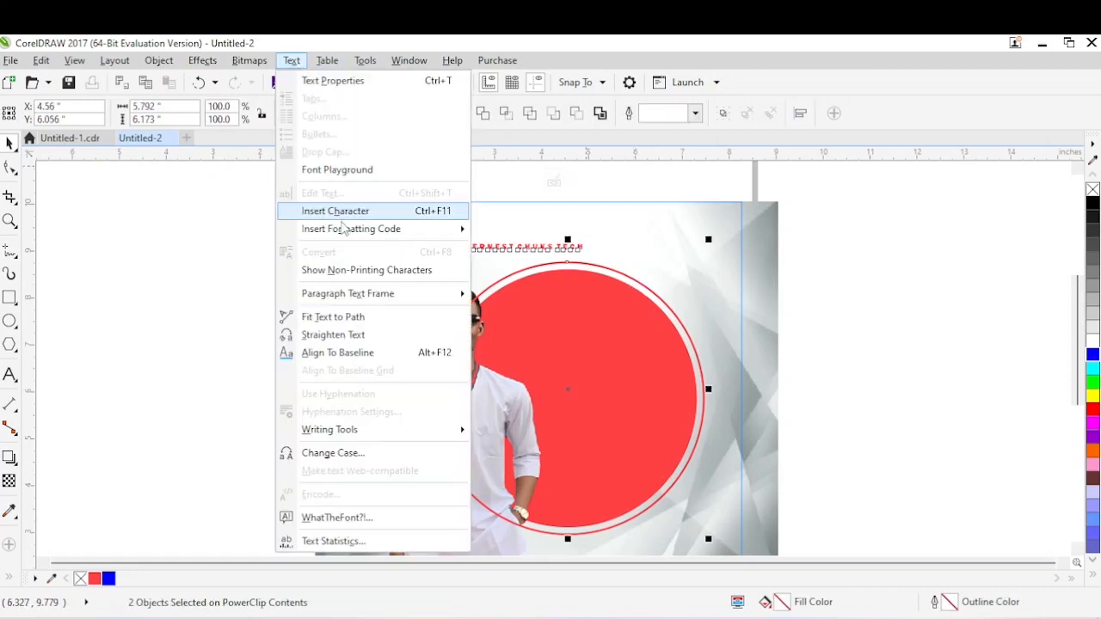
left_click(341, 317)
left_click(538, 322)
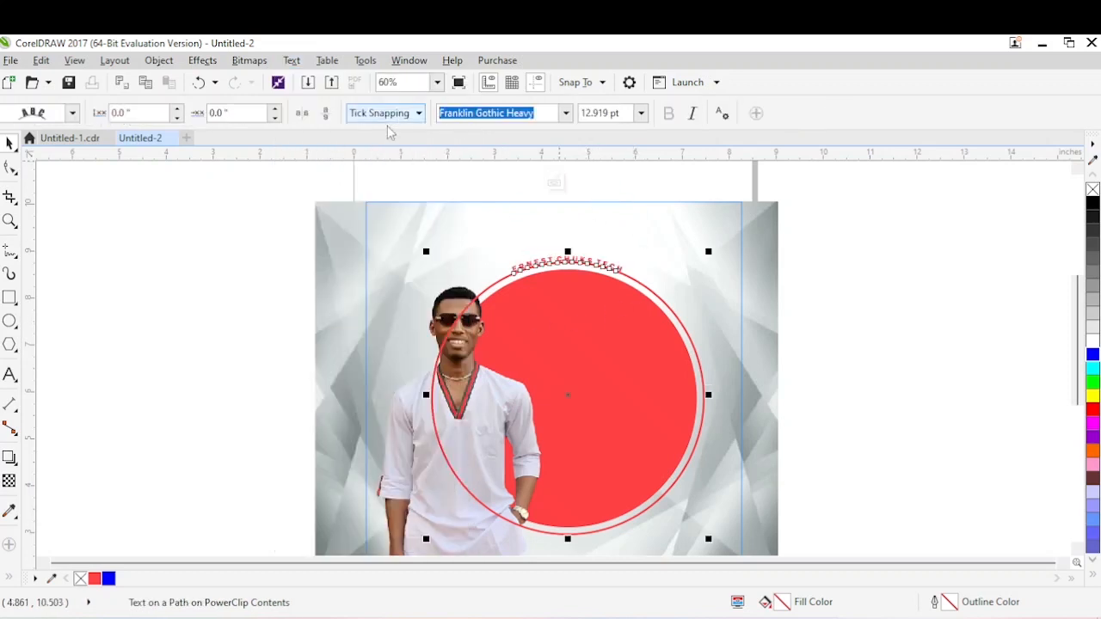
Set the curved text's distance from the ring to -0.05 inches and its offset along the ring to -0.45 inches.
left_click(177, 118)
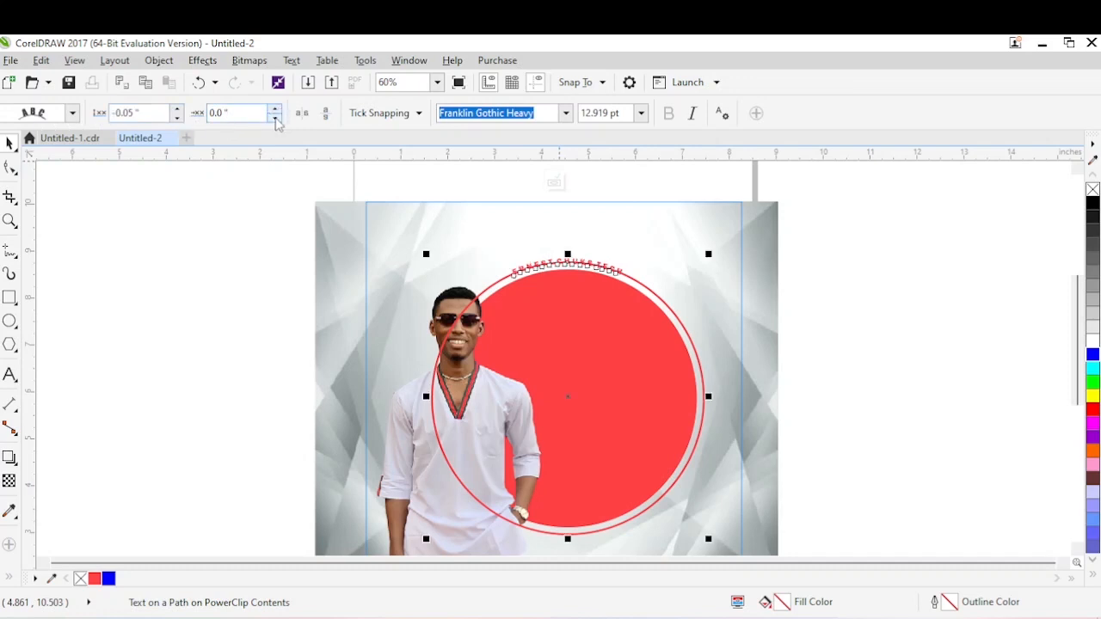
left_click(275, 119)
left_click(275, 118)
left_click(275, 119)
left_click(276, 119)
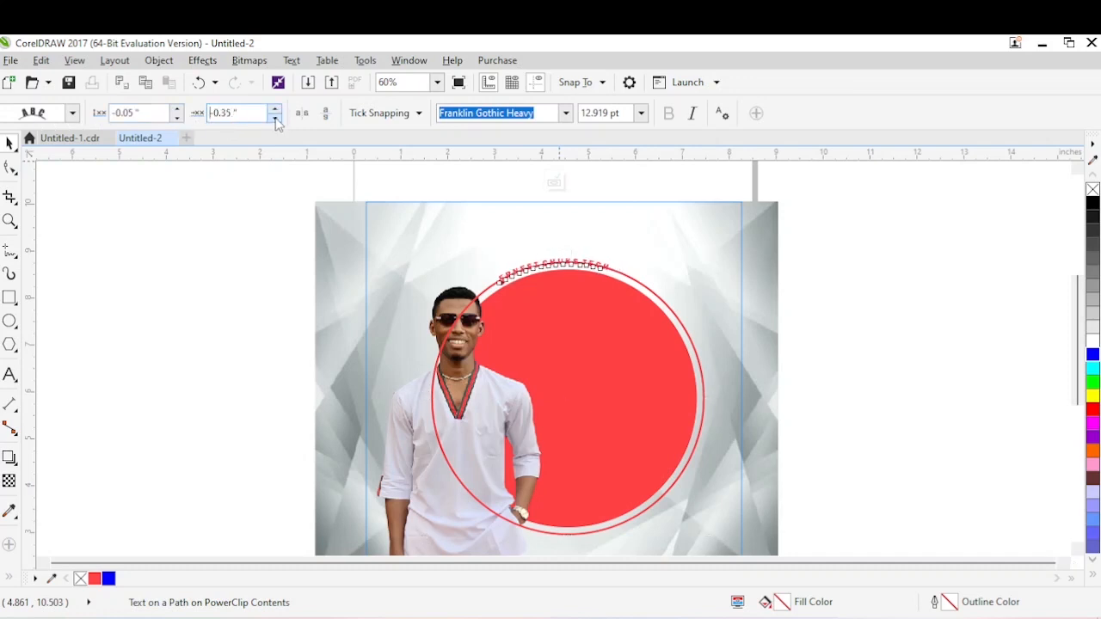
left_click(276, 119)
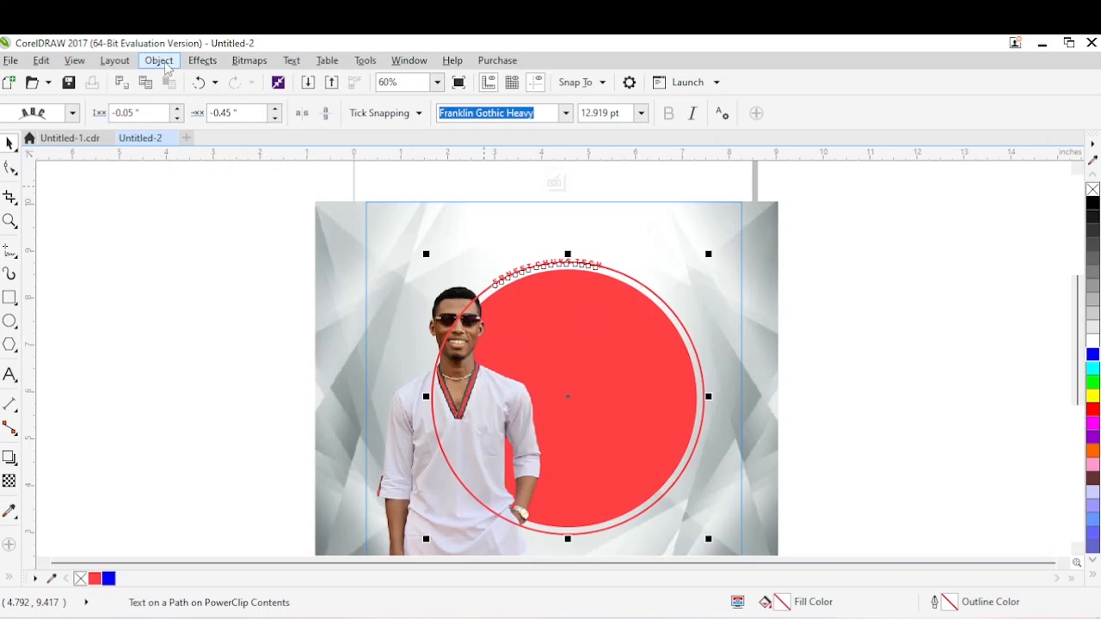
Break the curved text apart from the outline ring and select the text on its own.
left_click(159, 62)
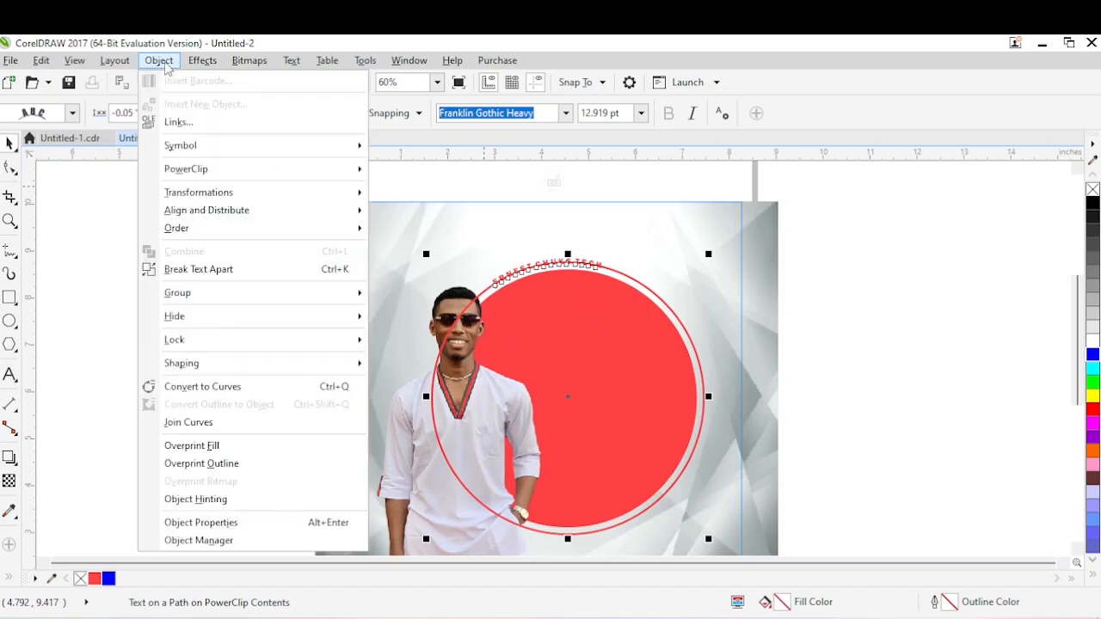
left_click(223, 275)
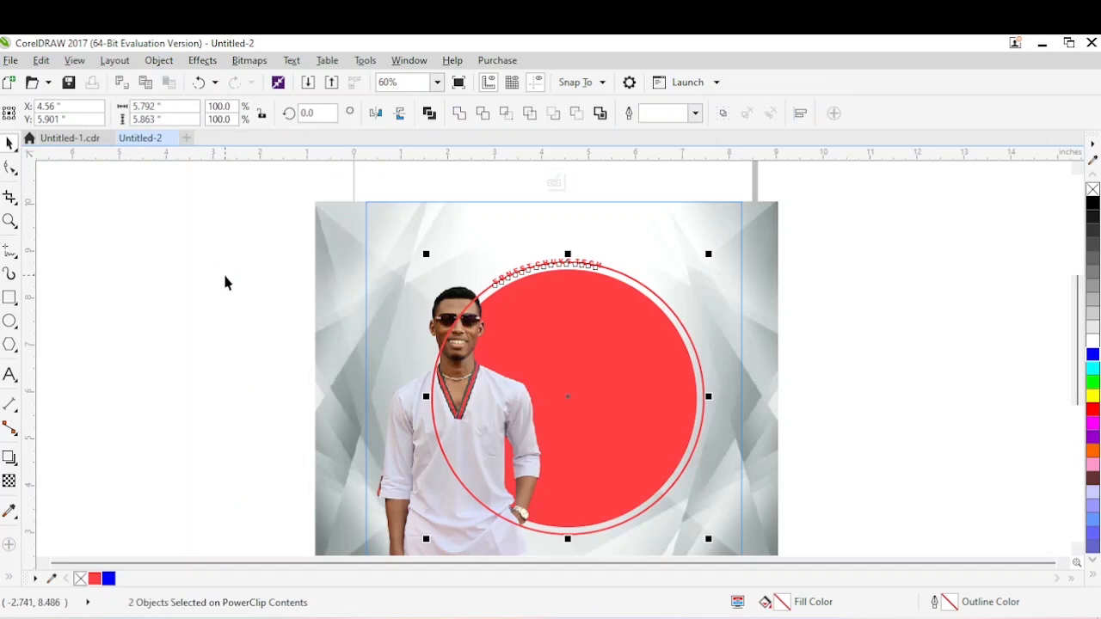
left_click(168, 68)
mouse_move(191, 292)
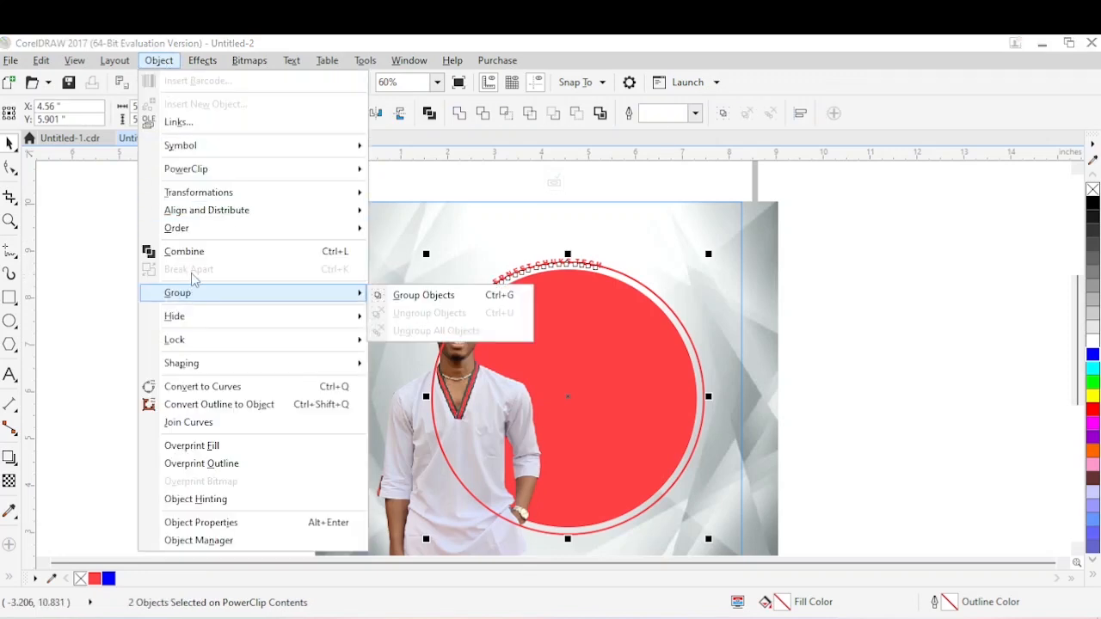
left_click(618, 280)
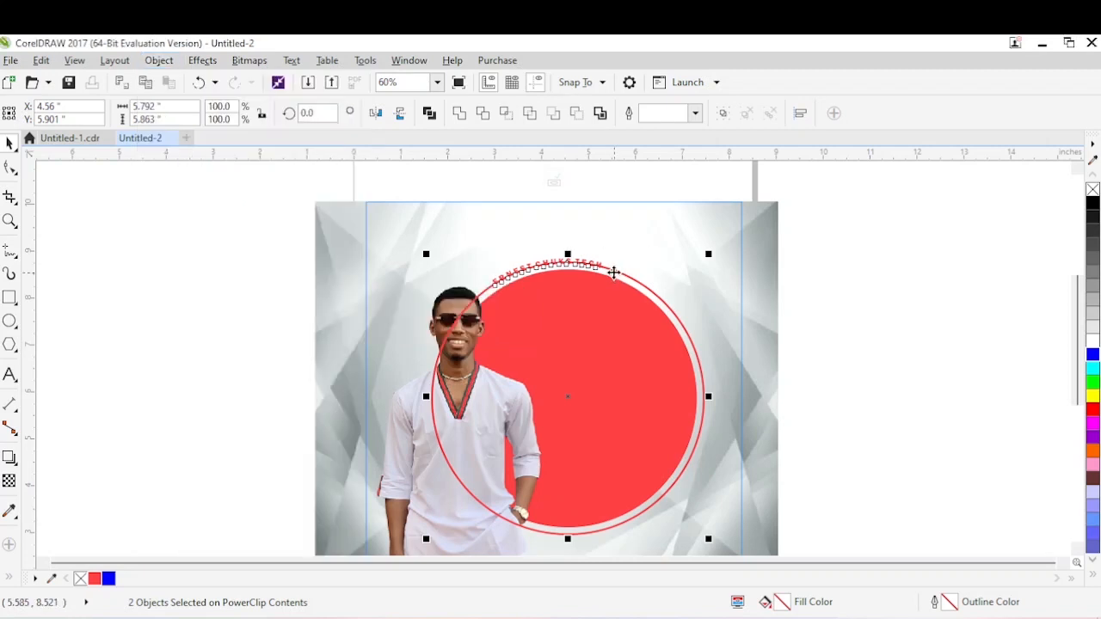
left_click(587, 272)
left_click(588, 263)
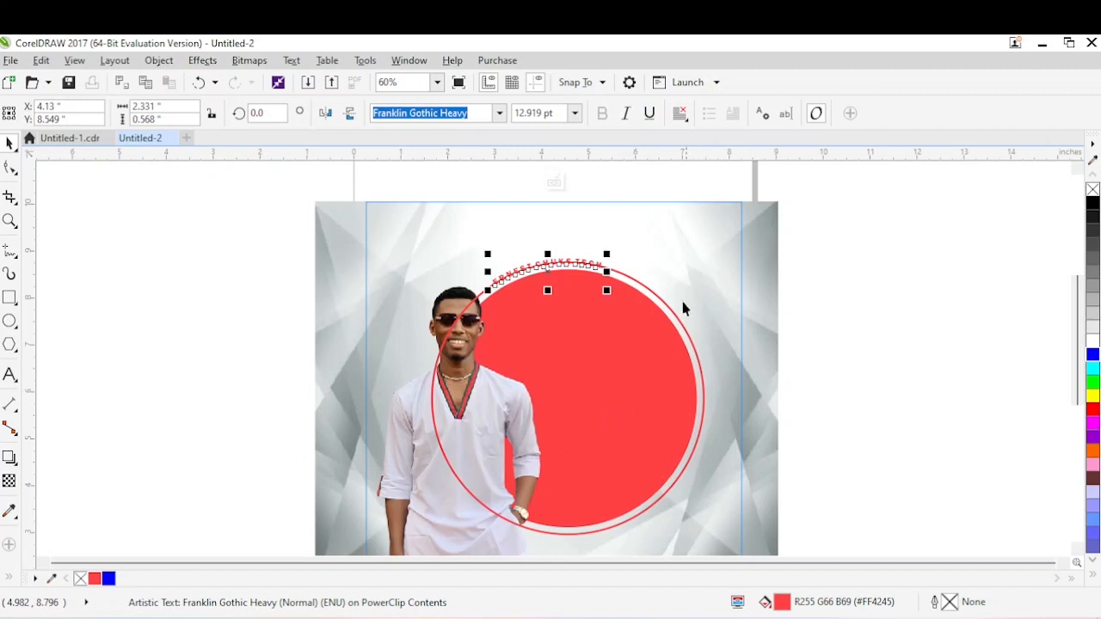
Convert the outline ring to curves and add nodes just past the curved text's end and near the ring's lowest point.
left_click(658, 295)
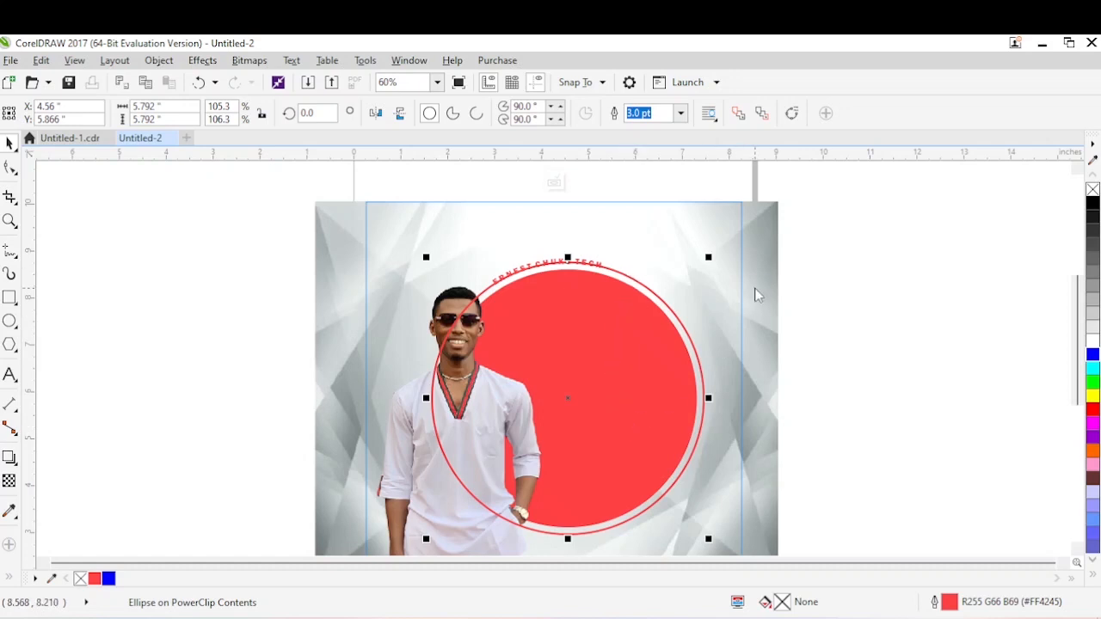
key("Return")
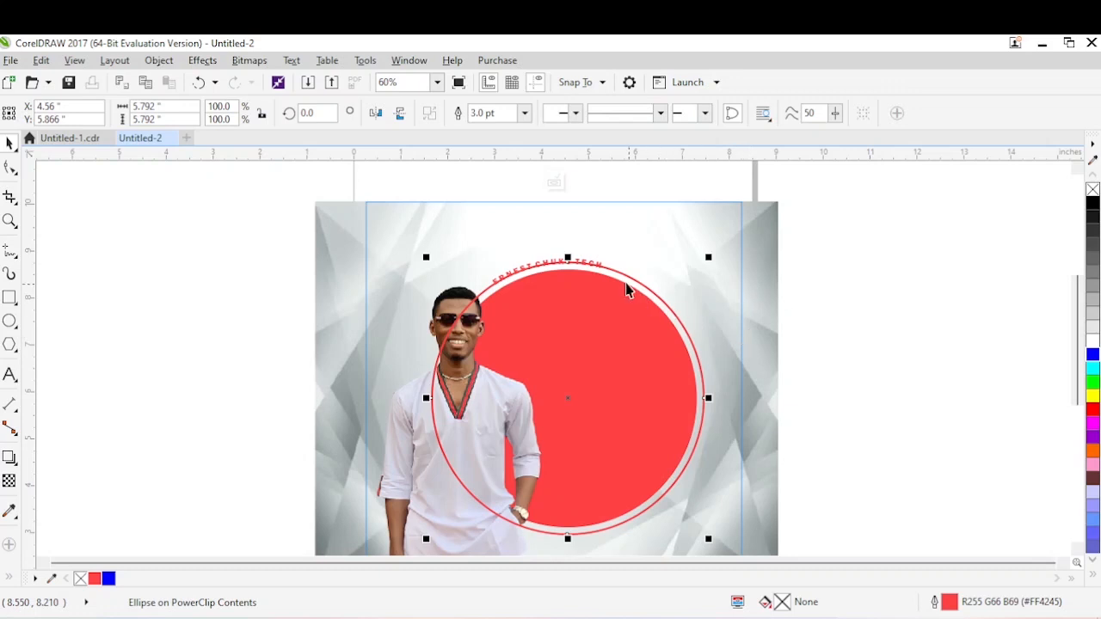
double_click(612, 269)
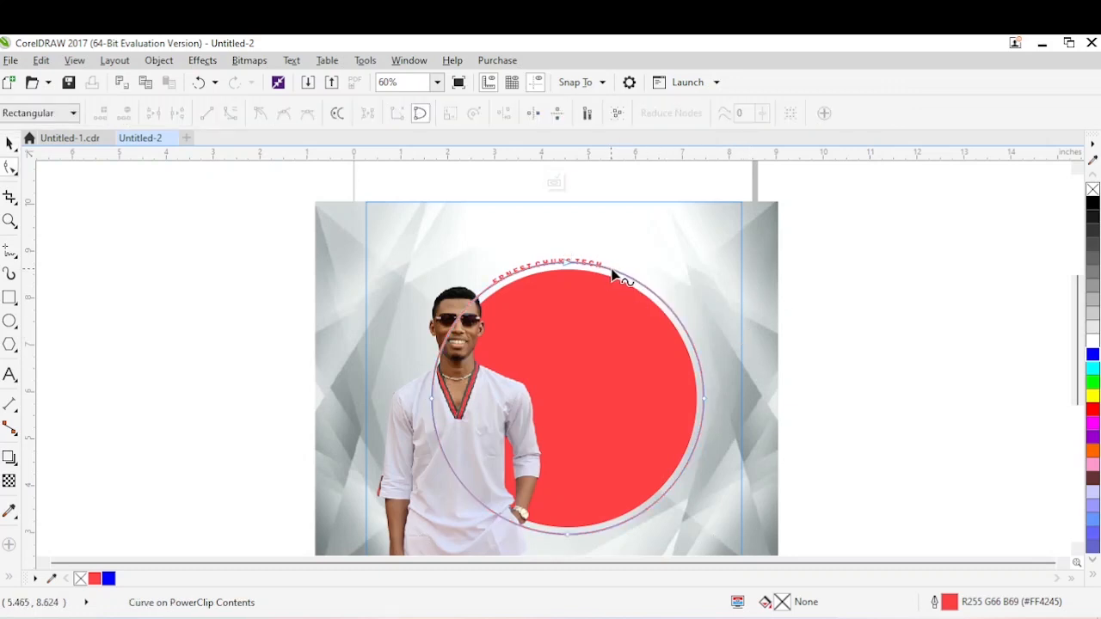
left_click(609, 274)
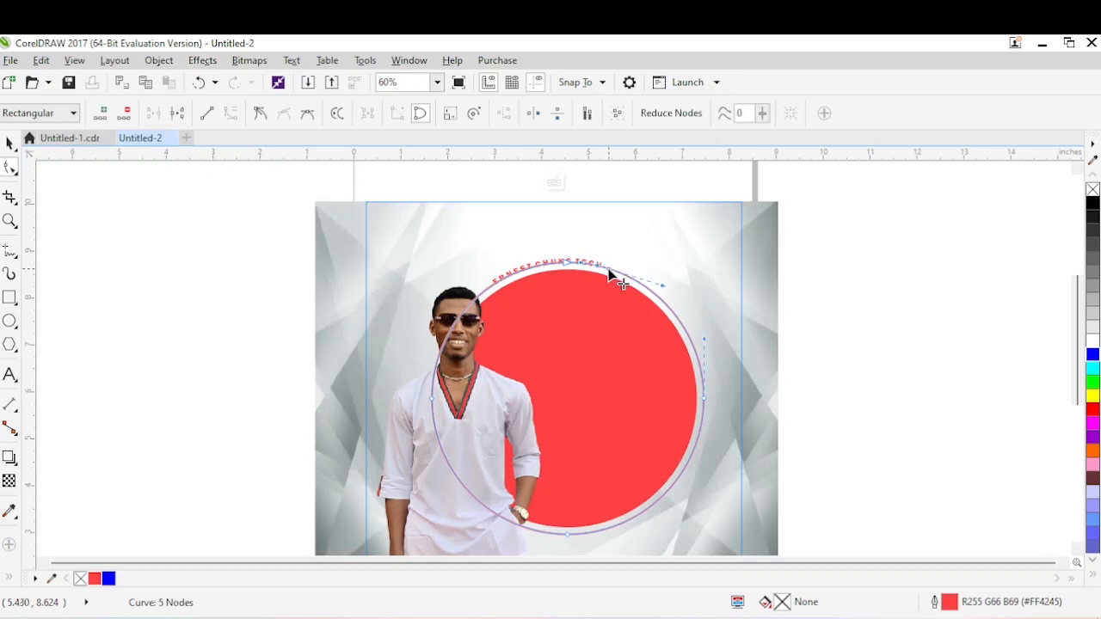
double_click(545, 536)
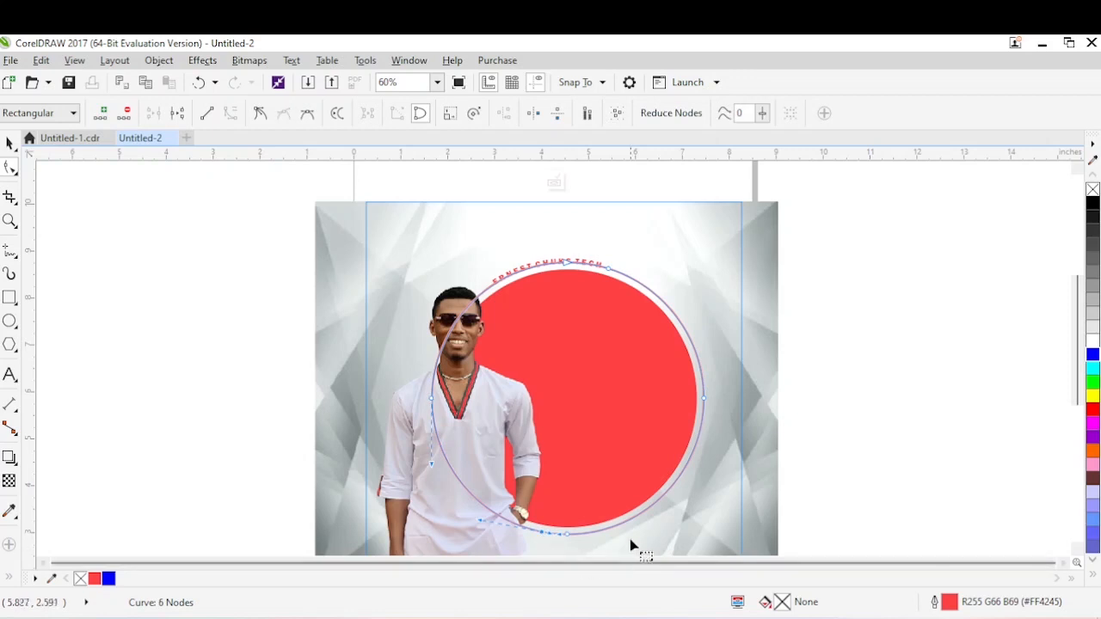
Break the ring at its left node and delete the left and upper segments, keeping the arc from the text's end to the lower node.
right_click(433, 401)
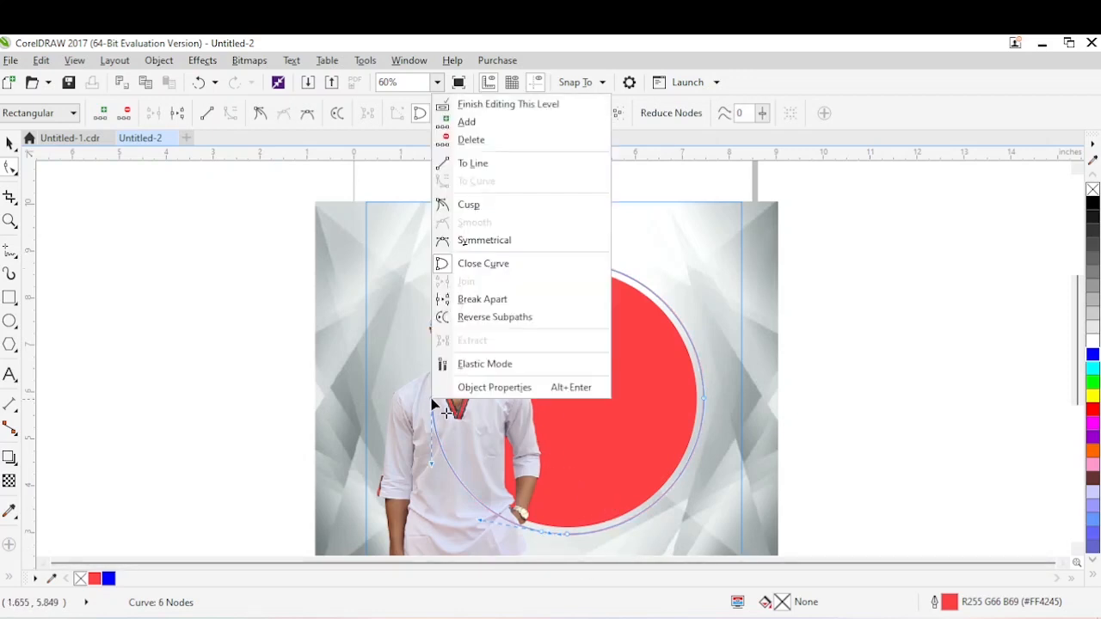
left_click(482, 301)
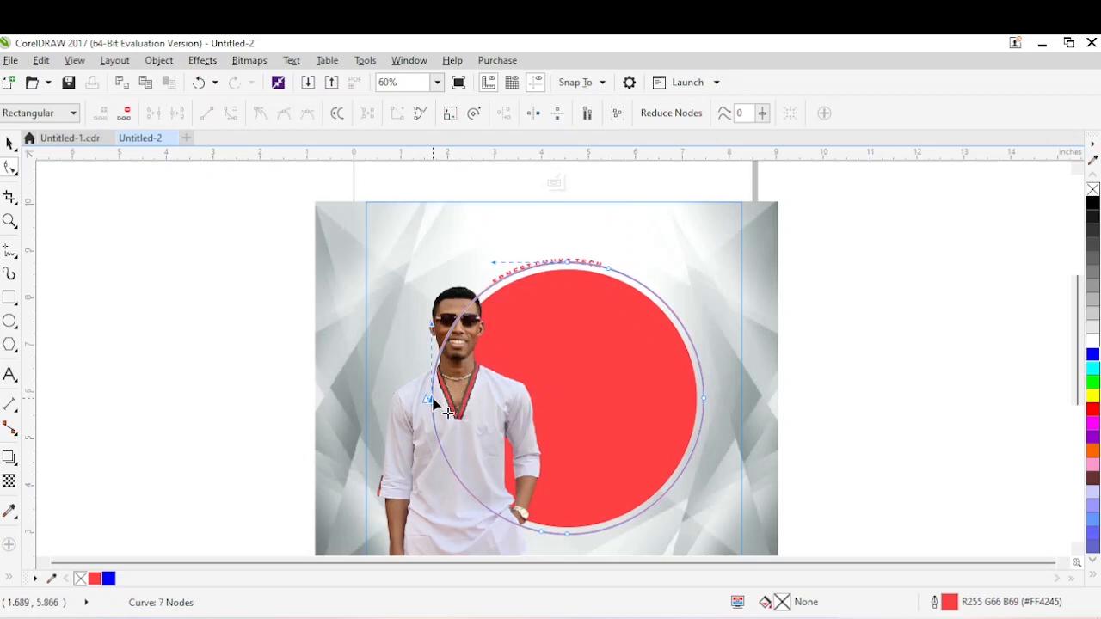
key("Delete")
left_click(433, 401)
key("Delete")
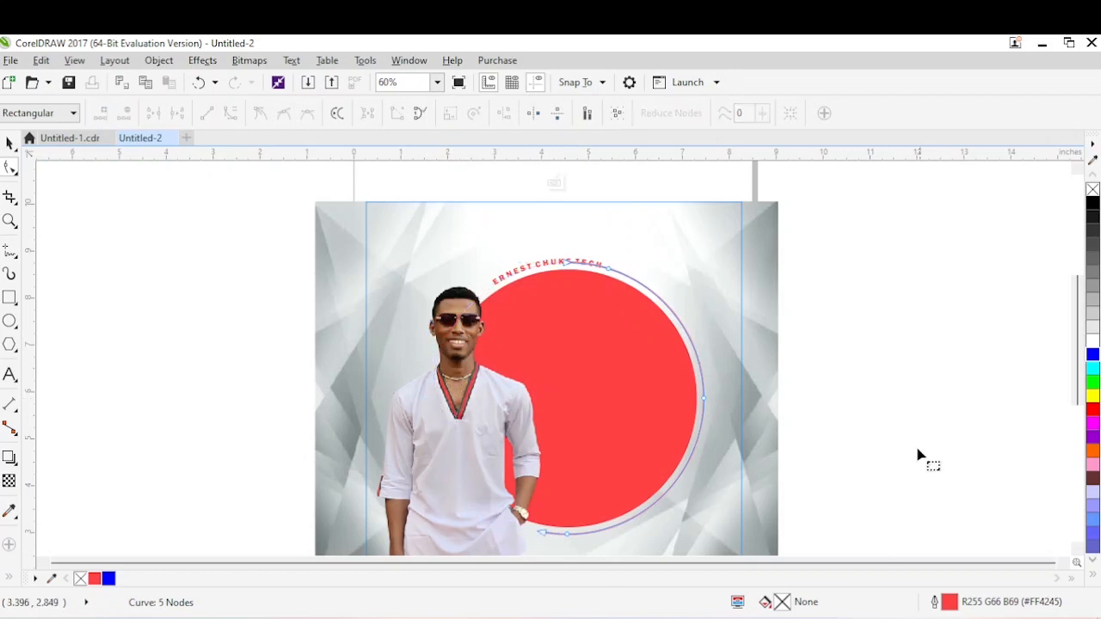
left_click(567, 265)
key("Delete")
left_click(8, 144)
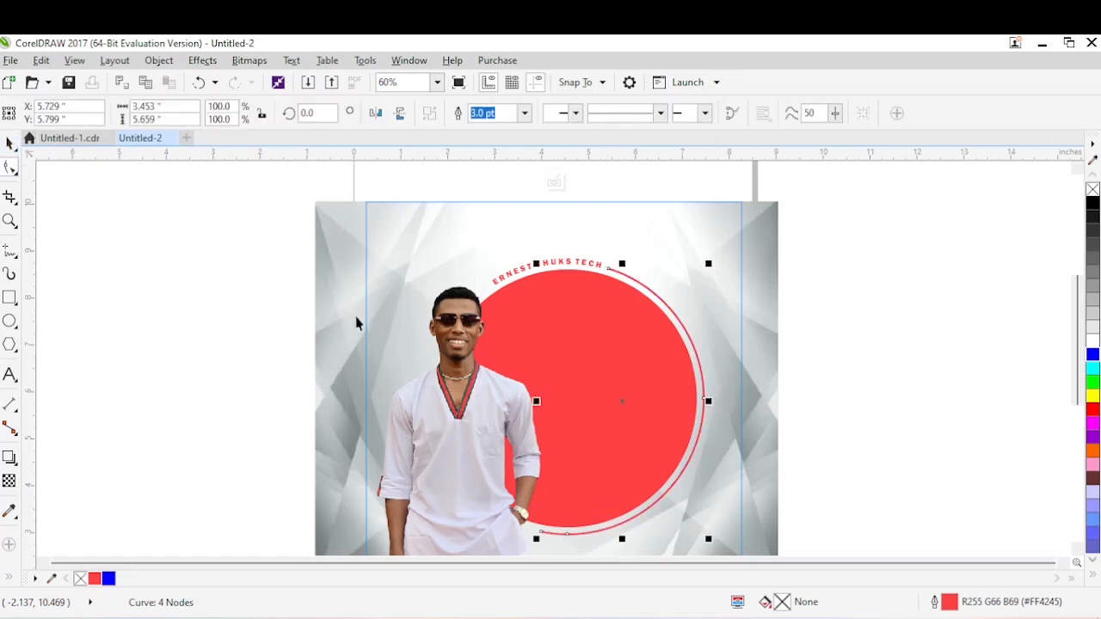
left_click(646, 508)
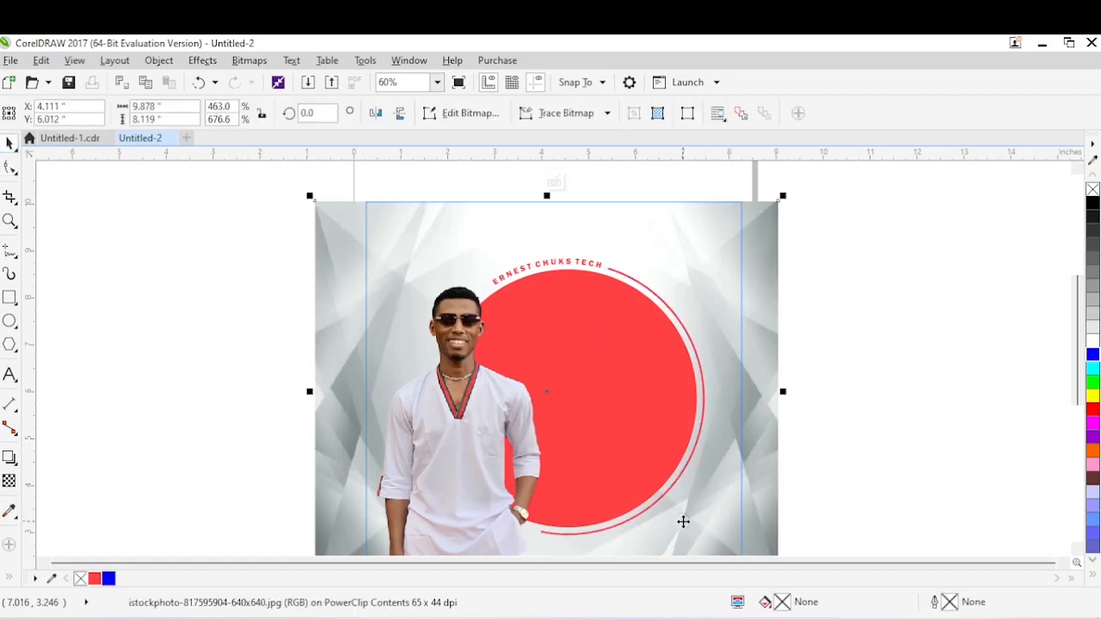
left_click(603, 275)
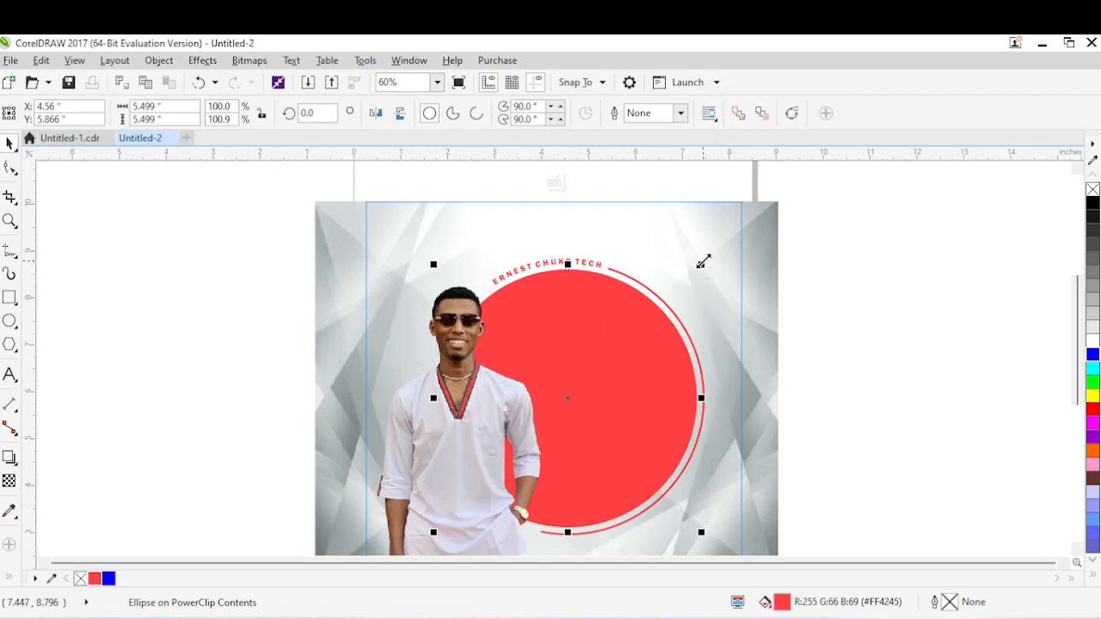
left_click_drag(703, 261, 620, 385)
key("ctrl+z")
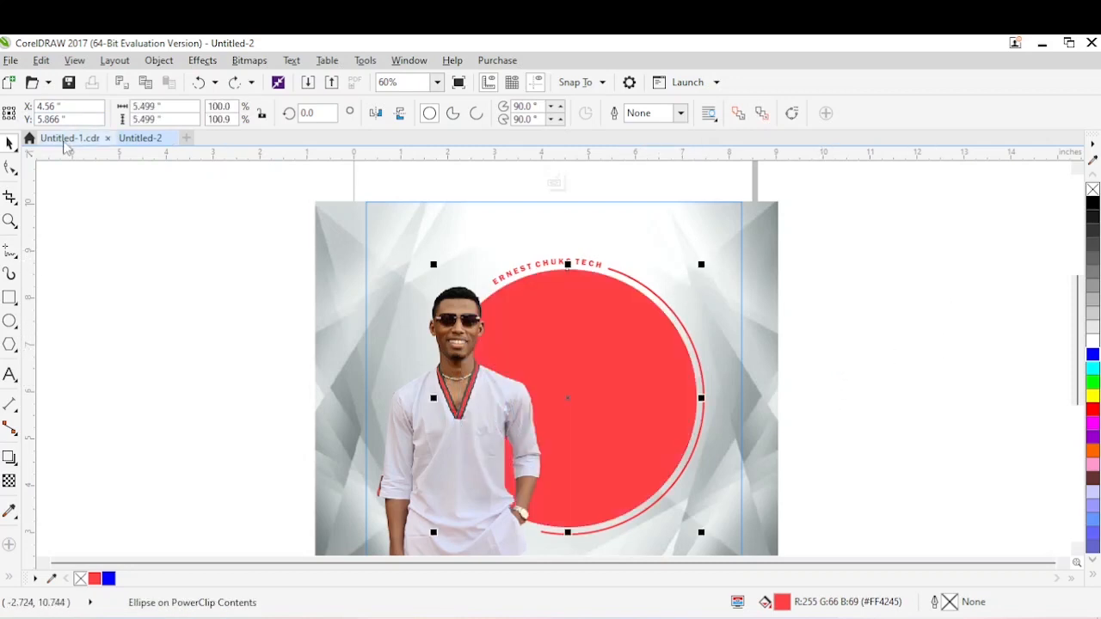
Check the finished design, and place a scaled-down copy of the red circle, about 0.37 inches wide, just before the curved text.
left_click(64, 140)
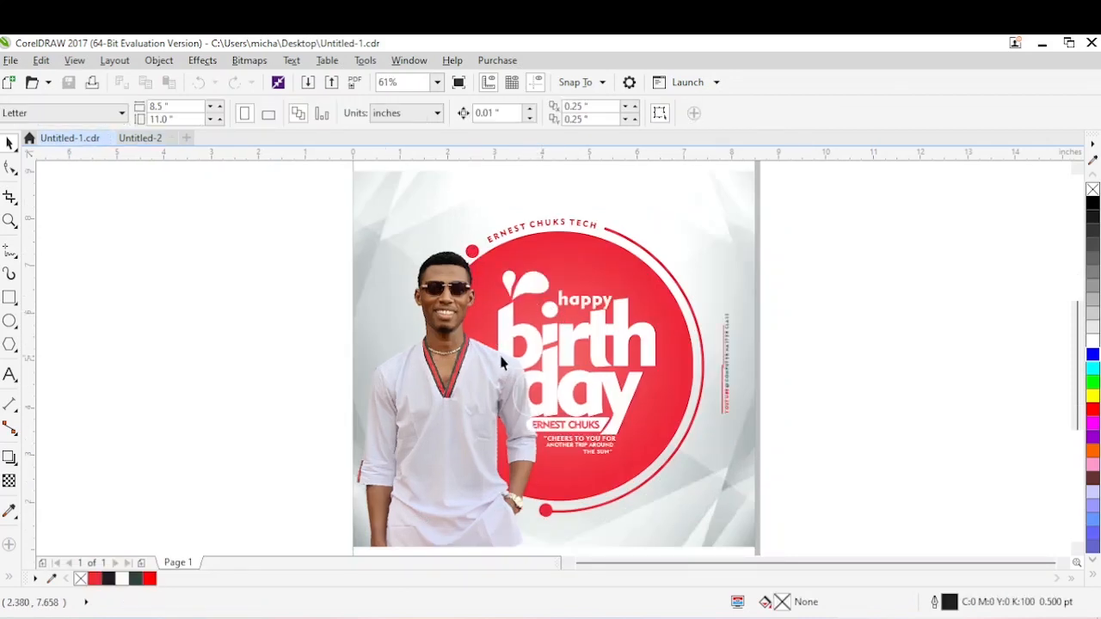
left_click(141, 137)
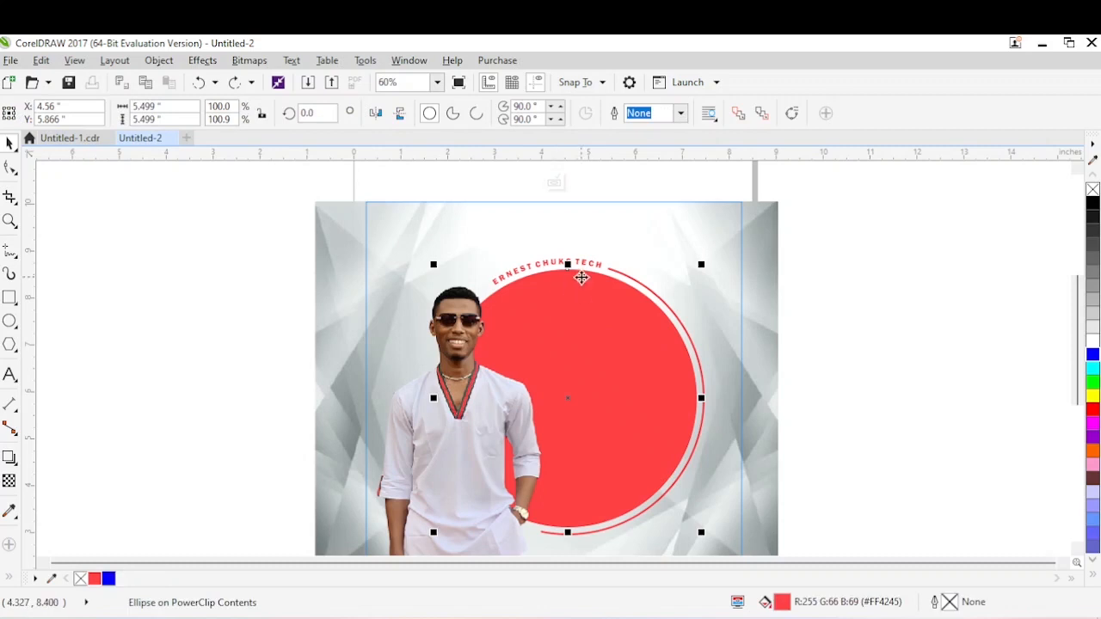
left_click(582, 278)
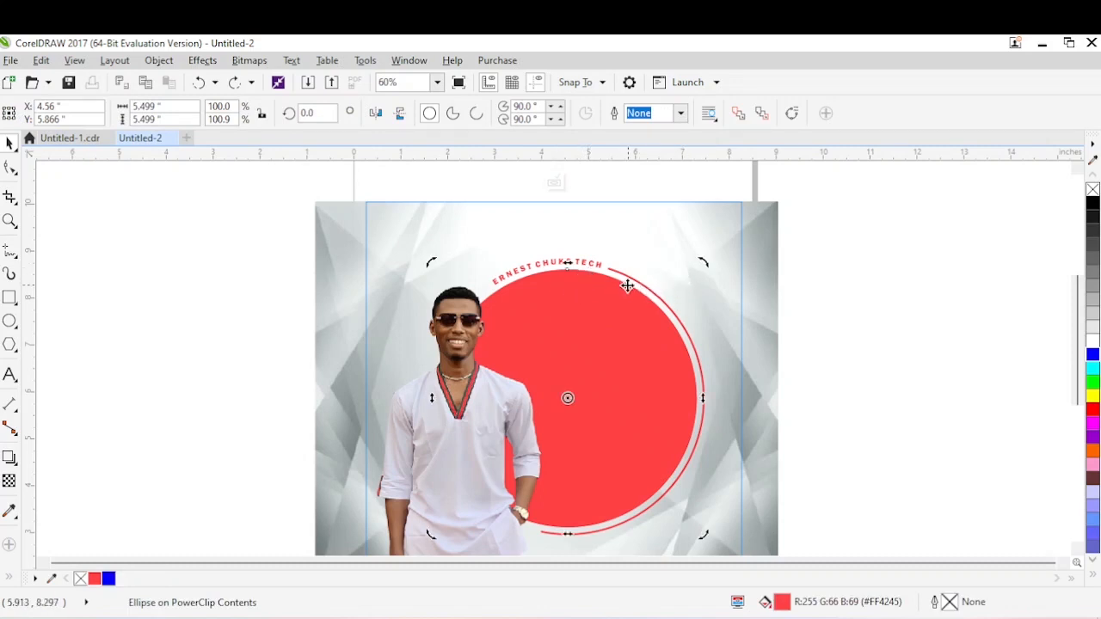
left_click(628, 286)
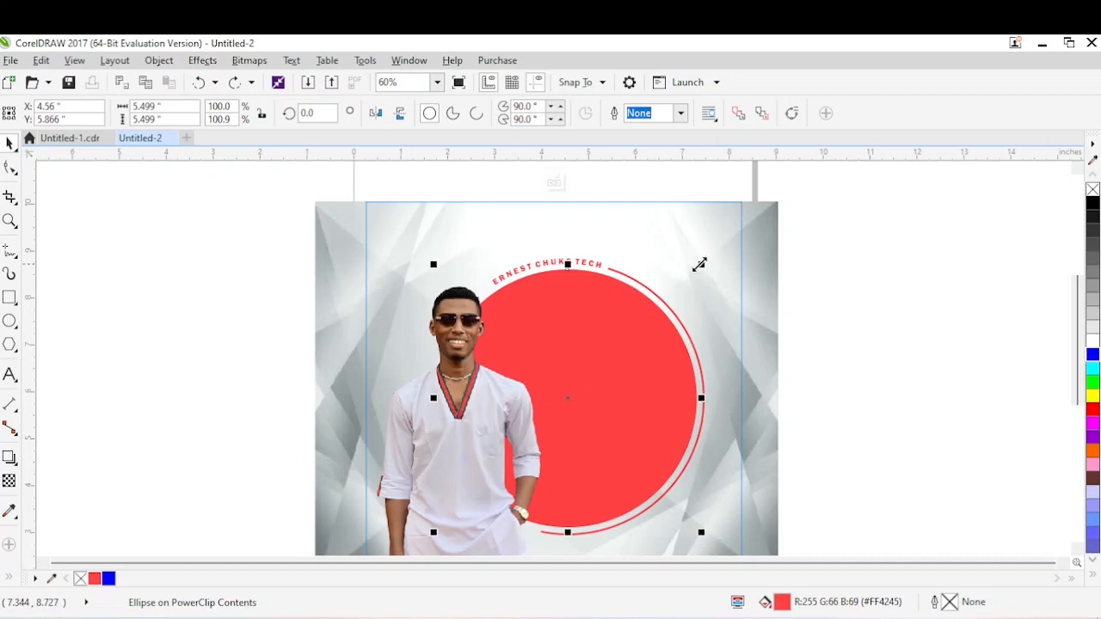
left_click_drag(702, 262, 637, 383)
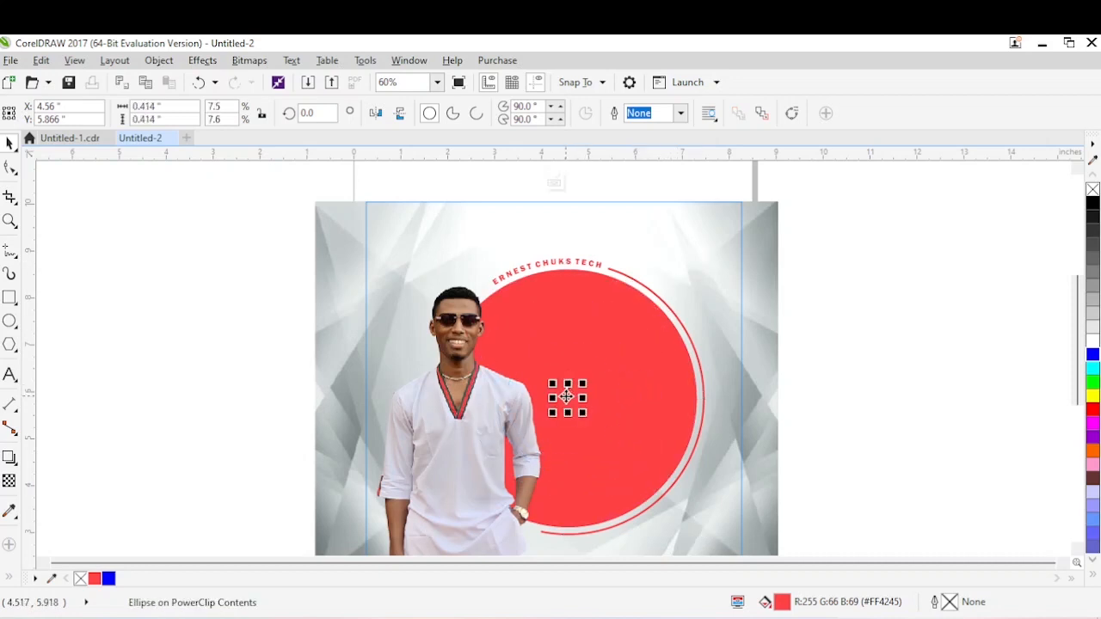
left_click_drag(569, 395, 484, 291)
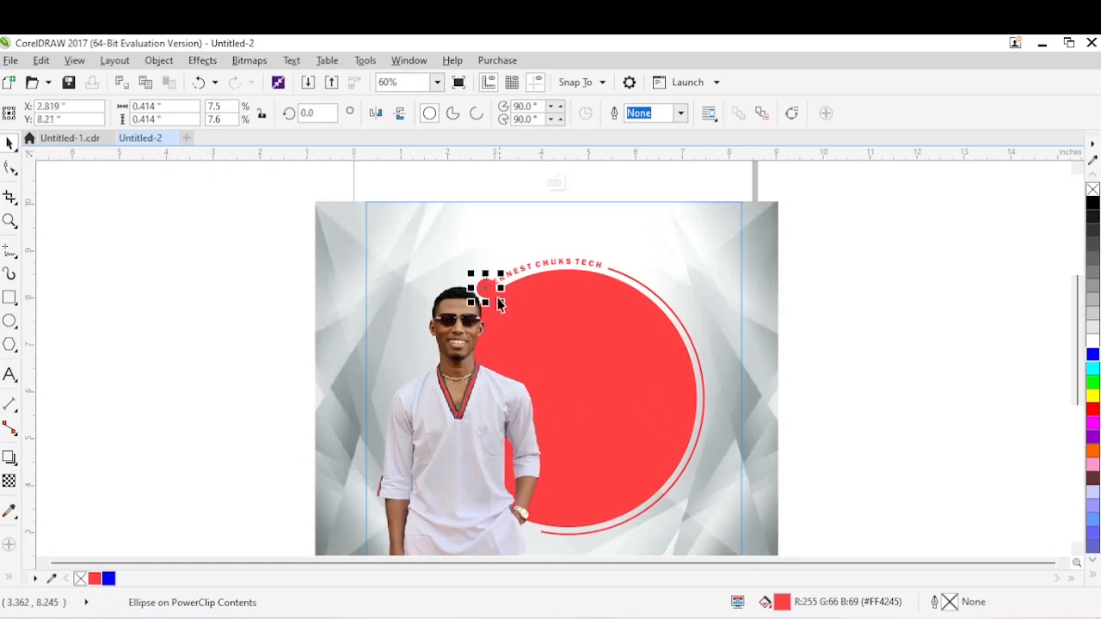
Shift the man's photo slightly down and left, and place a copy of the small dot, about 0.27 inches wide, at the arc's lower end.
left_click(469, 369)
left_click_drag(458, 387, 458, 387)
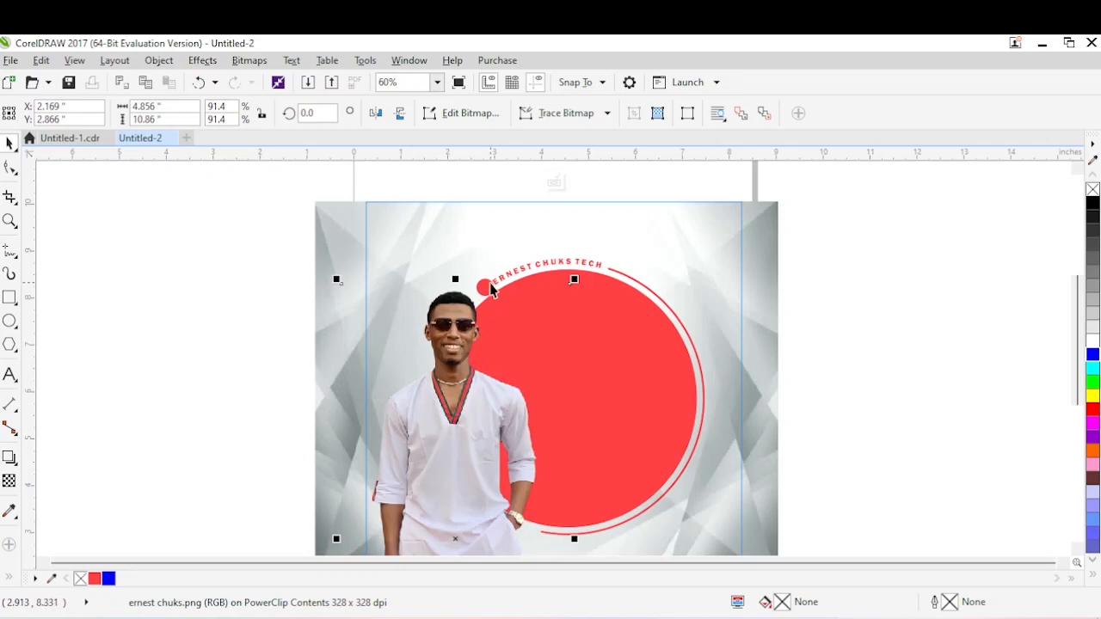
left_click(487, 290)
left_click_drag(499, 301, 545, 531)
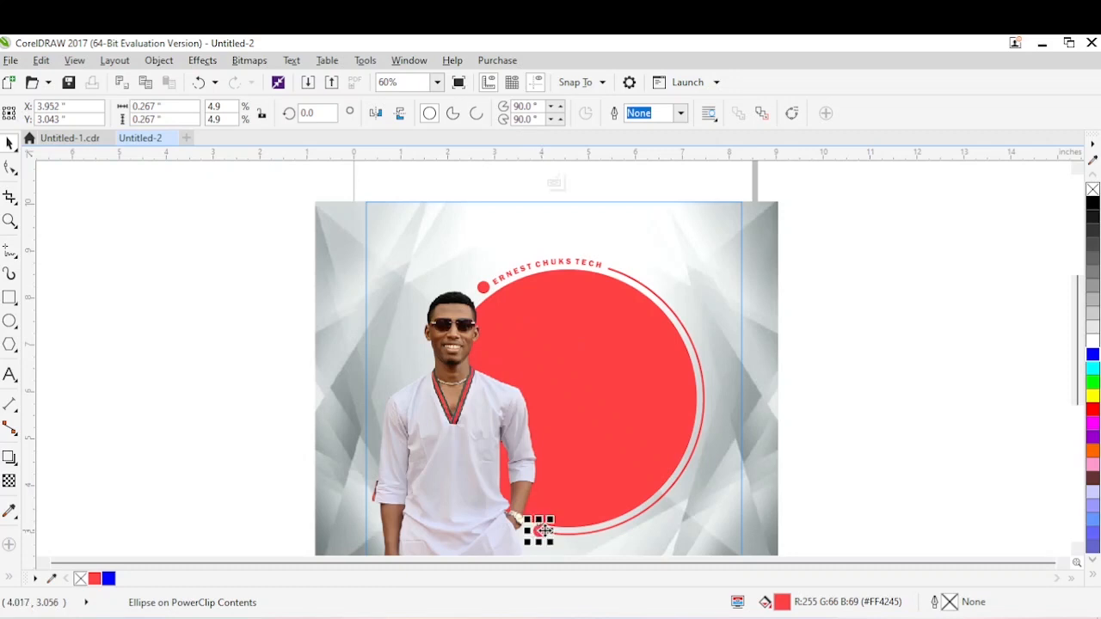
Shrink the large red circle slightly about its centre to widen the gap between it and the arc.
left_click(617, 489)
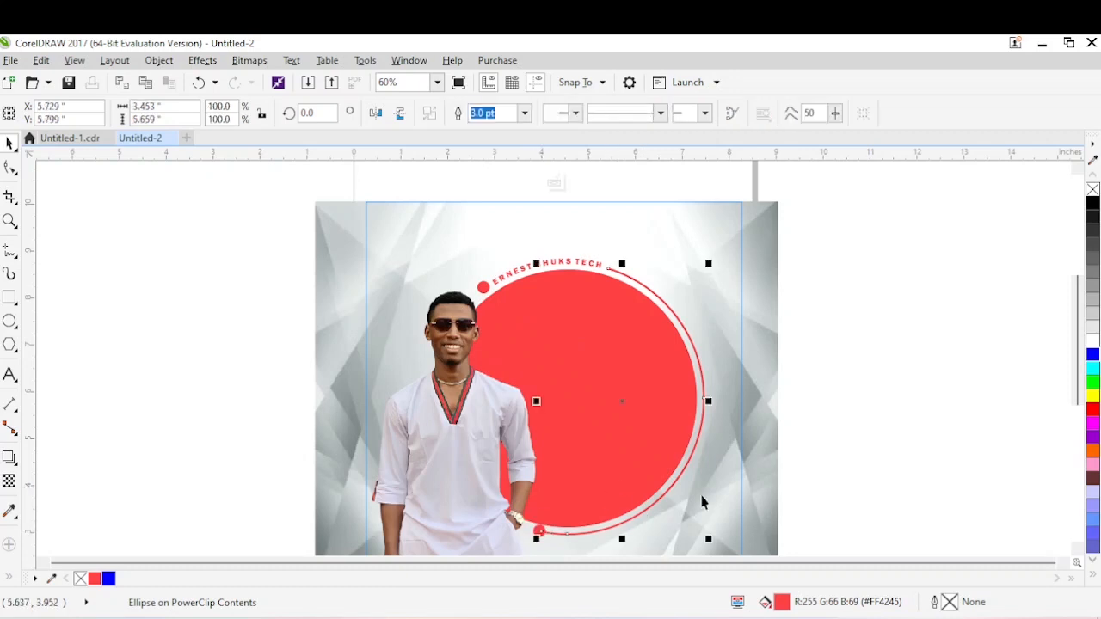
left_click(600, 275)
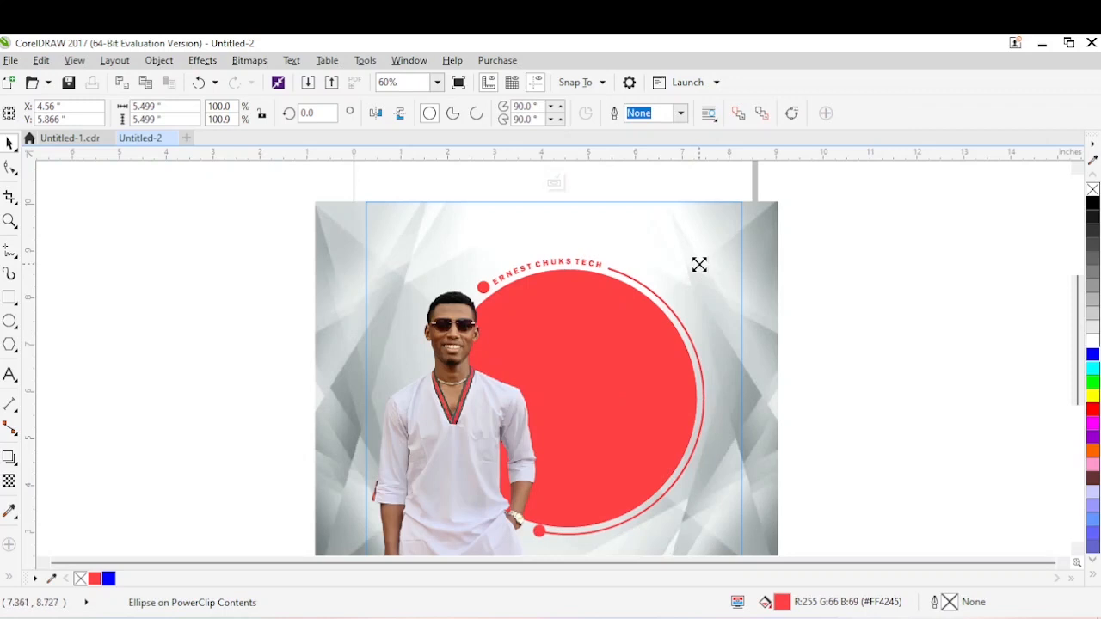
left_click_drag(699, 265, 698, 267)
left_click(822, 297)
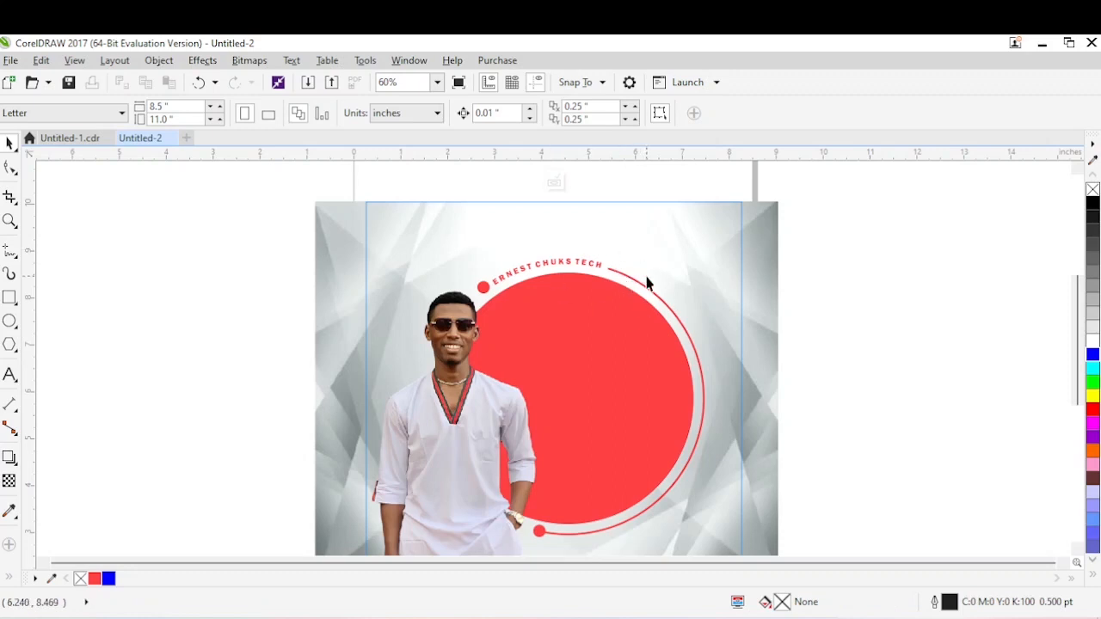
left_click(484, 288)
left_click(844, 355)
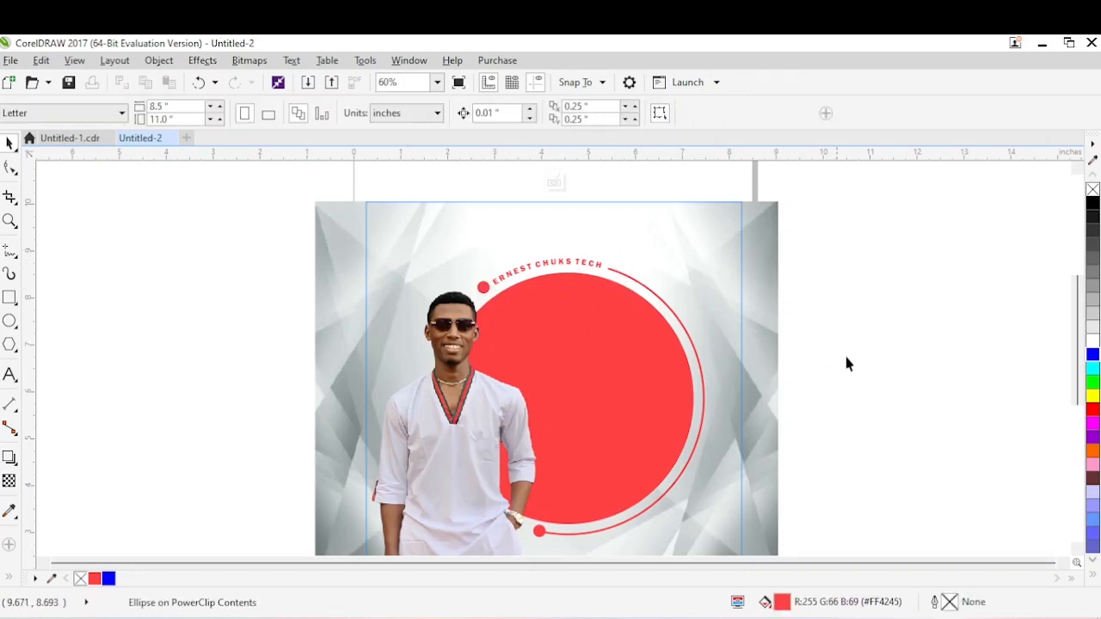
key("ctrl+s")
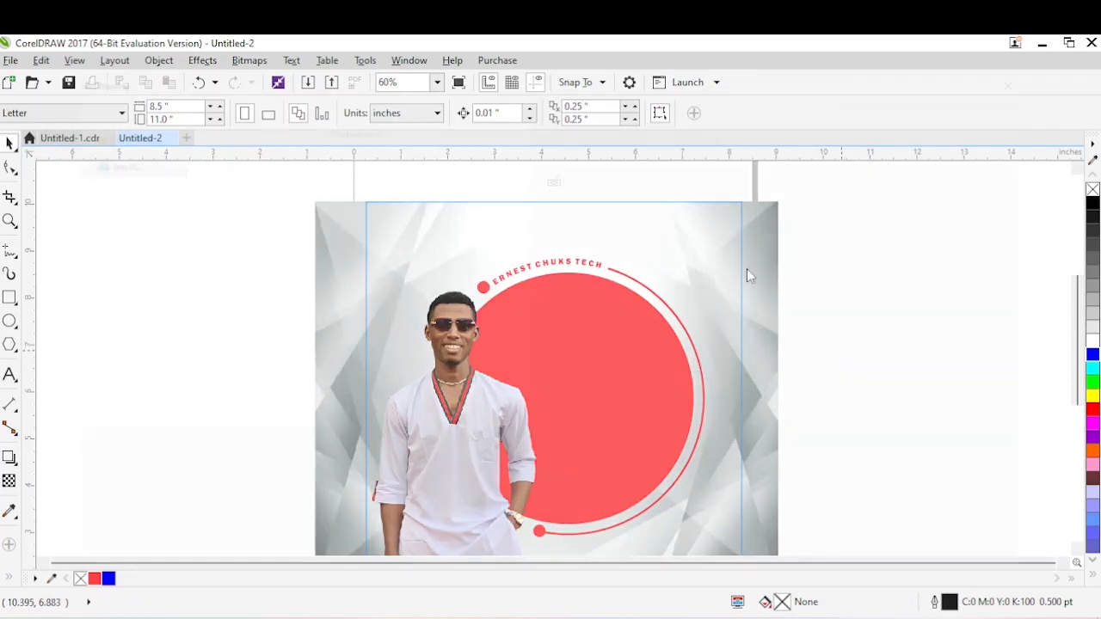
key("Escape")
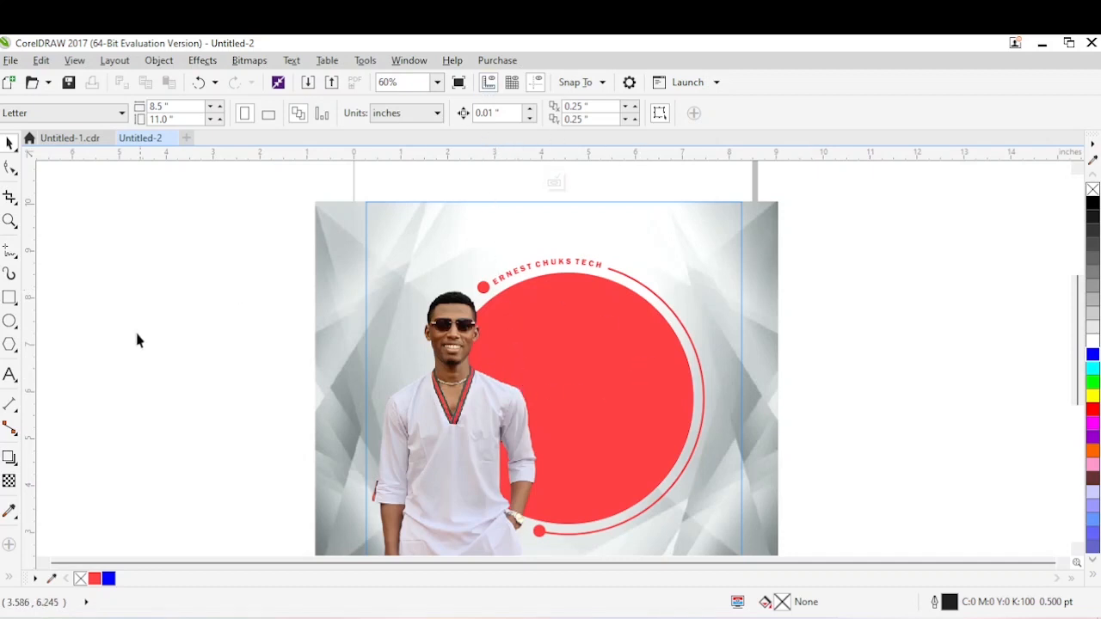
Add 24 pt Arial text reading "birth" and "day" on two lines and move it onto the red circle.
left_click(9, 375)
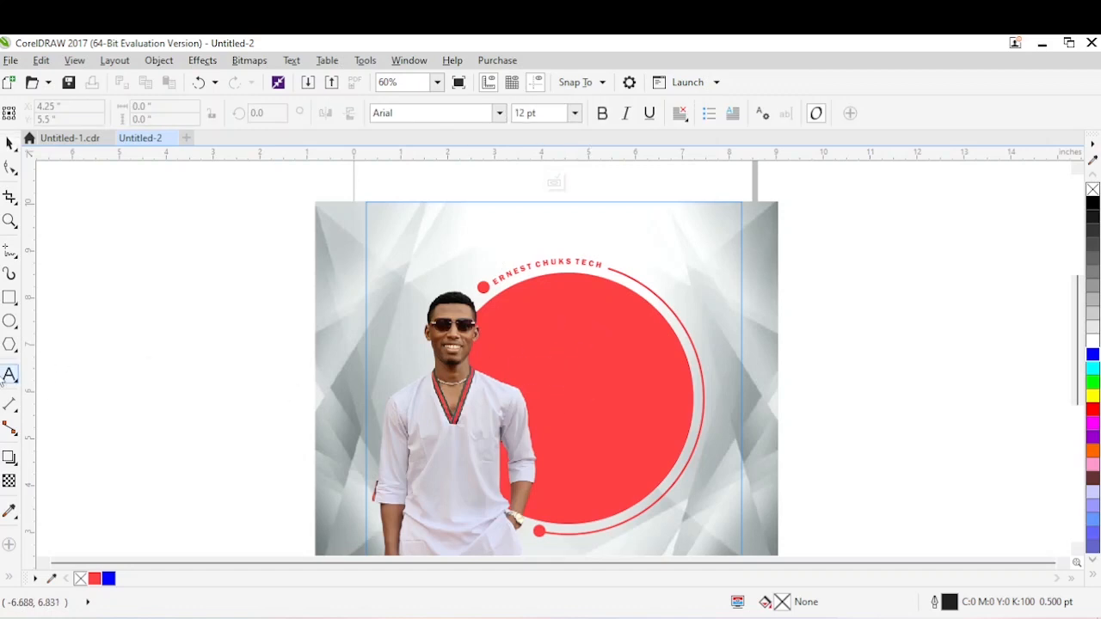
left_click(270, 351)
type("bit")
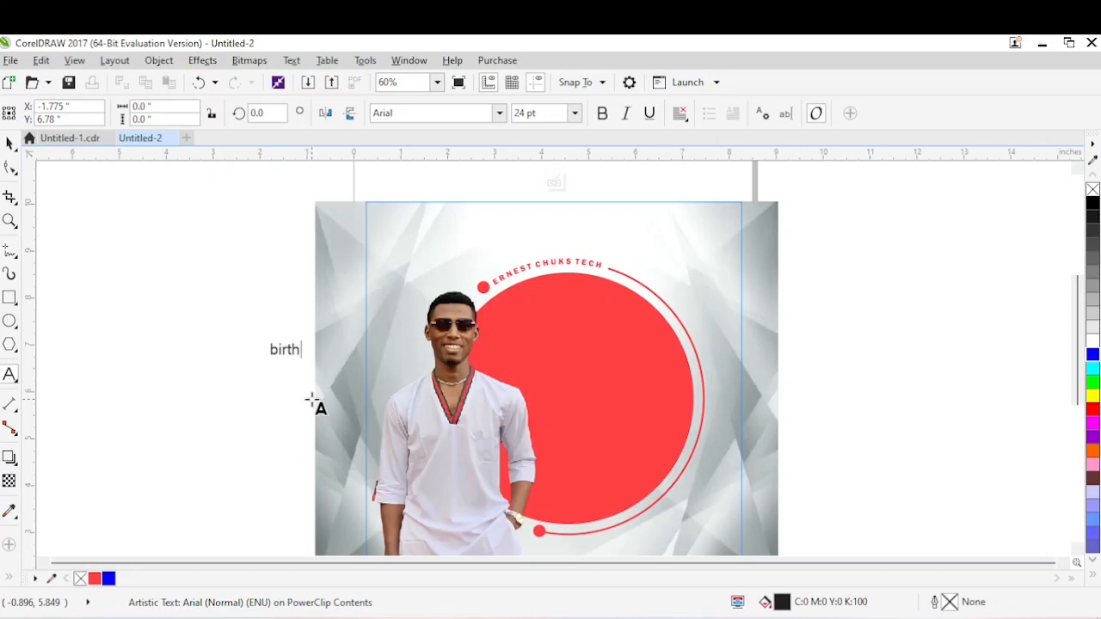
key("ctrl+space")
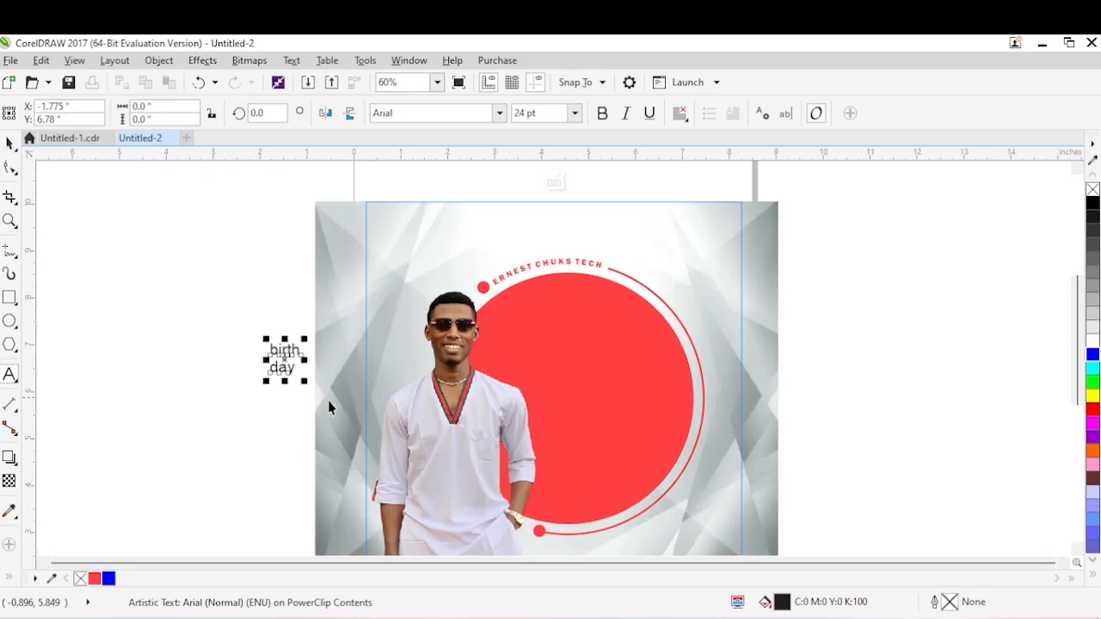
left_click_drag(289, 360, 566, 365)
Set the "birth day" text in Geometr415 Blk BT and enlarge it to about 105 pt across the red circle.
left_click(499, 114)
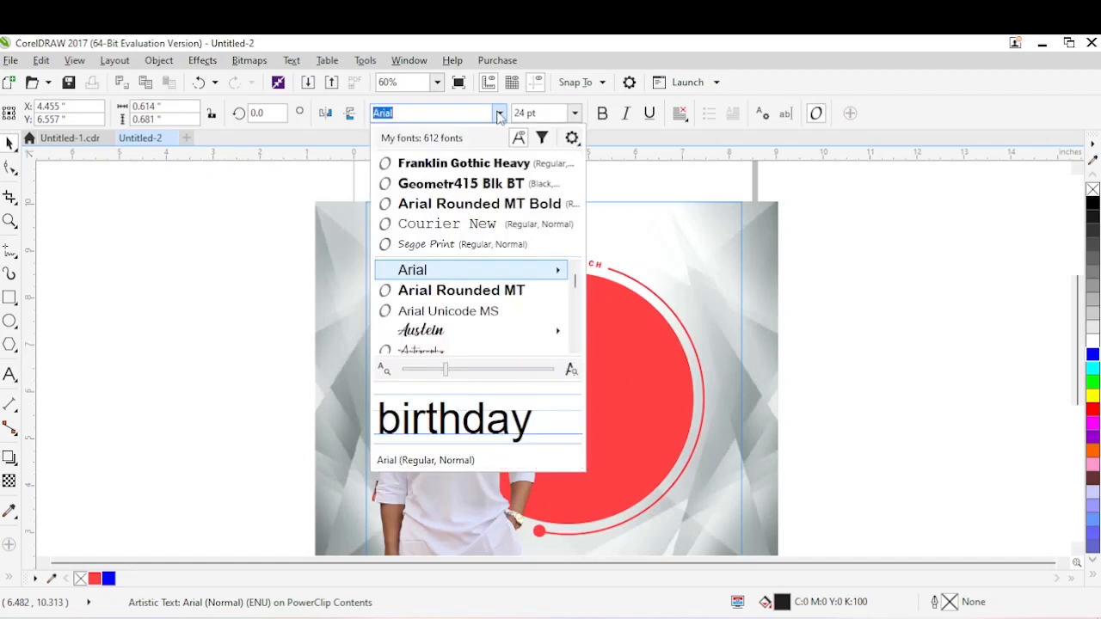
left_click(464, 183)
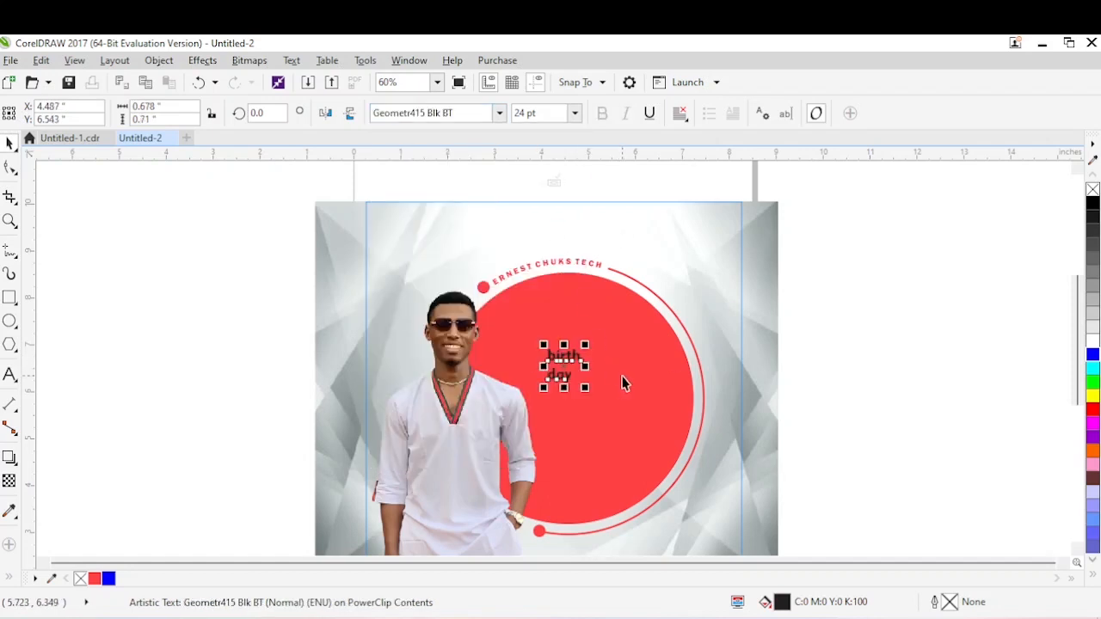
left_click_drag(591, 390, 702, 480)
left_click_drag(633, 381, 588, 381)
left_click_drag(623, 346, 638, 335)
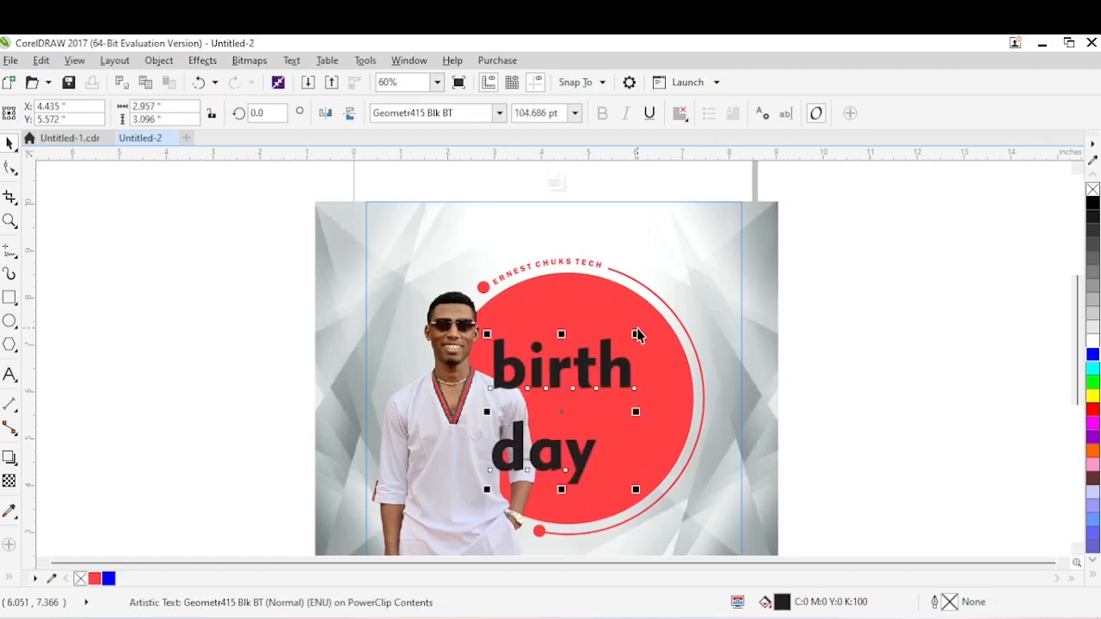
Break the text apart into its two lines, then tighten the letter spacing of "birth" and enlarge it to about 135 pt.
key("ctrl+k")
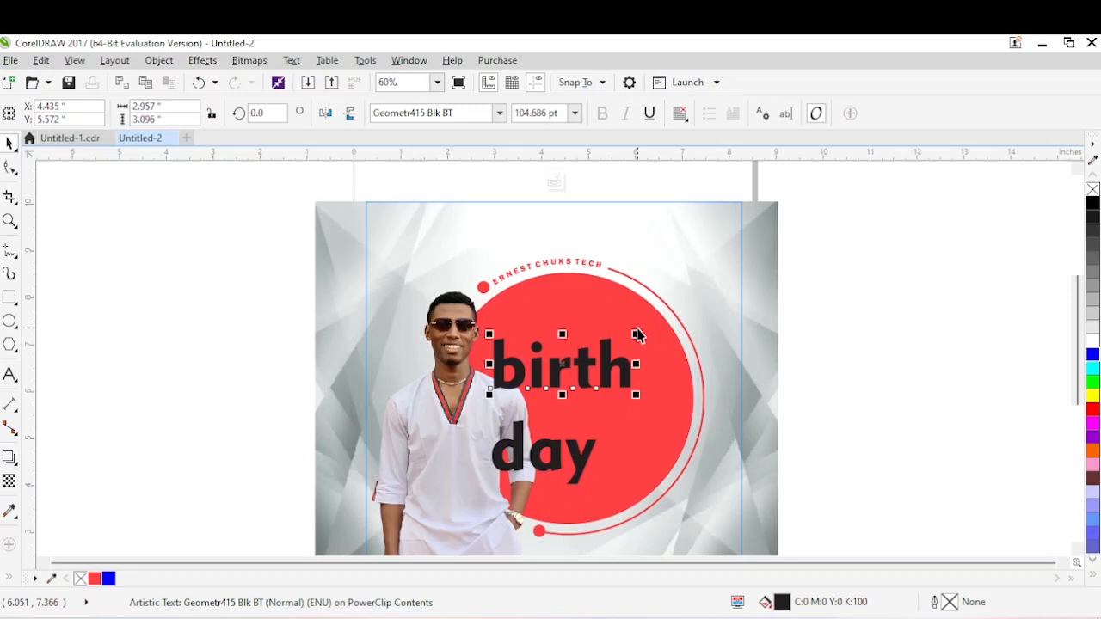
left_click(10, 168)
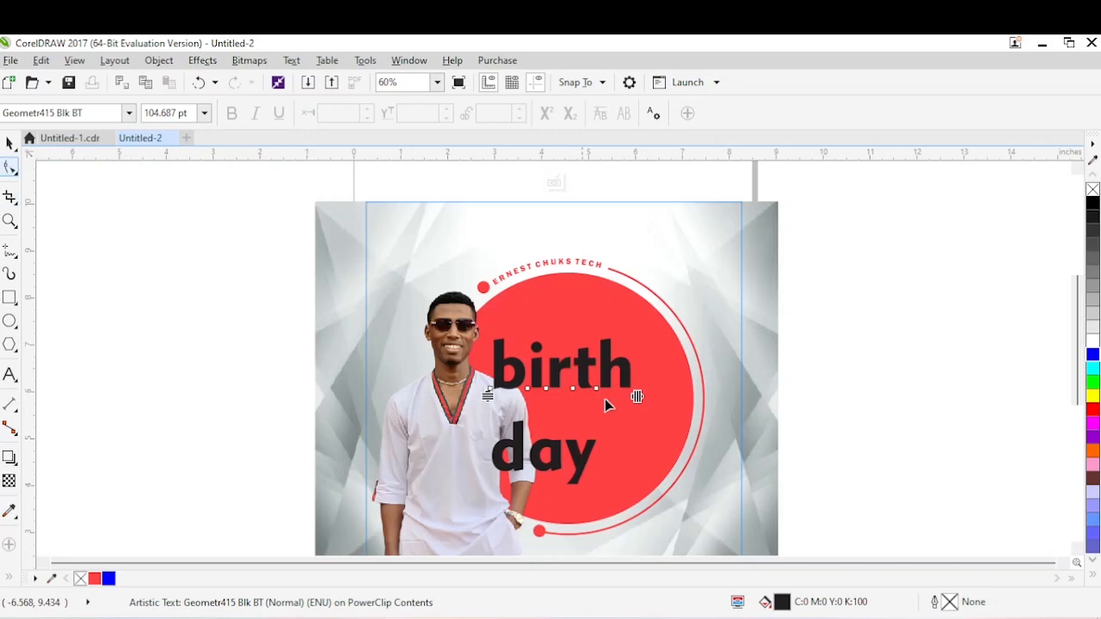
left_click_drag(637, 398, 664, 415)
key("space")
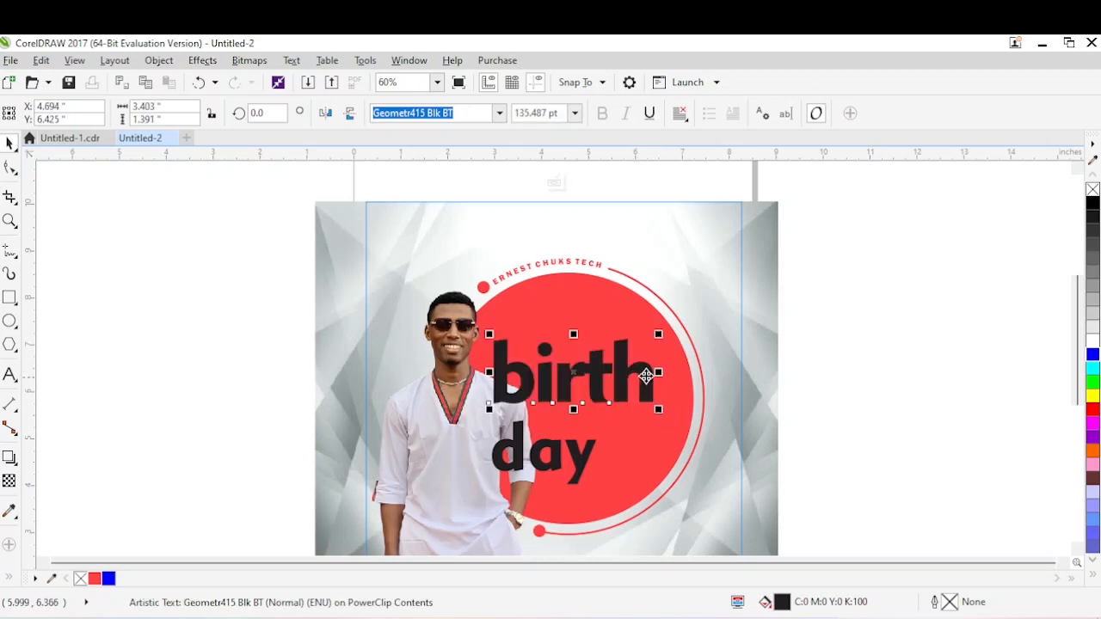
Move "day" up close beneath "birth", enlarge it to about 127 pt, and centre "birth" above it on the circle.
left_click_drag(621, 376, 614, 377)
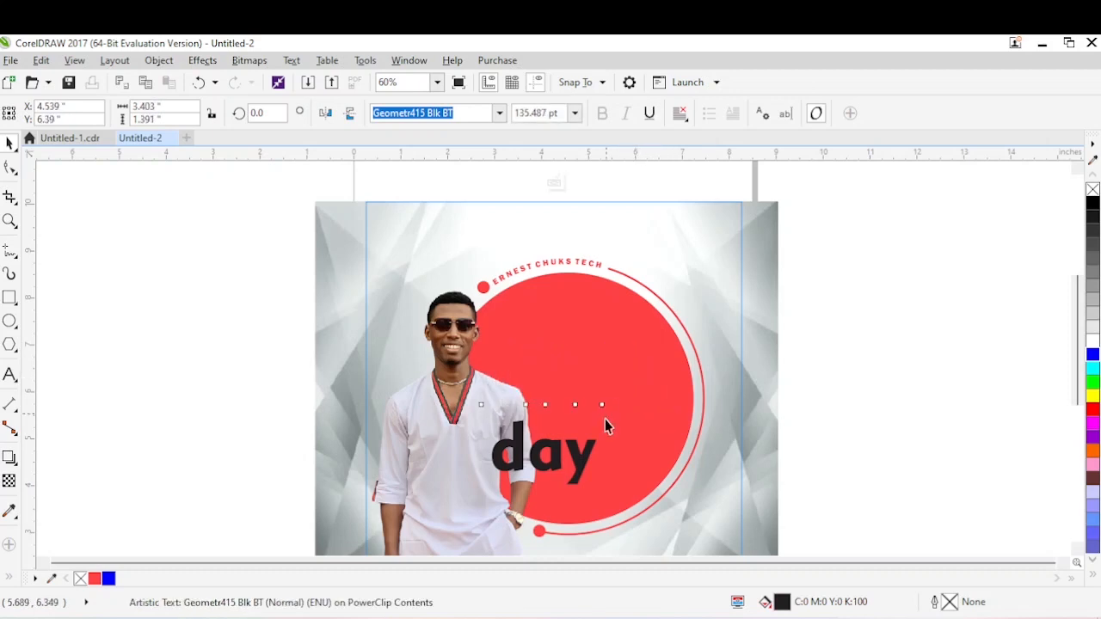
left_click_drag(589, 456, 607, 425)
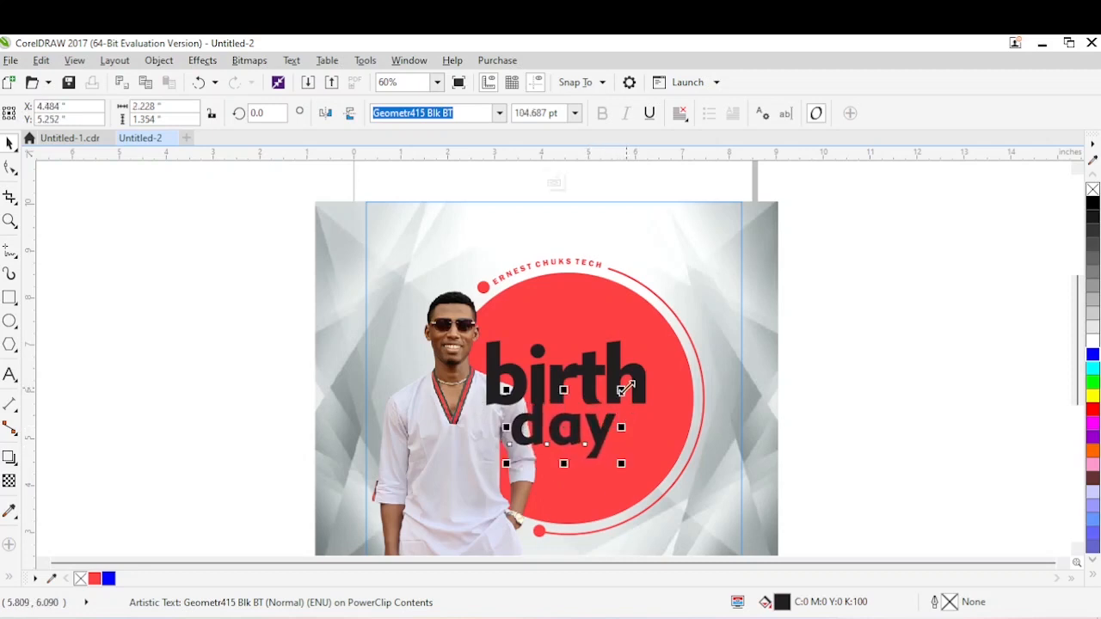
left_click_drag(622, 390, 646, 372)
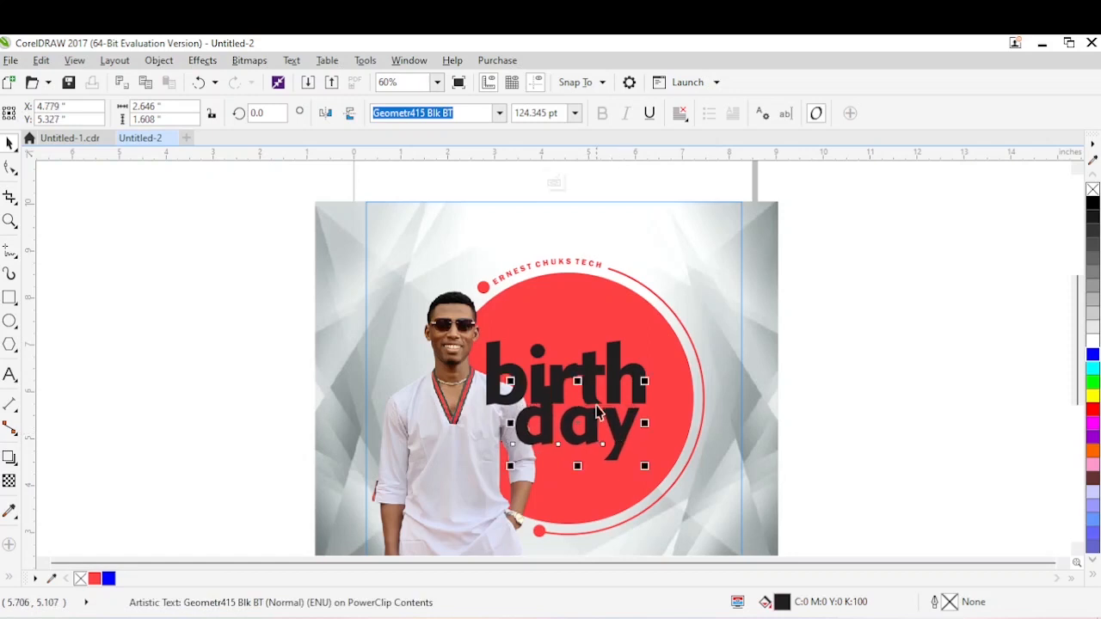
left_click_drag(591, 372, 602, 380)
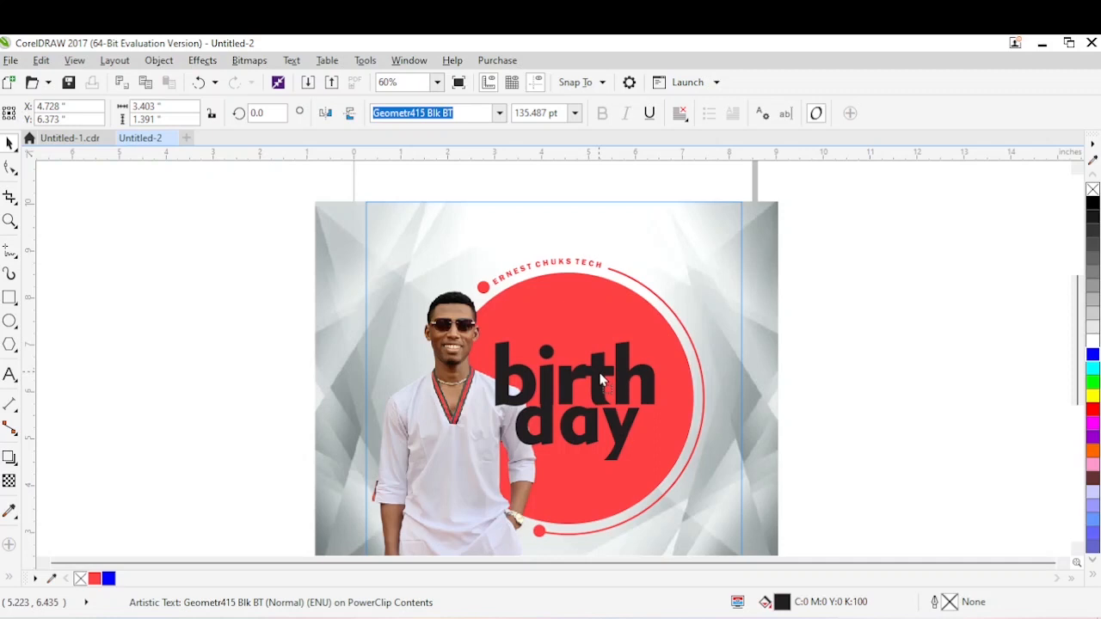
left_click(626, 430)
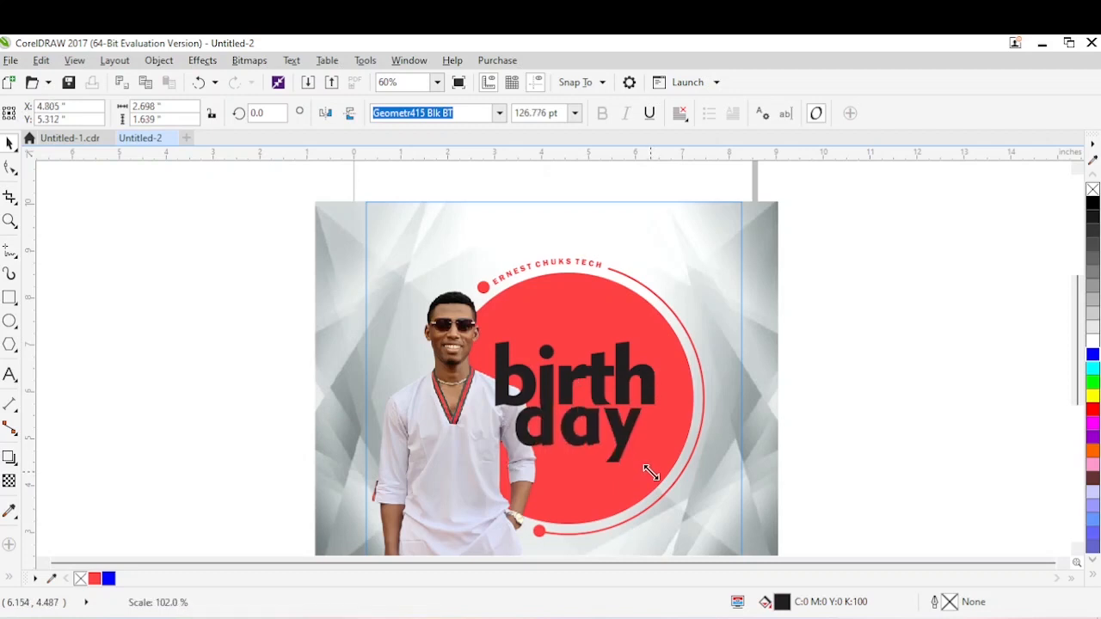
Fill both words, "birth" and "day", with white.
left_click(754, 368)
left_click_drag(846, 298, 428, 492)
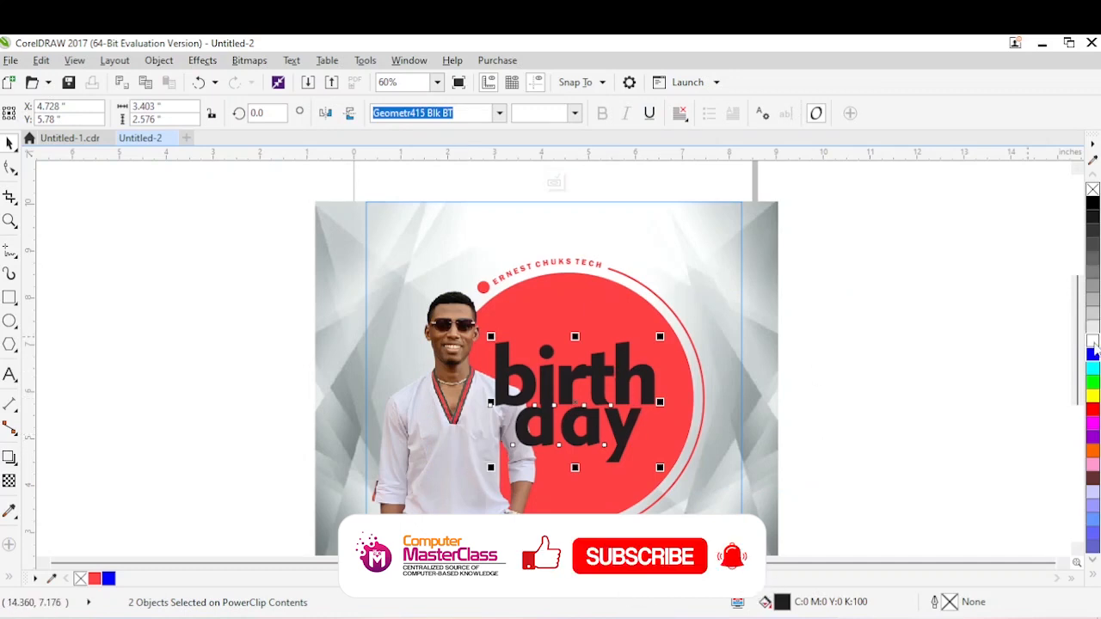
left_click(1093, 341)
left_click(831, 308)
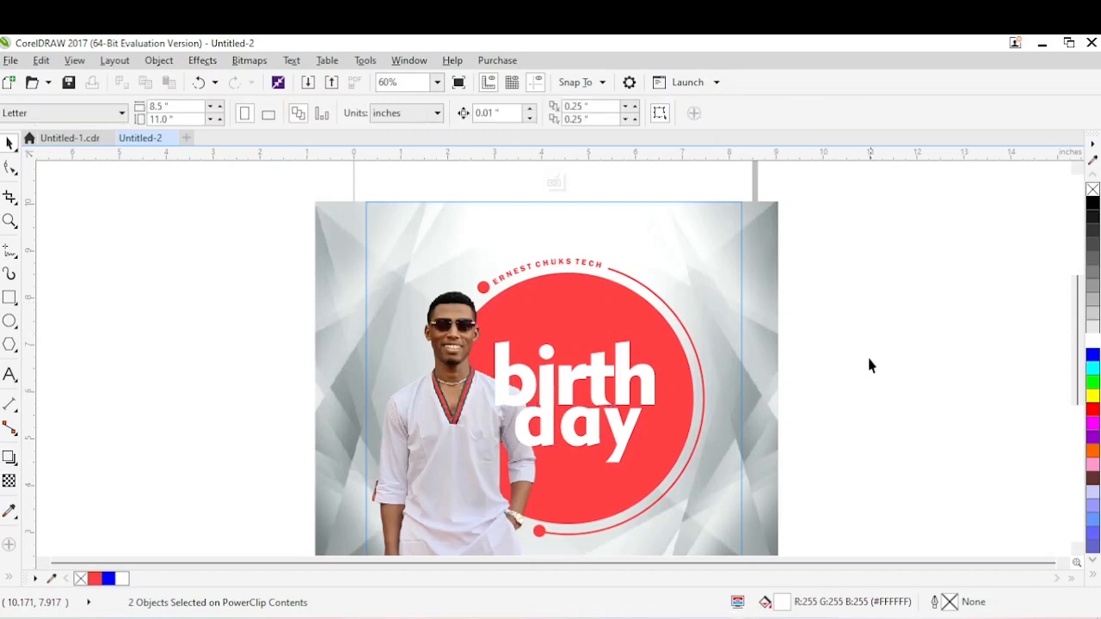
Move the word "day" slightly down beneath "birth".
key("z")
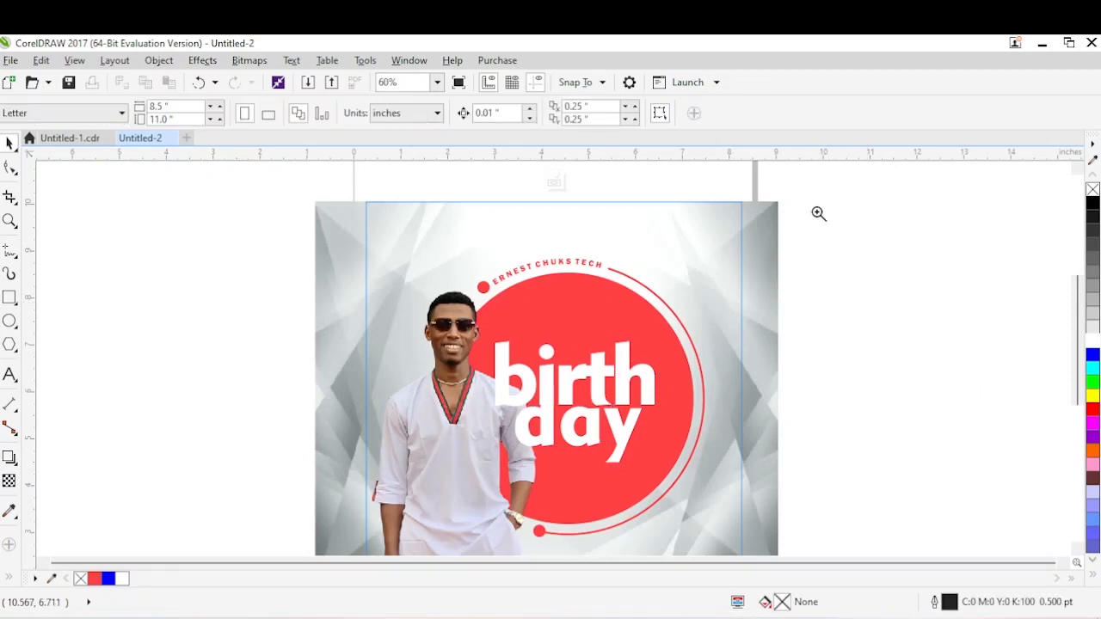
left_click_drag(818, 211, 319, 504)
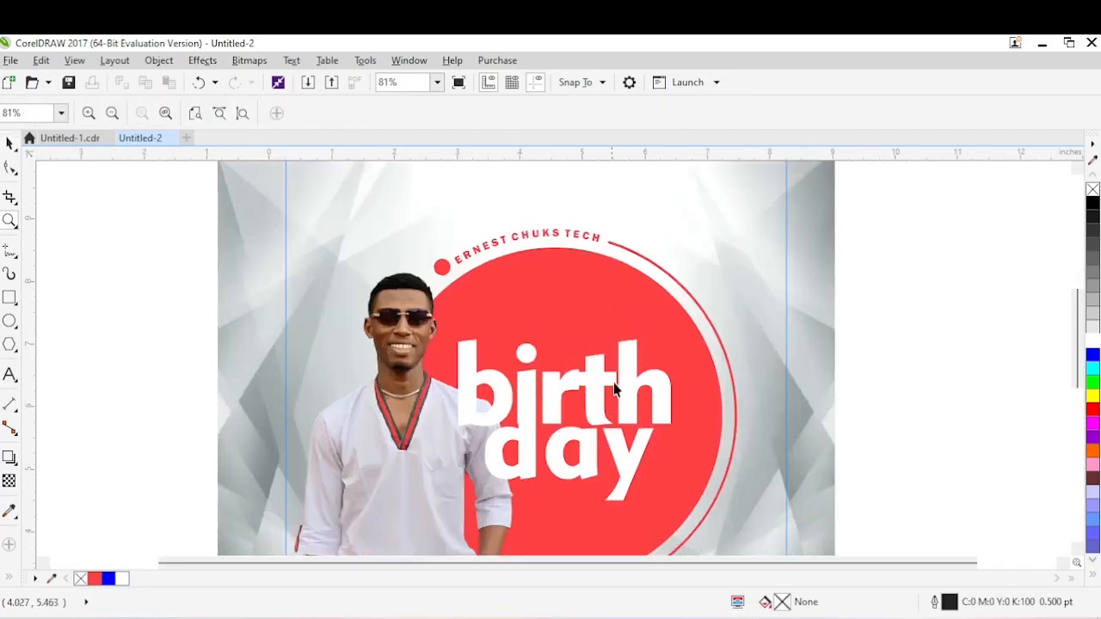
key("space")
left_click(521, 469)
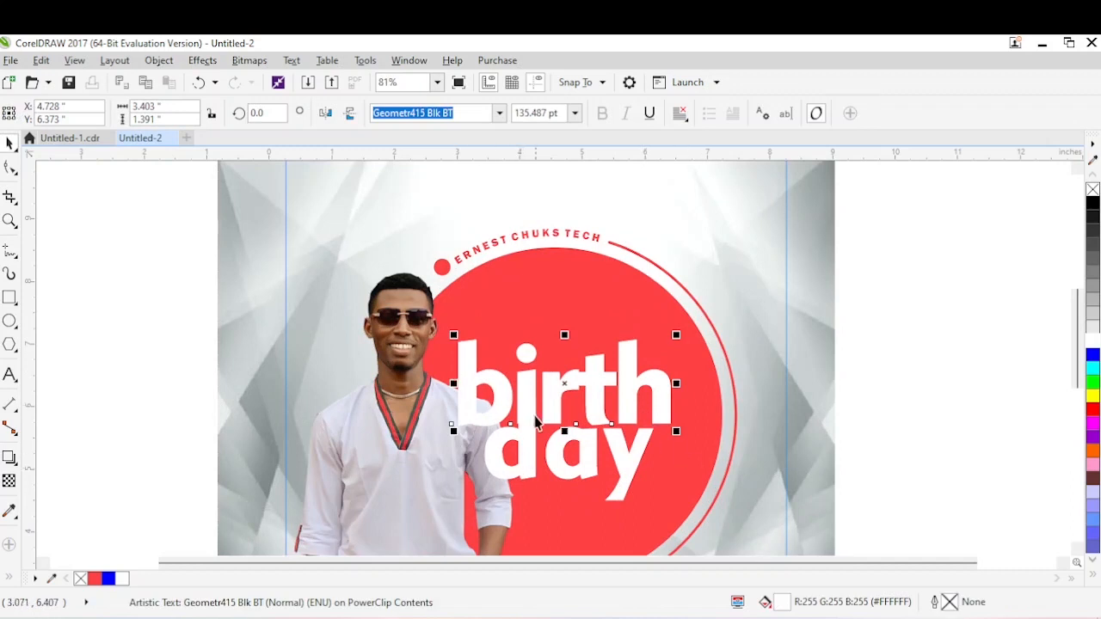
left_click(530, 459)
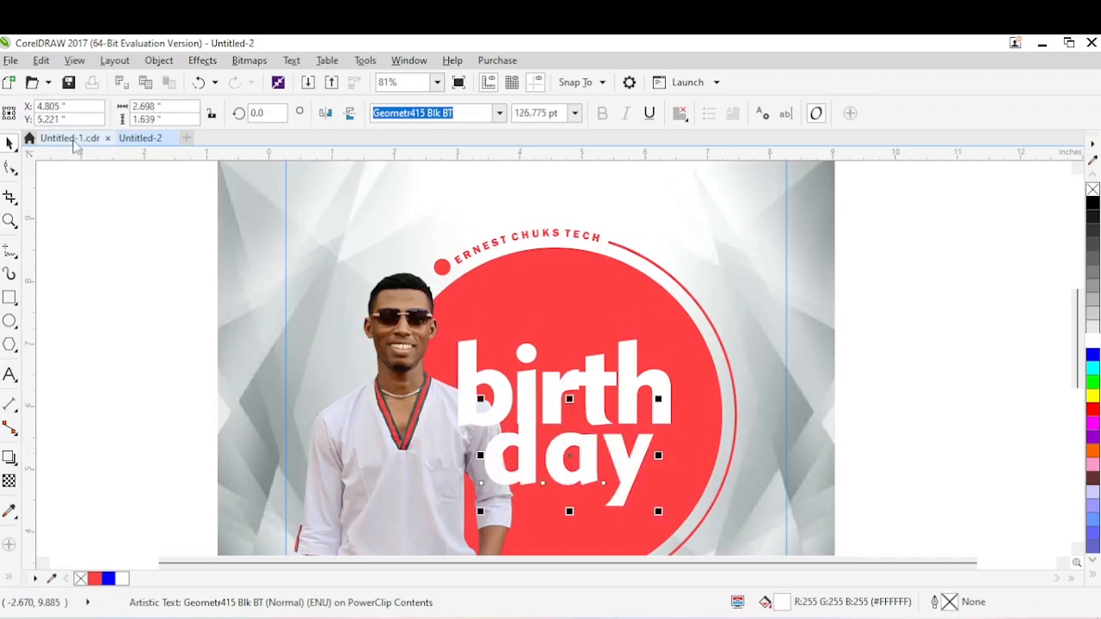
Check the lettering in the finished design Untitled-1.cdr, and shift "day" slightly left so its d lines up with the i above.
left_click(69, 138)
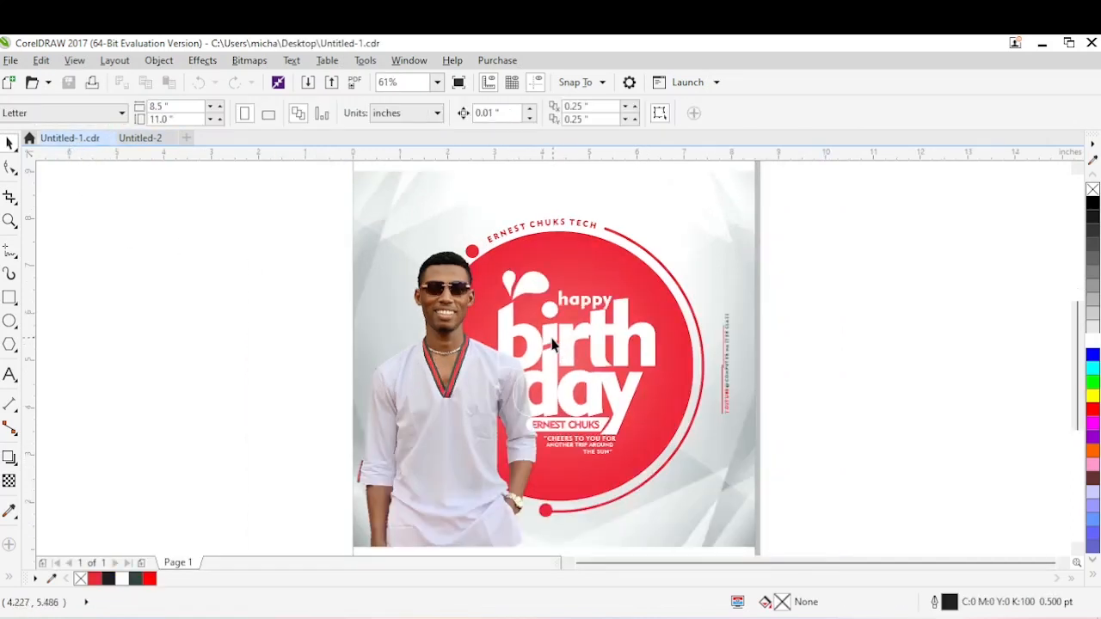
left_click(140, 138)
key("z")
left_click_drag(234, 292, 712, 501)
key("Delete")
key("ctrl+z")
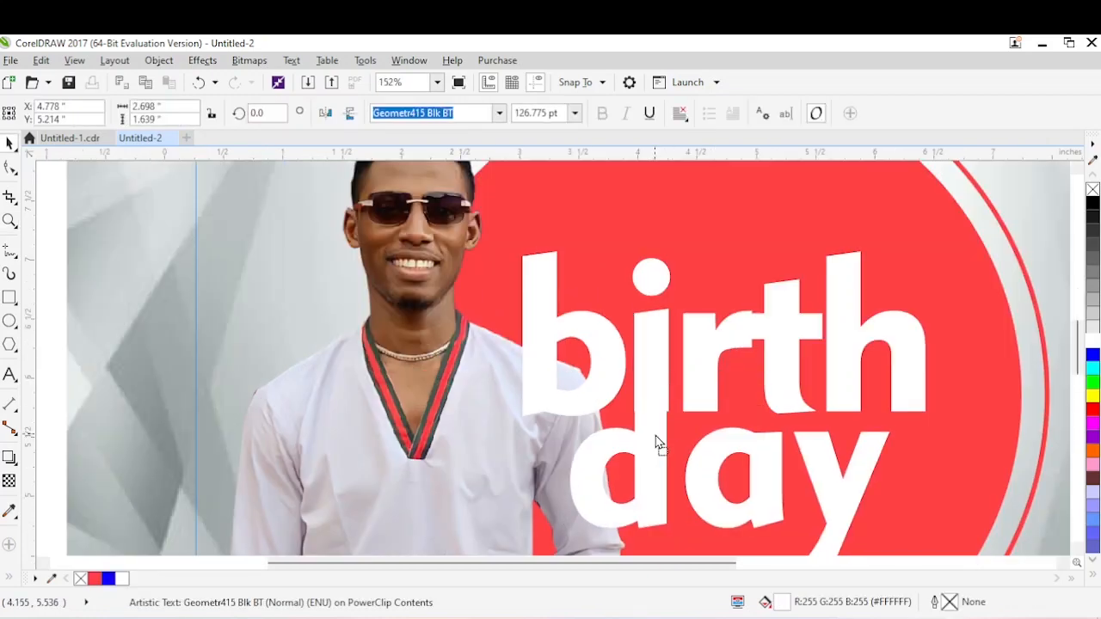
Tighten the letter spacing of "birth" to about 3.31 inches wide and realign the d of "day" under the i's stem.
left_click(702, 333)
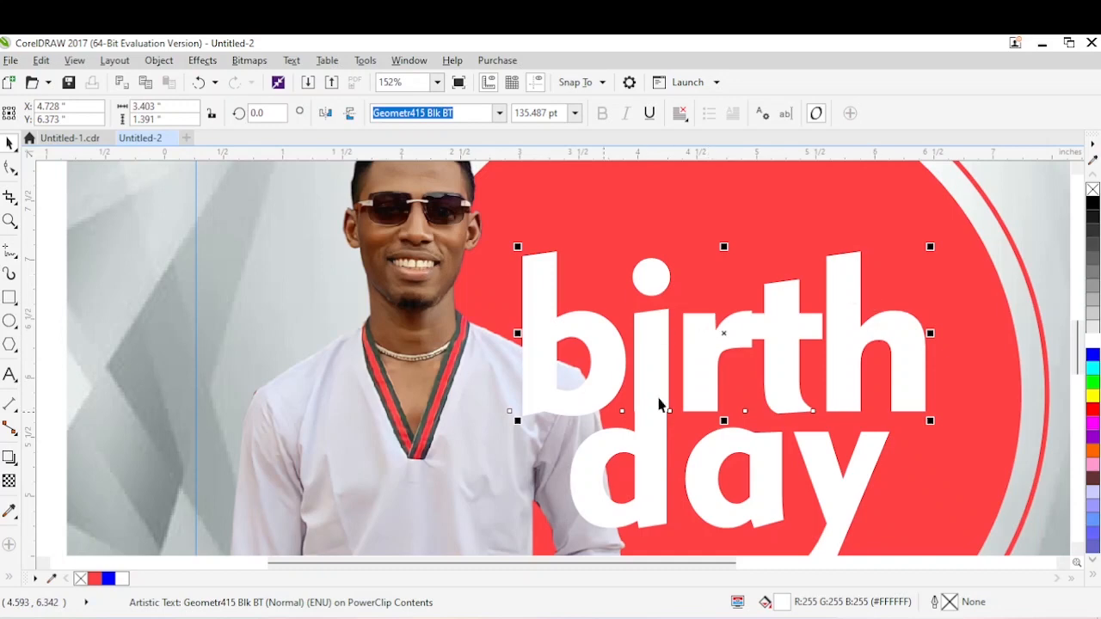
left_click(11, 168)
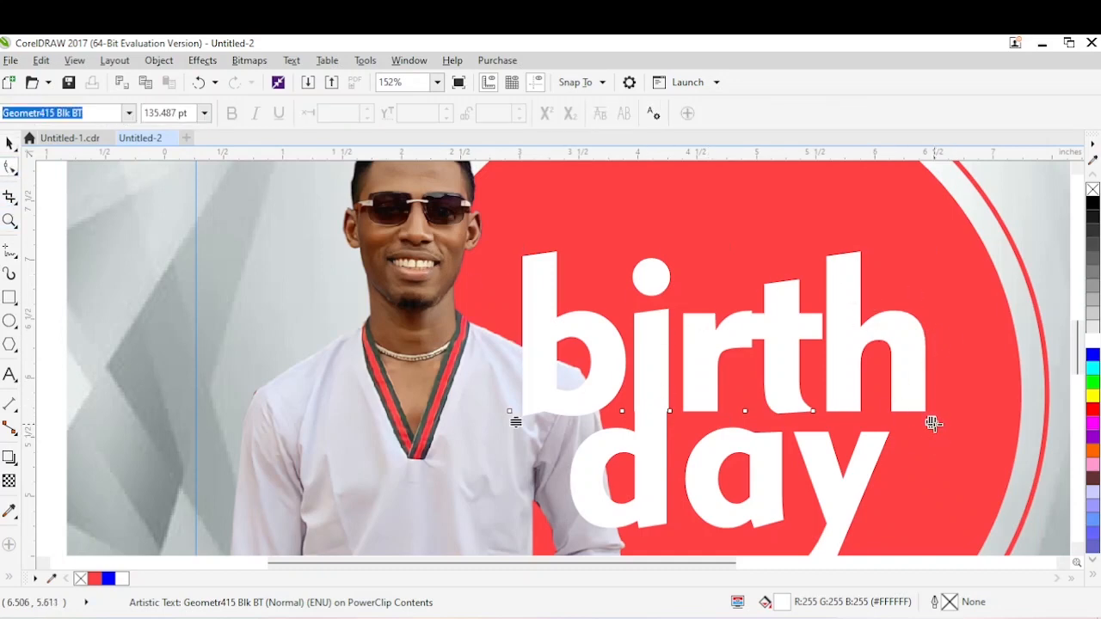
left_click_drag(933, 423, 915, 427)
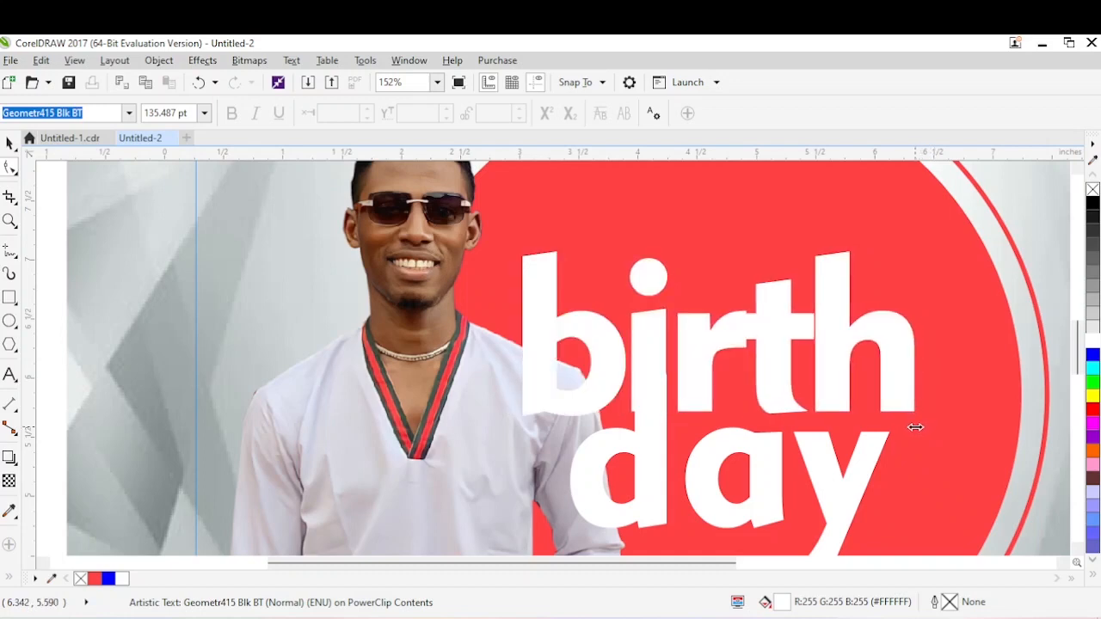
key("space")
left_click(650, 467)
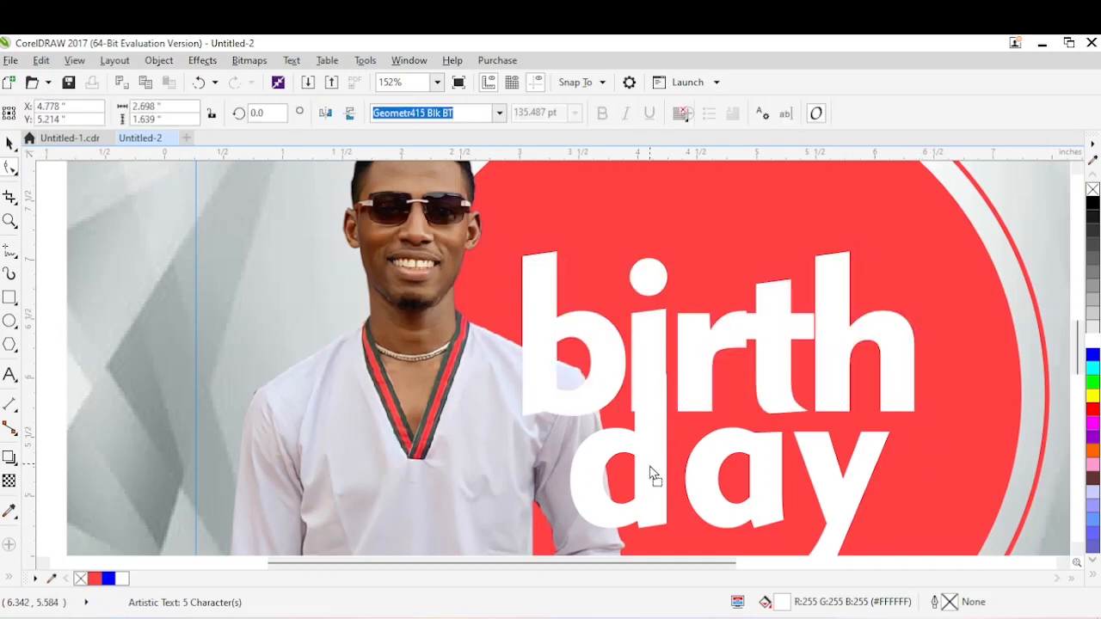
left_click_drag(649, 466, 648, 465)
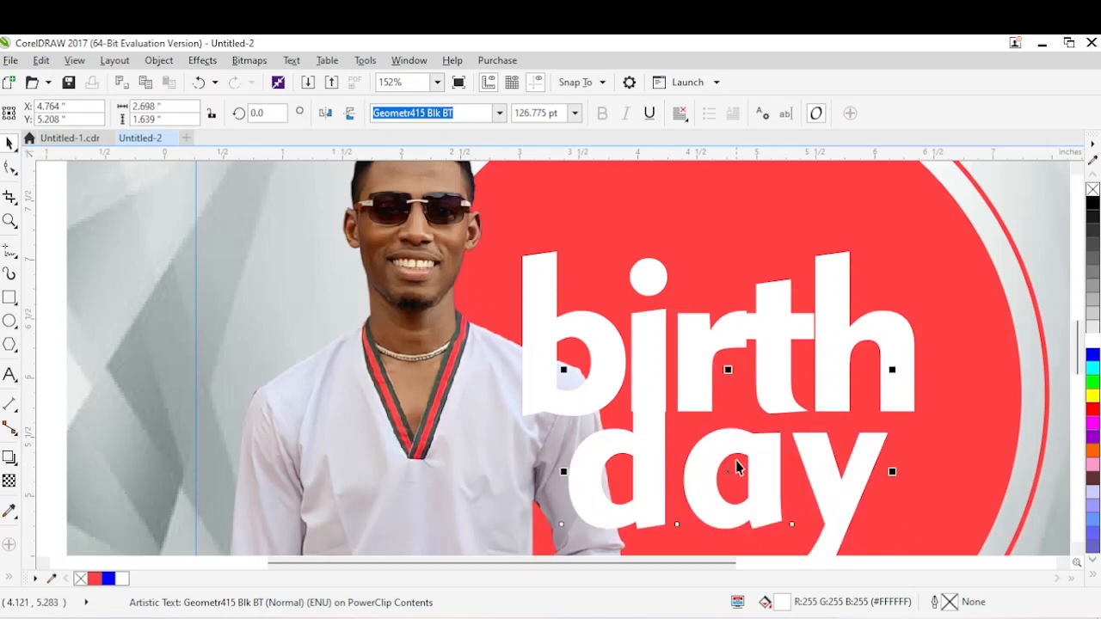
Break "birth" apart into separate letters and try moving the letter i on its own.
left_click(696, 366)
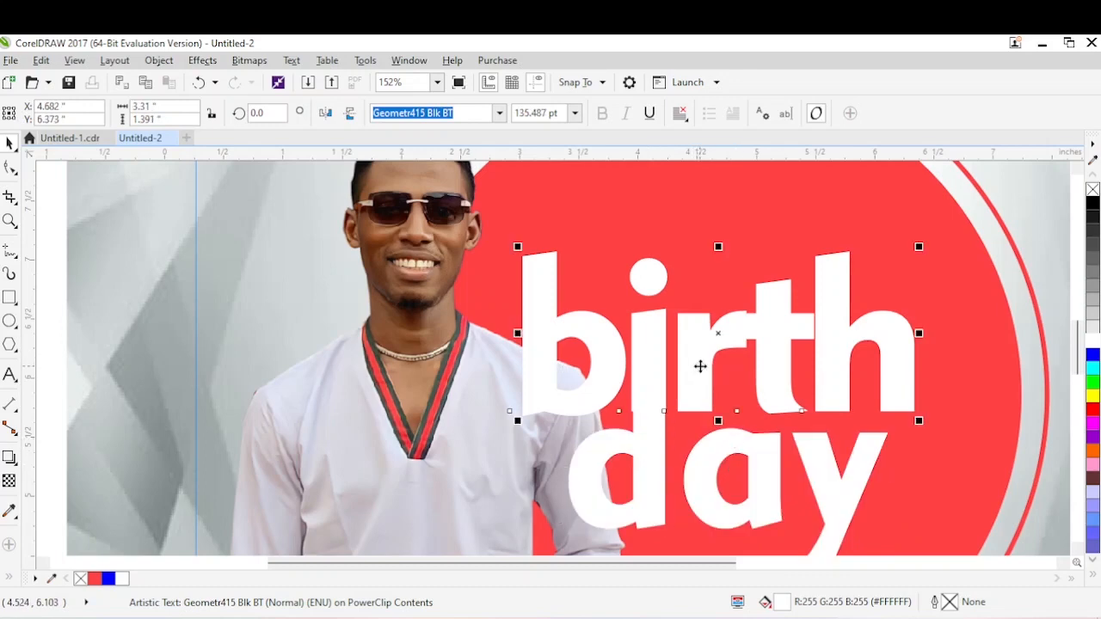
key("ctrl+k")
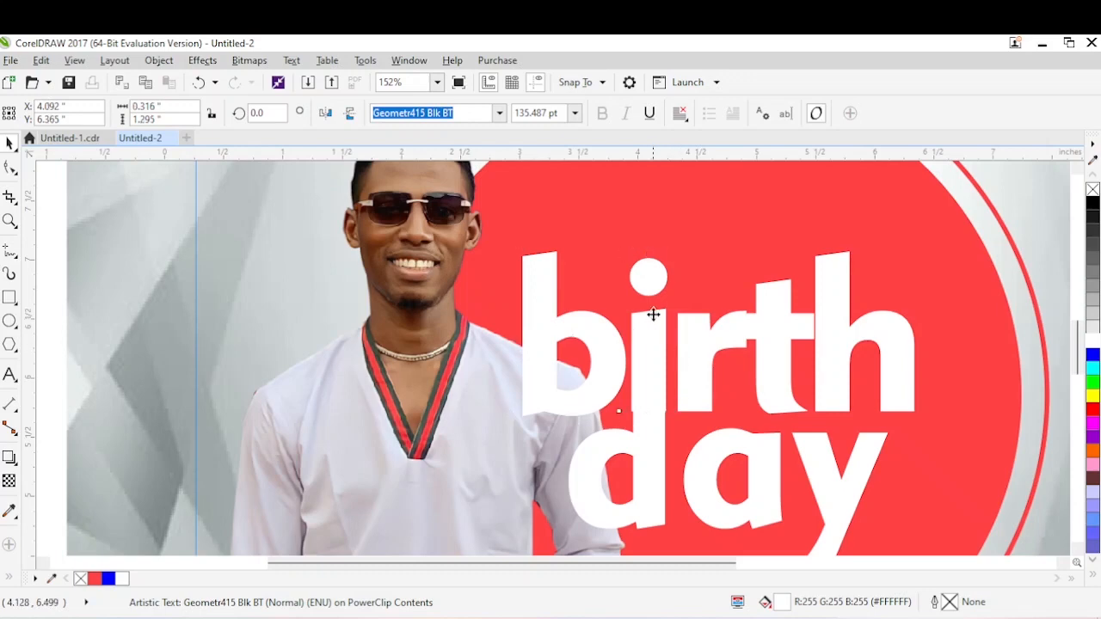
left_click(647, 343)
left_click_drag(648, 343, 686, 413)
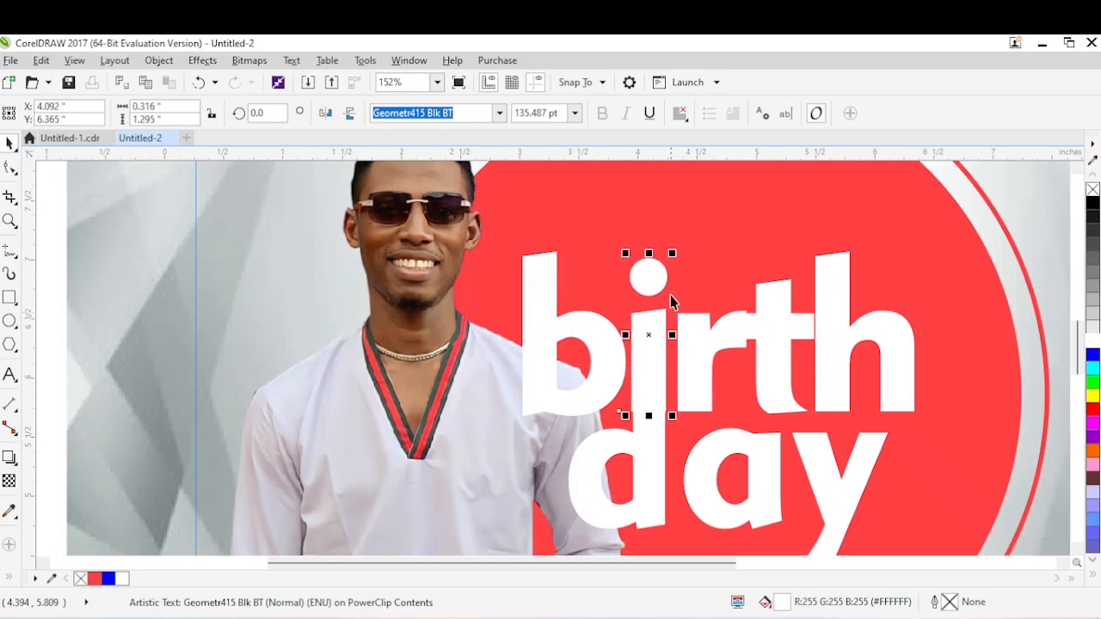
left_click(656, 440)
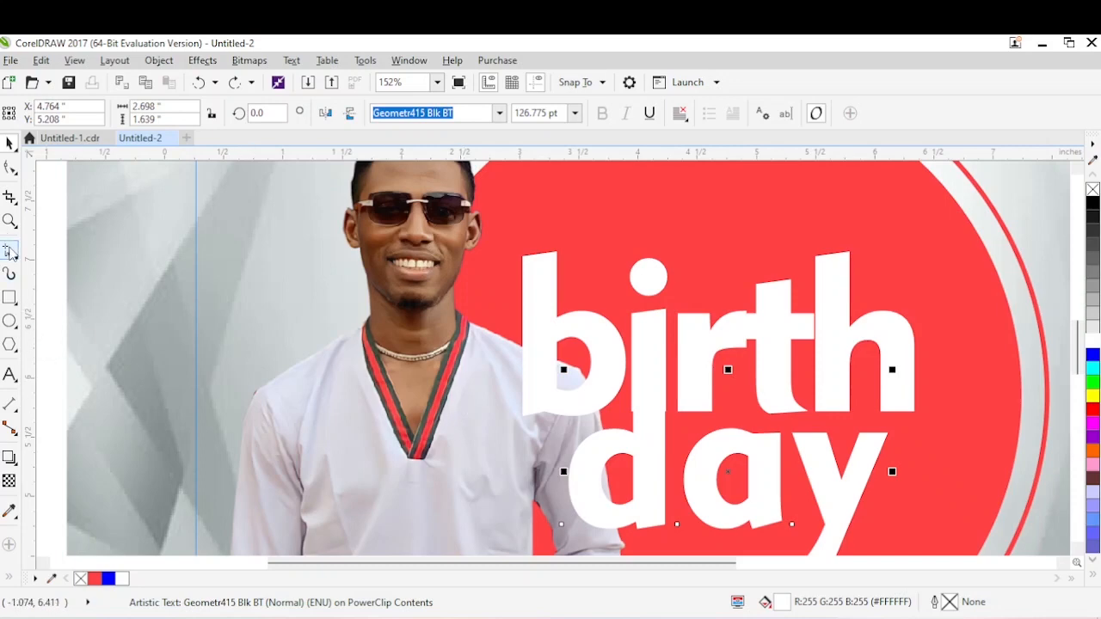
Draw a closed slanted four-sided shape, about 0.40 by 0.93 inches, and place it over the lower stem of the i.
left_click(8, 251)
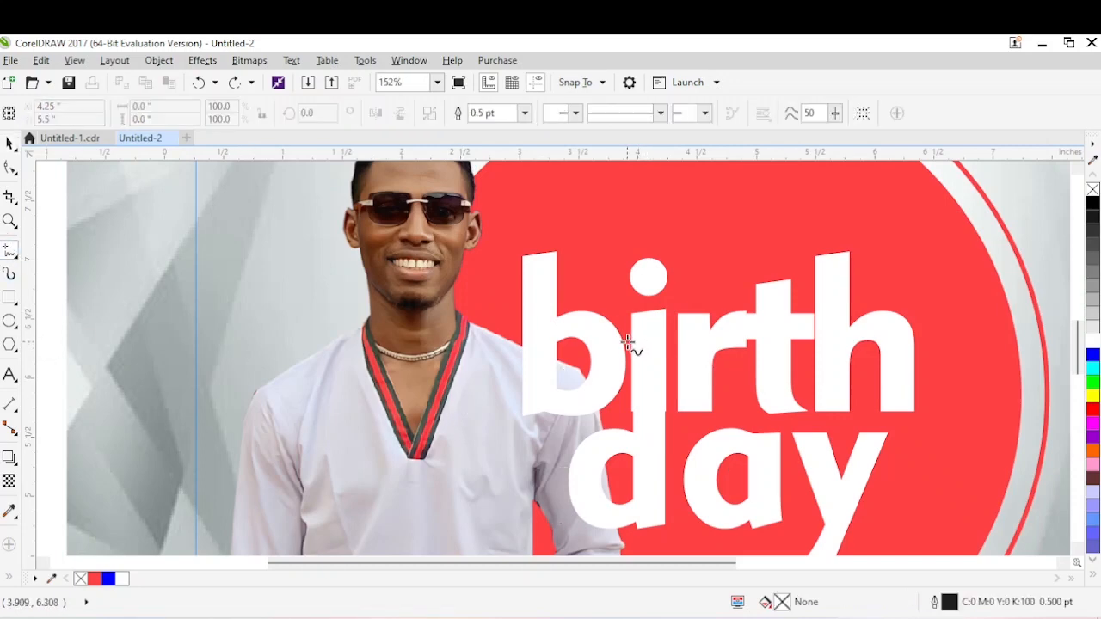
left_click(632, 342)
left_click(670, 332)
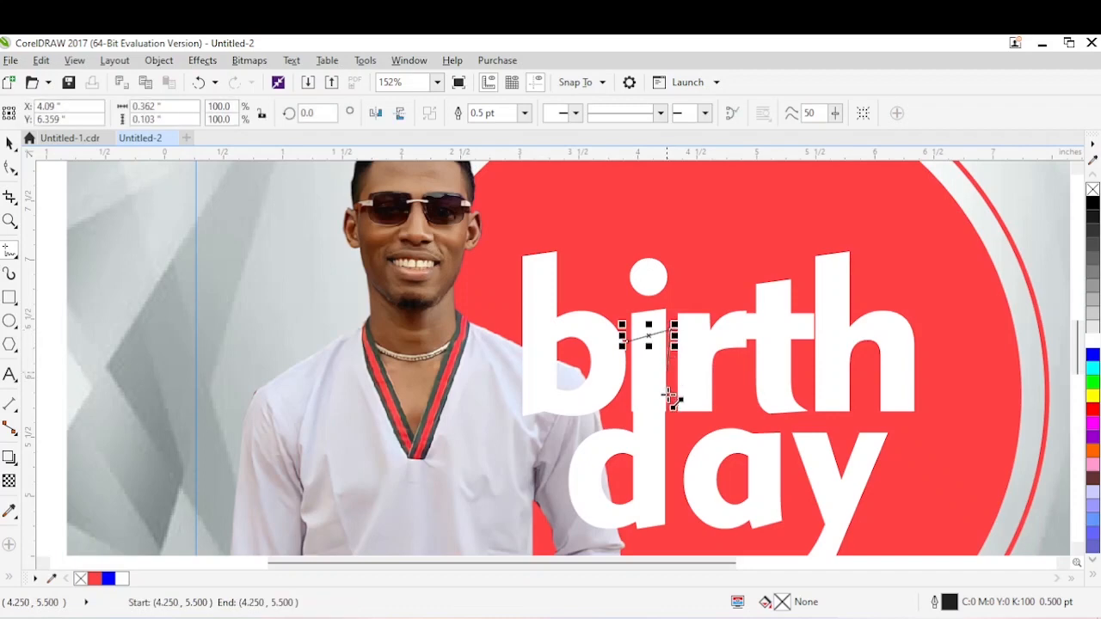
left_click(670, 441)
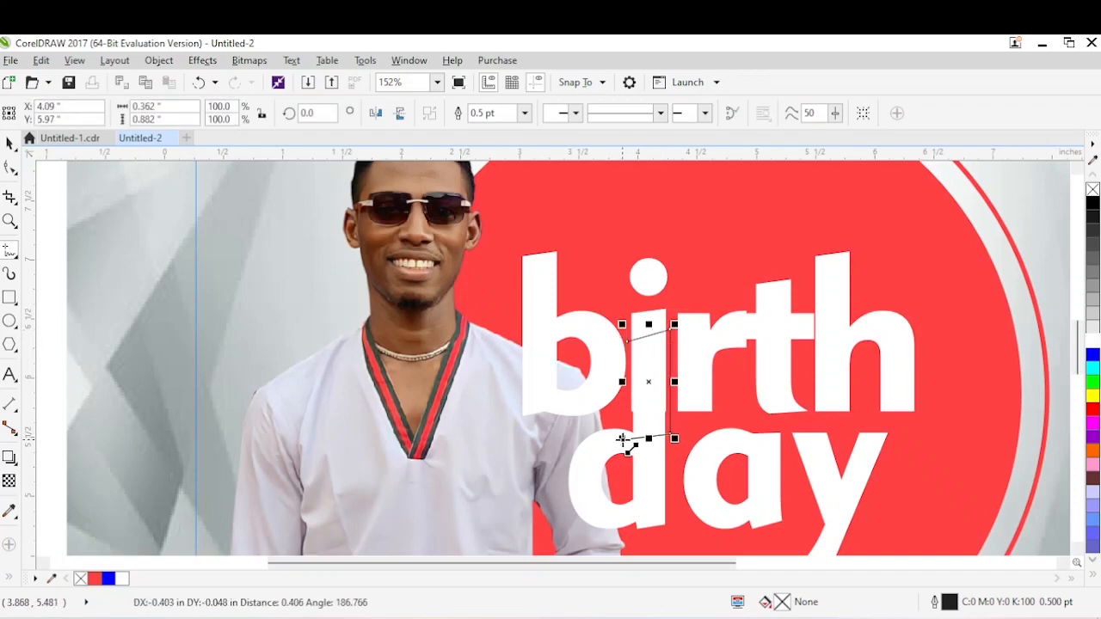
left_click(619, 442)
left_click(628, 343)
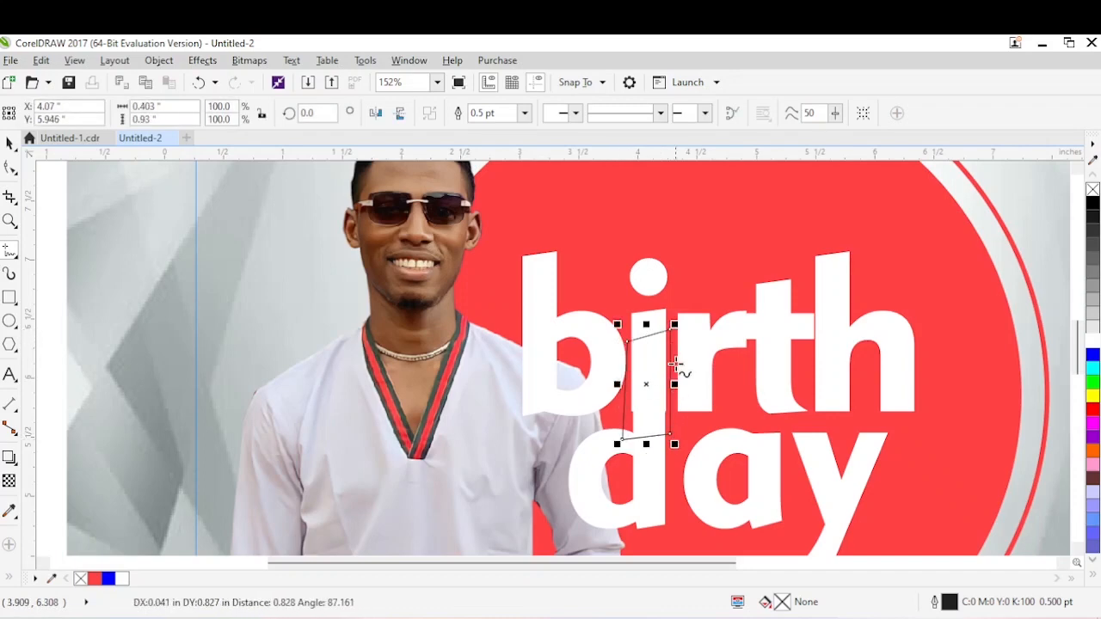
key("space")
left_click_drag(668, 349, 673, 366)
Trim the lower stem off the letter i with the four-sided shape.
left_click(649, 277, "shift")
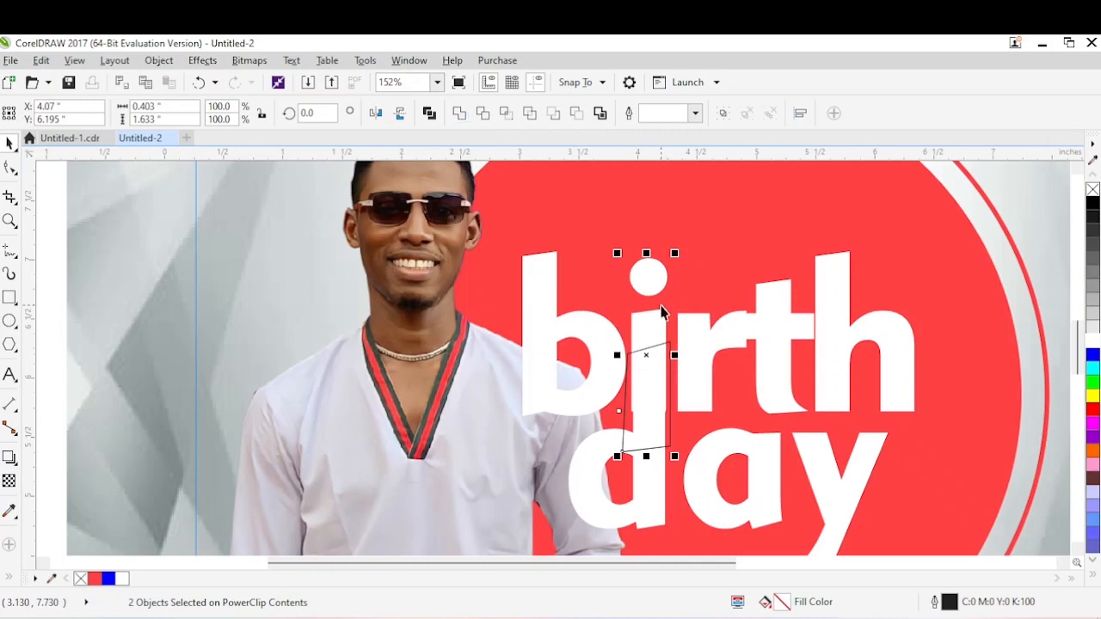
left_click(483, 116)
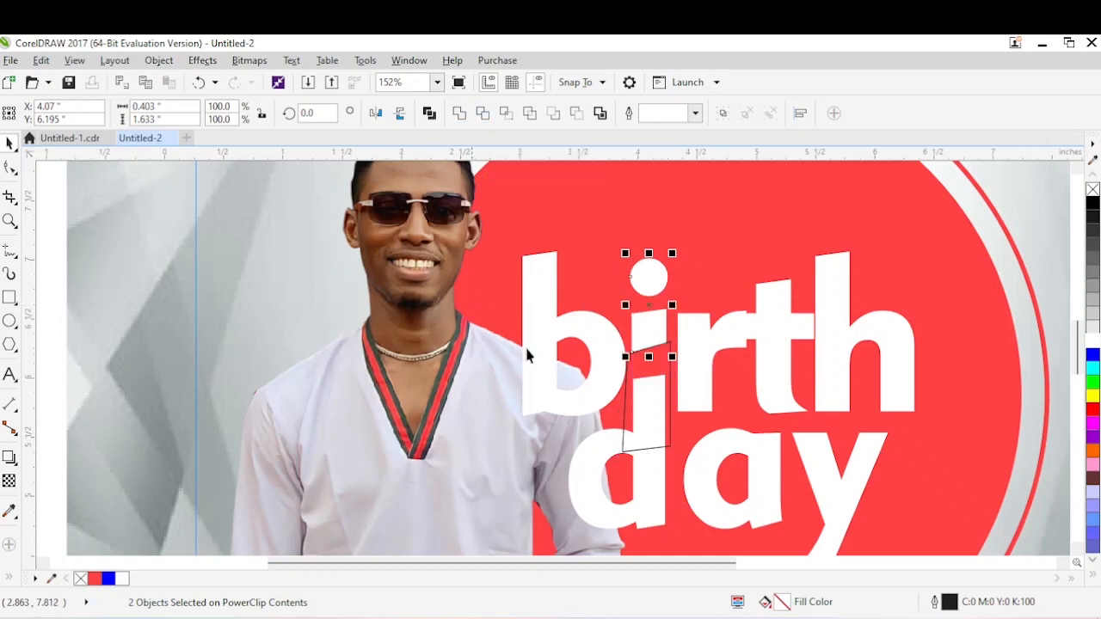
left_click(702, 289)
left_click(667, 410)
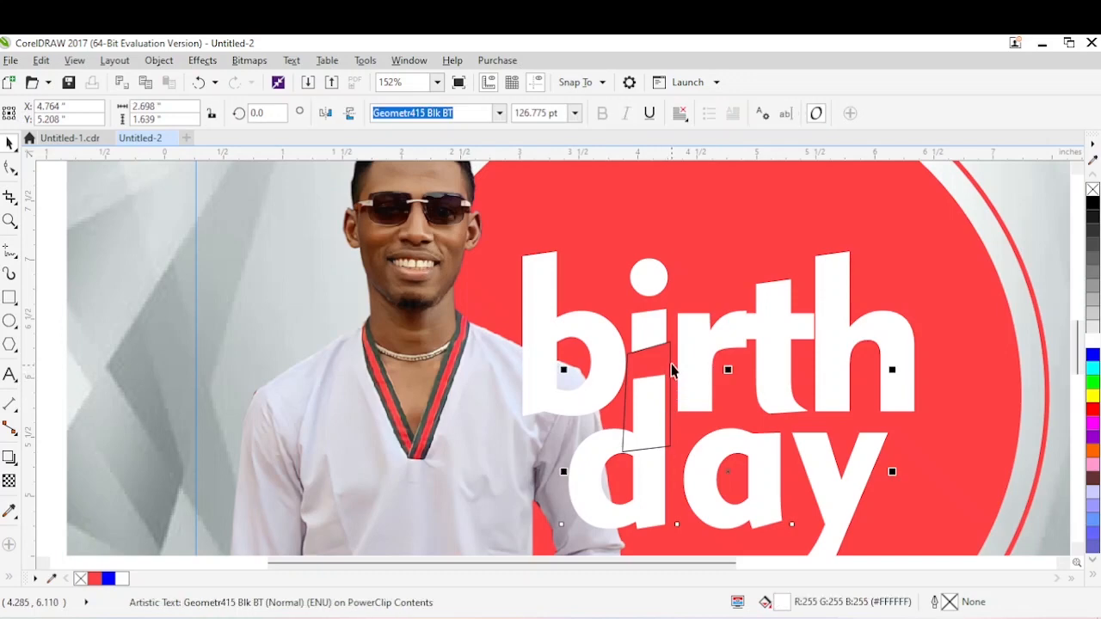
Delete the slanted four-sided cutting shape and move "day" up closer beneath "birth".
left_click(669, 388)
left_click_drag(671, 412, 672, 426)
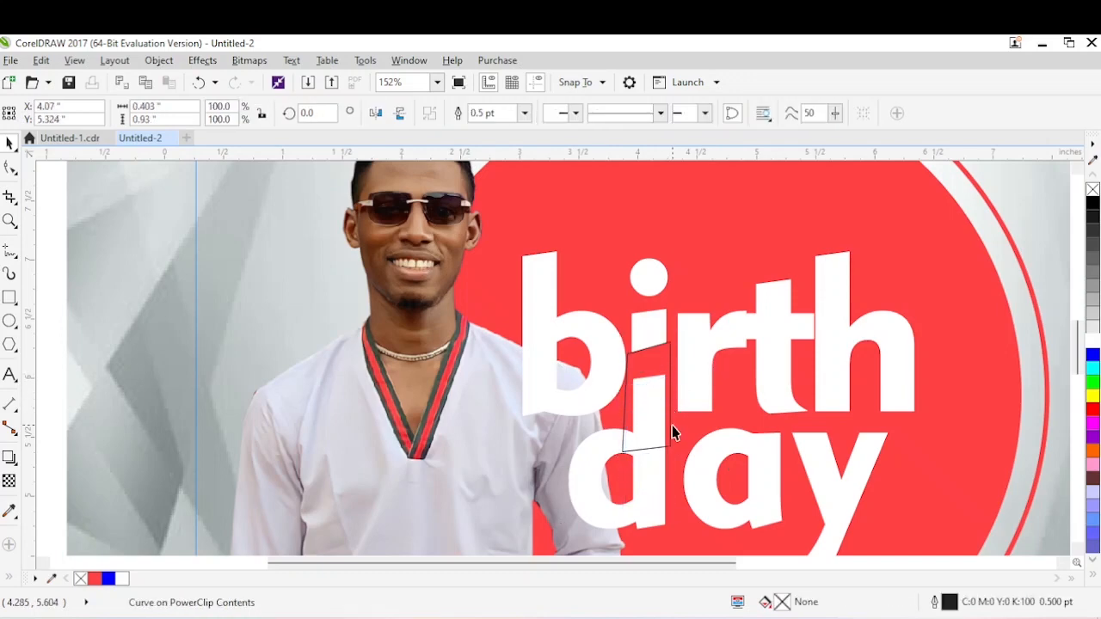
key("Delete")
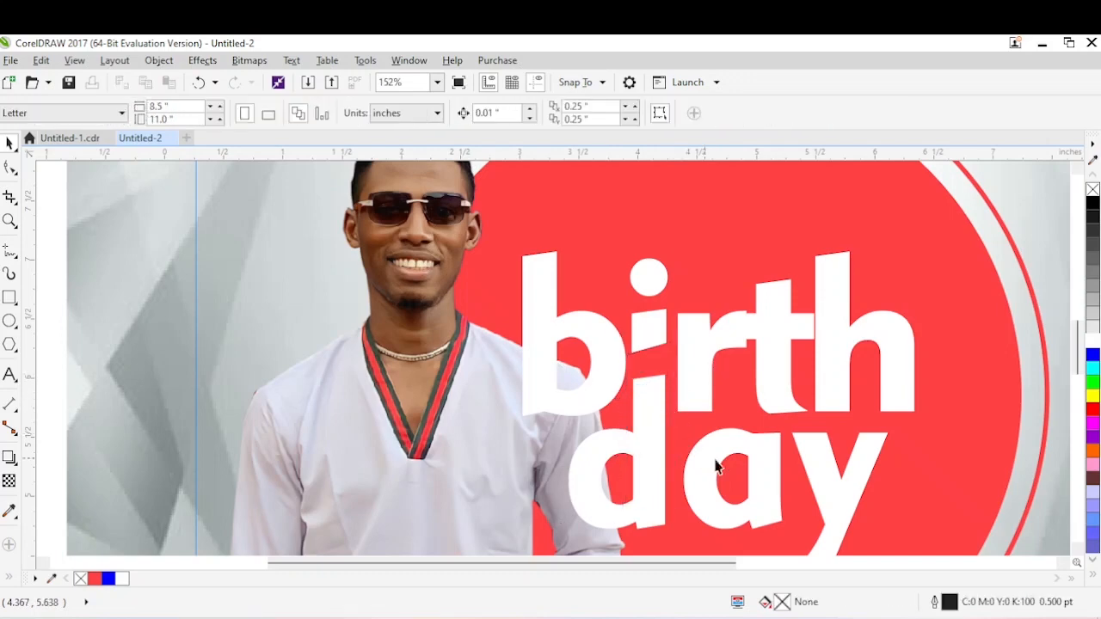
left_click_drag(765, 471, 769, 467)
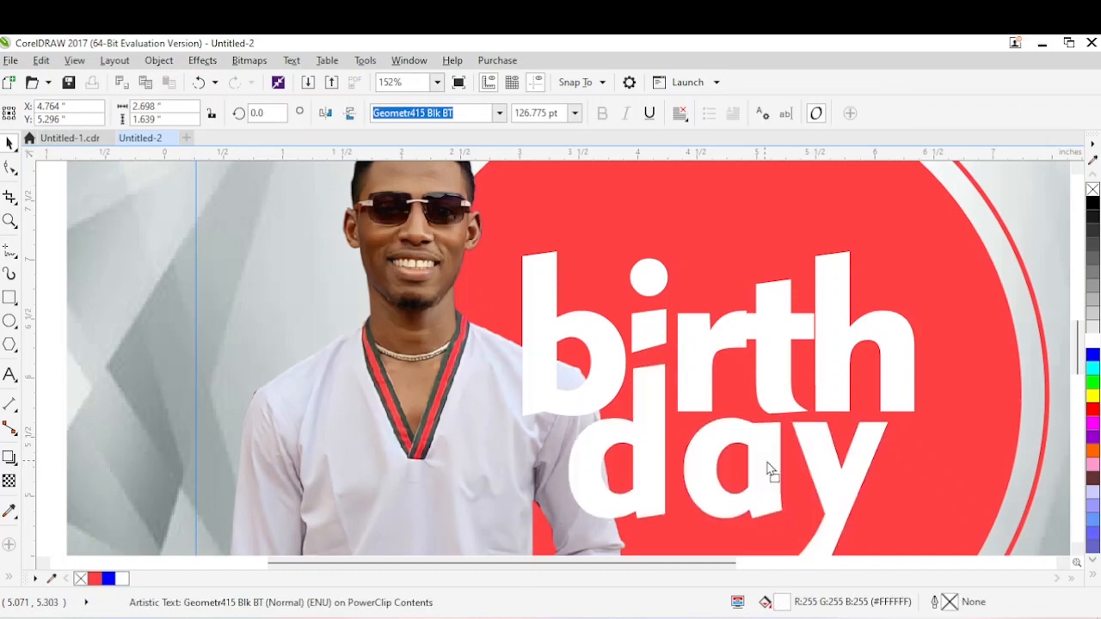
left_click(751, 460)
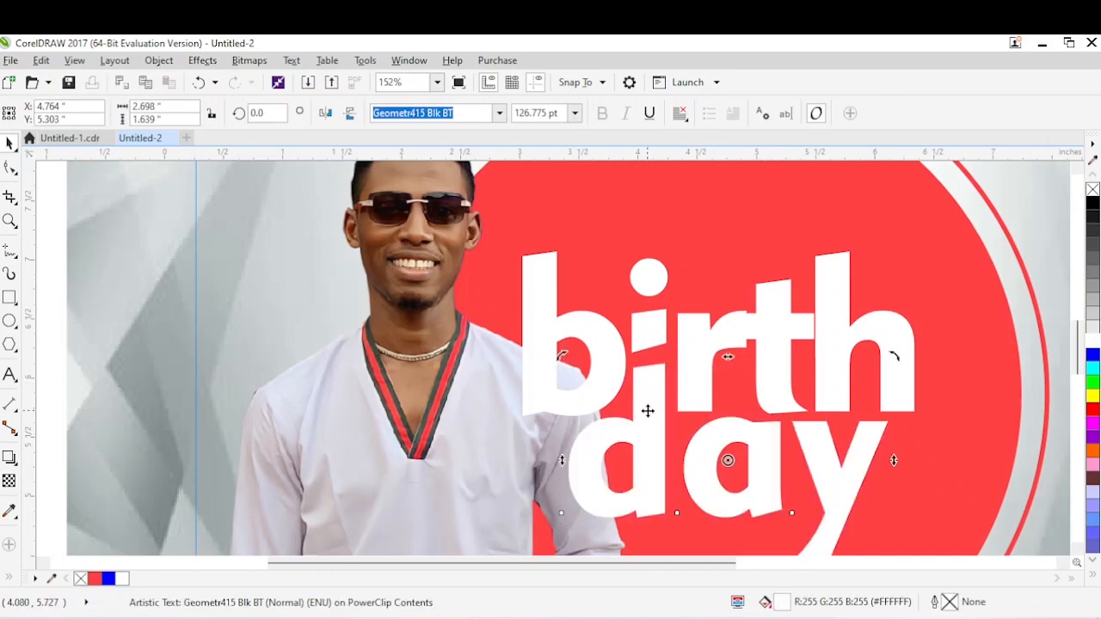
Separate the d of "day", convert it to curves and slant its stem top by lowering one corner node.
left_click(648, 412)
left_click(648, 412)
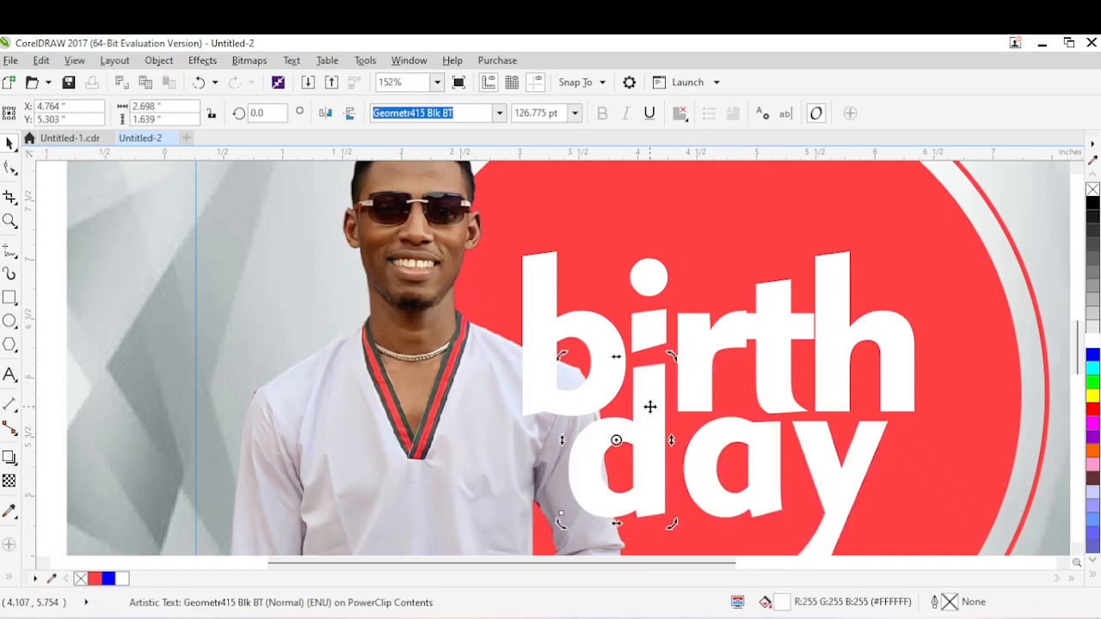
key("ctrl+q")
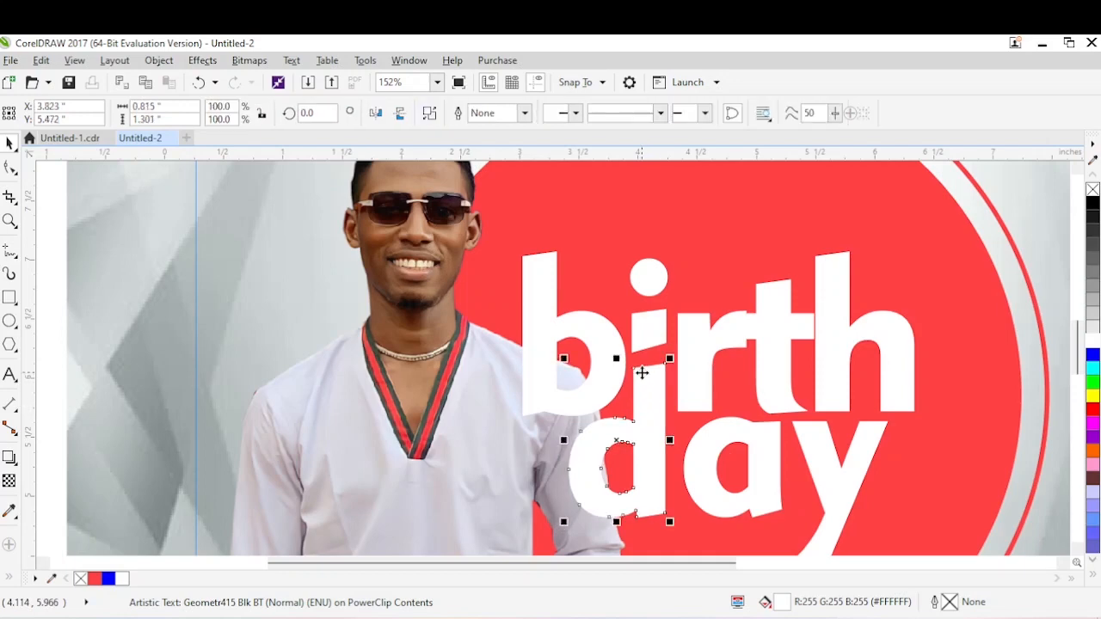
key("F10")
left_click_drag(637, 369, 636, 375)
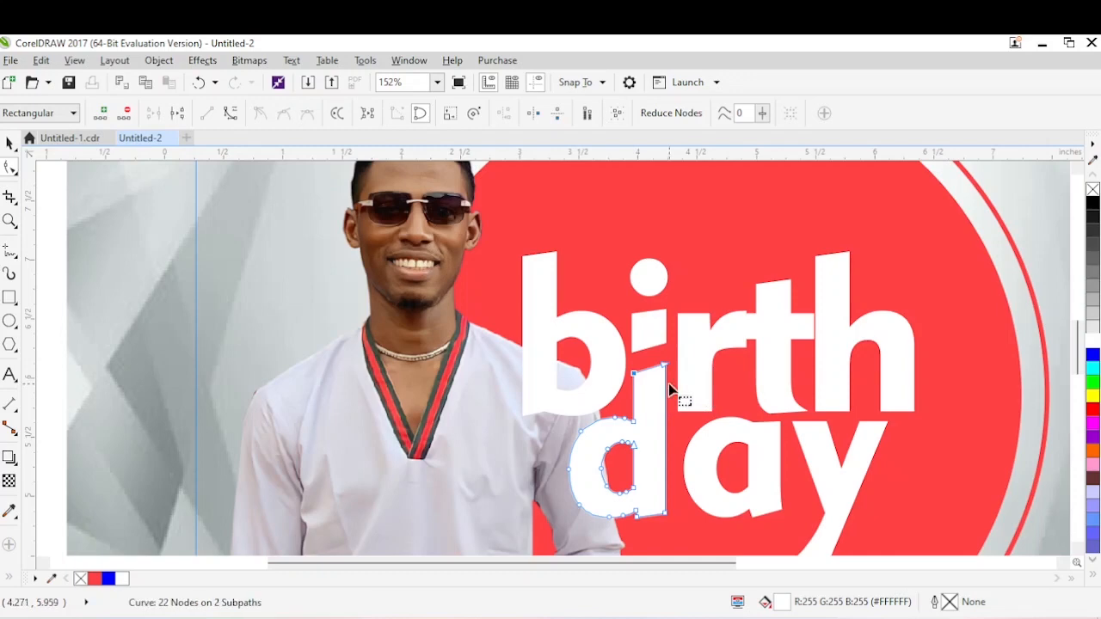
Extend the cut lower edge of the letter i slightly downward by moving its bottom nodes.
key("space")
key("space")
left_click(659, 345)
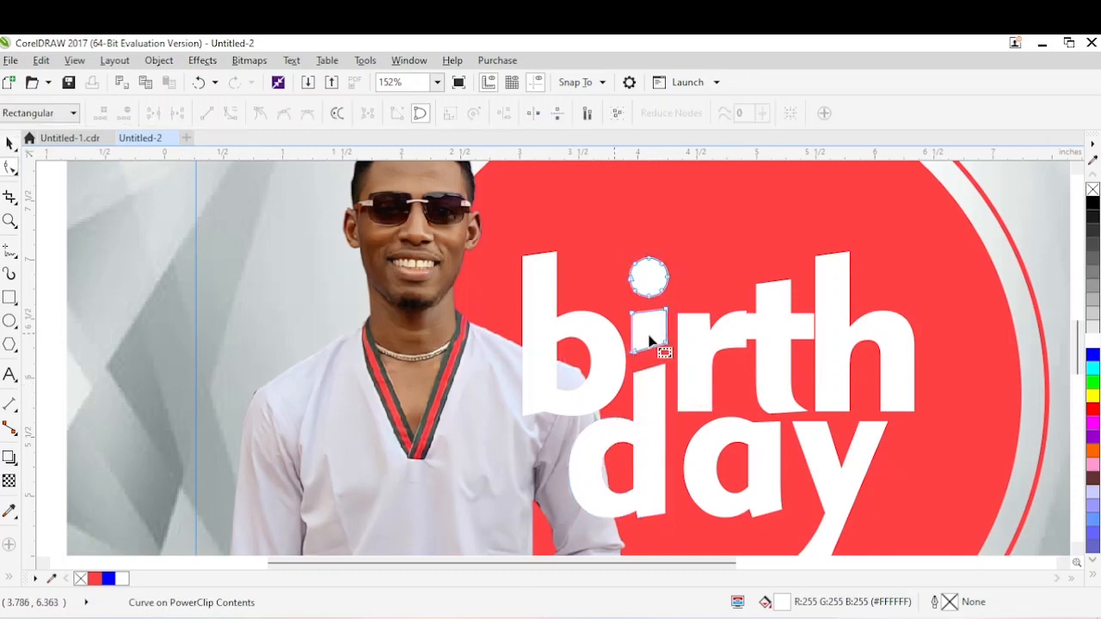
left_click_drag(664, 348, 665, 357)
key("space")
key("space")
left_click(801, 388)
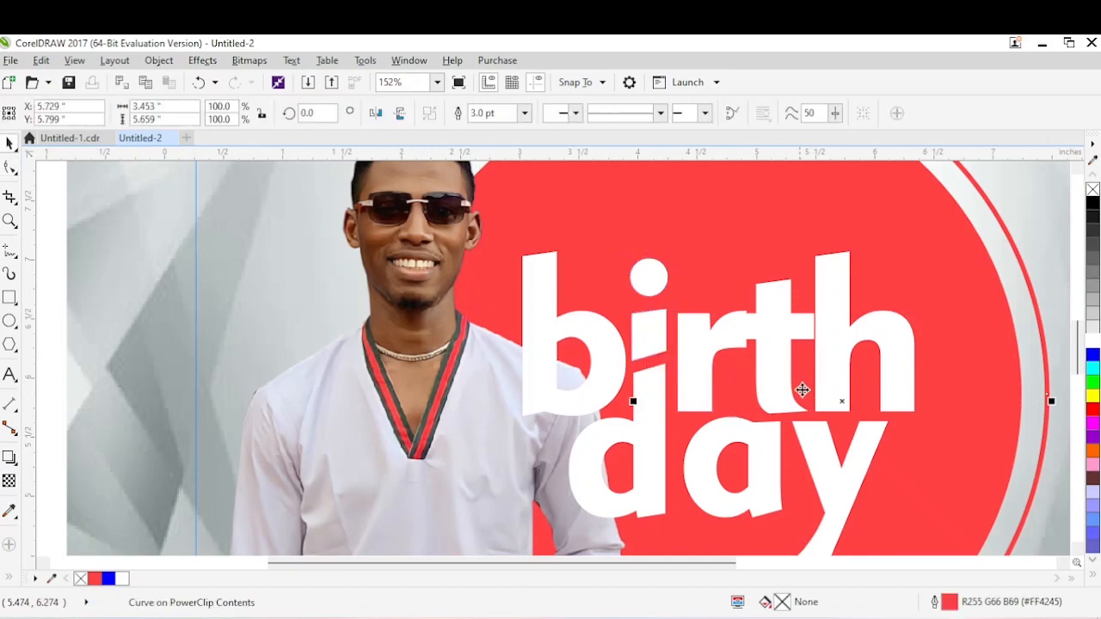
Send the letter b of "birth" behind the man's photo, undoing the extra move back.
left_click(534, 419)
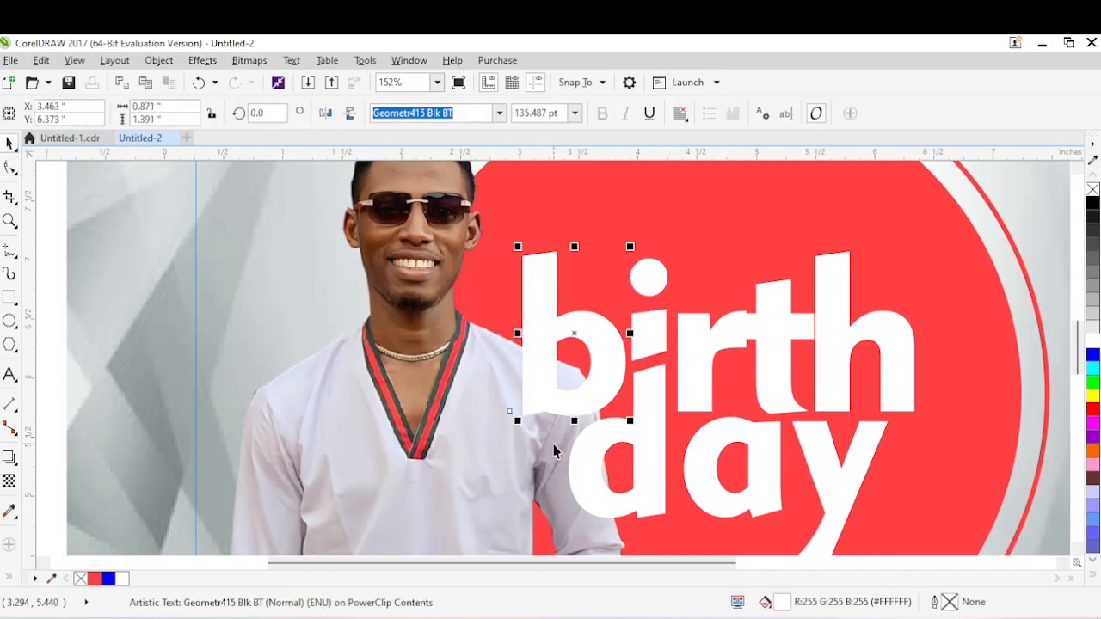
scroll(553, 447, "down", 2)
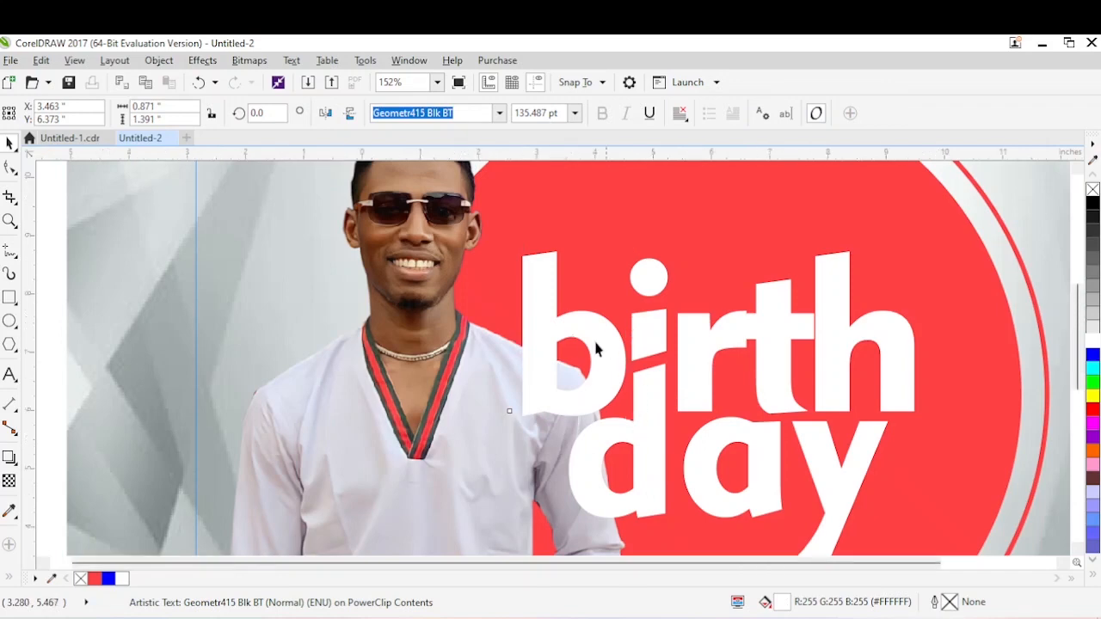
left_click(487, 355)
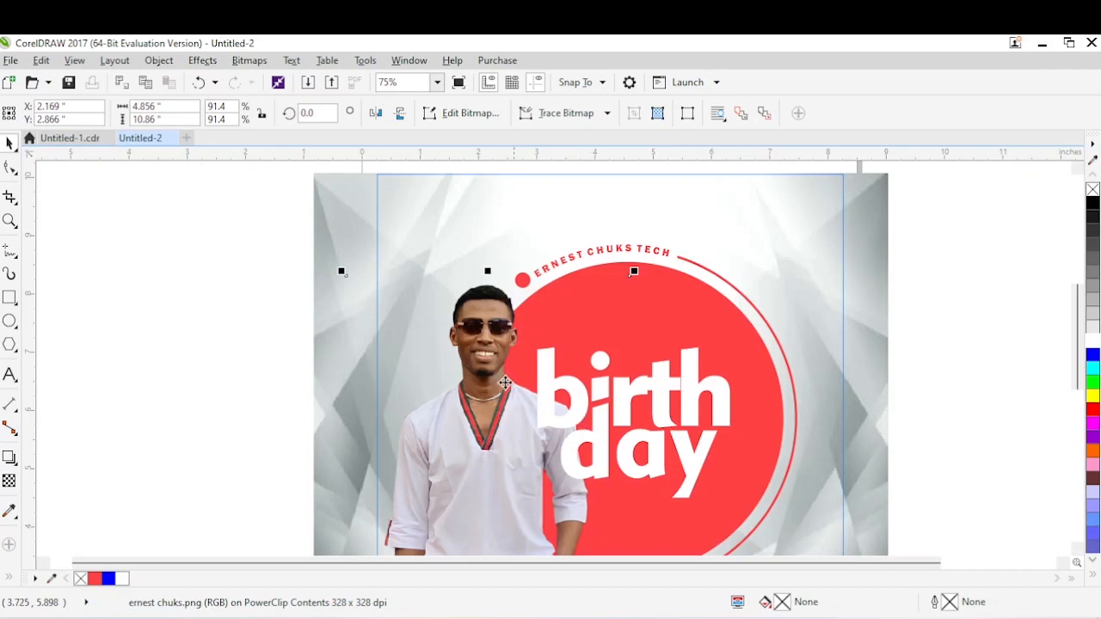
left_click(555, 394)
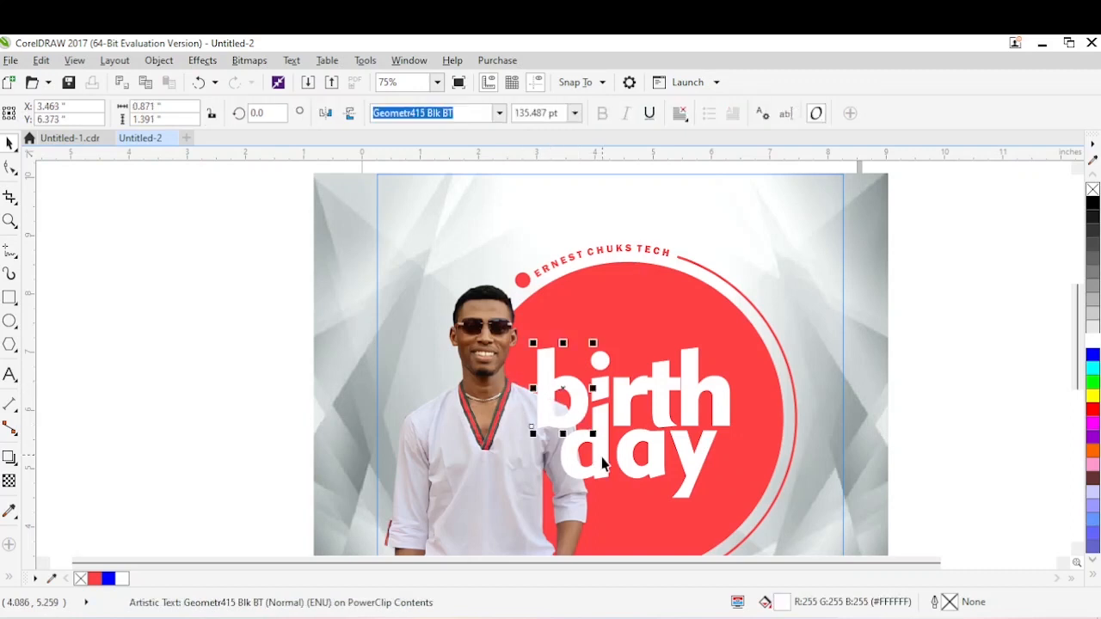
left_click(602, 467, "shift")
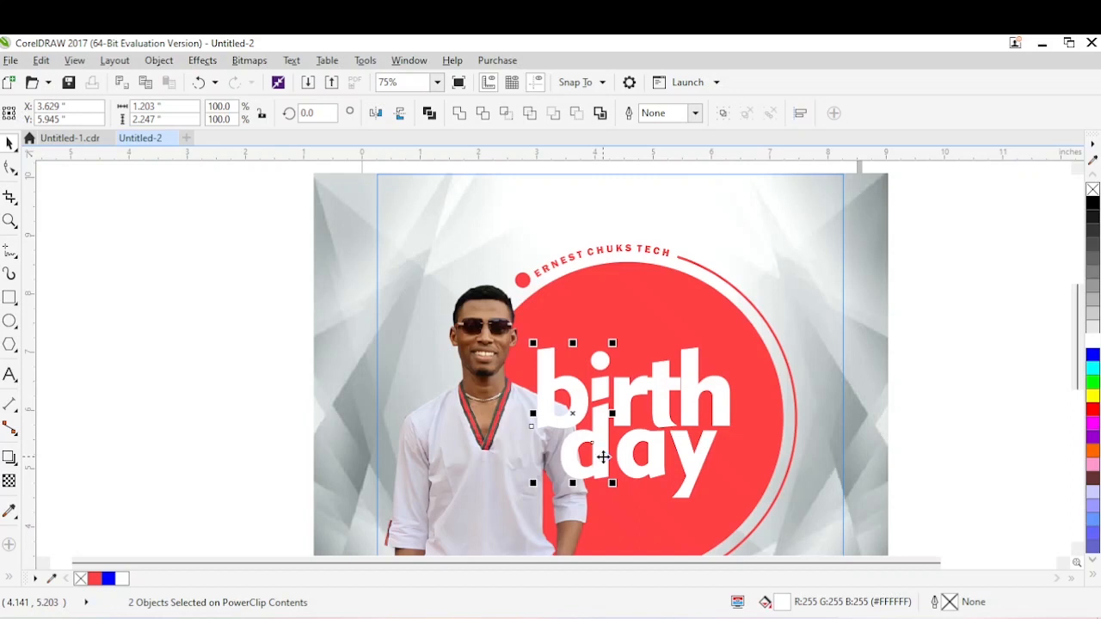
key("ctrl+l")
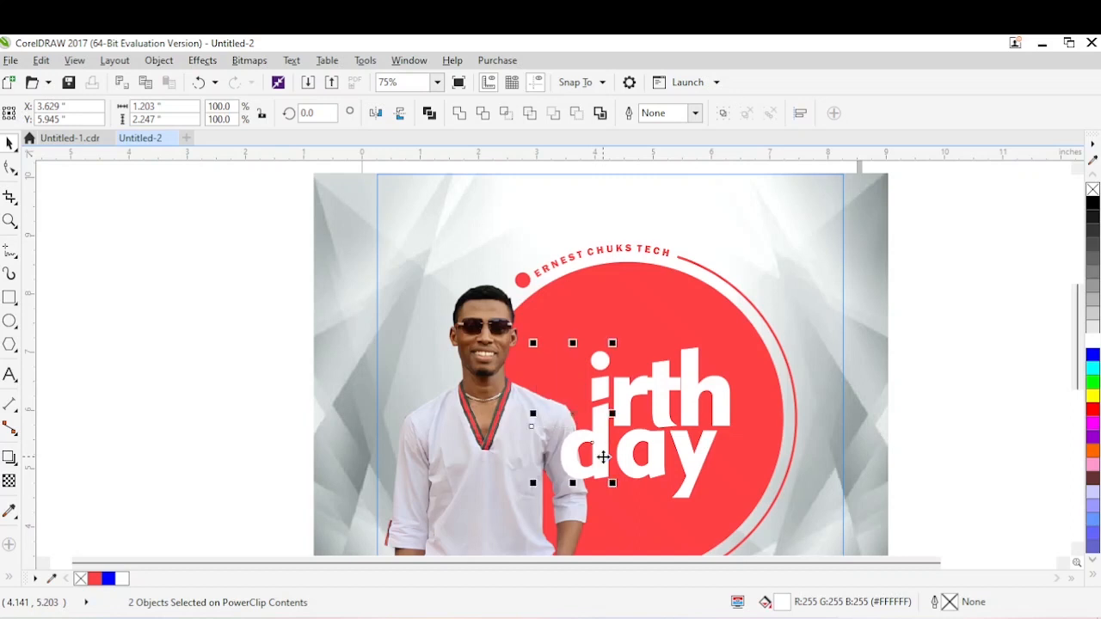
key("ctrl+z")
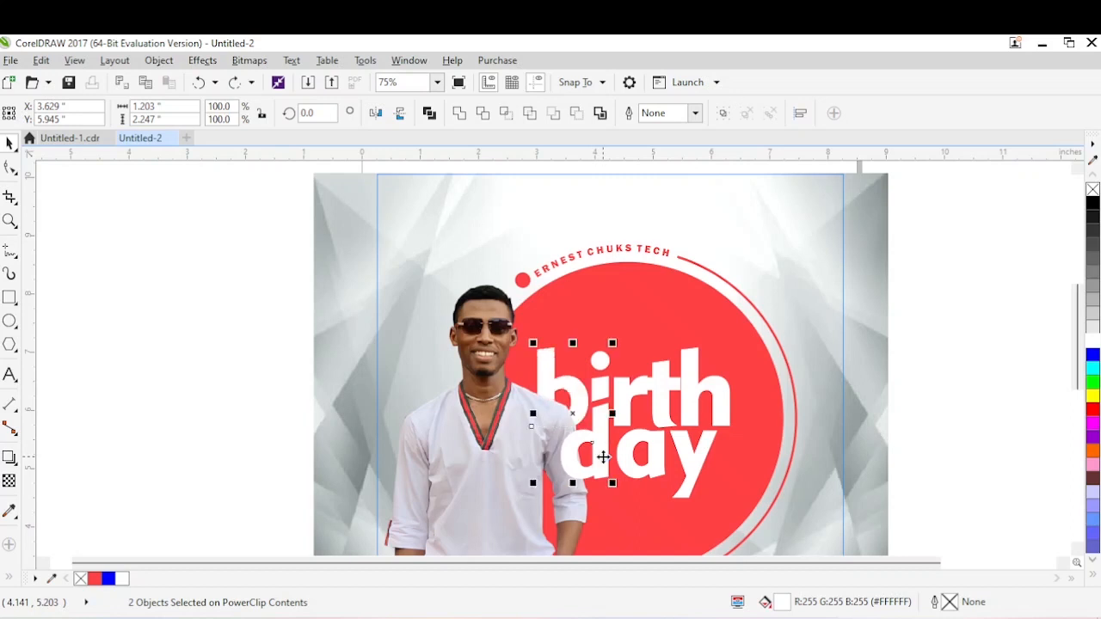
Send the letter d of "day" back behind the man's photo.
left_click(461, 455)
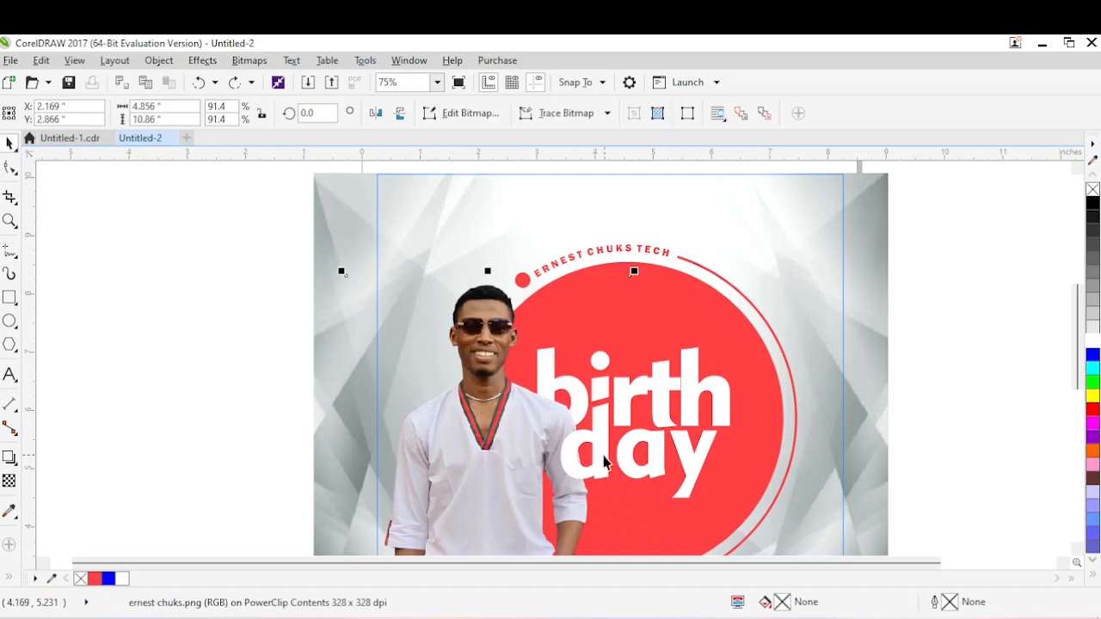
left_click(602, 458)
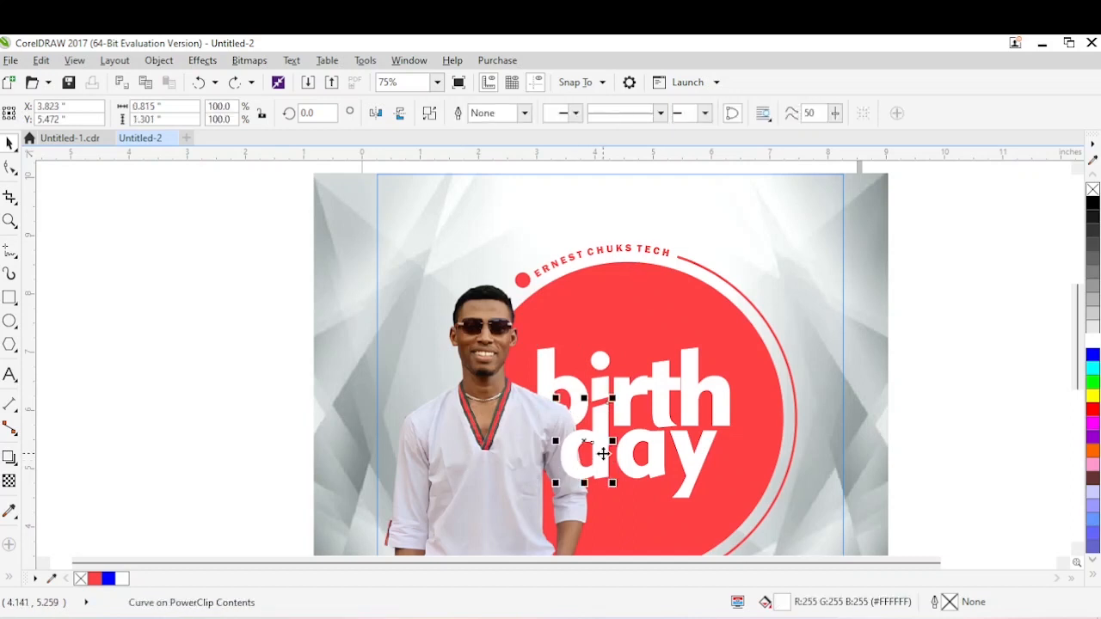
key("ctrl+Page_Down")
Check the finished design in Untitled-1.cdr and place copies of the letters b and d in front of the man's photo.
left_click(71, 138)
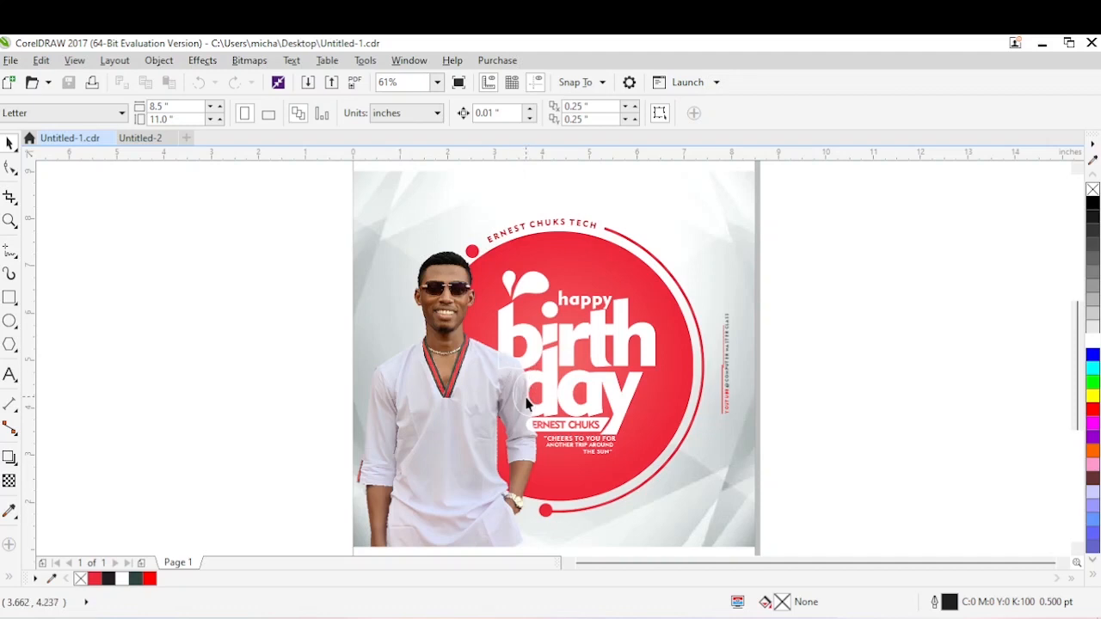
left_click(146, 139)
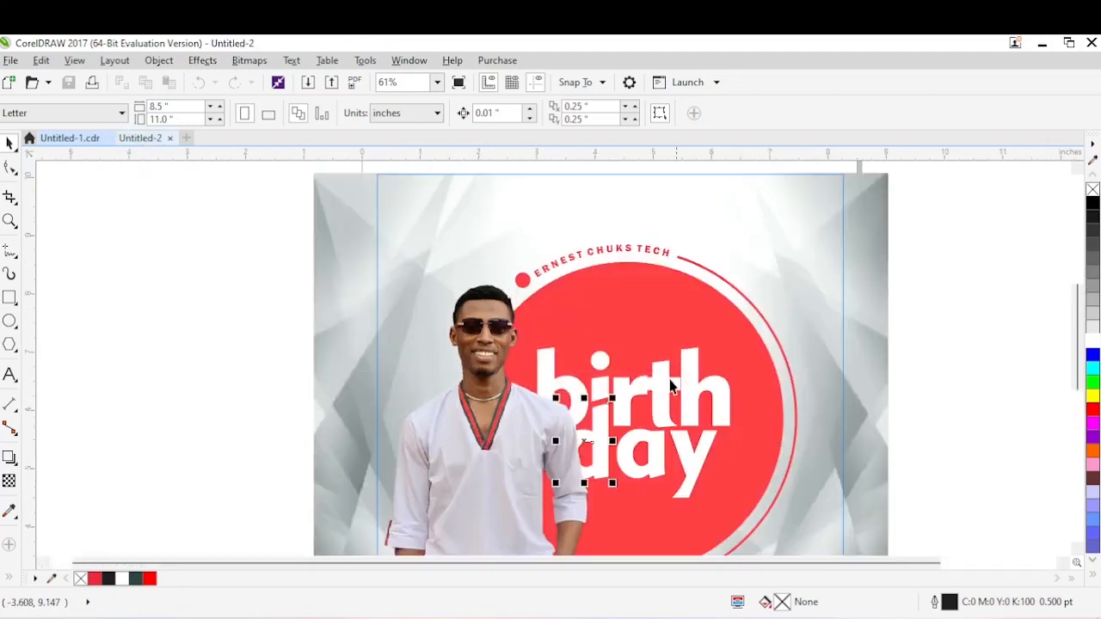
left_click(557, 363)
left_click(425, 362)
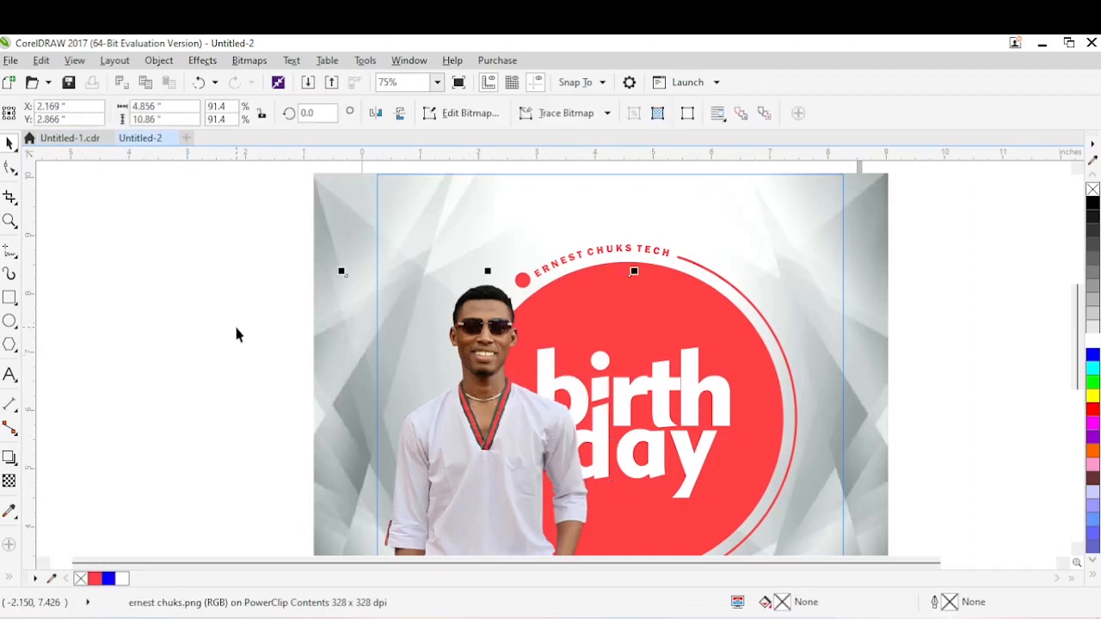
left_click_drag(236, 328, 631, 504)
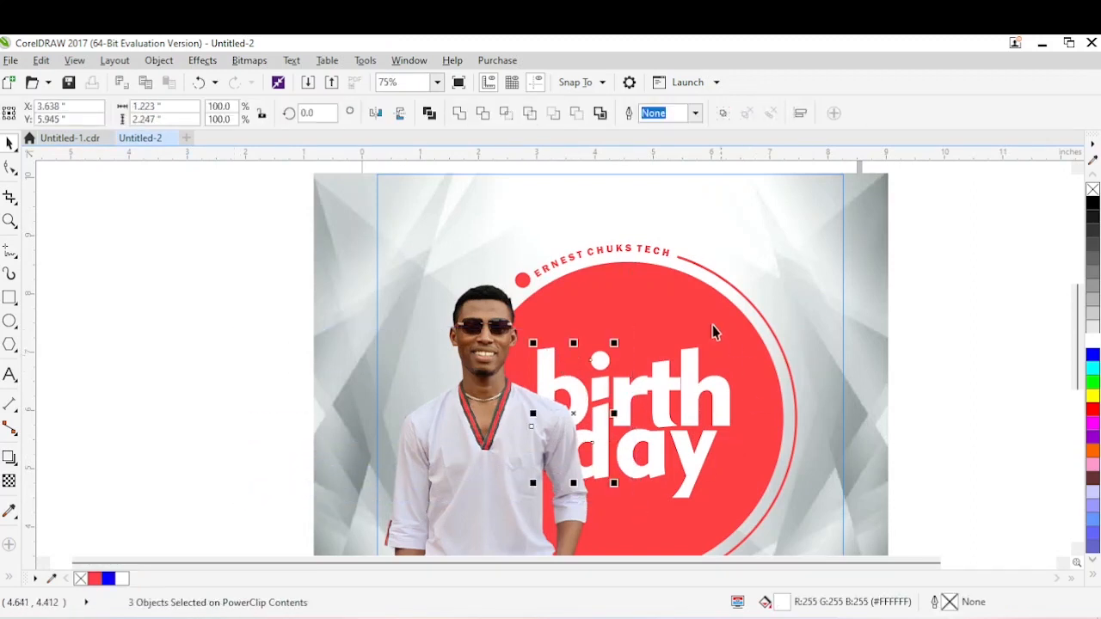
left_click_drag(566, 164, 621, 418)
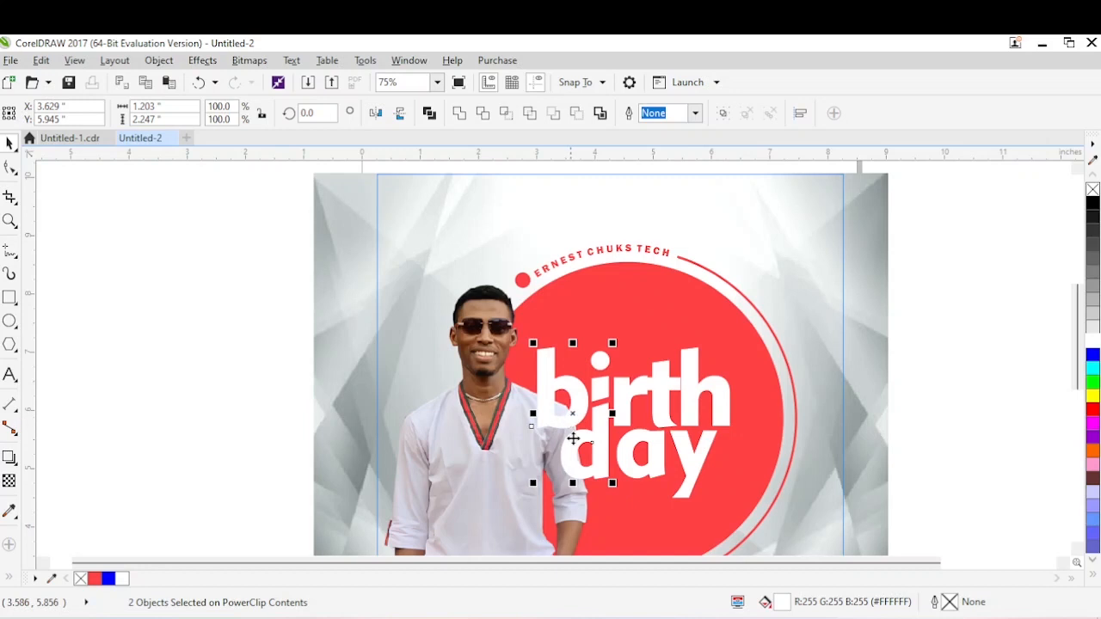
Remove the fill from the front copies of b and d and give them a 1.0 pt white outline.
left_click(1094, 189)
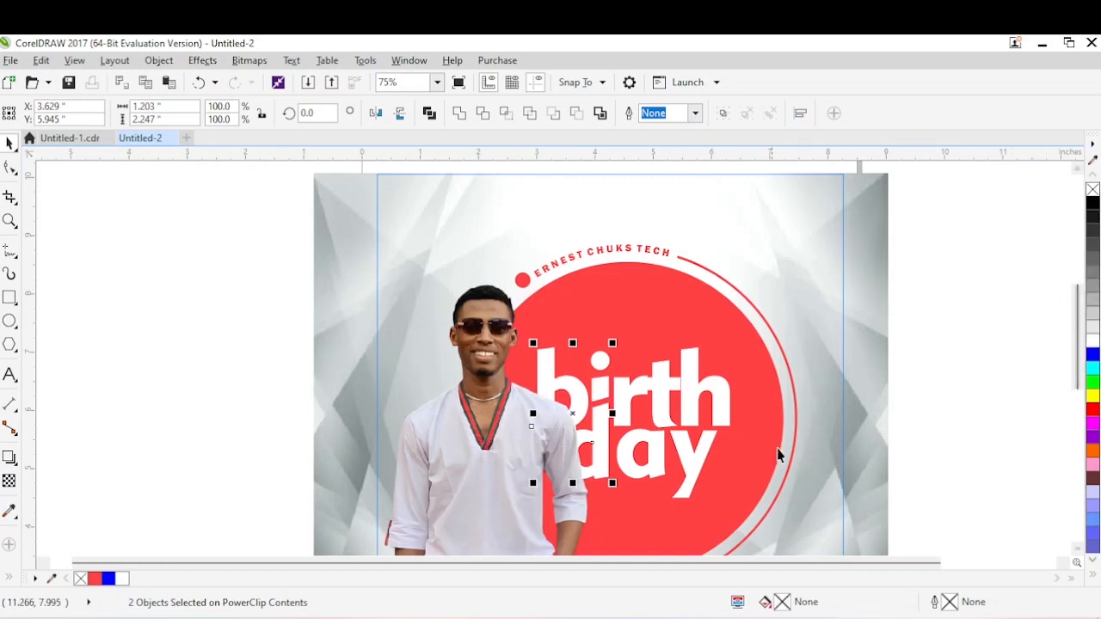
right_click(121, 578)
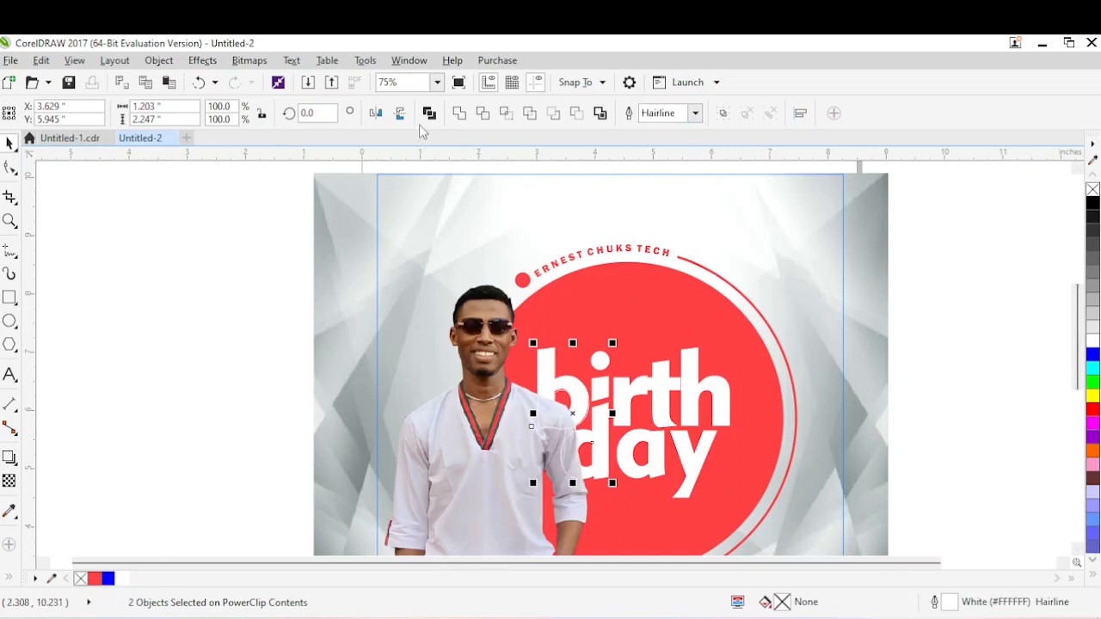
left_click(695, 113)
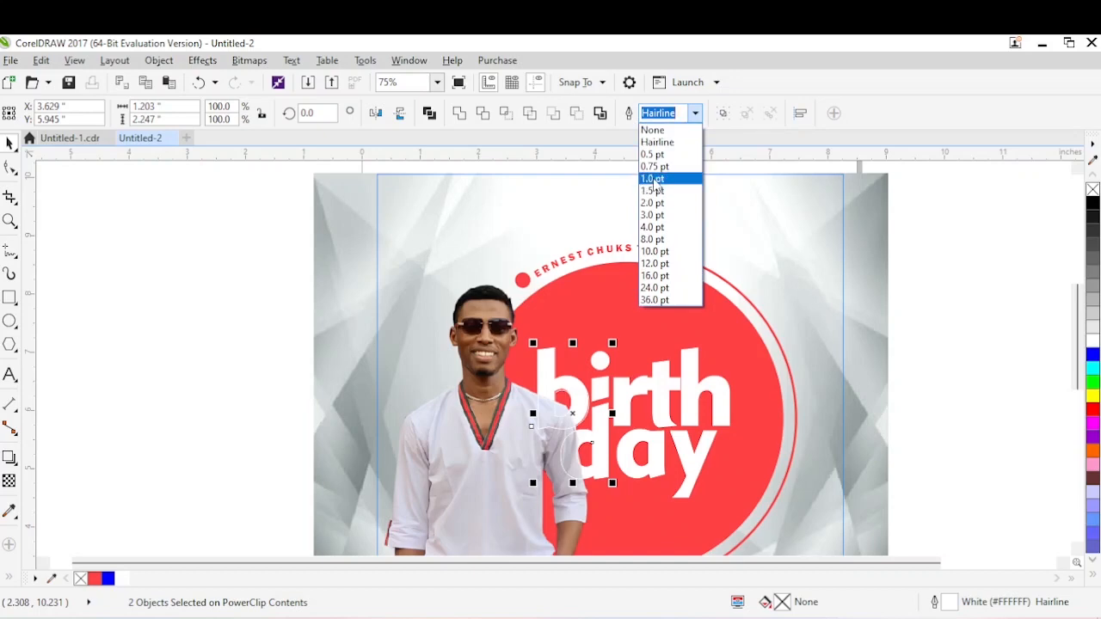
left_click(574, 258)
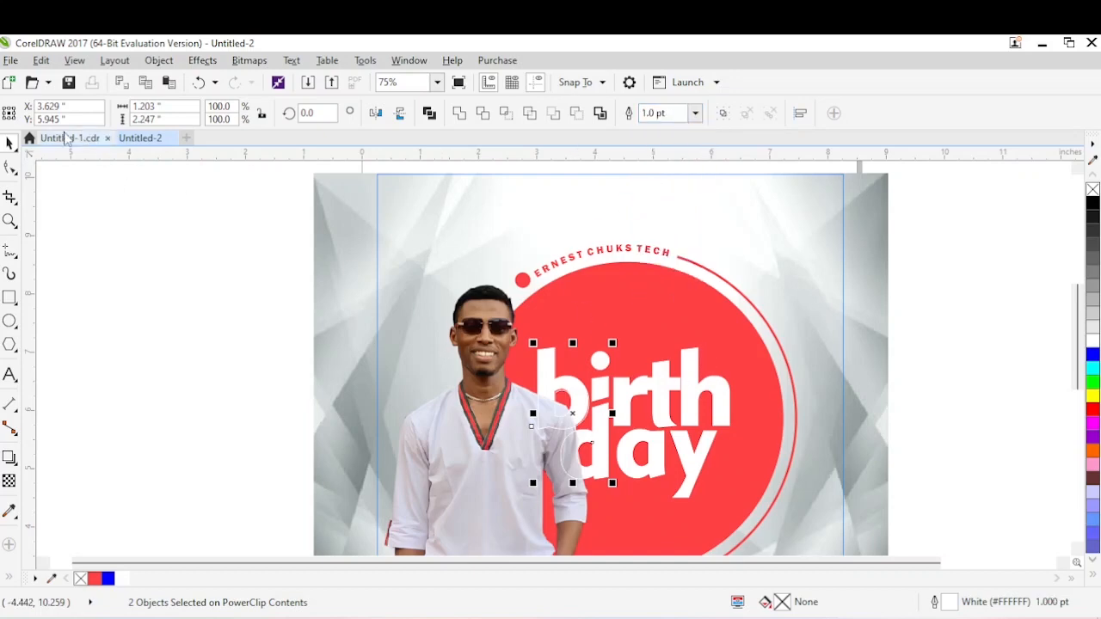
Compare the outlined b and d over the shirt in Untitled-1.cdr with those in Untitled-2.
left_click(68, 138)
left_click_drag(339, 297, 640, 421)
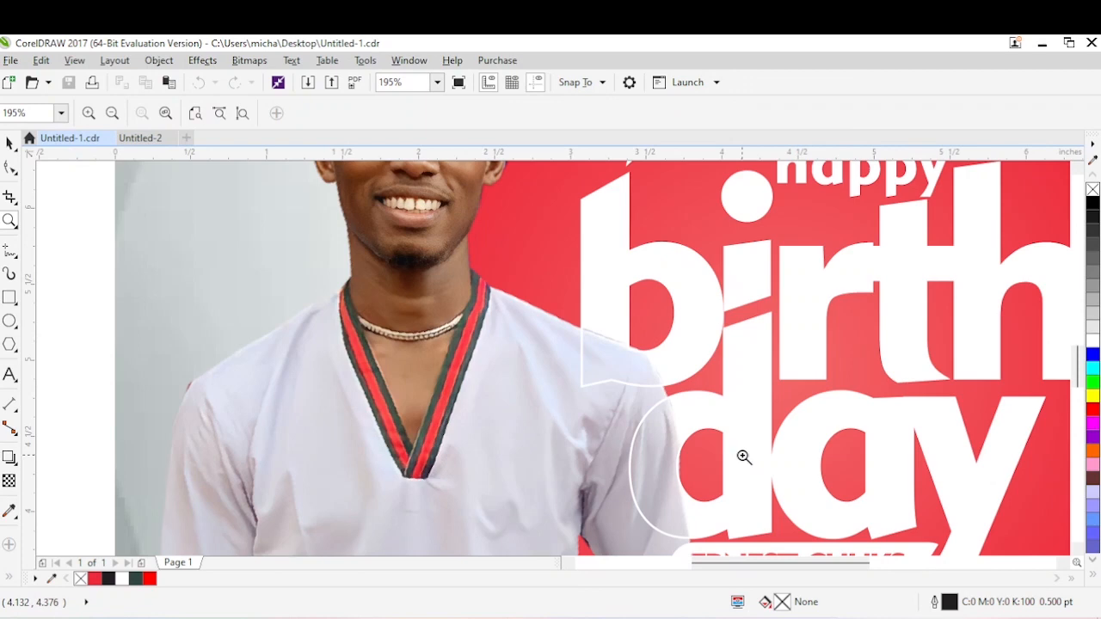
key("F4")
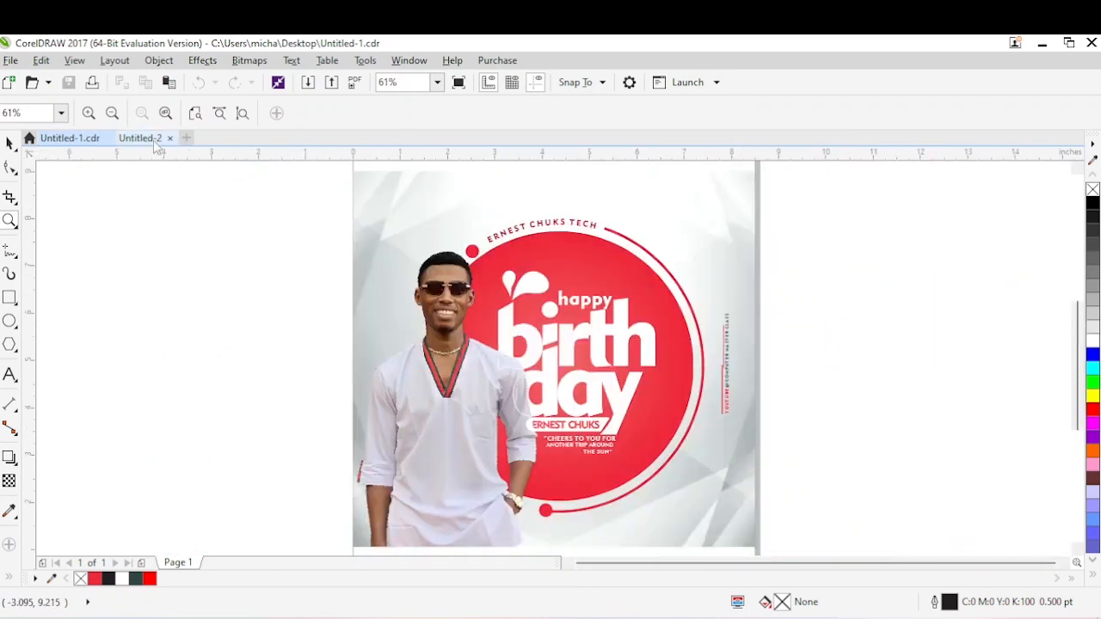
left_click(153, 140)
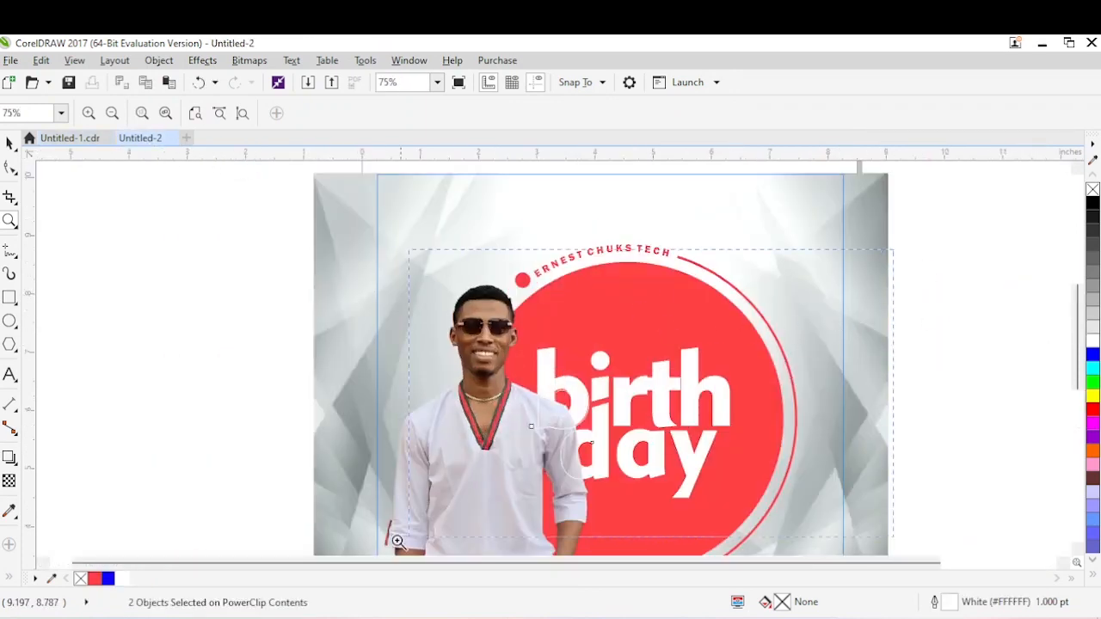
left_click_drag(396, 542, 339, 547)
left_click_drag(600, 265, 309, 531)
key("space")
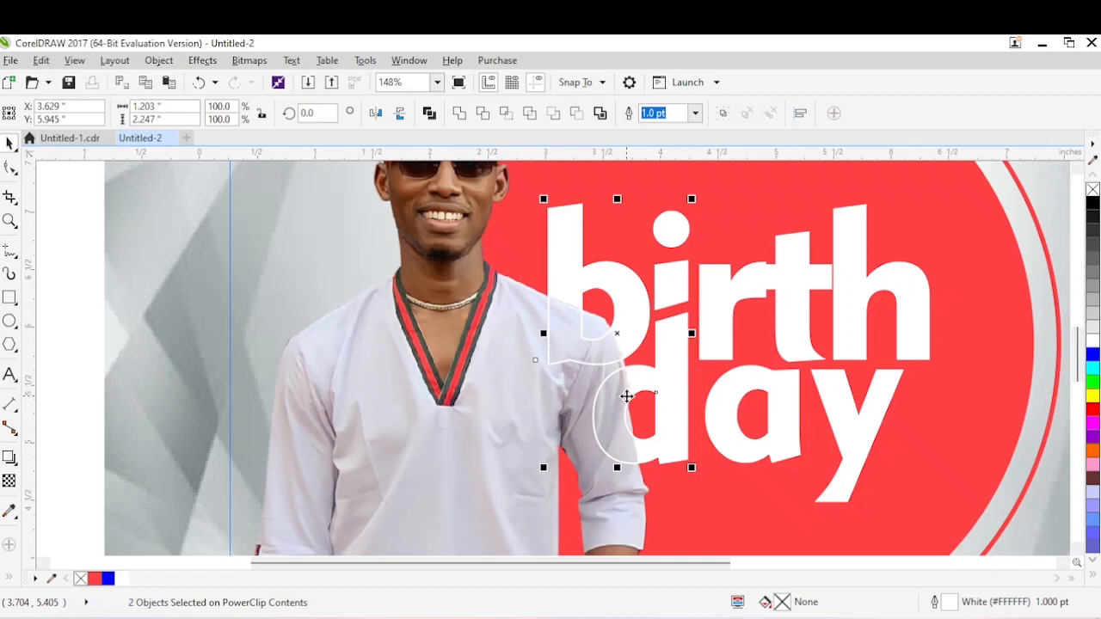
key("z")
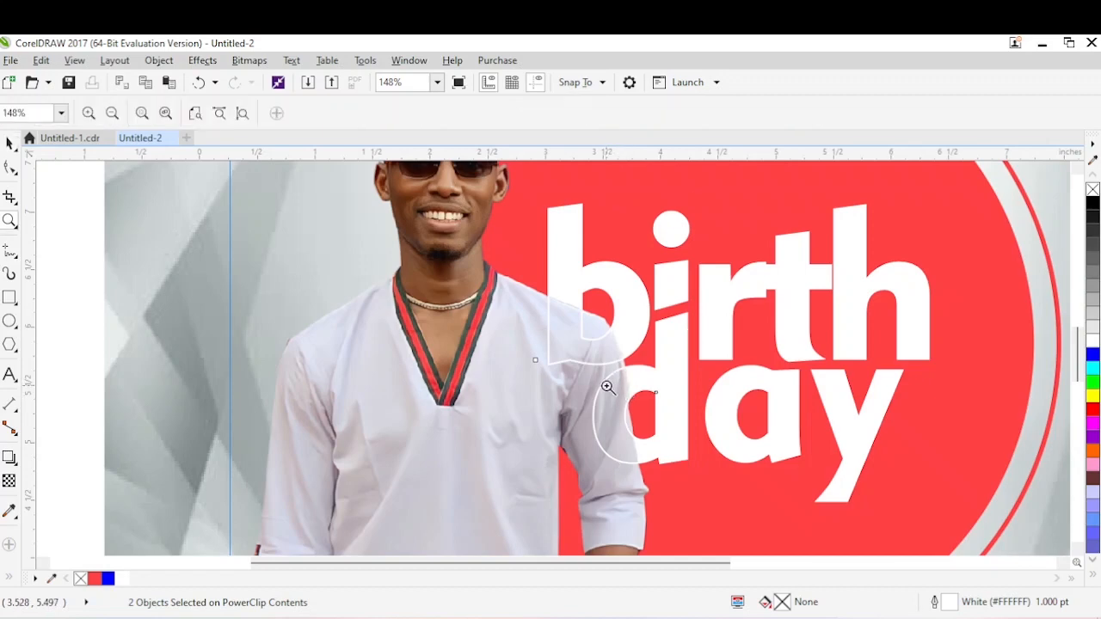
right_click(608, 381)
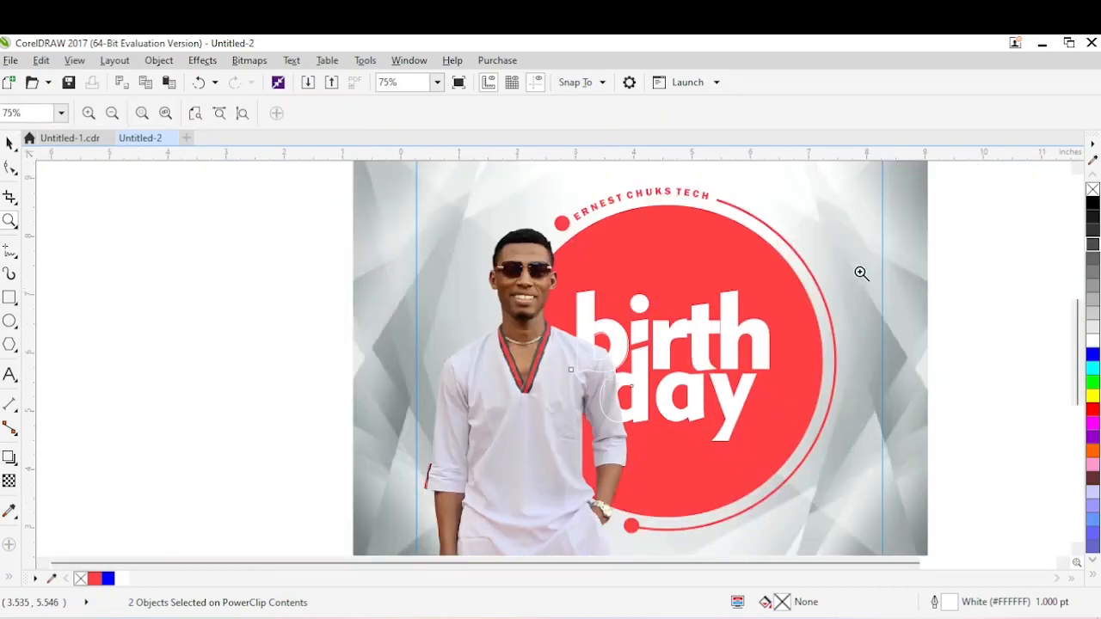
Draw a flat rectangle about 2.05 by 0.37 in just below the word "day", reaching onto the man's sleeve.
left_click_drag(916, 212, 236, 553)
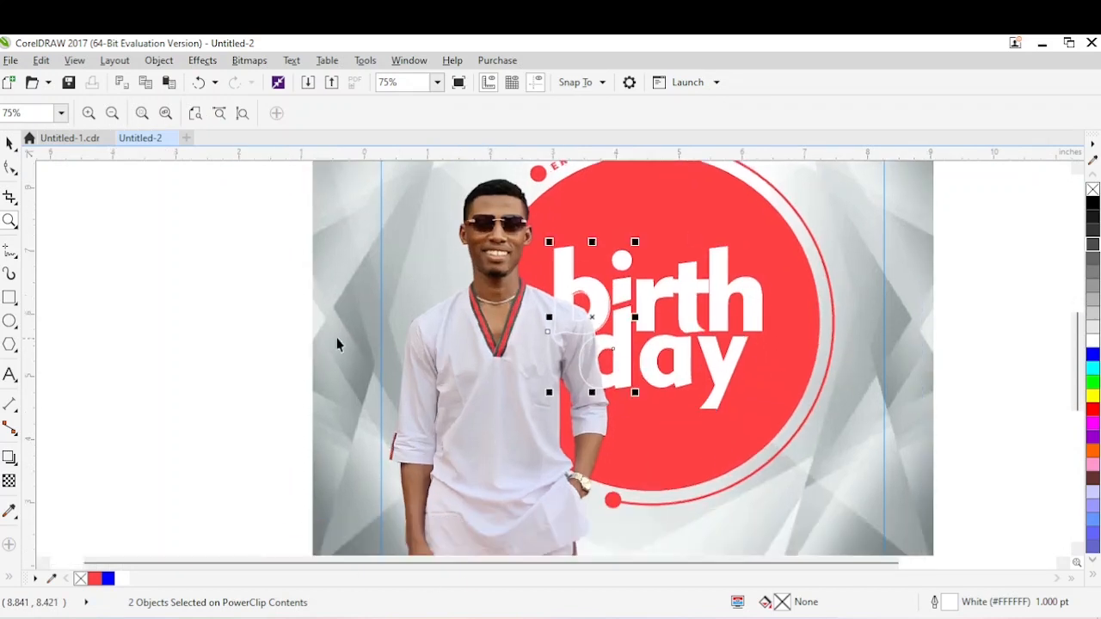
key("space")
left_click(9, 299)
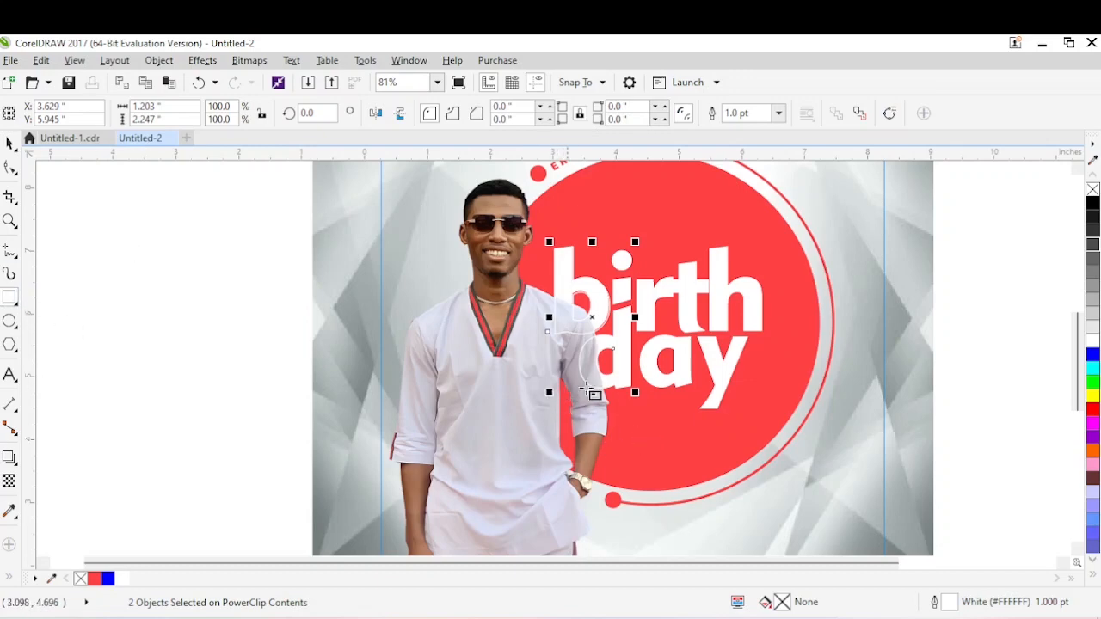
left_click_drag(591, 394, 706, 413)
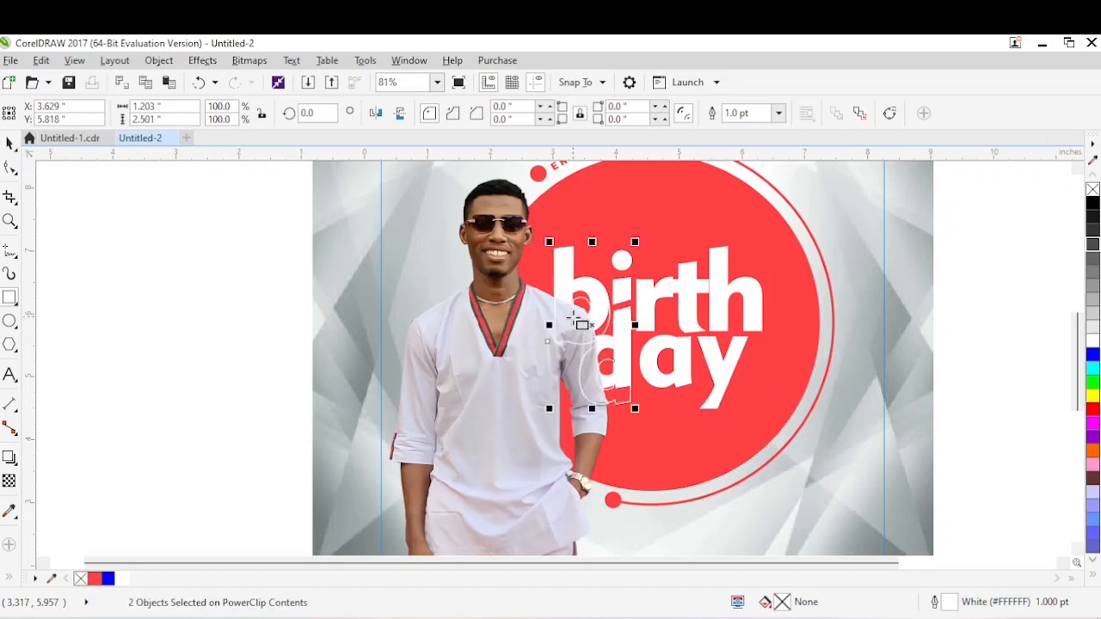
key("ctrl+z")
left_click_drag(592, 401, 712, 419)
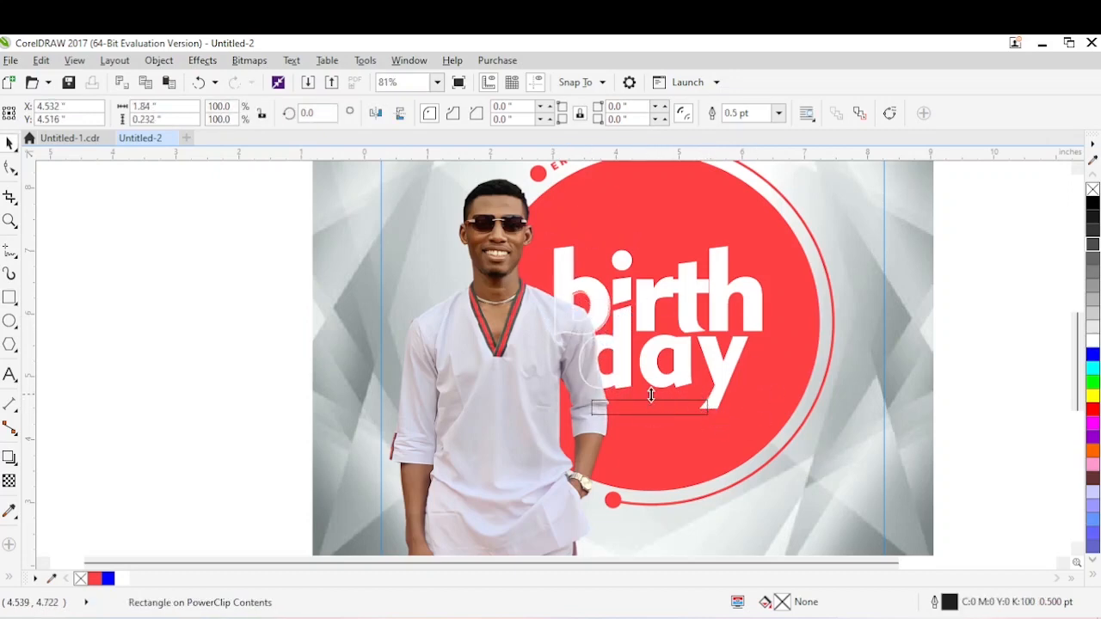
left_click_drag(650, 403, 659, 394)
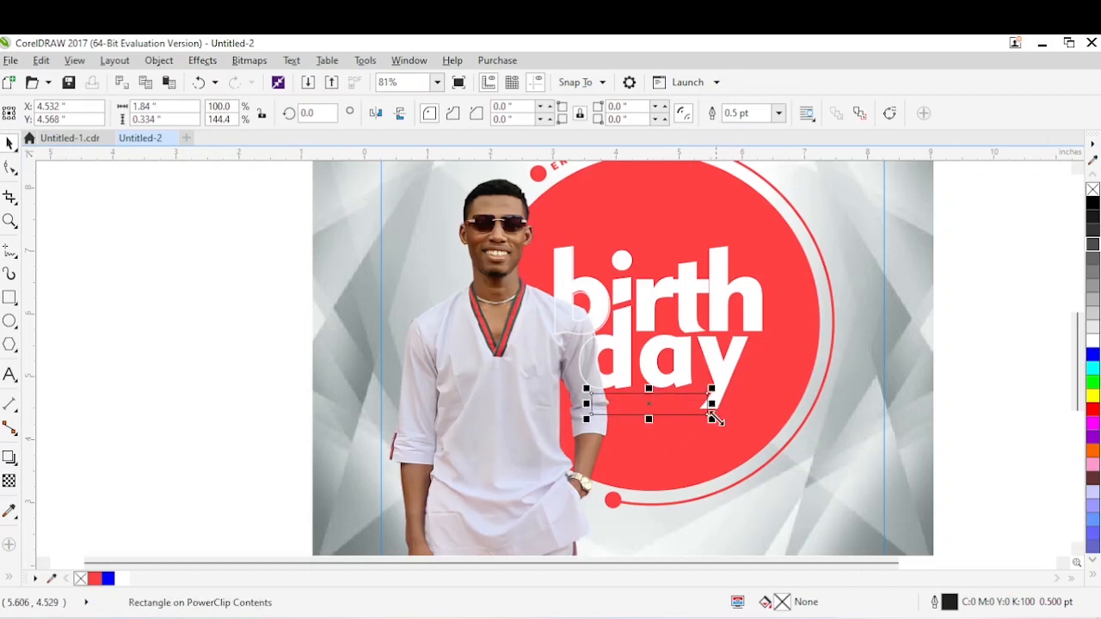
left_click_drag(717, 419, 726, 422)
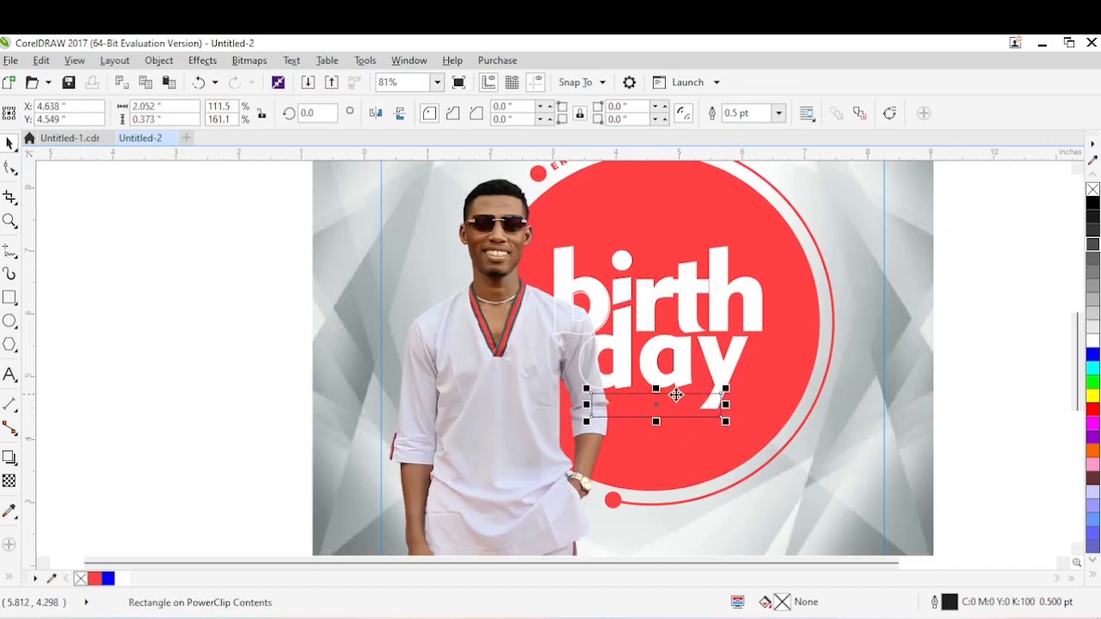
Check the name bar in Untitled-1.cdr, then reduce the rectangle's height to about 0.31 in and align it beneath "day".
left_click(69, 138)
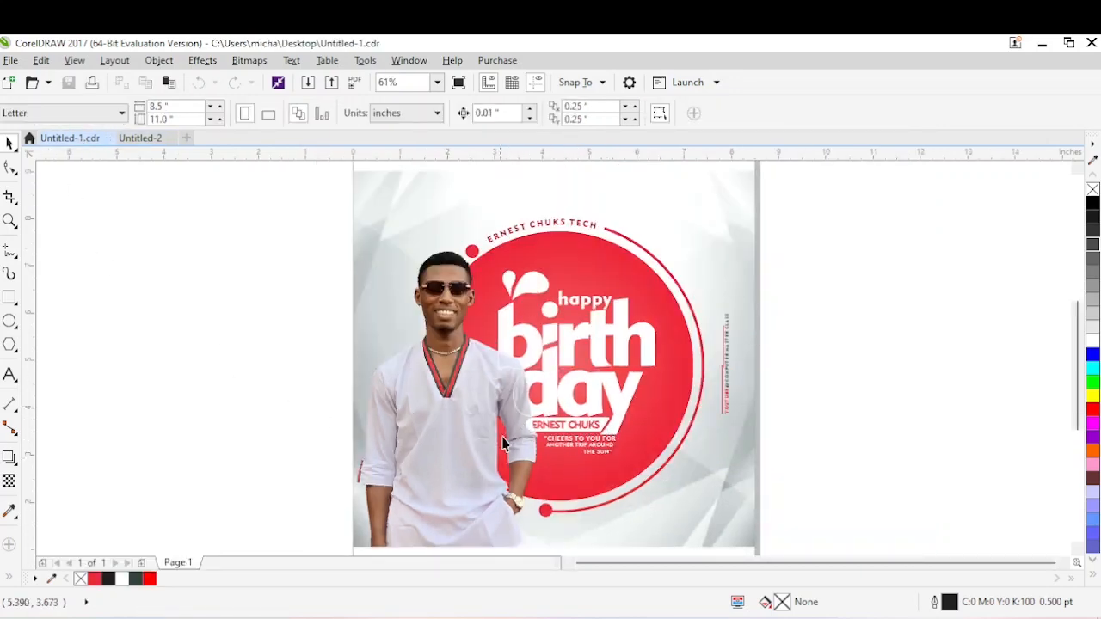
left_click(140, 138)
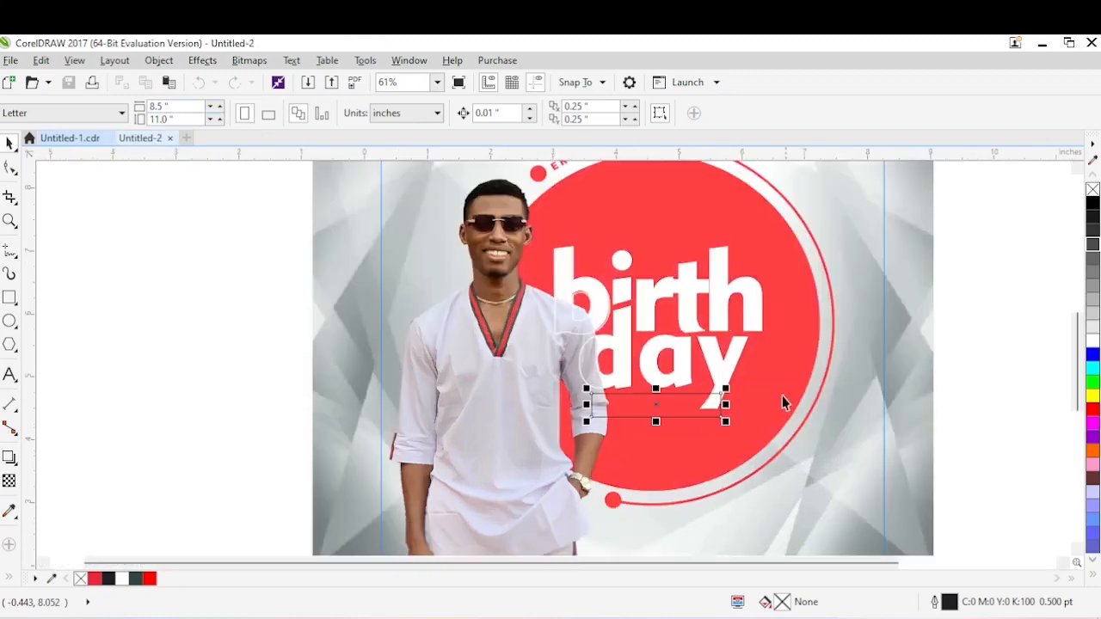
left_click(675, 404)
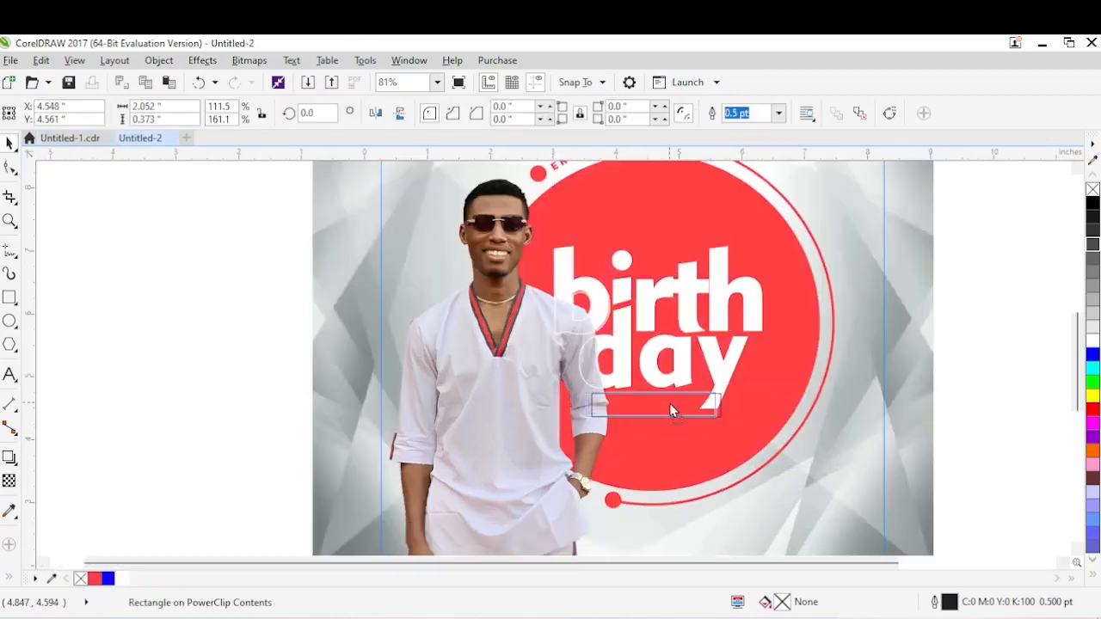
left_click(669, 404)
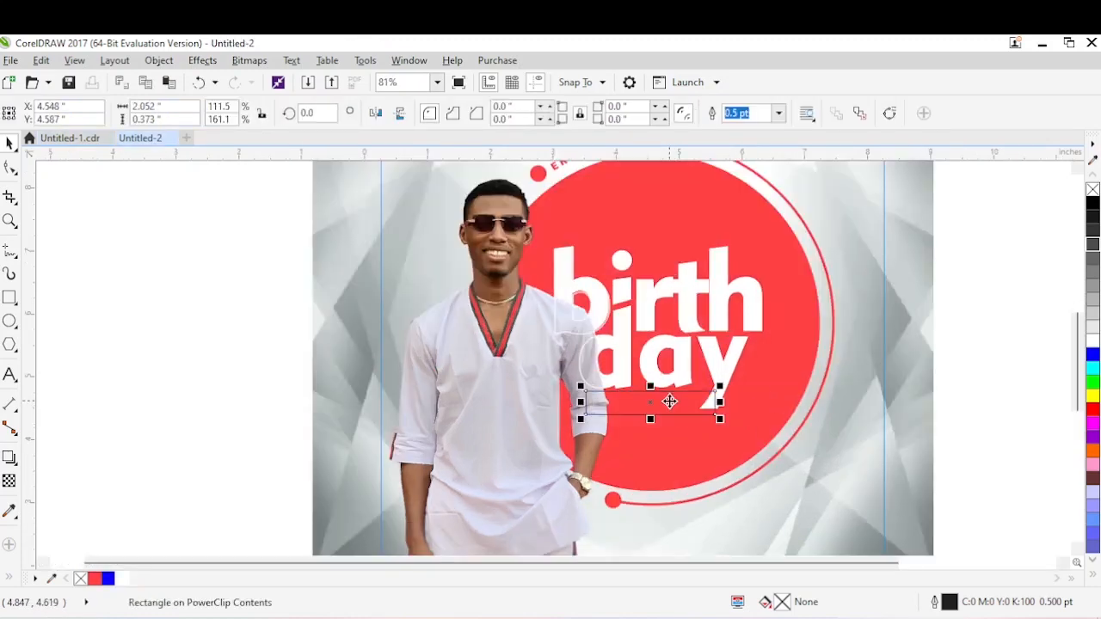
left_click_drag(652, 419, 651, 417)
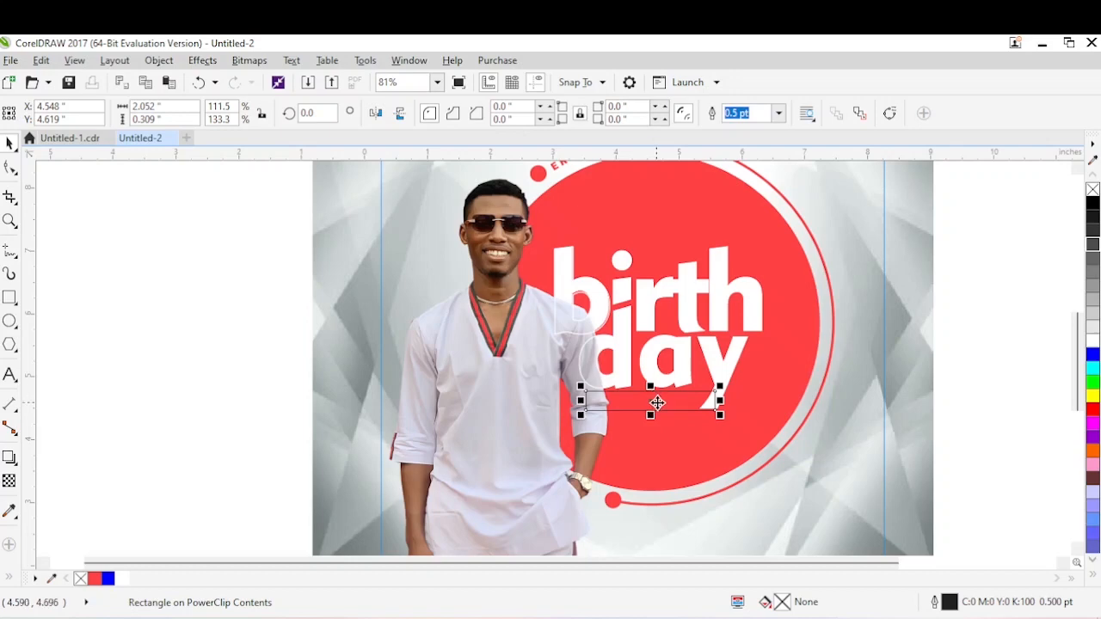
left_click_drag(656, 402, 657, 399)
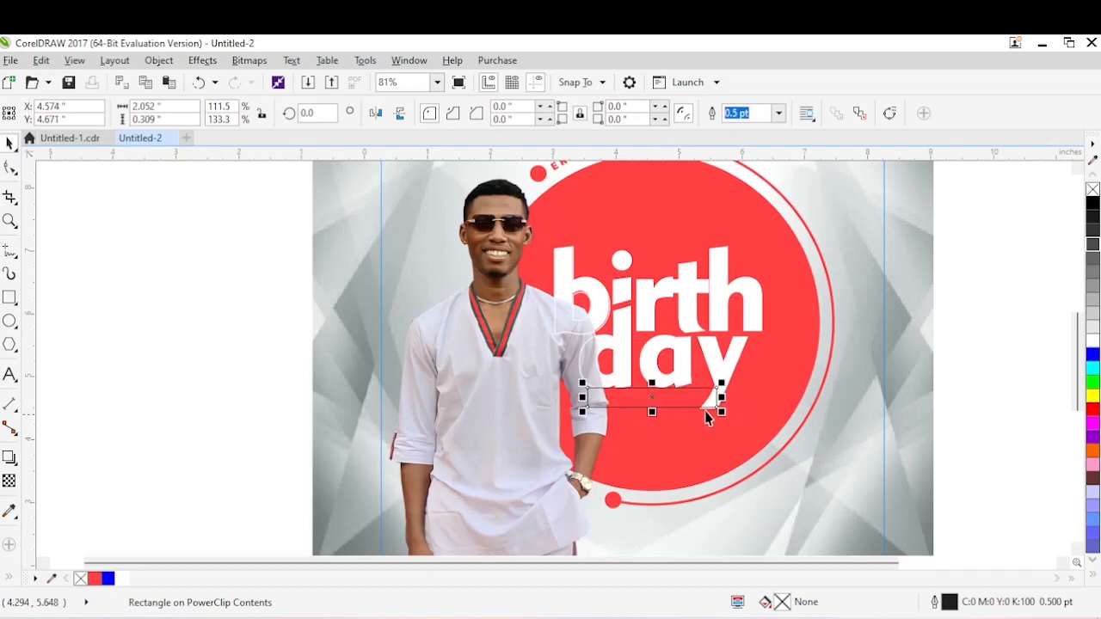
Round all corners of the rectangle by about 0.145 in and resize it to about 2.16 by 0.30 in.
key("F2")
left_click_drag(442, 349, 788, 403)
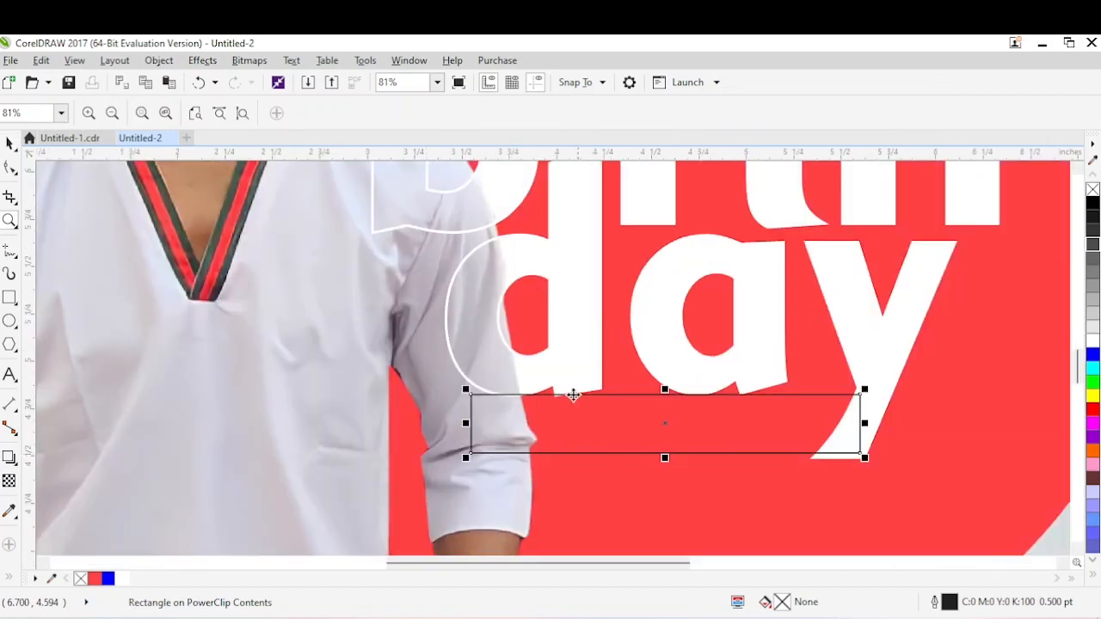
left_click(563, 406)
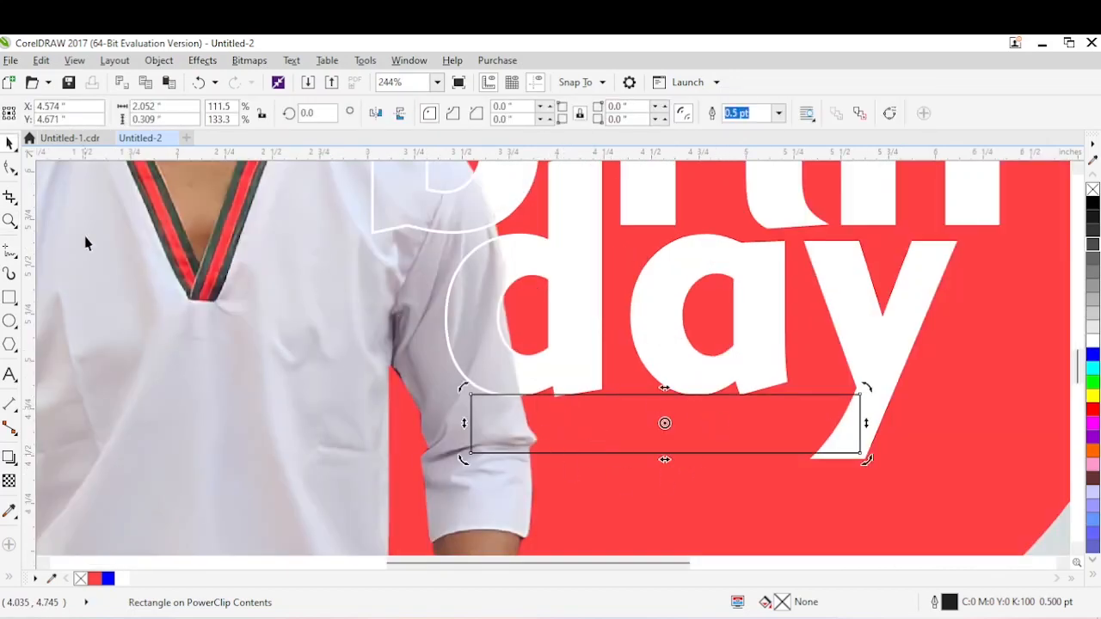
left_click(10, 169)
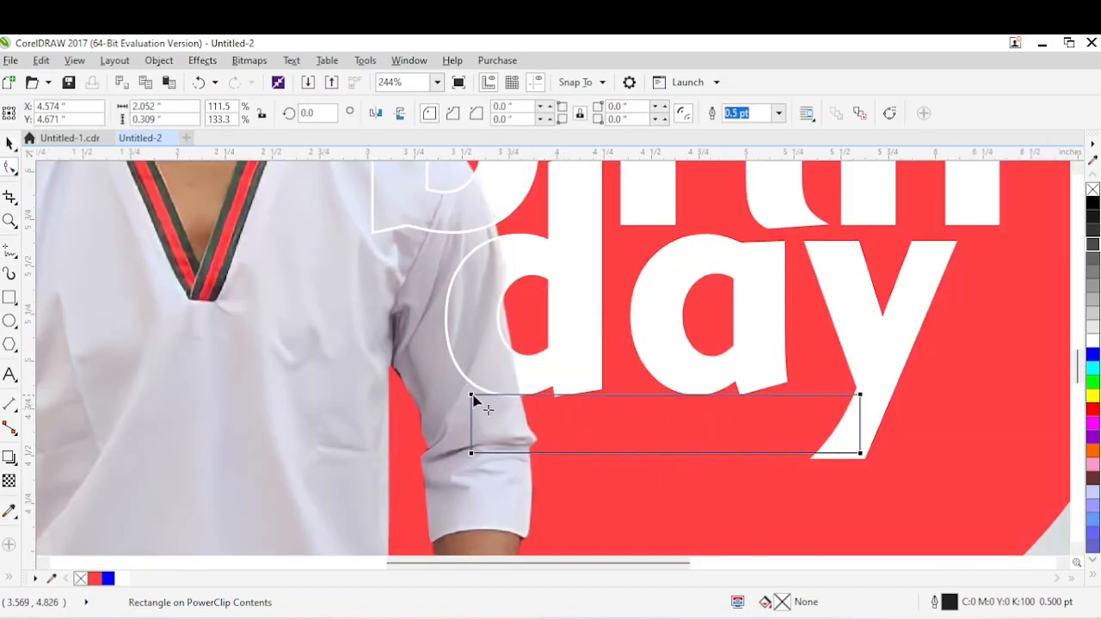
left_click_drag(473, 400, 500, 402)
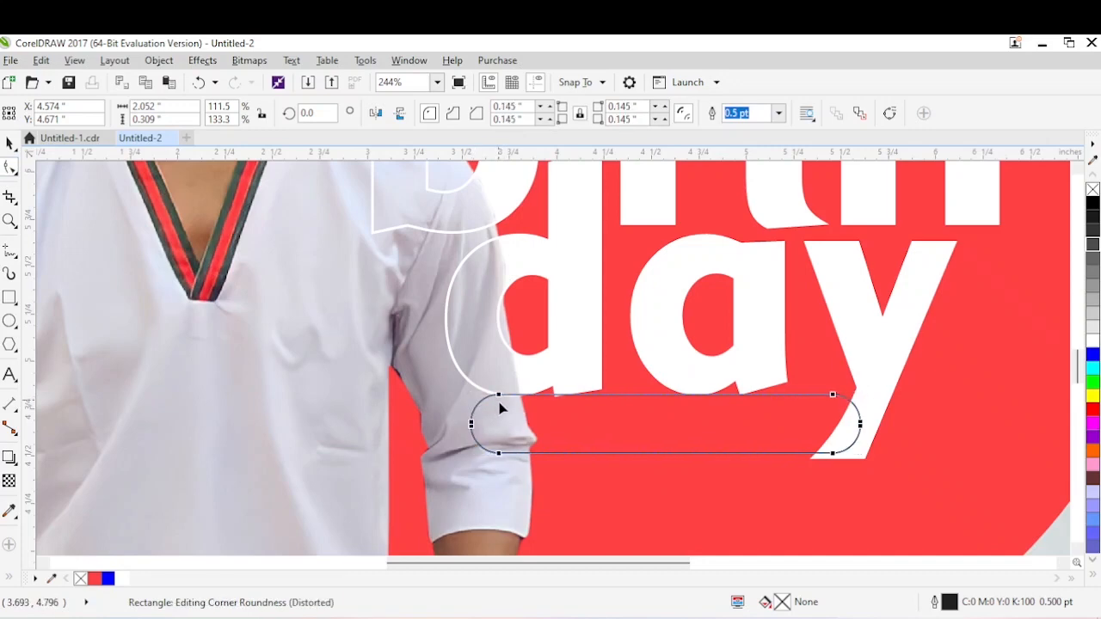
key("space")
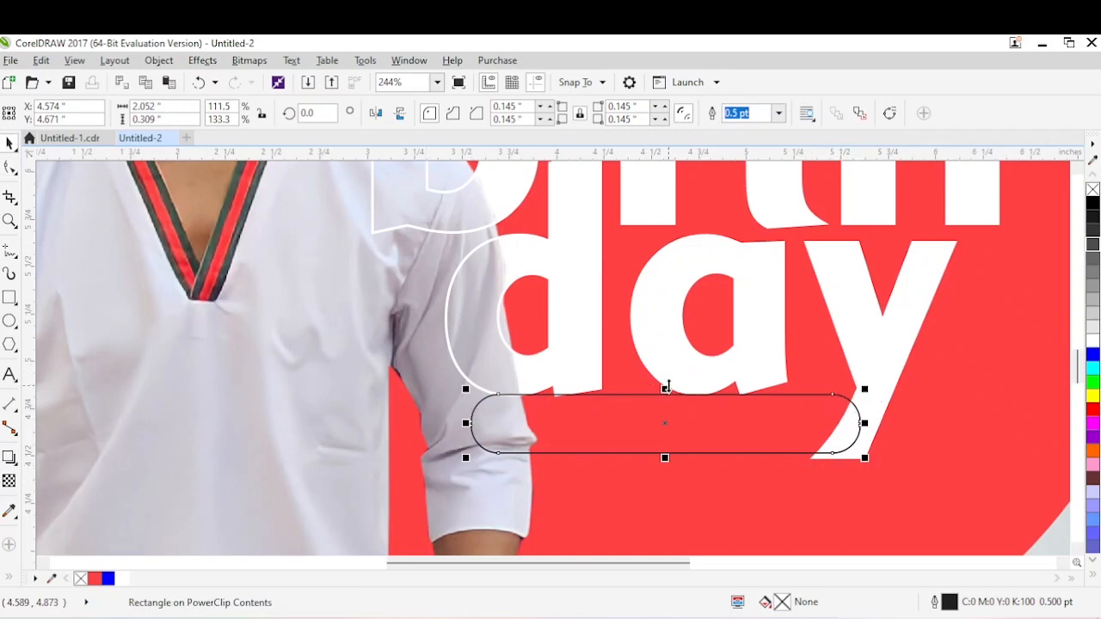
left_click_drag(665, 389, 665, 392)
left_click_drag(864, 424, 889, 425)
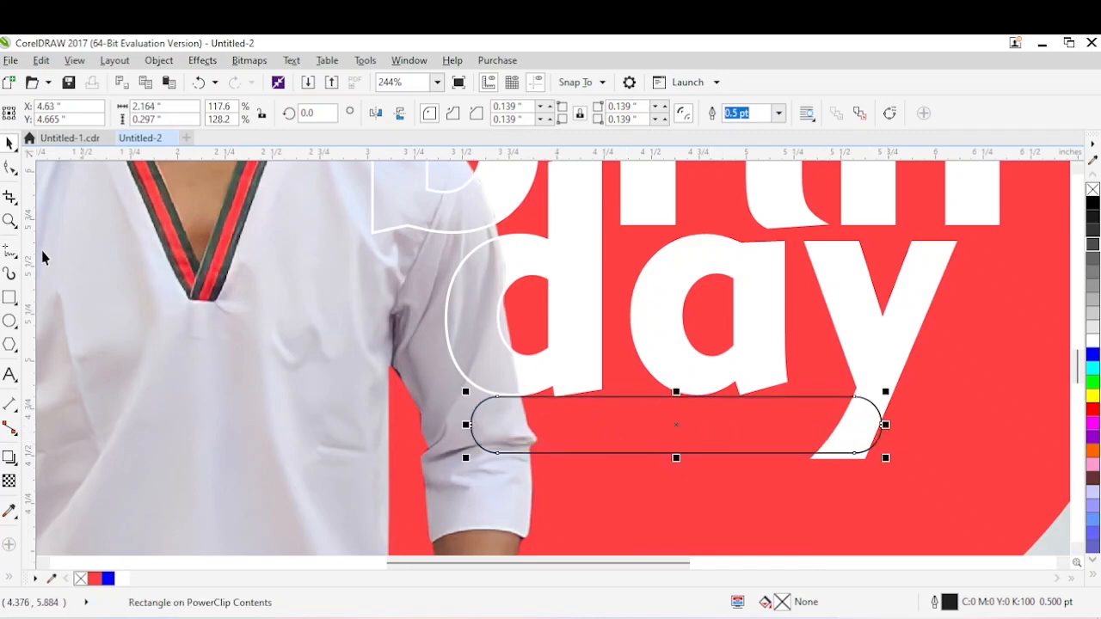
Draw a closed triangle over the bar's end at the tail of the y and adjust its nodes to follow the letter's slant.
left_click(9, 250)
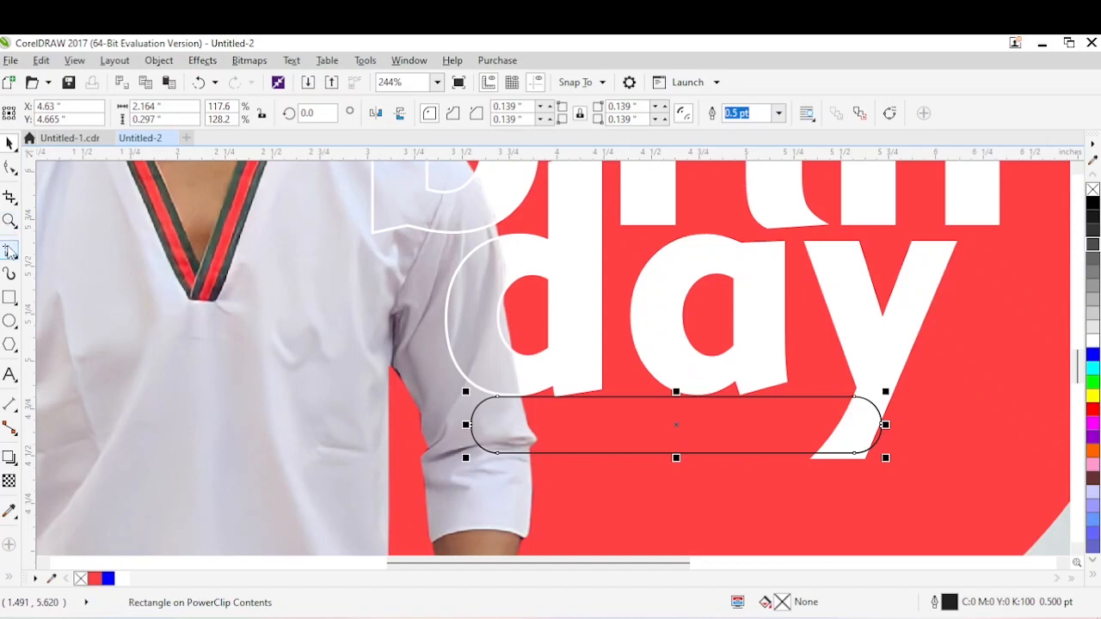
left_click(900, 362)
double_click(785, 473)
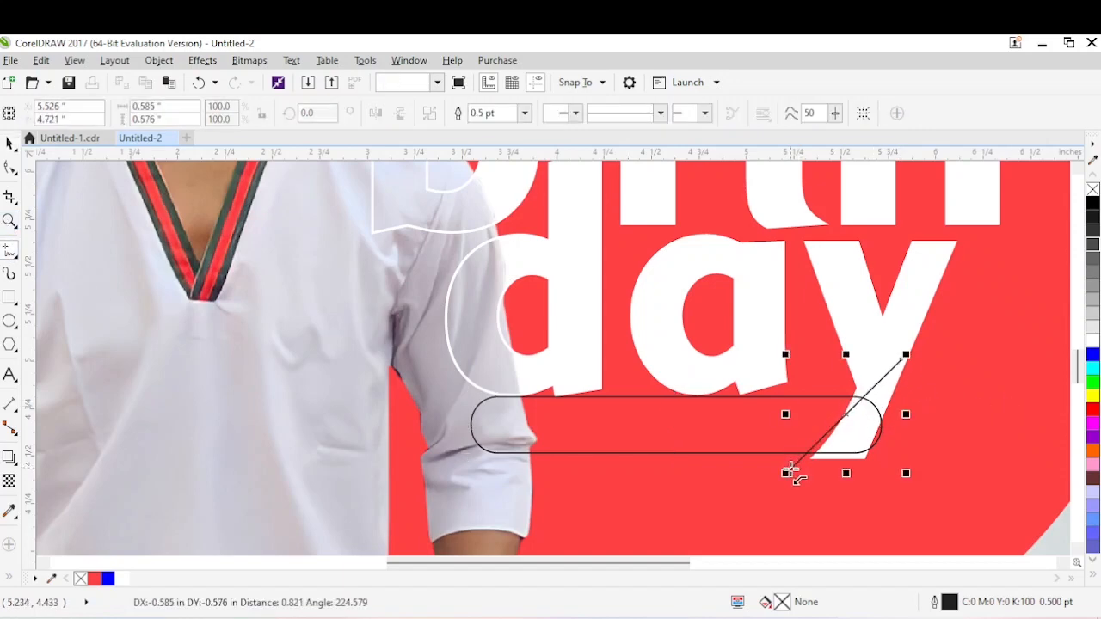
left_click(952, 476)
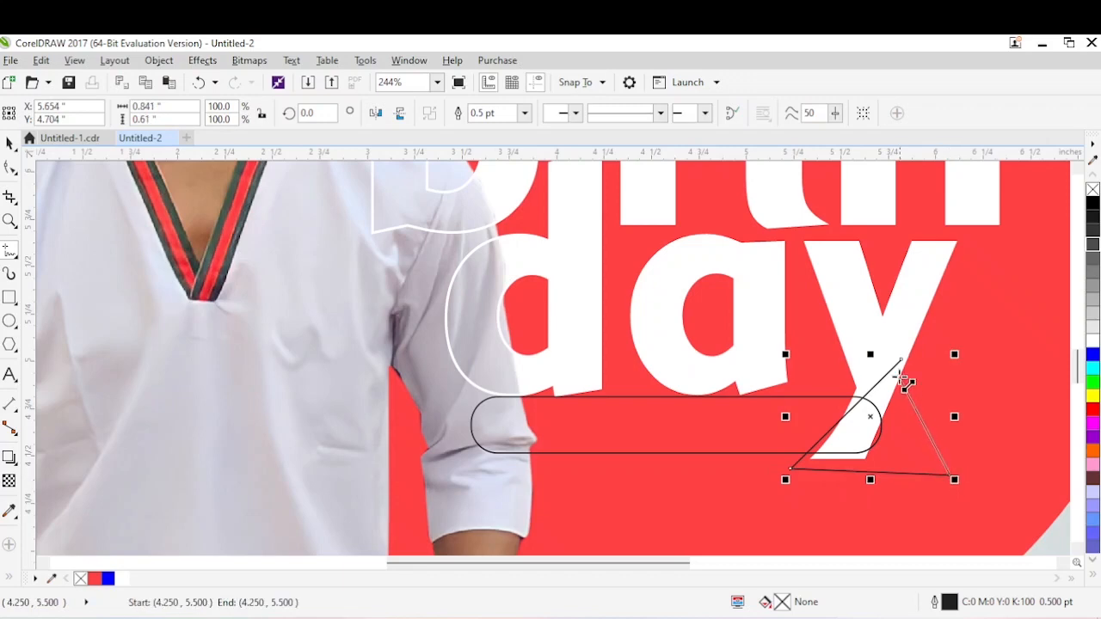
left_click(900, 363)
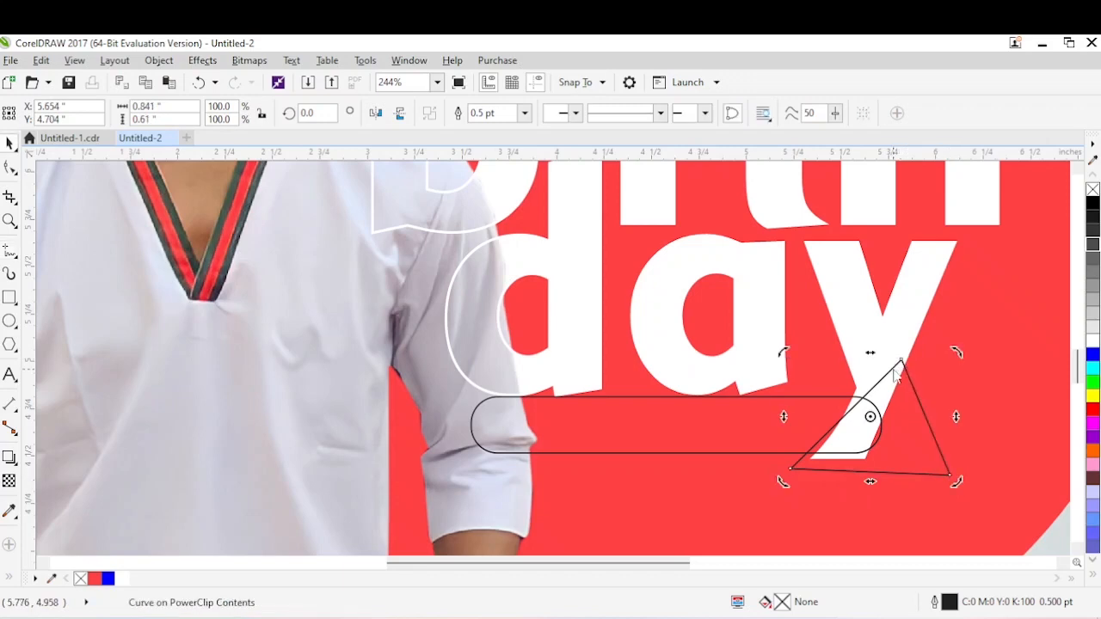
key("F10")
left_click_drag(900, 362, 874, 368)
left_click_drag(793, 469, 796, 469)
key("space")
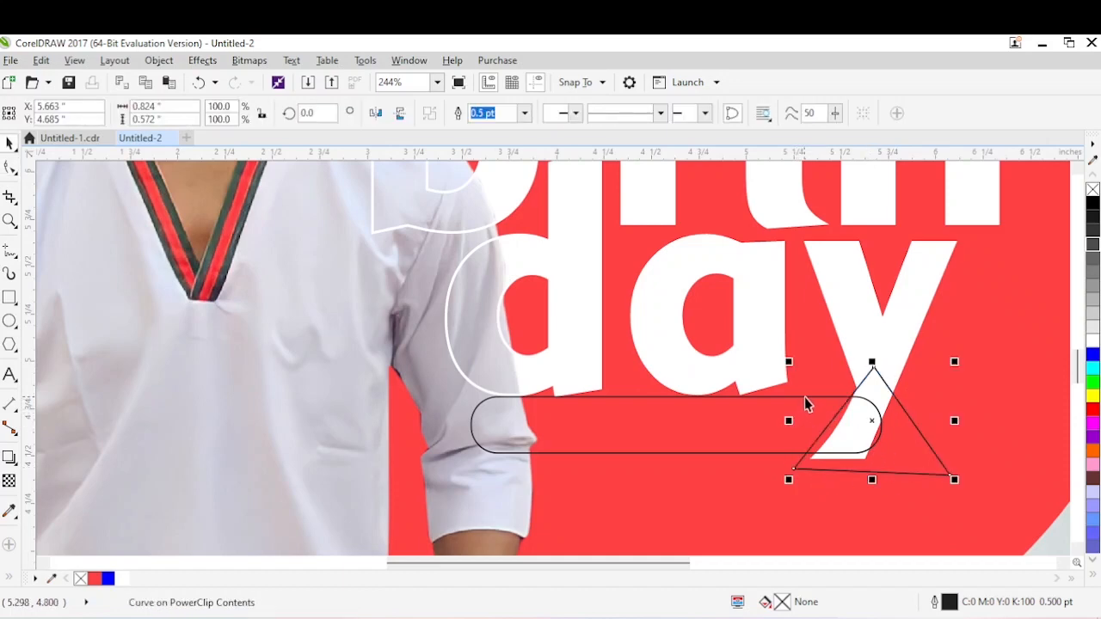
Trim the rounded bar with the triangle to slant its end along the y, and delete the triangle.
left_click(804, 397, "shift")
left_click(482, 114)
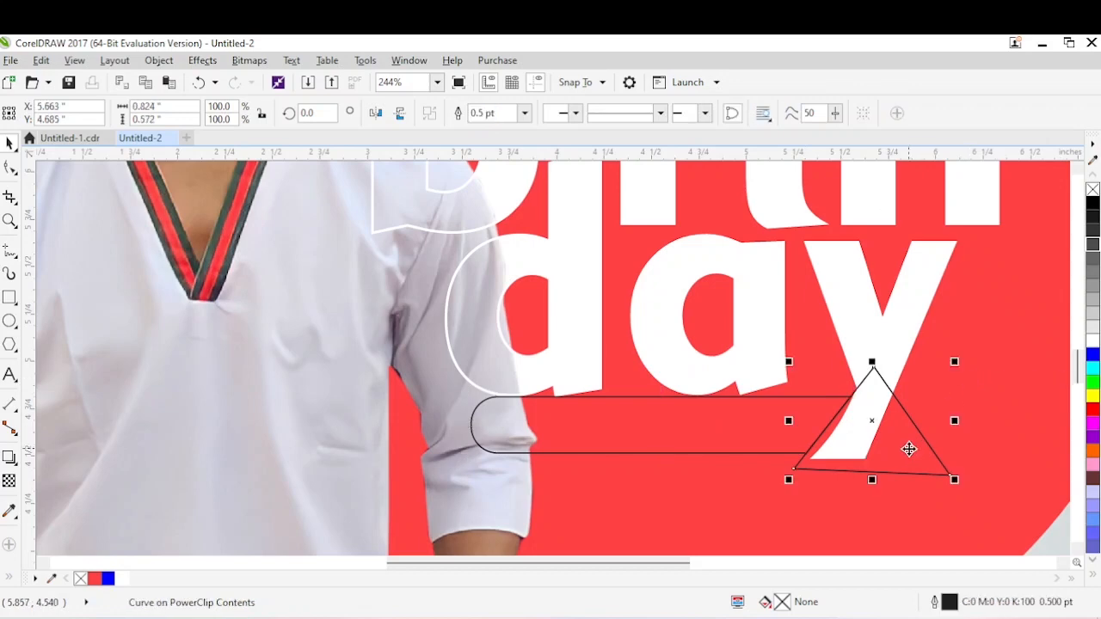
key("Delete")
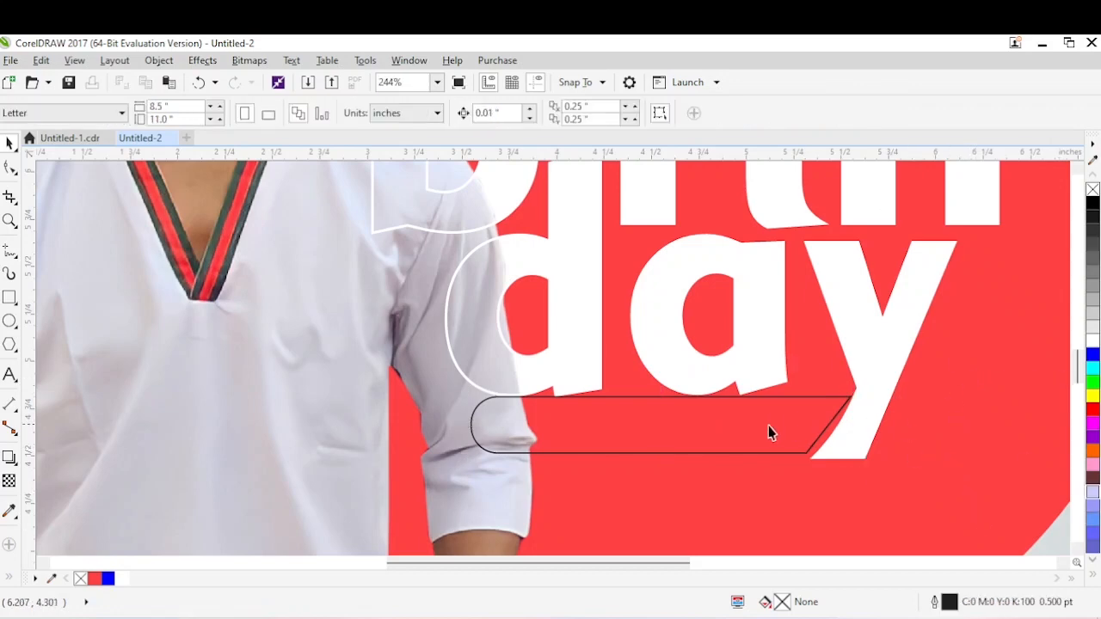
Fill the trimmed bar with white and remove its outline.
left_click(770, 433)
left_click(1093, 339)
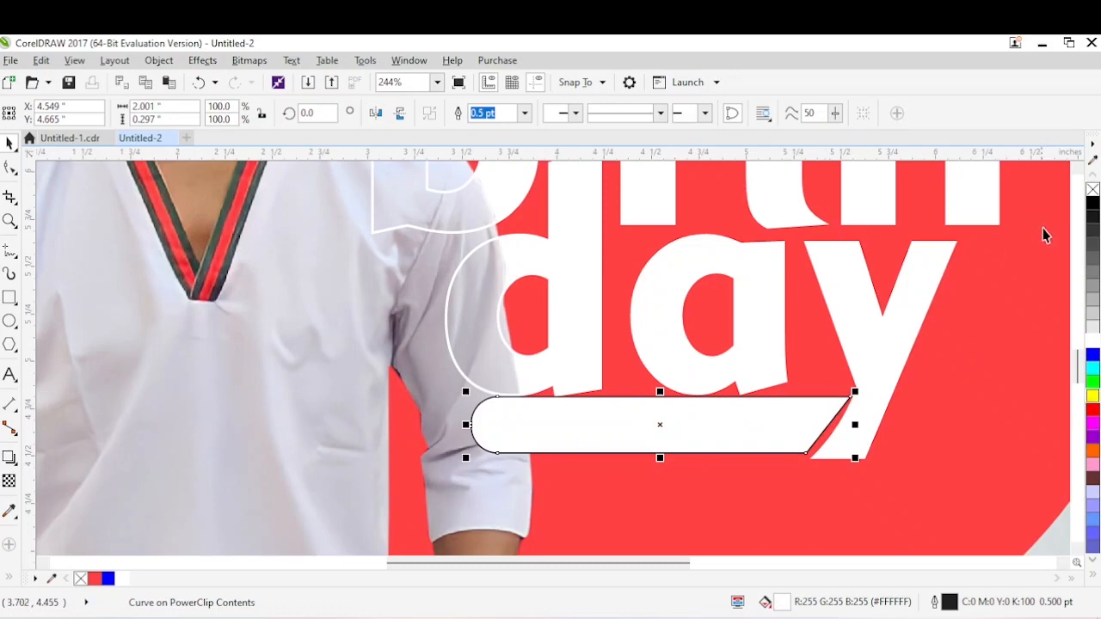
right_click(1092, 189)
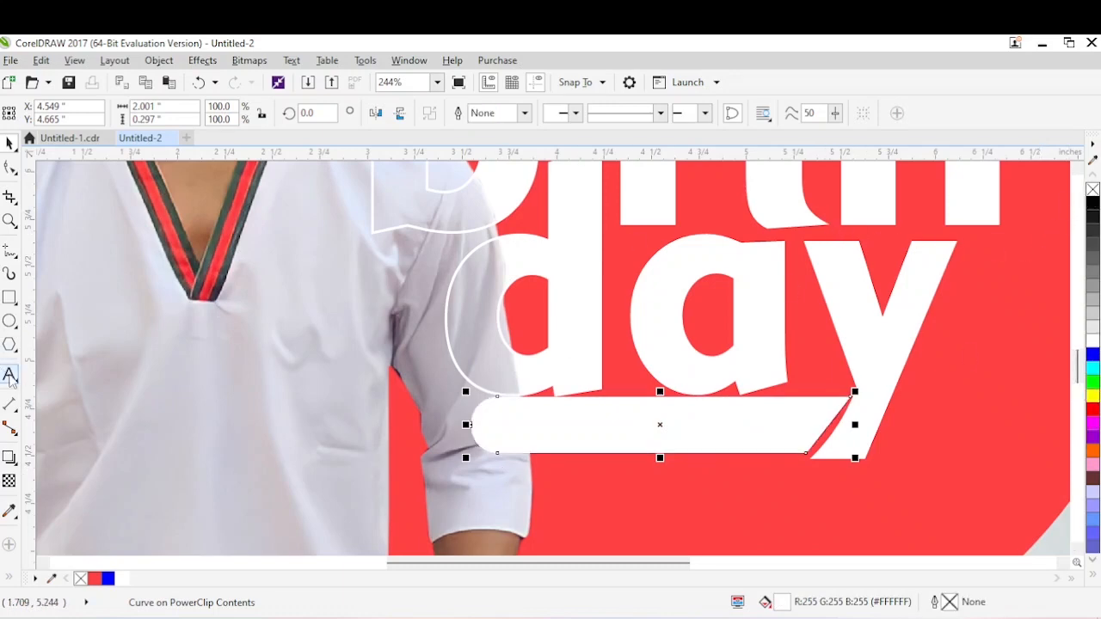
Add the celebrant's name as artistic text over the shirt and convert it to uppercase.
left_click(10, 379)
left_click(170, 451)
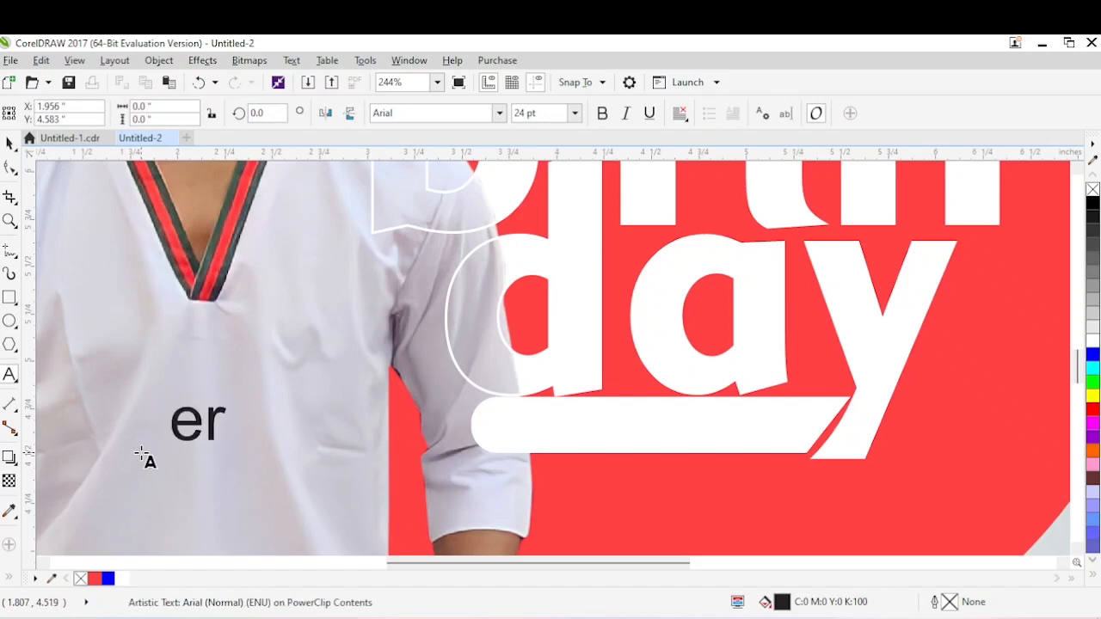
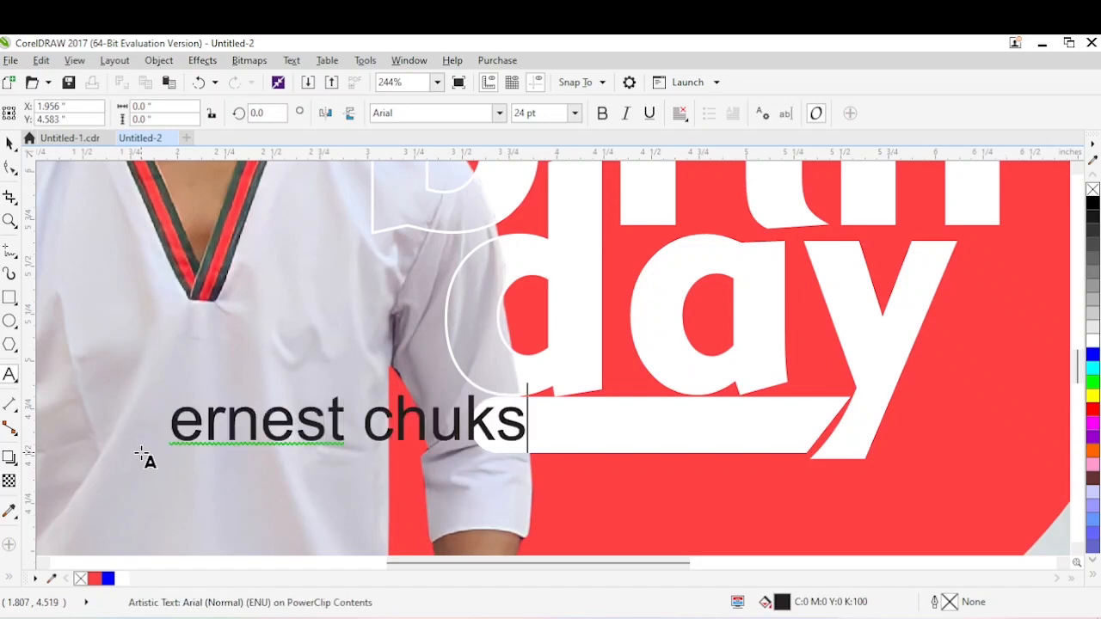
key("ctrl+a")
key("shift+F3")
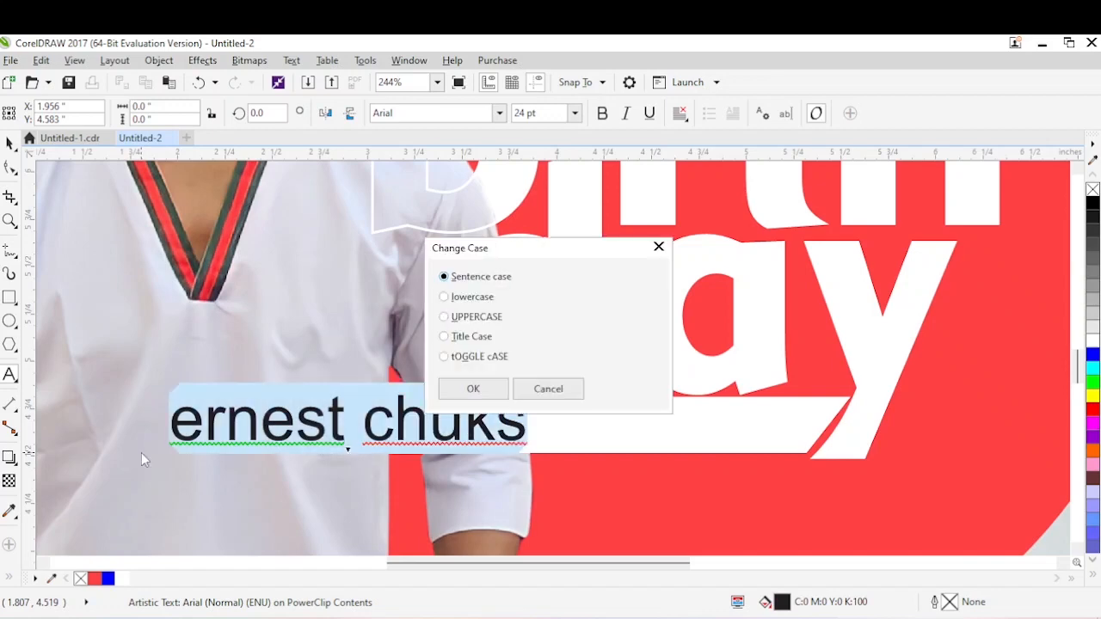
key("Down")
key("Down")
key("Return")
key("ctrl+space")
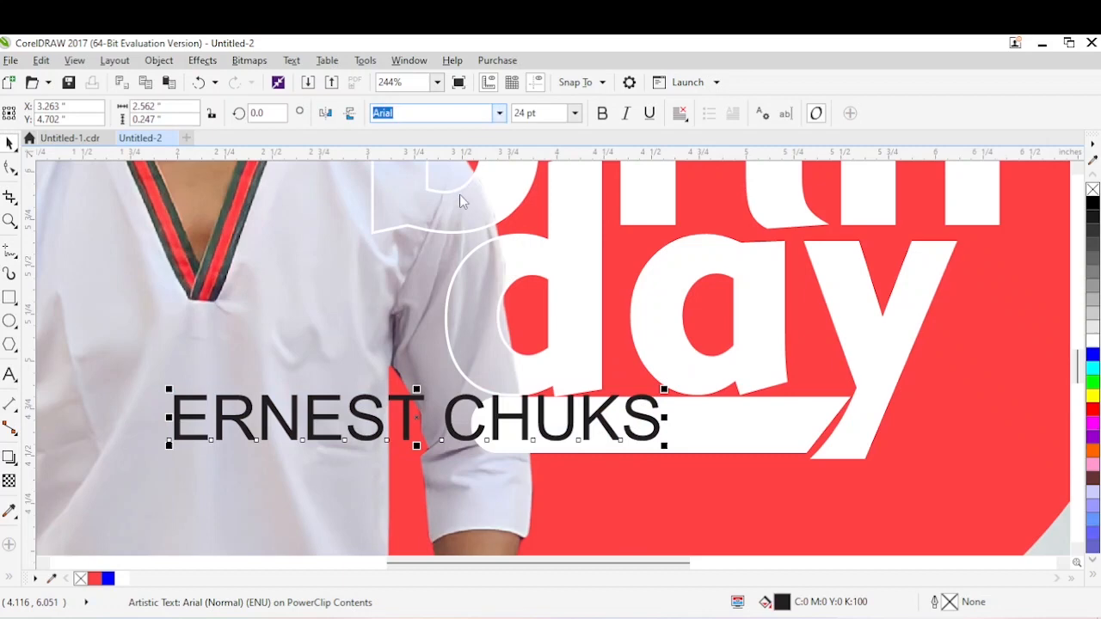
Set the name in Franklin Gothic Heavy, scale it to about 16 pt and place it inside the white bar under "day".
left_click(499, 113)
key("Escape")
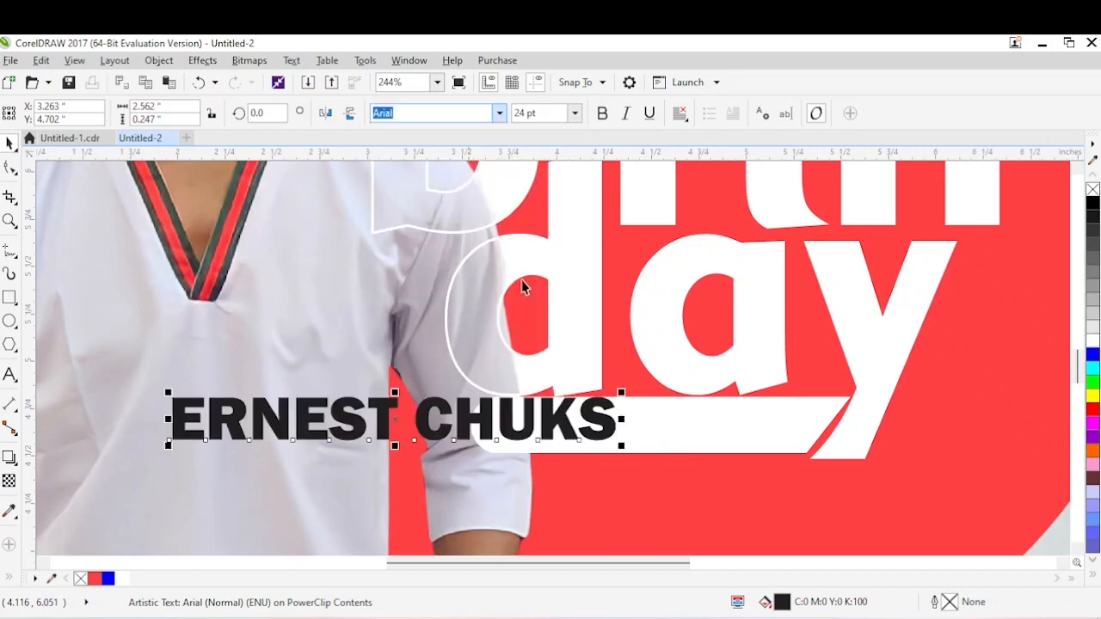
left_click_drag(616, 425, 779, 448)
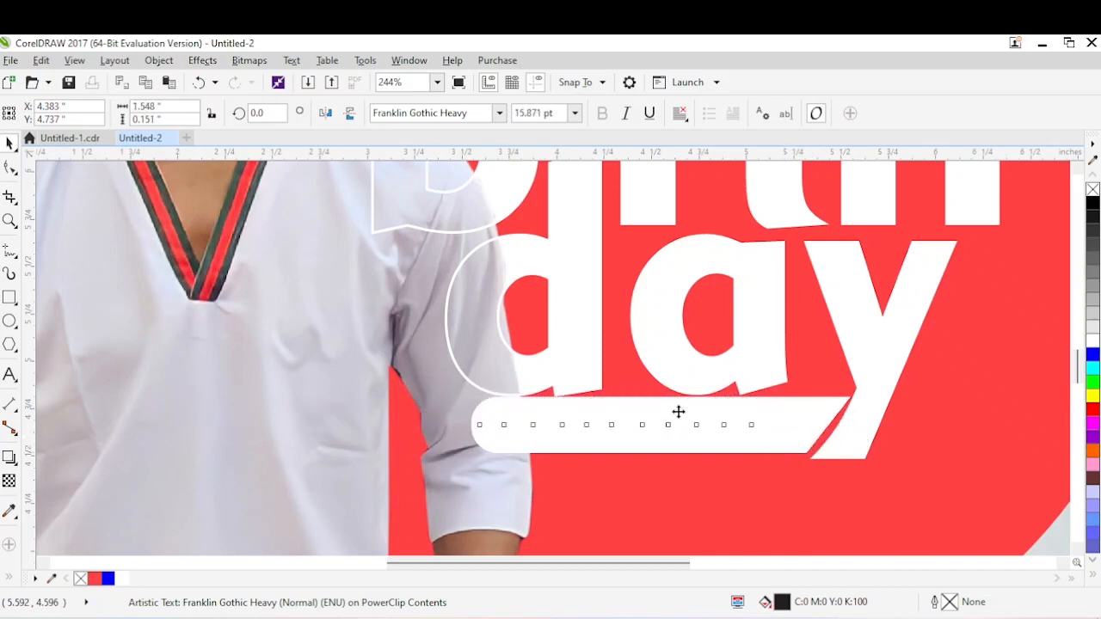
left_click_drag(628, 406, 654, 430)
left_click_drag(803, 402, 809, 401)
left_click_drag(653, 429, 647, 427)
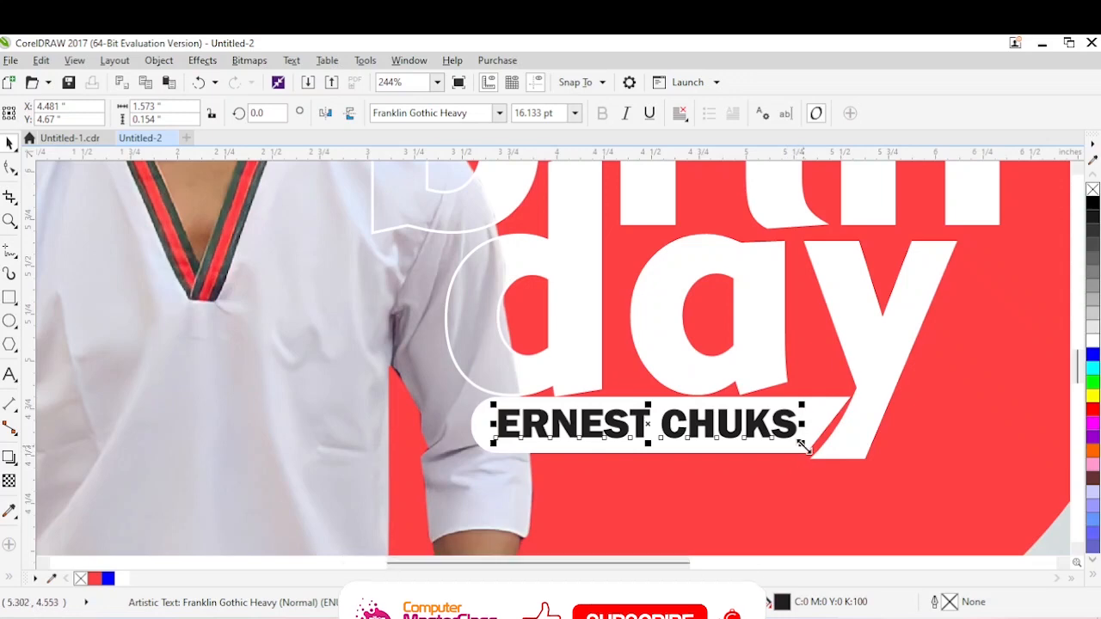
left_click_drag(804, 446, 805, 447)
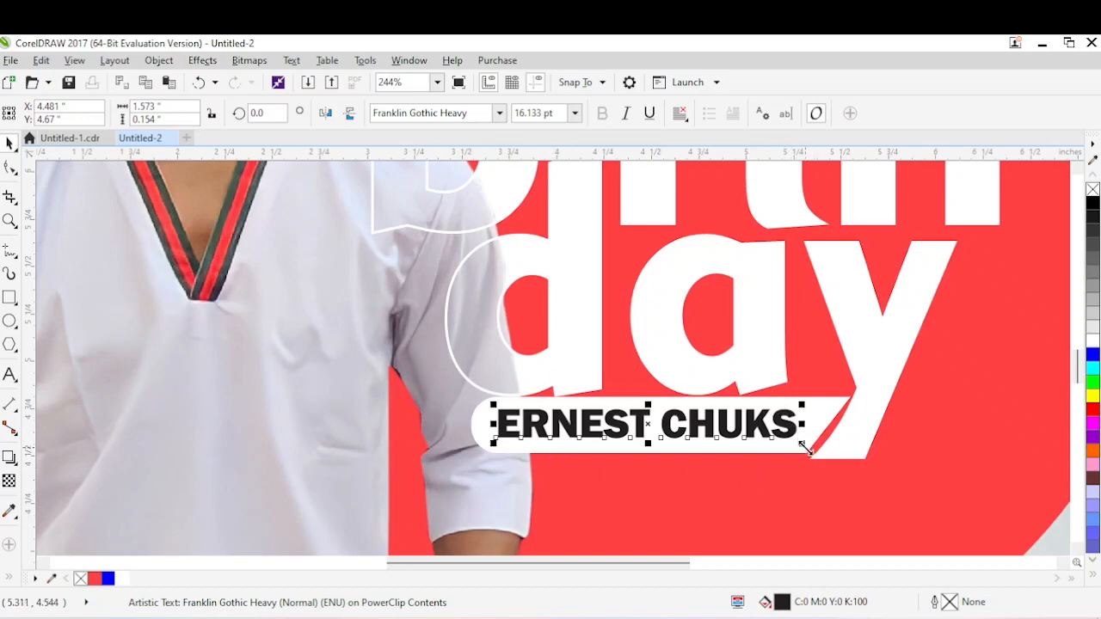
Enlarge the name to about 16.35 pt and cut its letters out of the white bar.
mouse_move(802, 441)
left_mouse_down()
mouse_move(816, 455)
mouse_move(807, 446)
left_mouse_up()
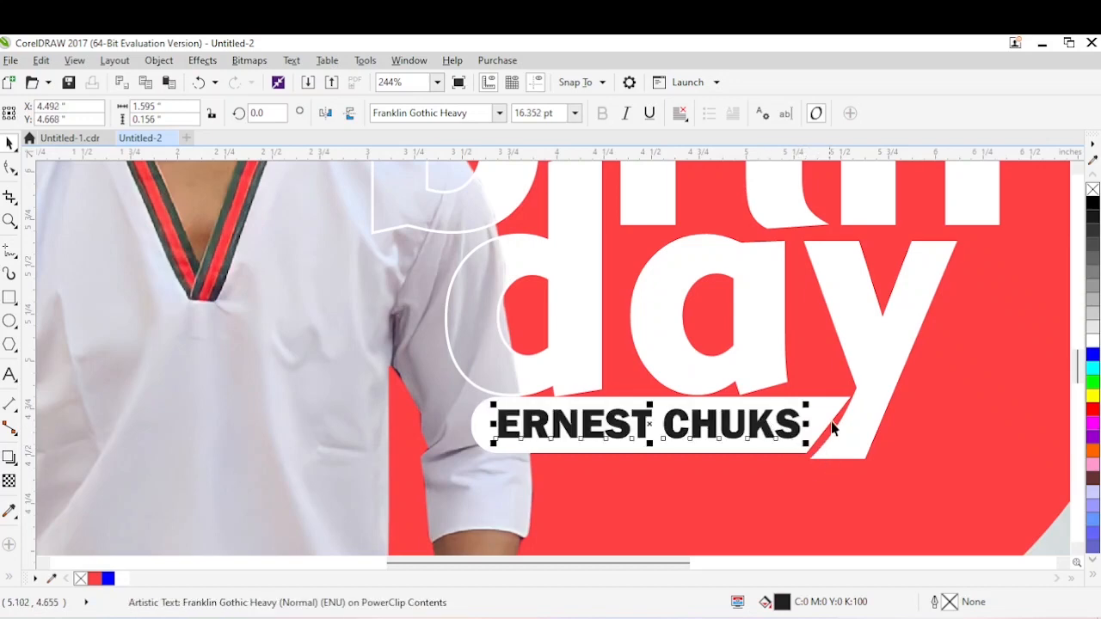
left_click(833, 428)
left_click(736, 422, "shift")
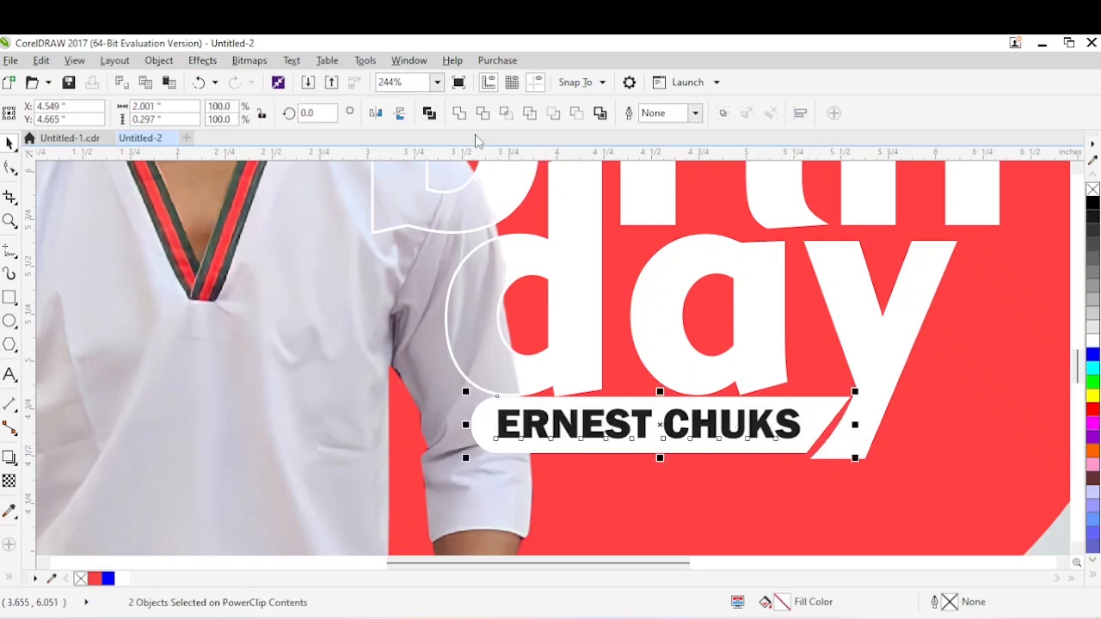
left_click(763, 443)
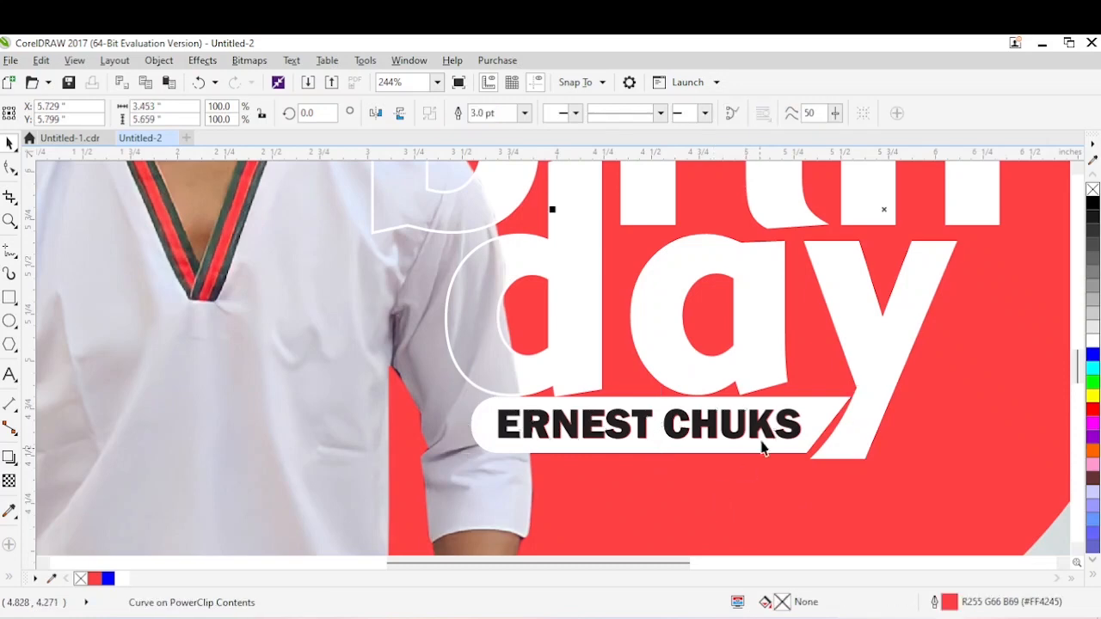
left_click(770, 430)
key("Escape")
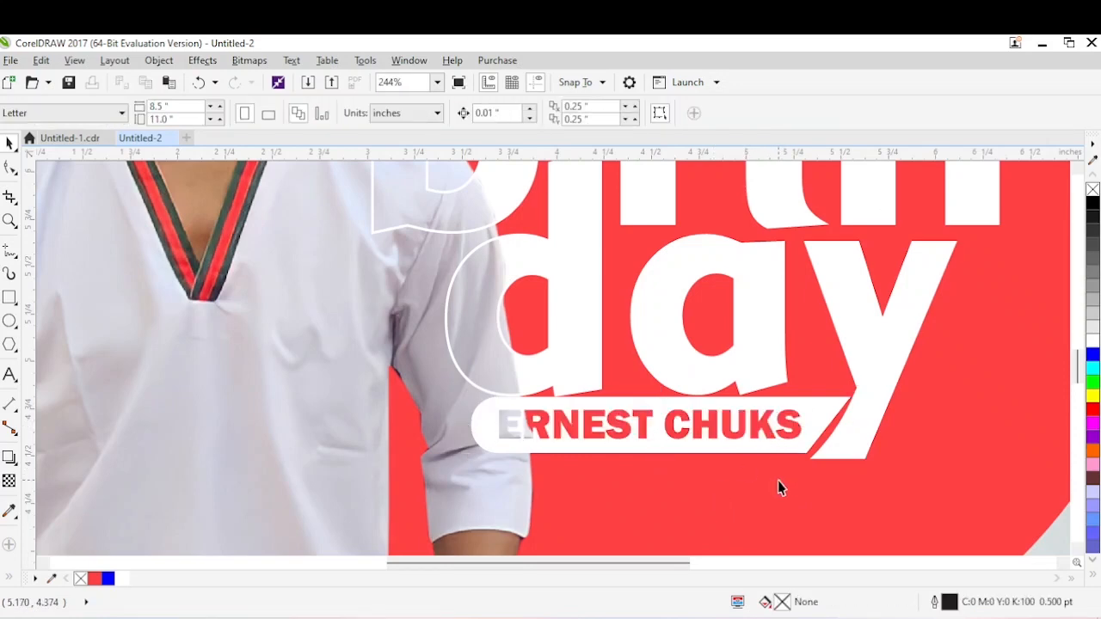
Scale the cut-out name bar down proportionally to about 94.7 %, keeping its slanted end against the y.
left_click(754, 432)
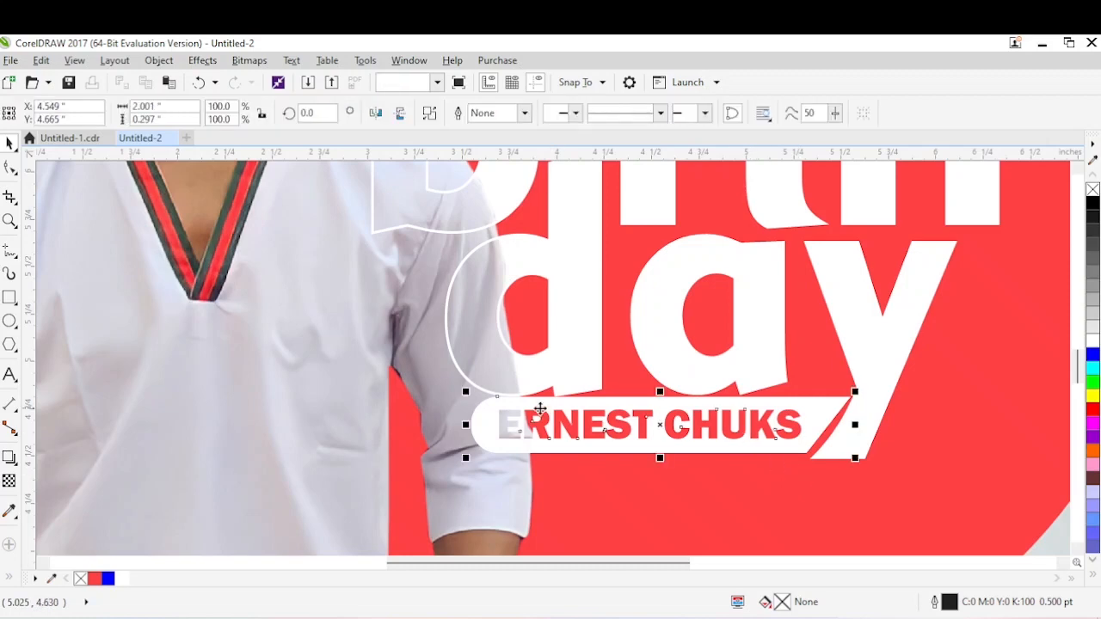
left_click_drag(467, 392, 484, 393)
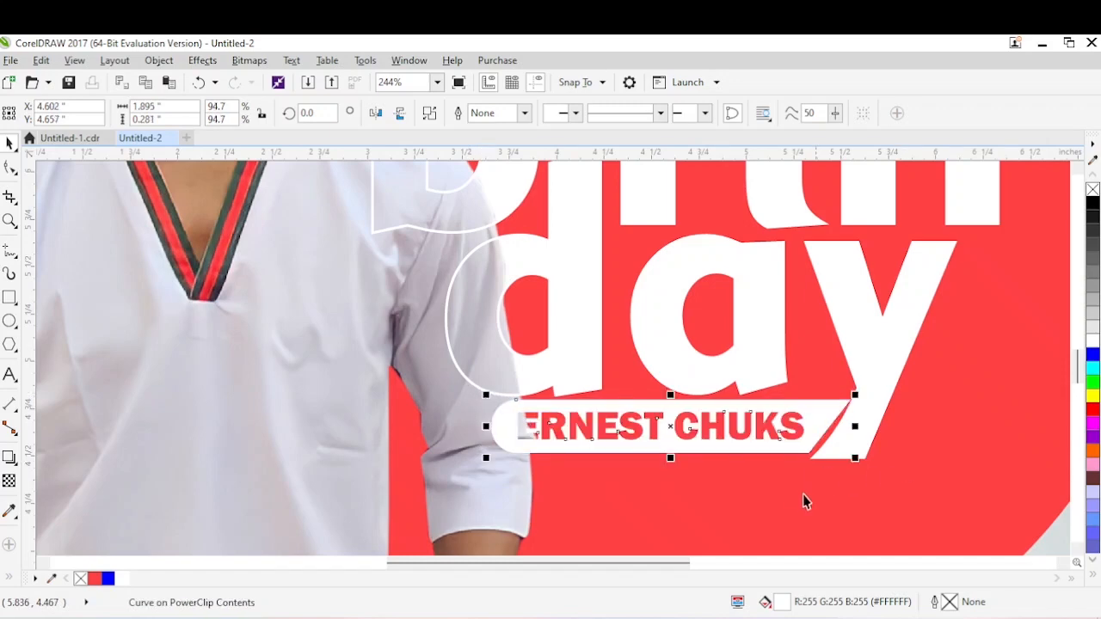
left_click(798, 495)
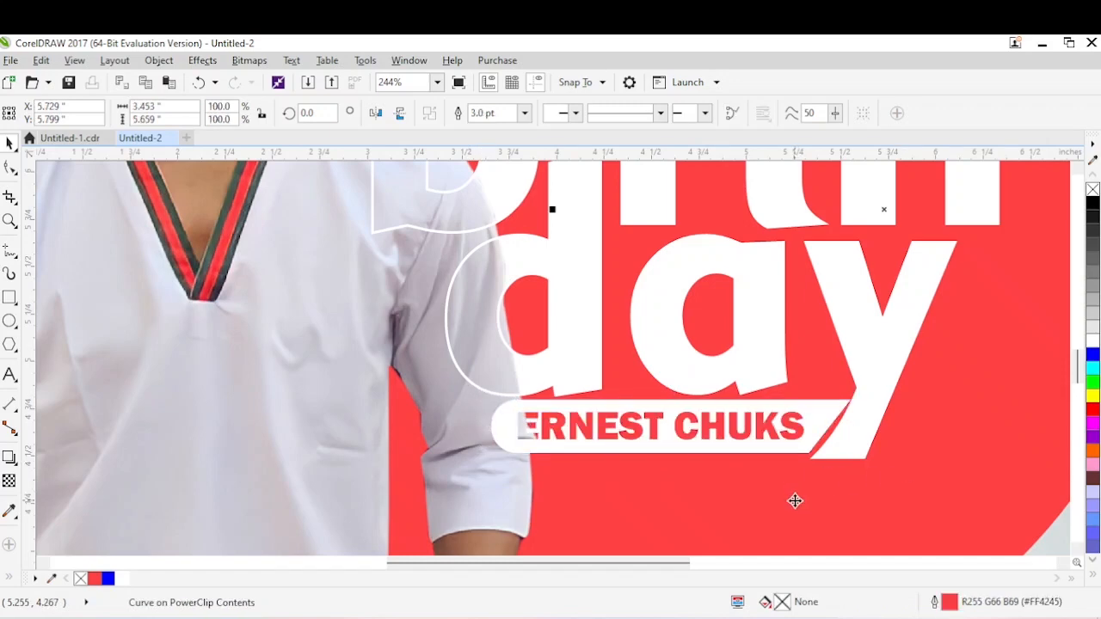
Add the quote “cheers to you for another trip around the sun” as three lines of artistic text below the name bar.
scroll(795, 500, "down", 3)
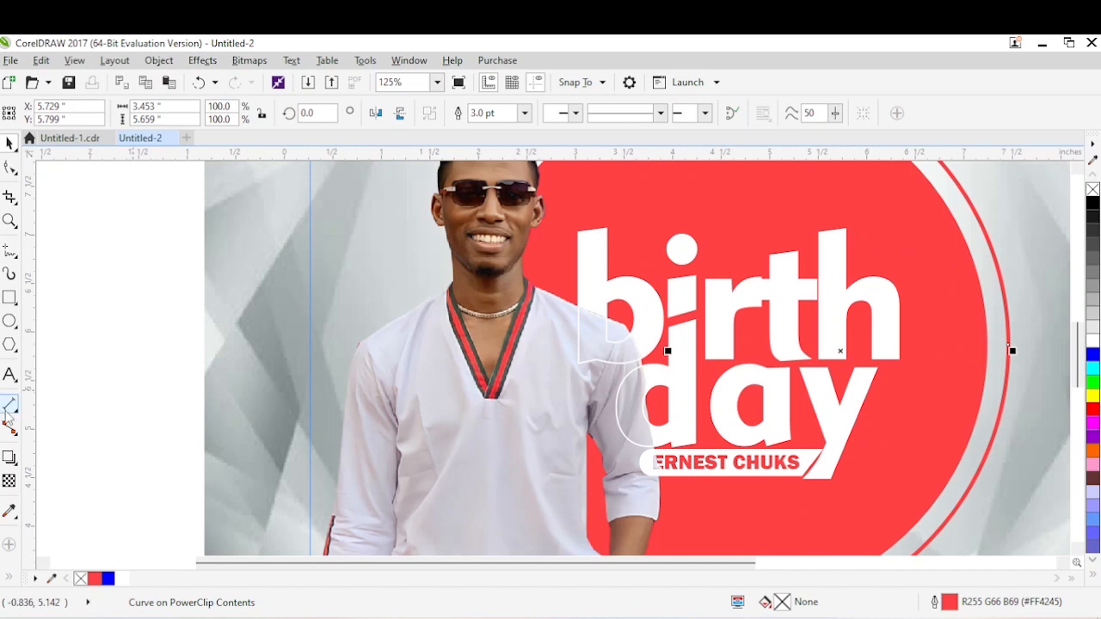
left_click(10, 375)
left_click(709, 518)
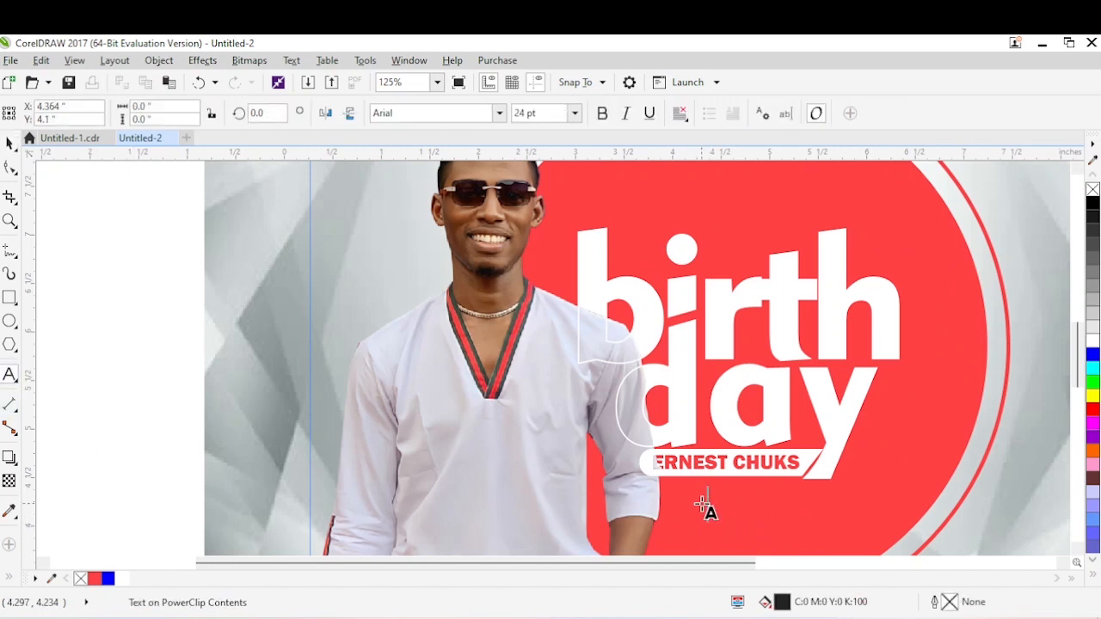
type("ch")
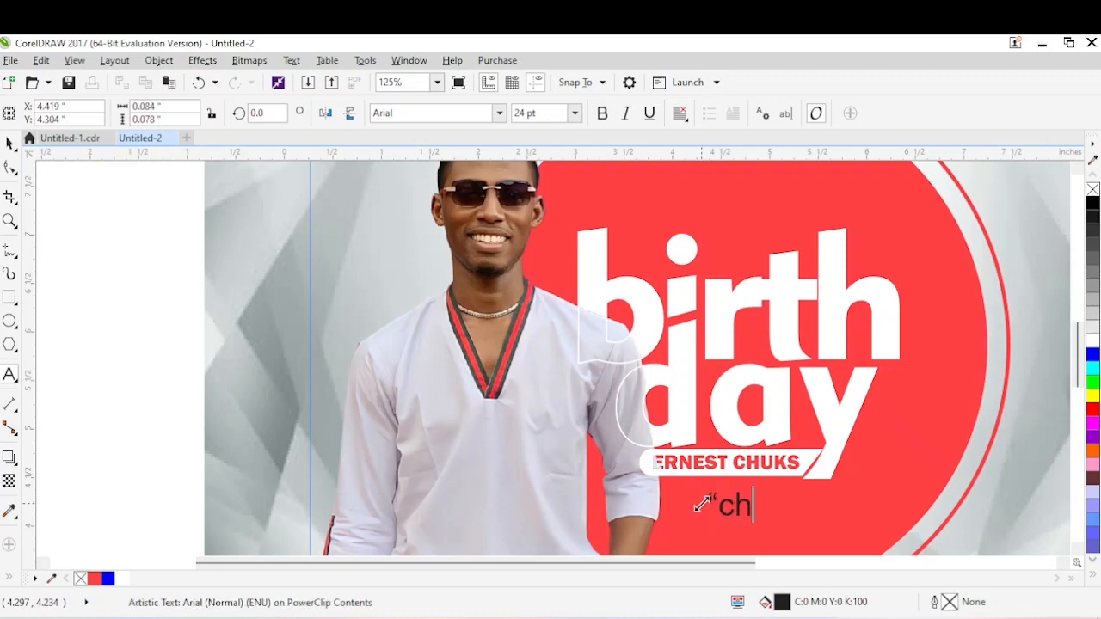
type("eers to you ")
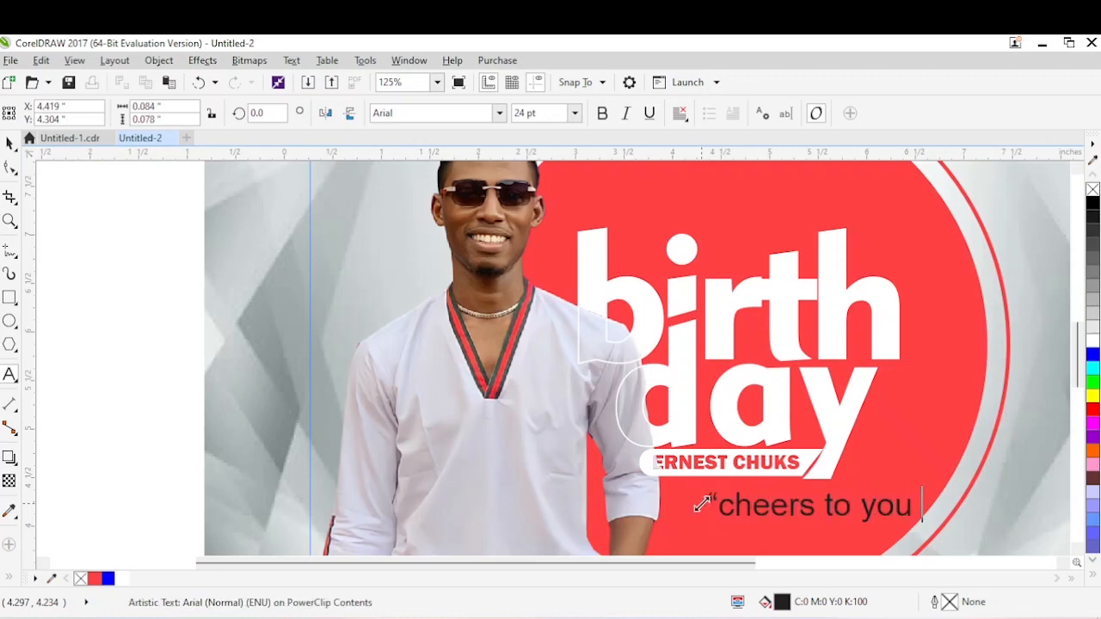
type("for anothe")
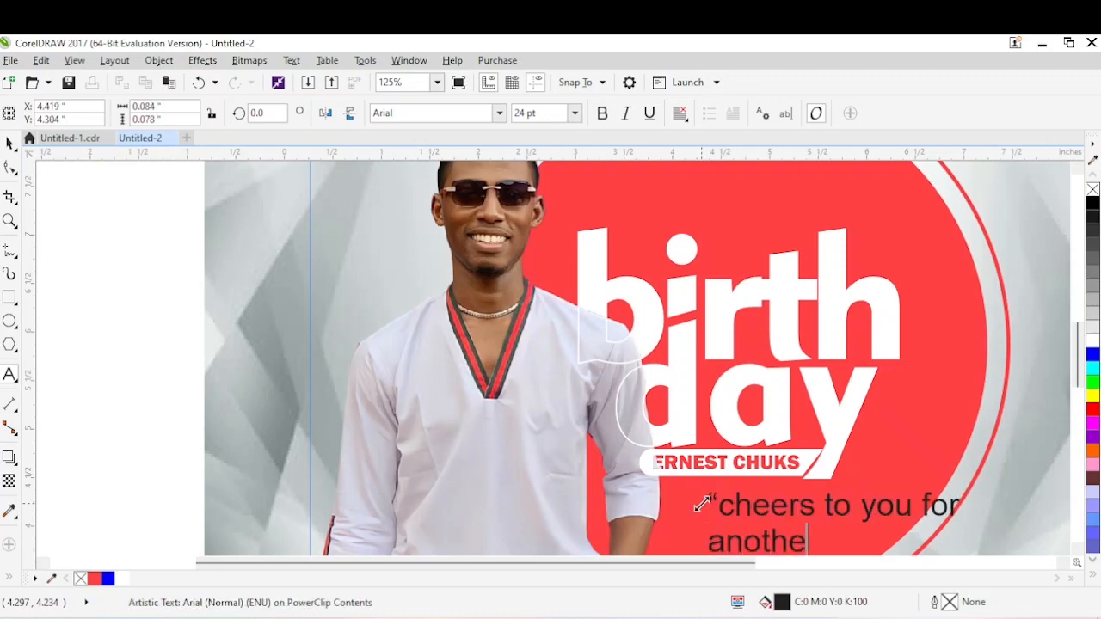
type("r trip around")
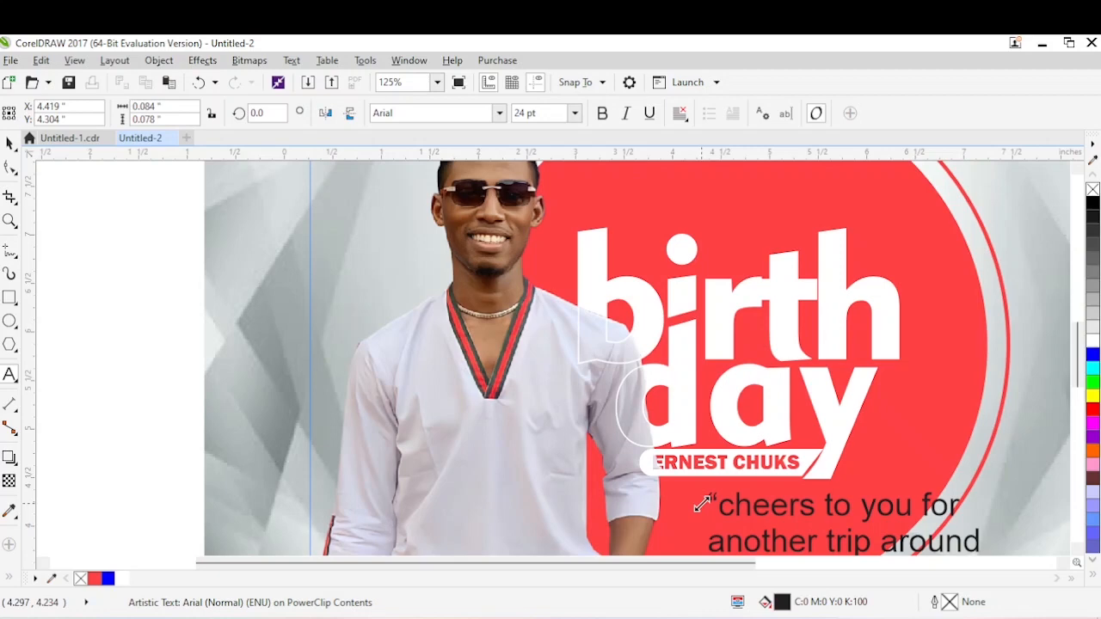
key("ctrl+space")
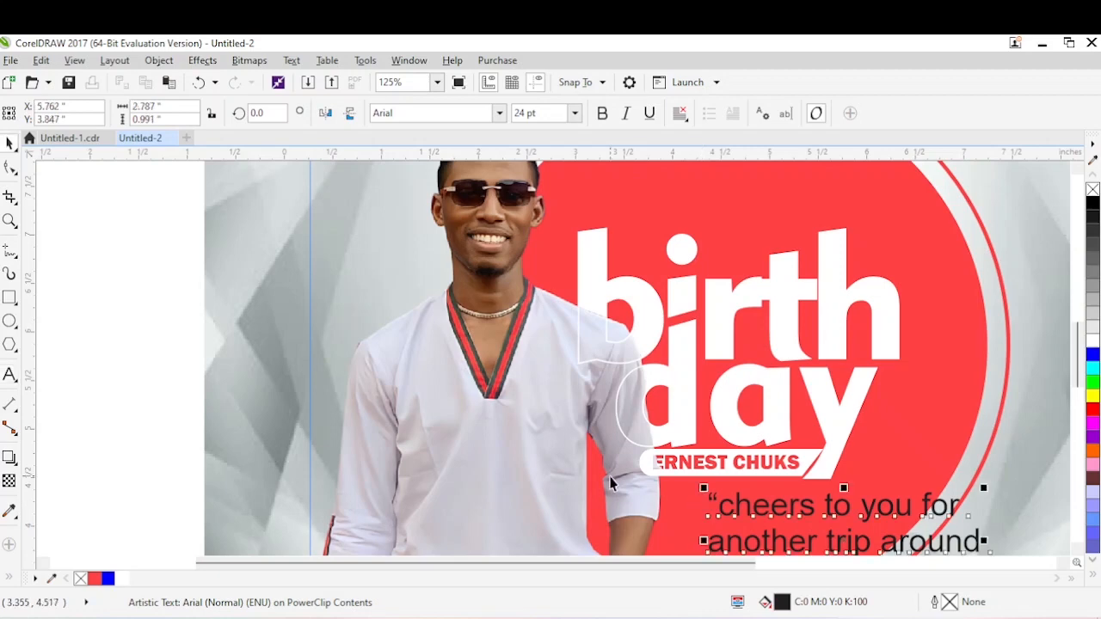
Scale the quote to about 16 pt, compare with the finished flyer in Untitled-1.cdr, and place the quote beneath the name bar.
key("F4")
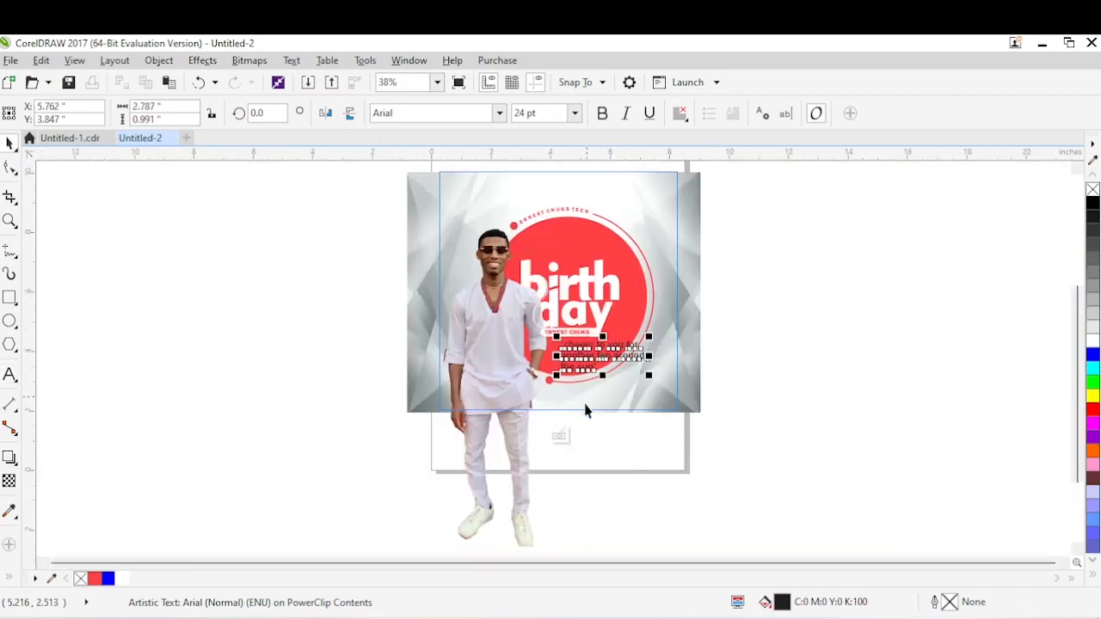
key("z")
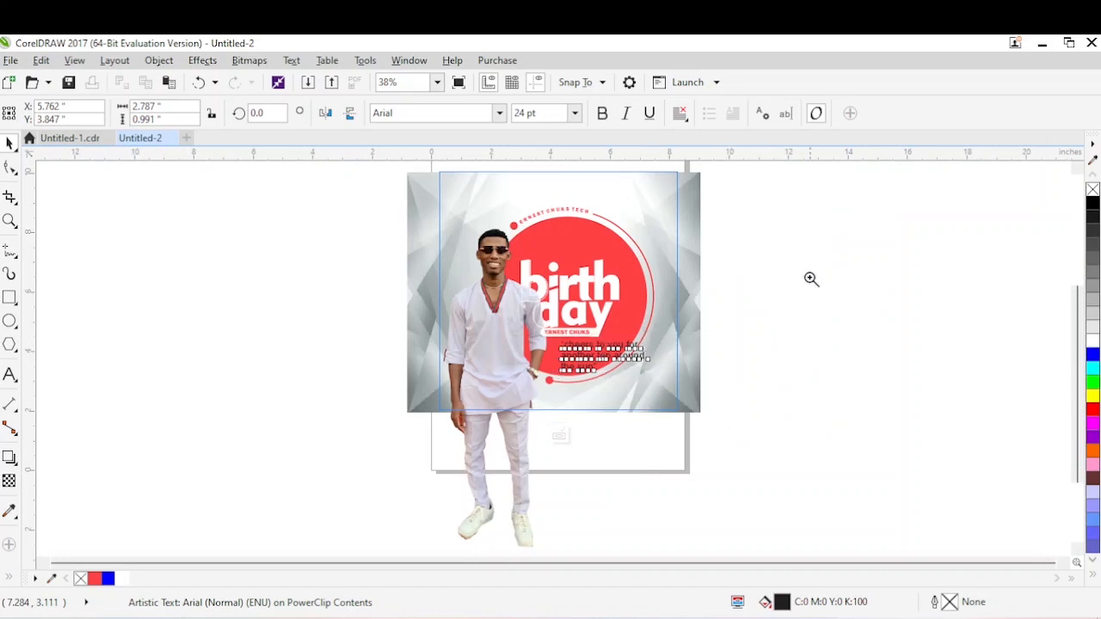
left_click_drag(794, 283, 398, 406)
key("space")
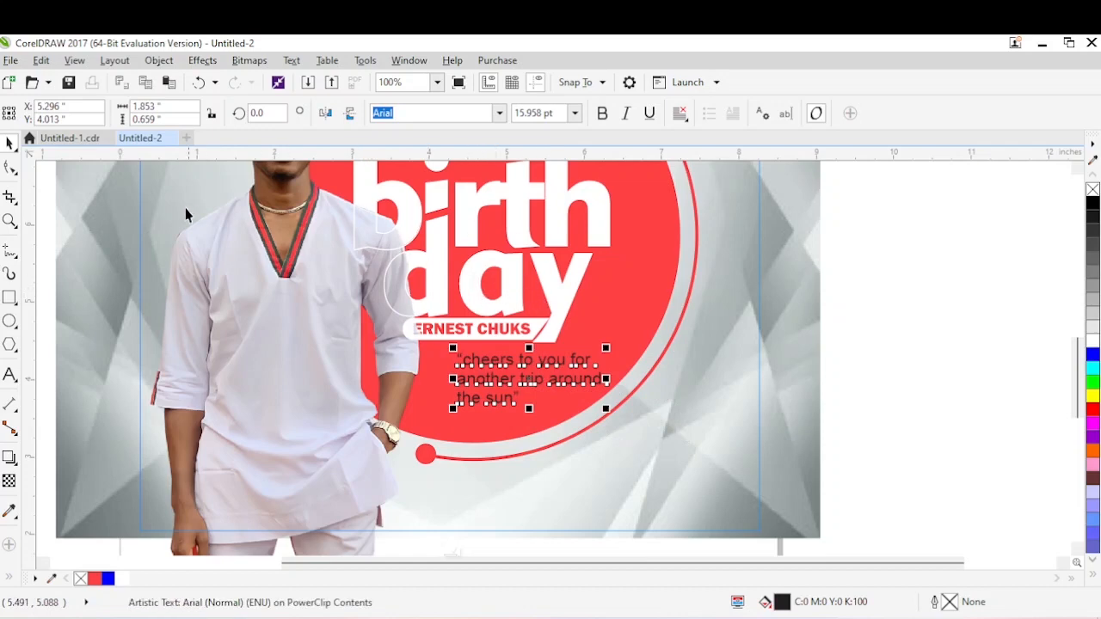
left_click(69, 138)
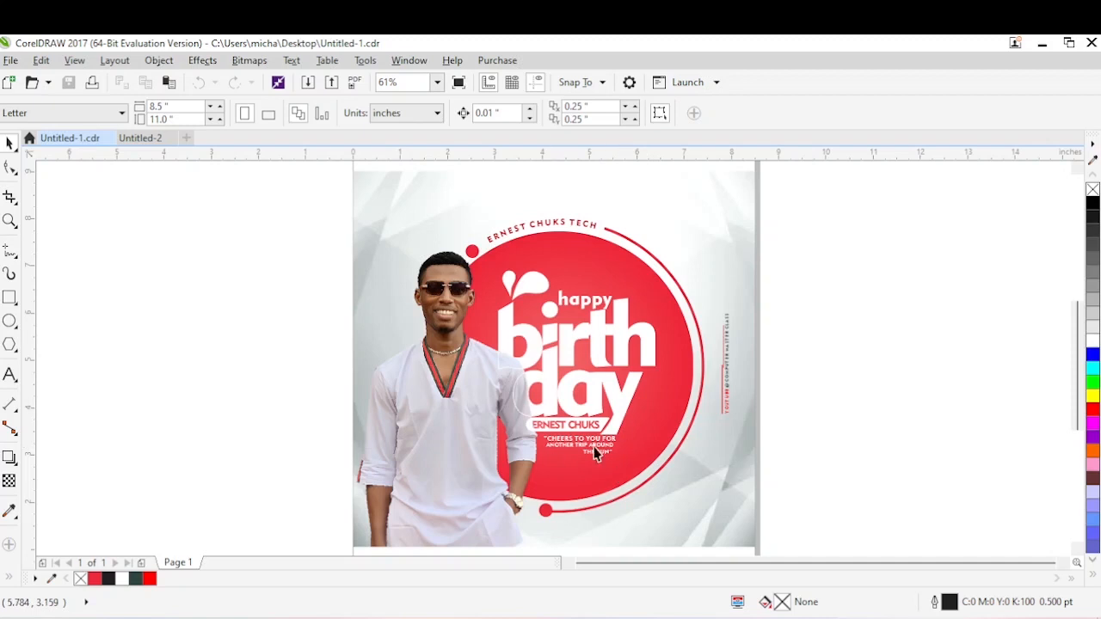
left_click(141, 138)
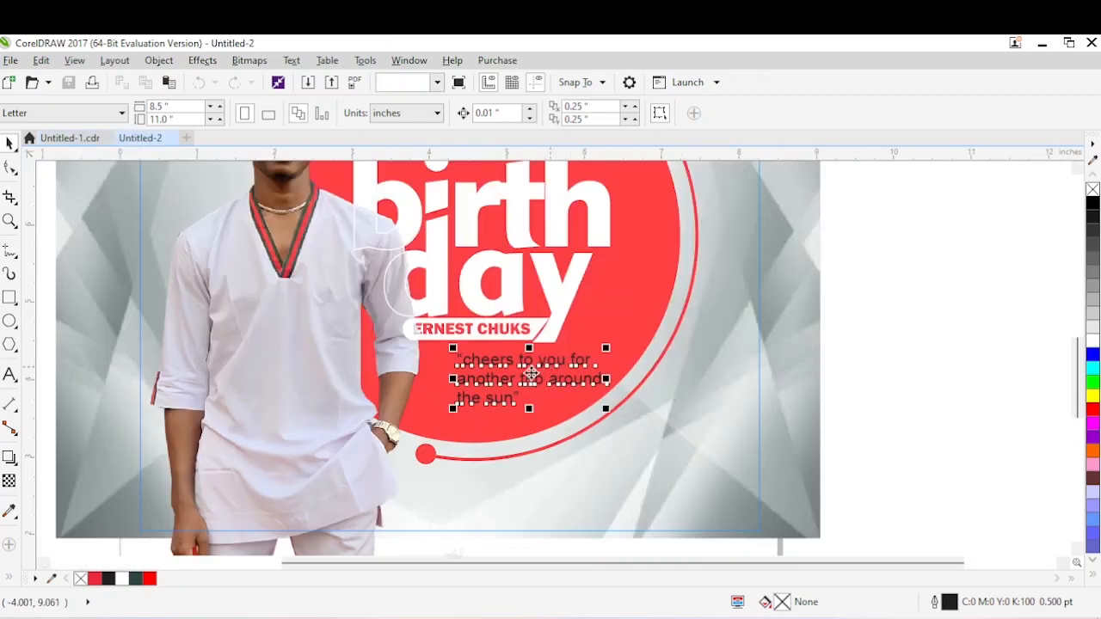
left_click_drag(529, 376, 504, 376)
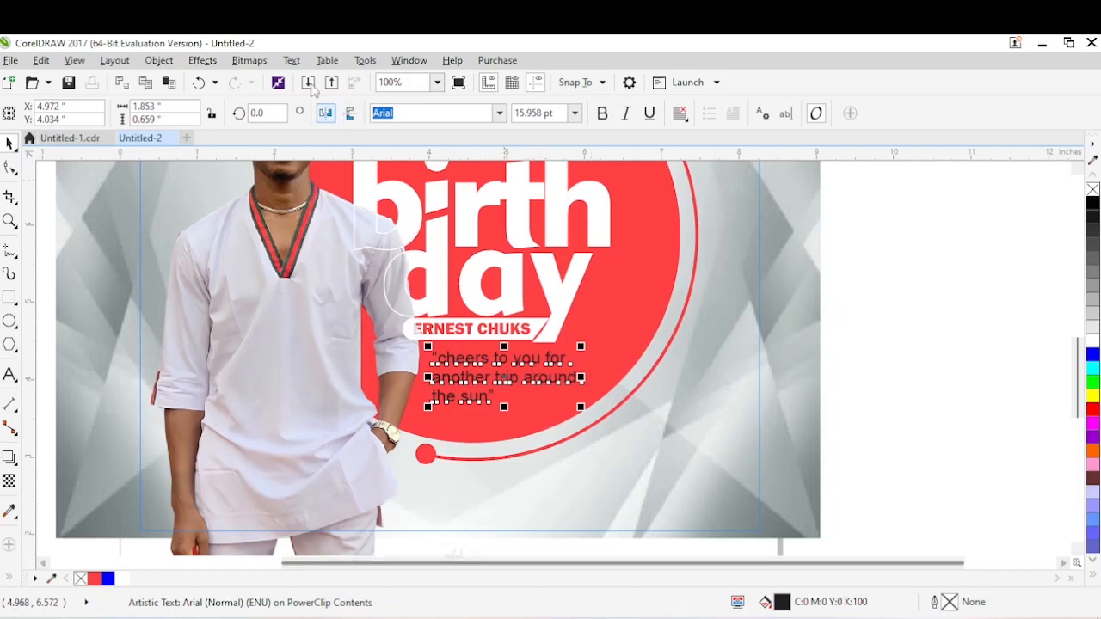
Convert the quote to uppercase.
left_click(292, 62)
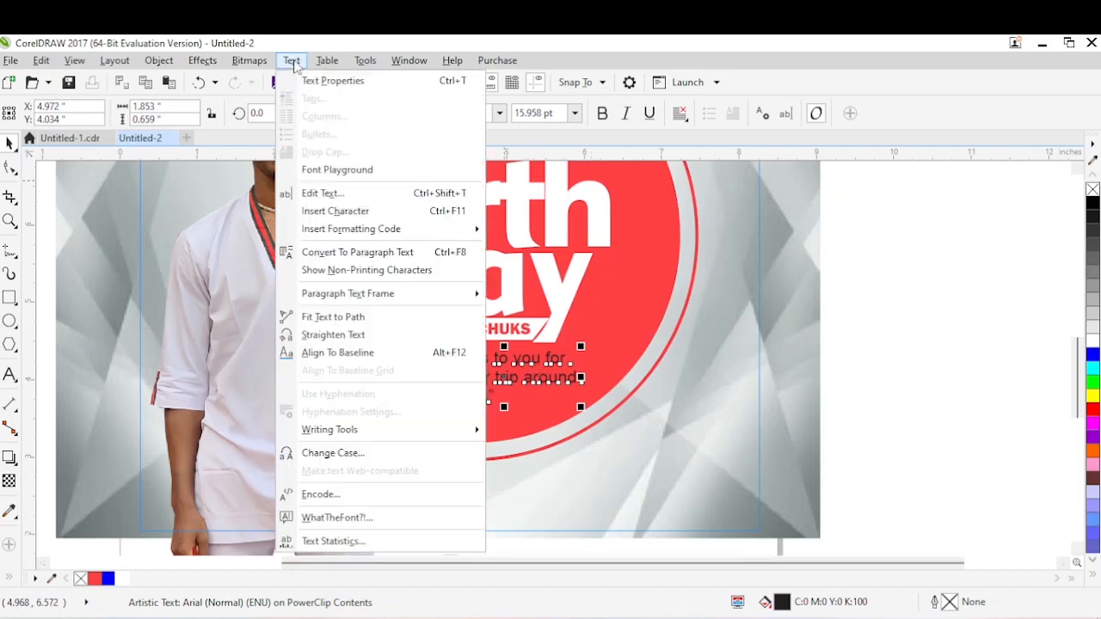
left_click(330, 454)
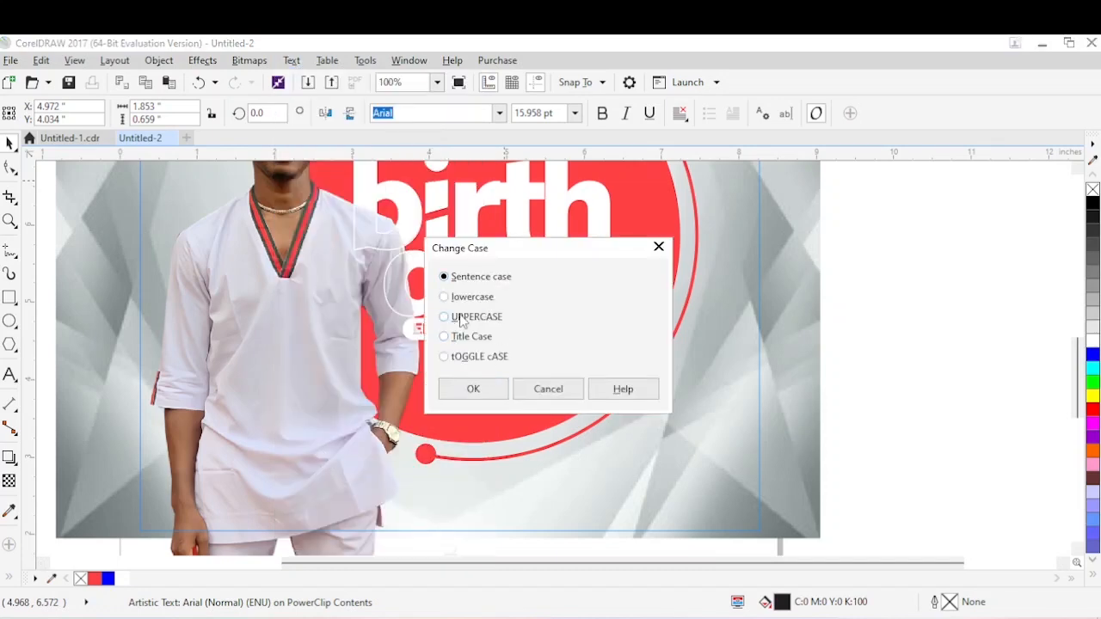
left_click(474, 396)
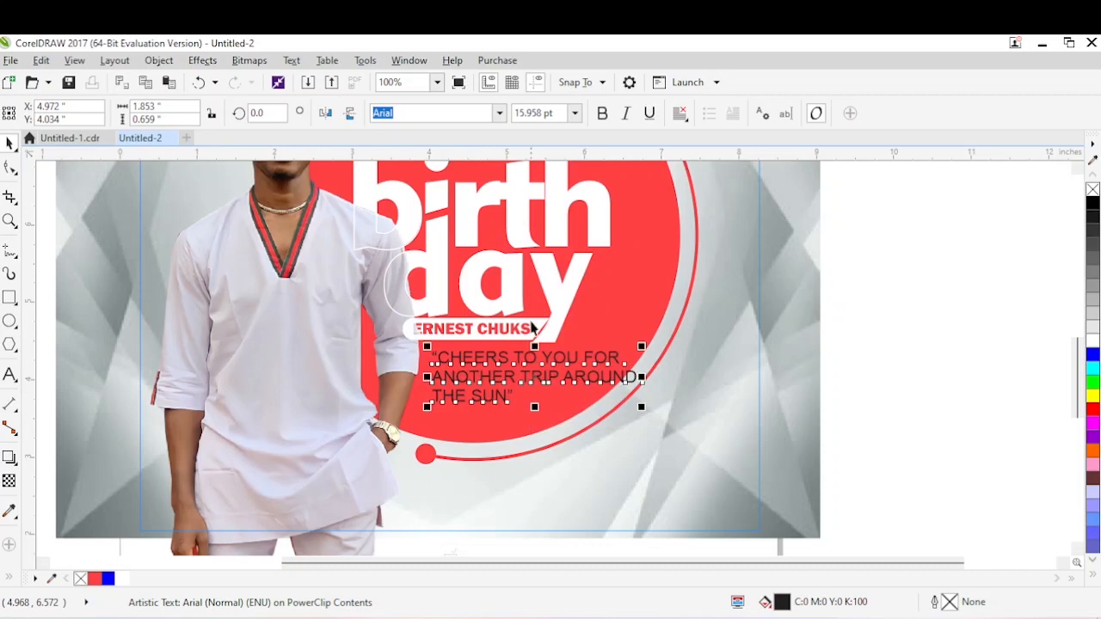
Set the quote in Geometr415 Blk BT and scale it down to about 10.11 pt.
left_click(499, 115)
left_click(442, 187)
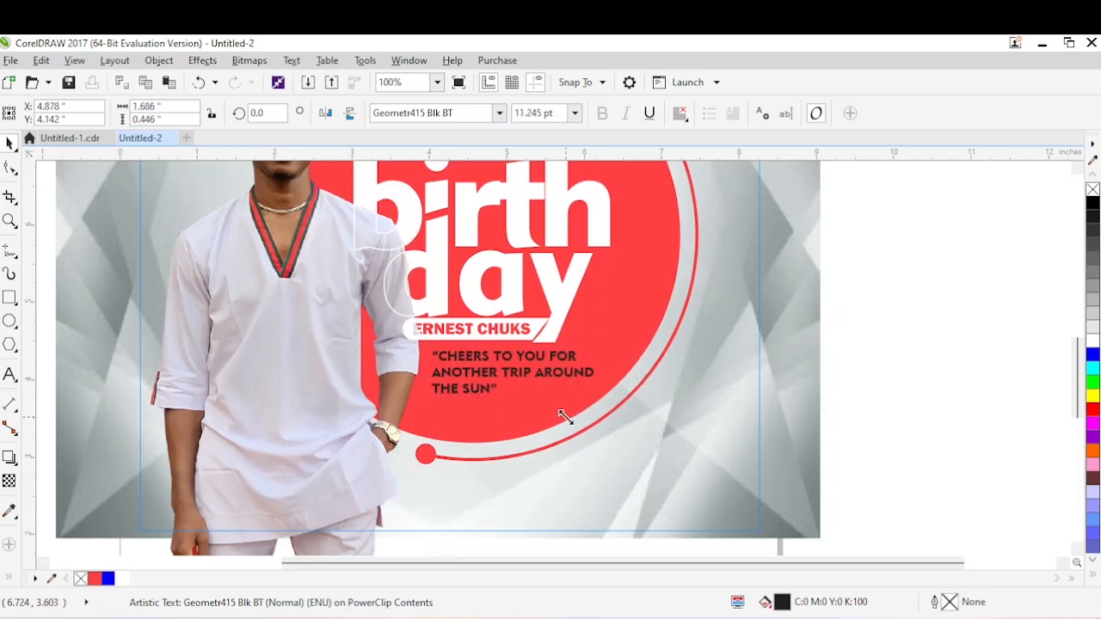
left_click_drag(566, 418, 564, 418)
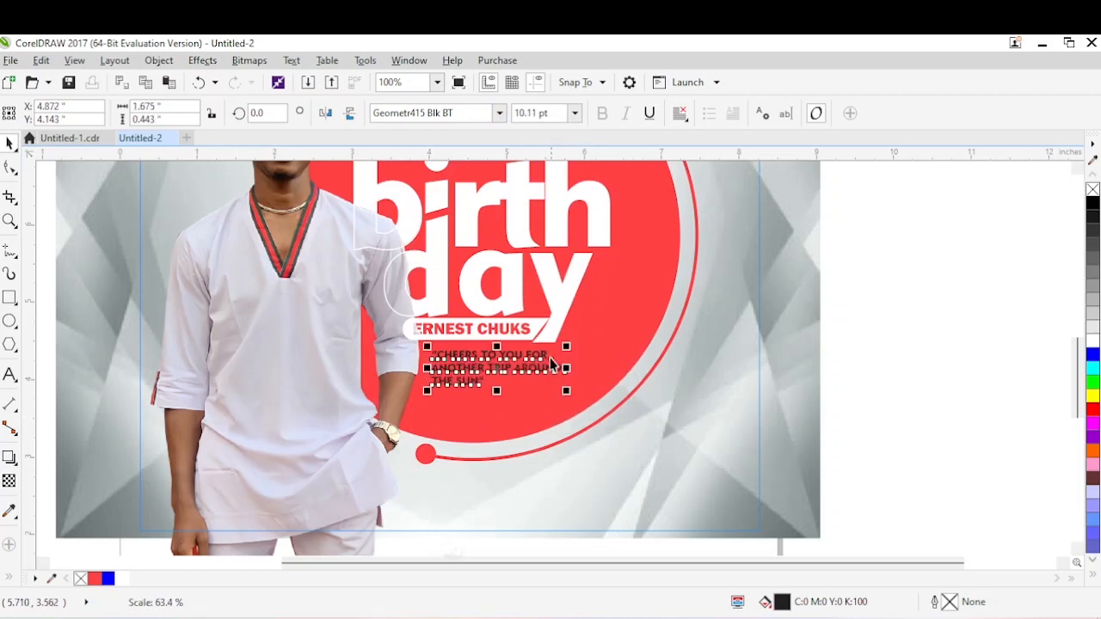
Right-align the quote's lines and move the text up close under the name bar.
double_click(539, 353)
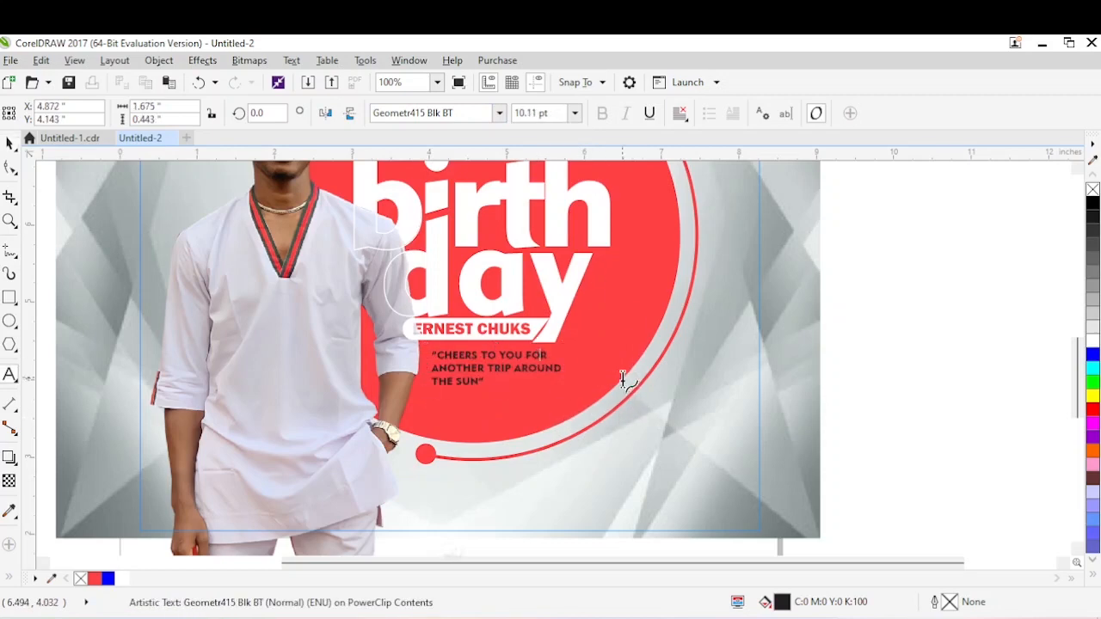
key("ctrl+r")
key("ctrl+space")
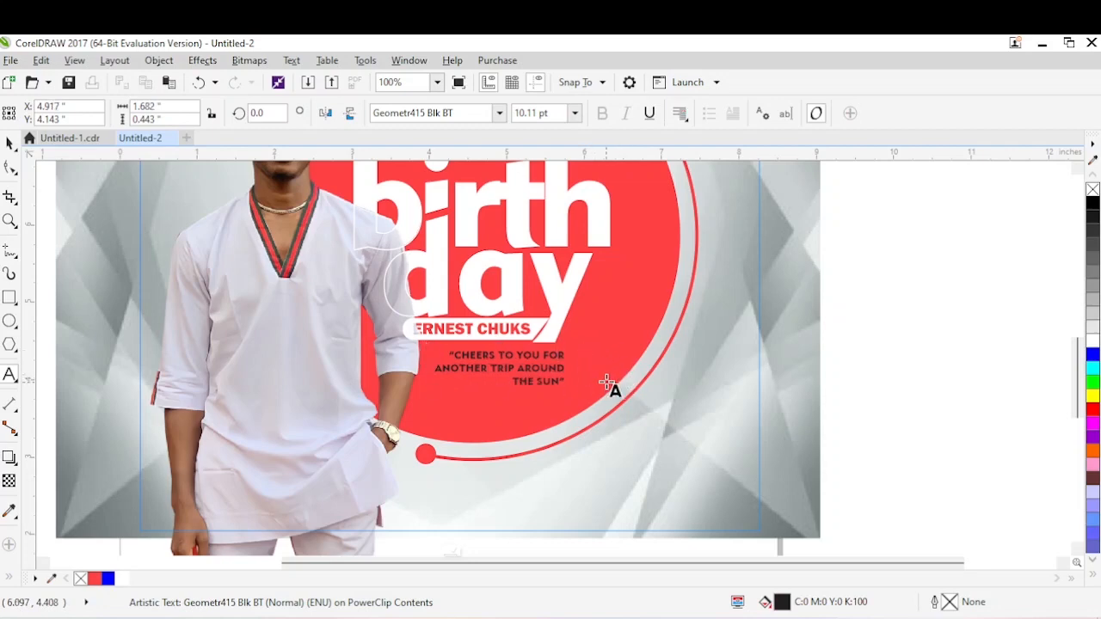
left_click_drag(558, 374, 543, 374)
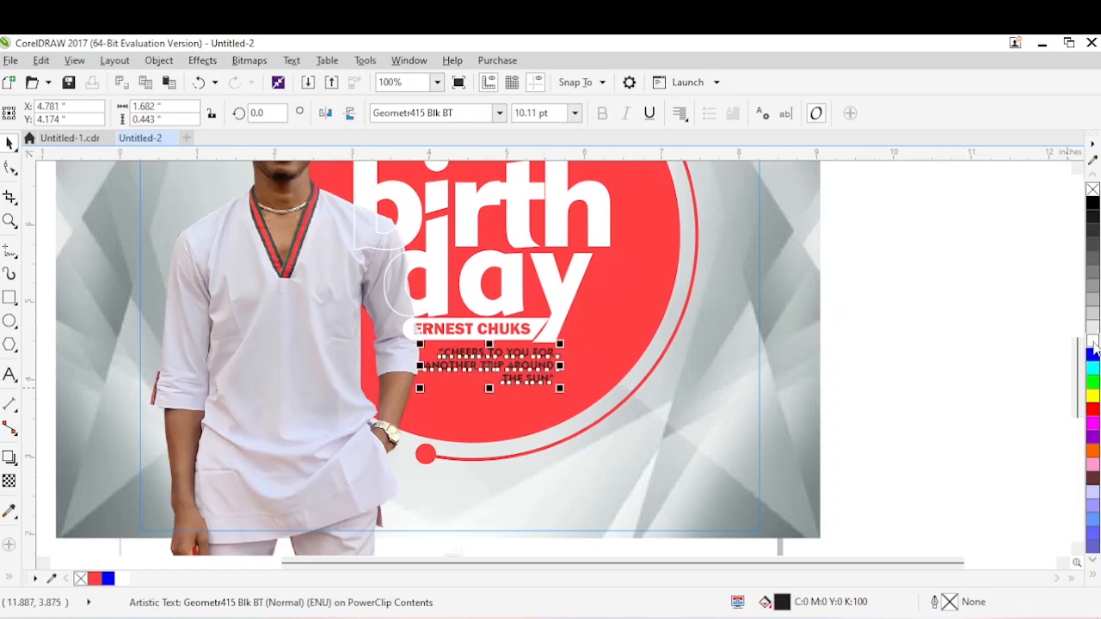
Fill the quote text with white.
key("Escape")
key("z")
left_click_drag(872, 267, 199, 456)
key("space")
Break the quote apart into separate lines and enlarge the first line to about 11.36 pt.
left_click(572, 397)
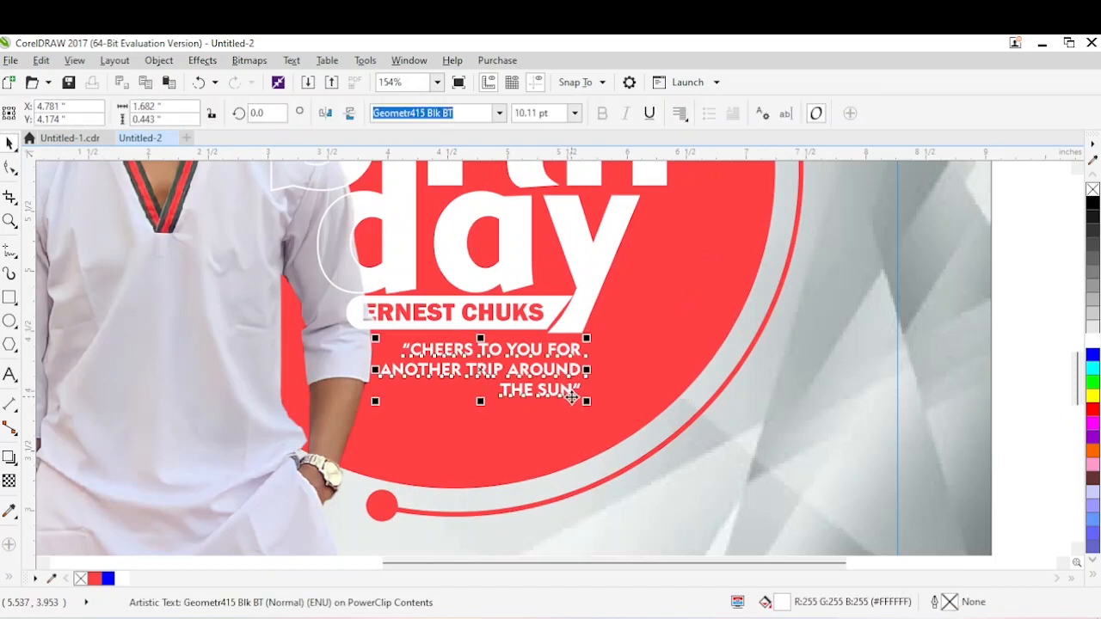
key("ctrl+k")
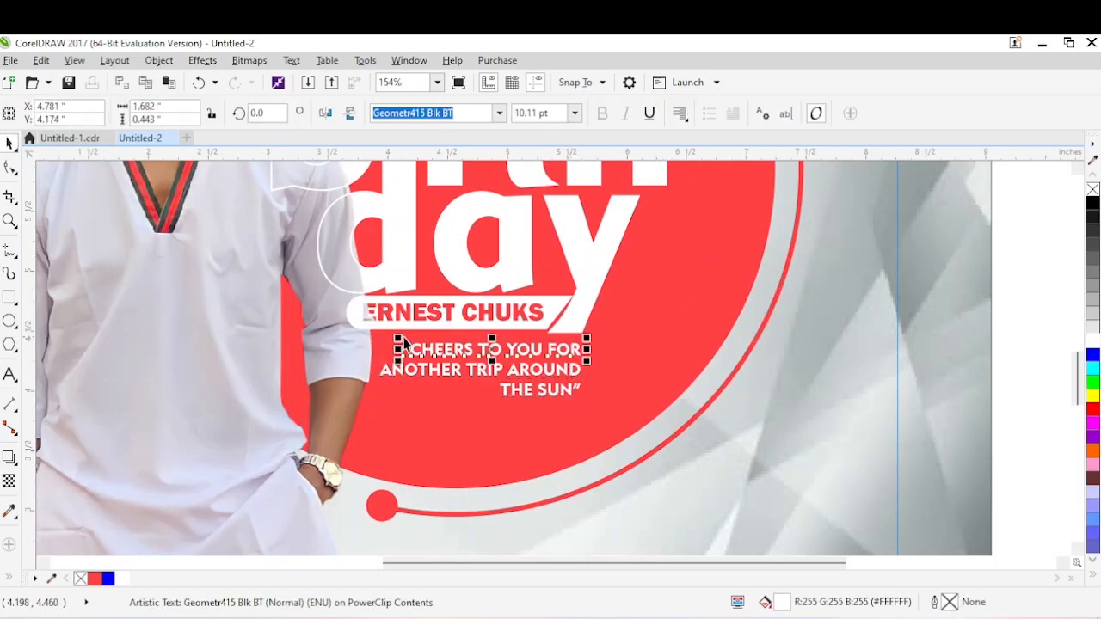
left_click_drag(397, 336, 376, 320)
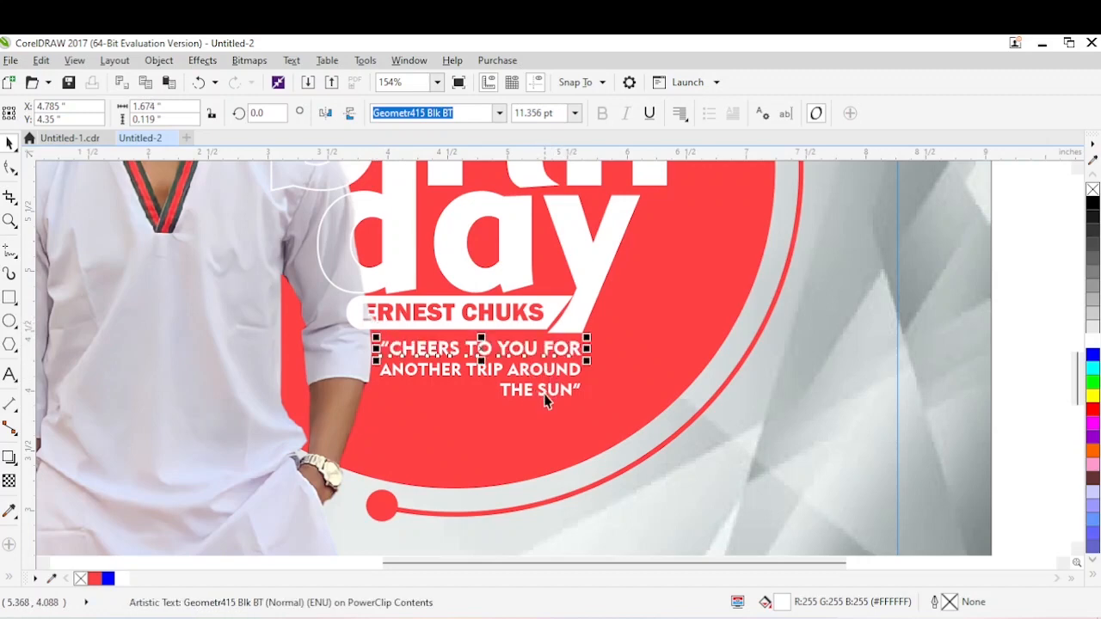
Scale “ANOTHER TRIP AROUND” to about 9.4 pt and move “THE SUN” up to tighten the line spacing.
left_click(380, 375)
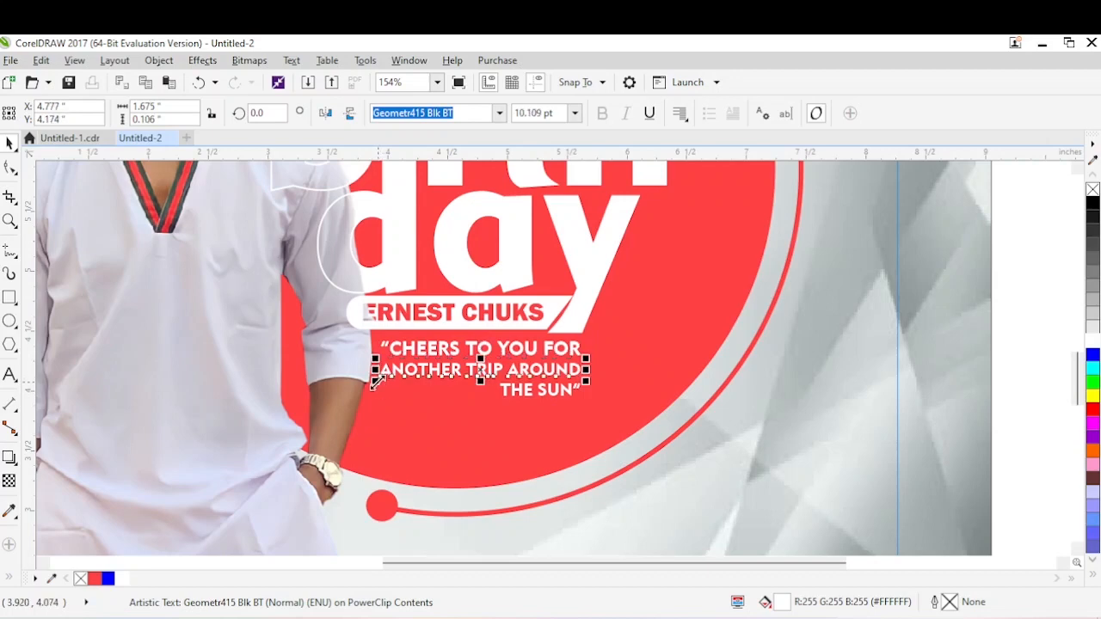
left_click_drag(376, 384, 505, 391)
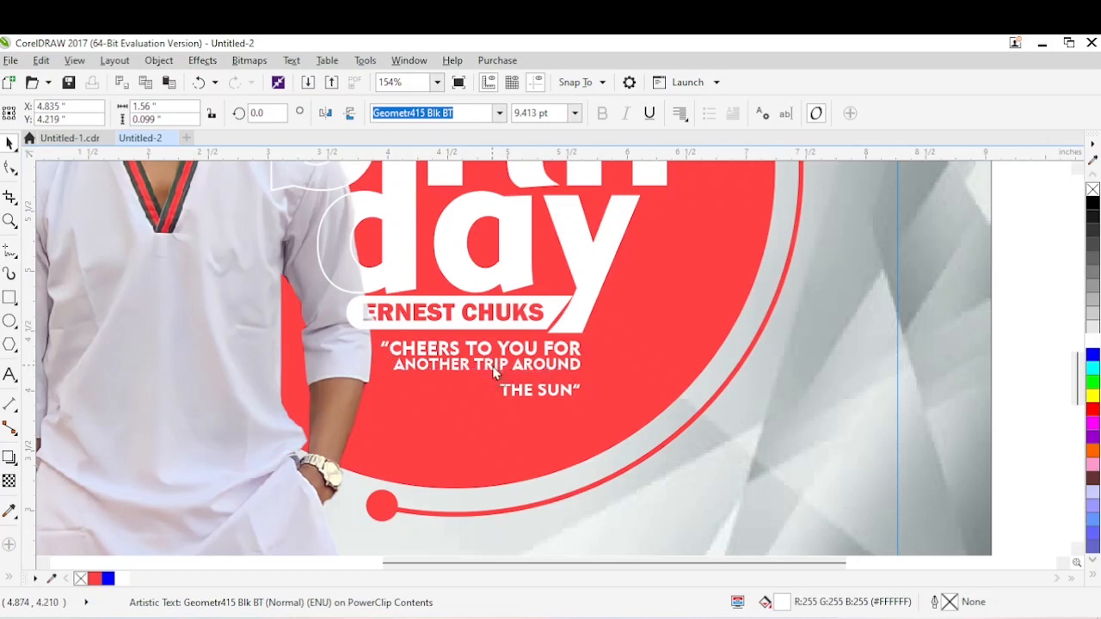
left_click(556, 395)
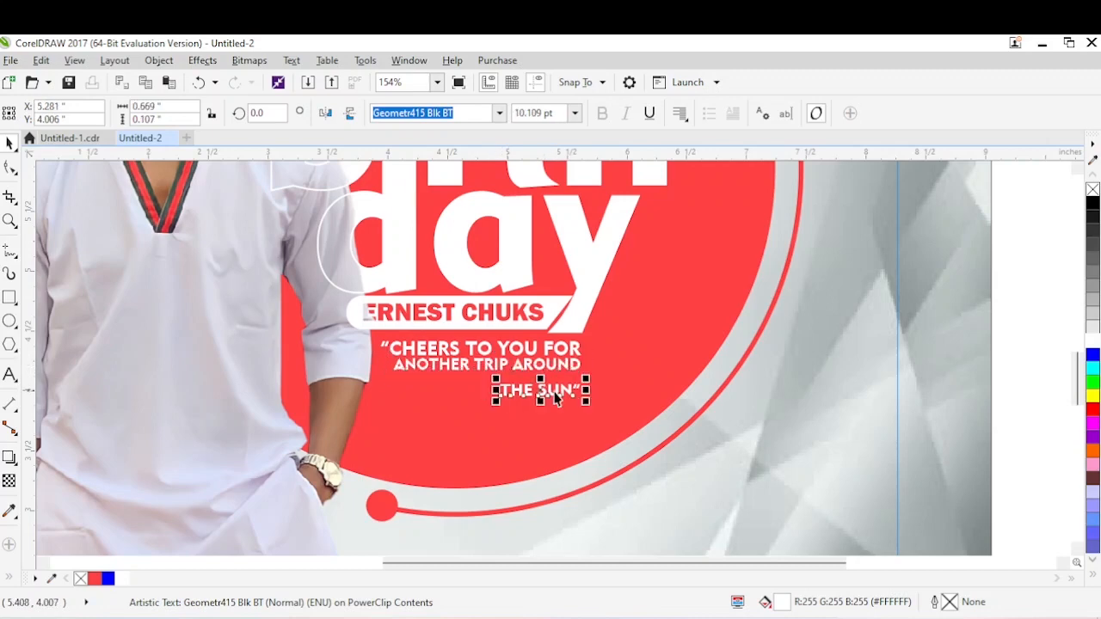
left_click_drag(551, 392, 554, 387)
left_click(626, 377)
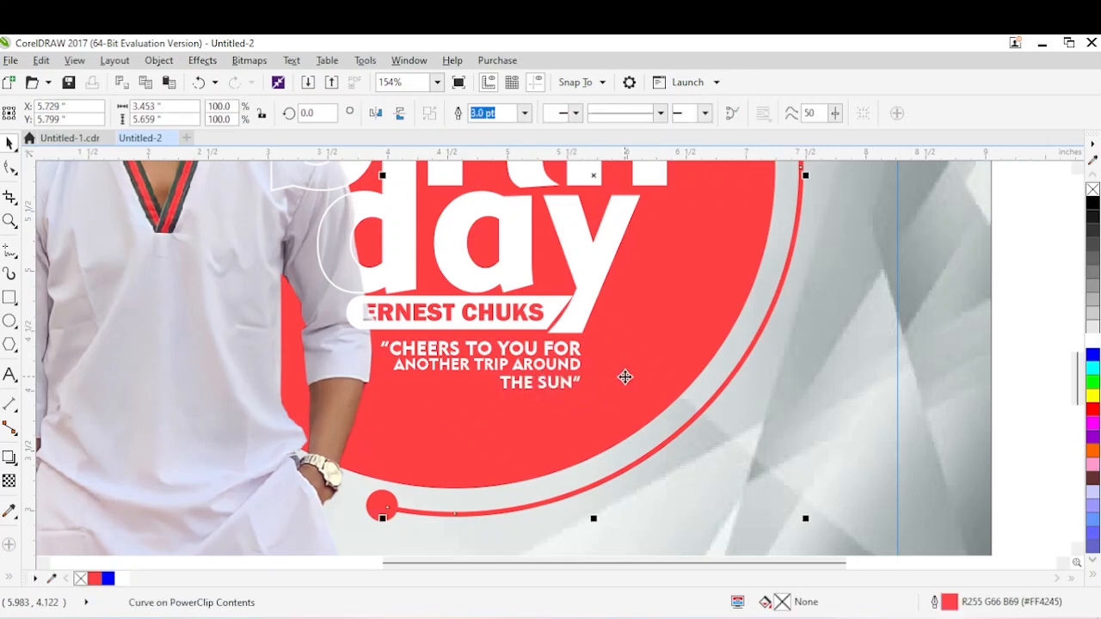
Leave the PowerClip contents to check the clipped flyer with its lettering and quote.
scroll(619, 378, "down", 2)
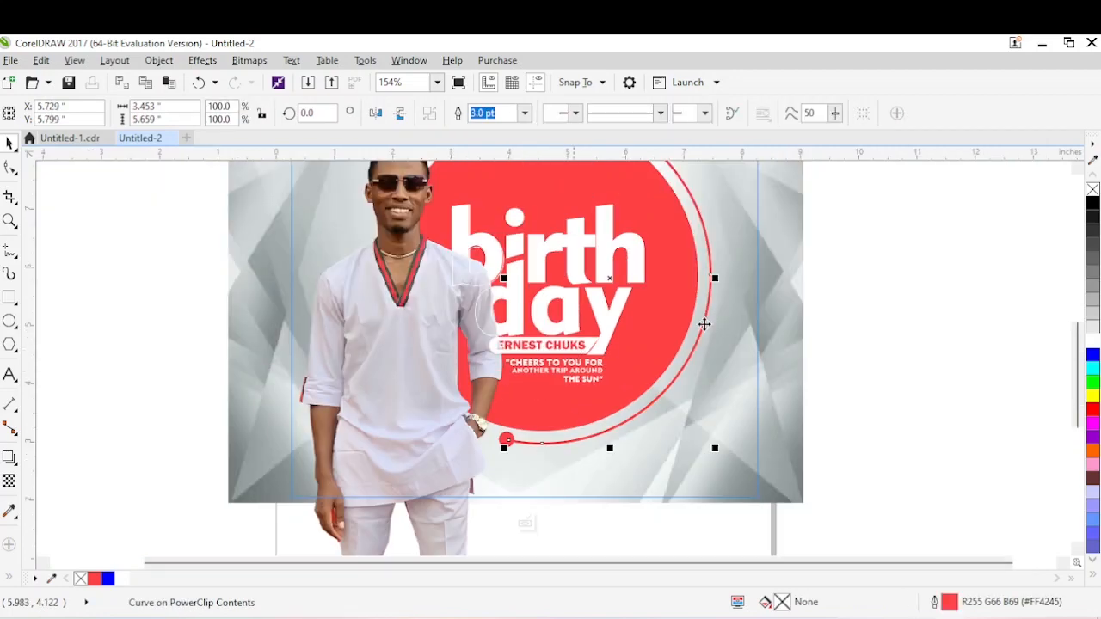
right_click(607, 330)
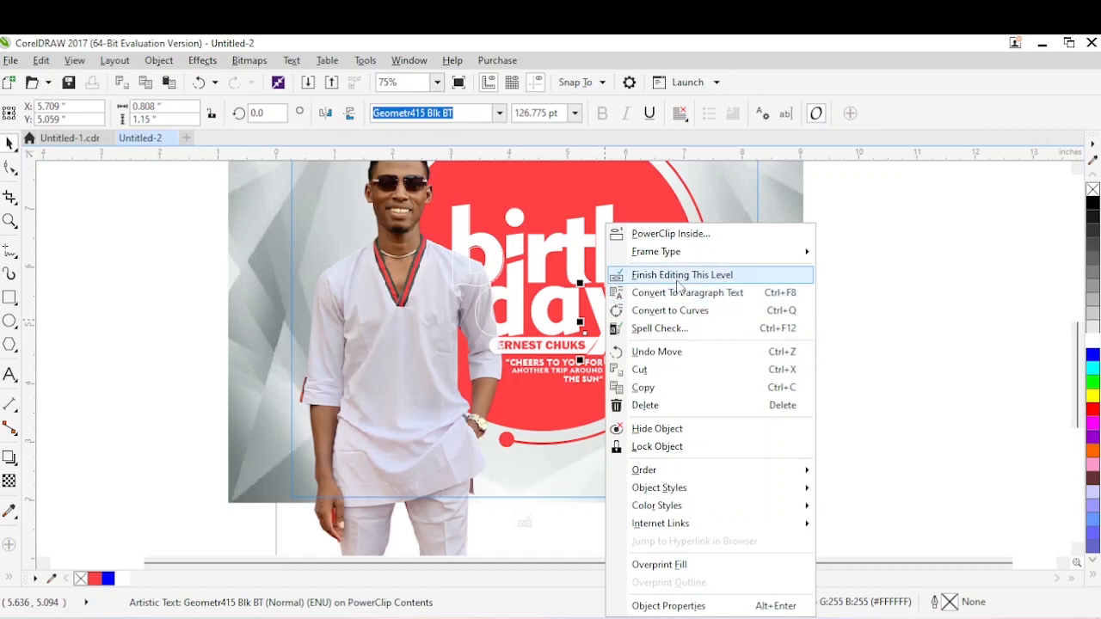
left_click(678, 280)
left_click(1077, 170)
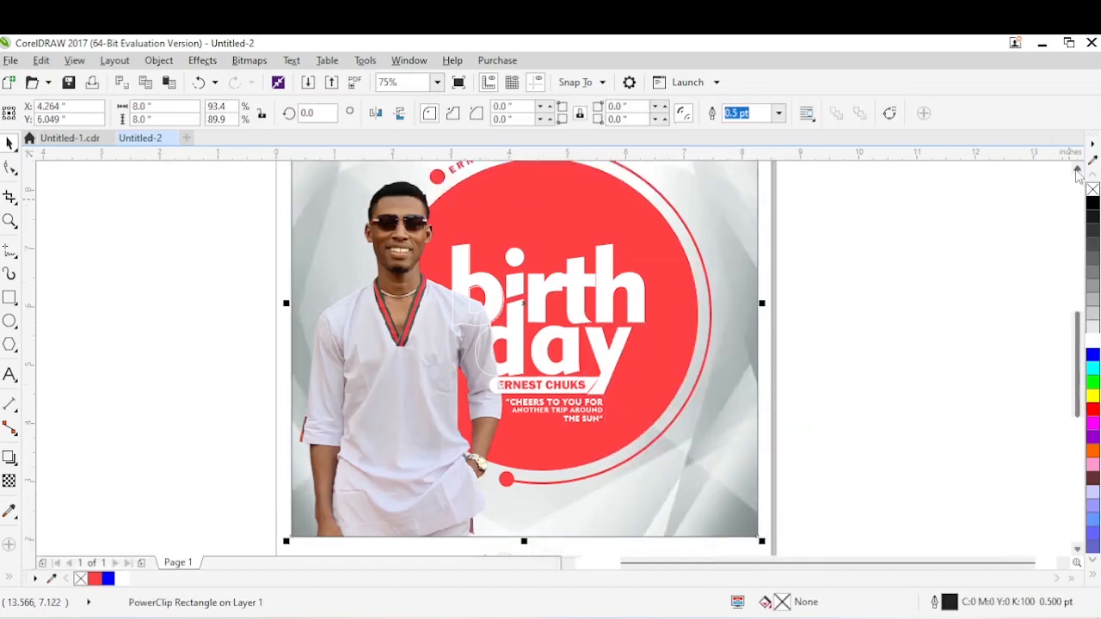
left_click(1077, 169)
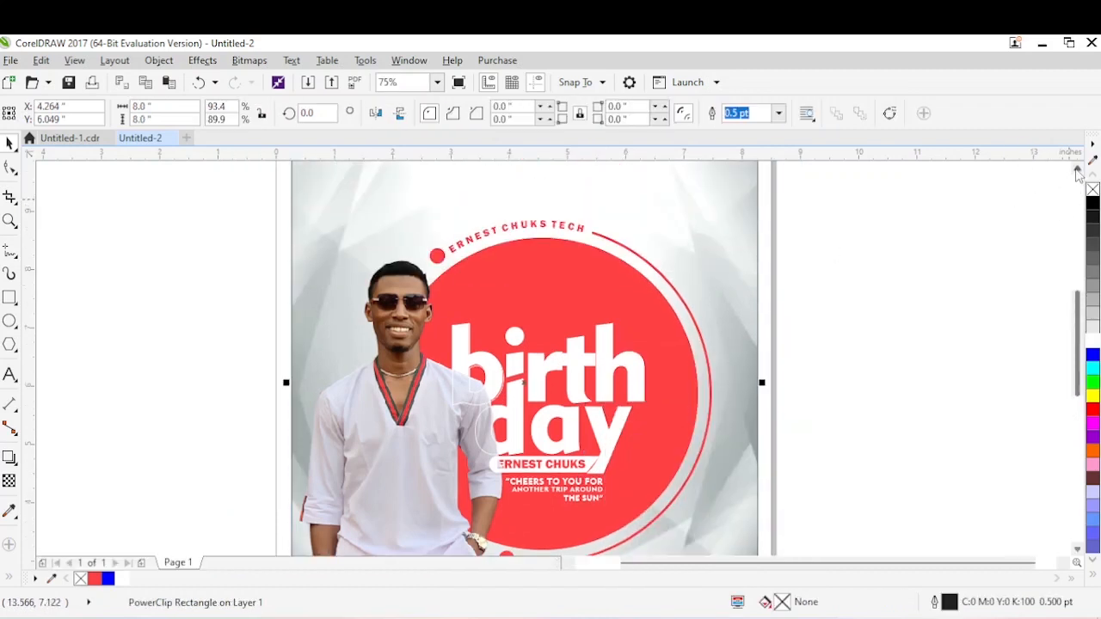
double_click(643, 439)
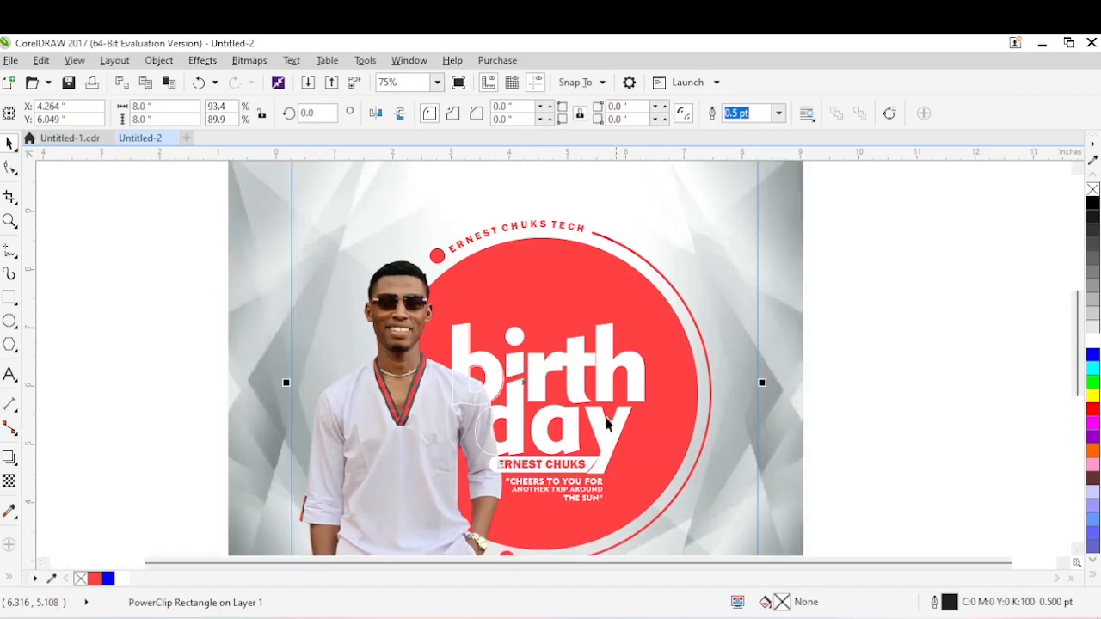
left_click(597, 500)
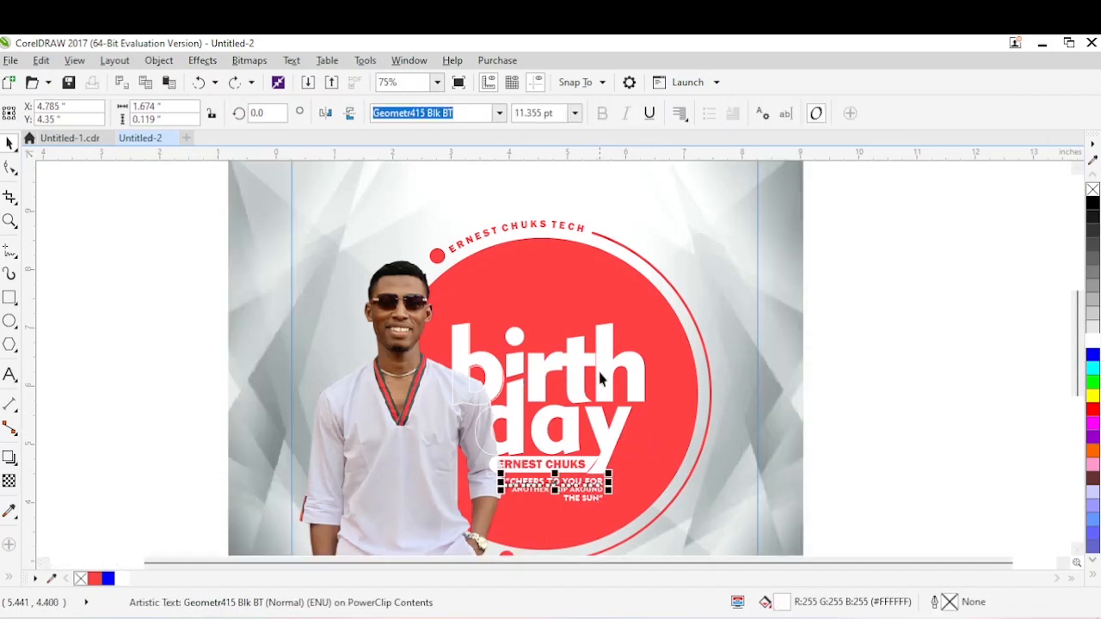
left_click(575, 298)
right_click(575, 297)
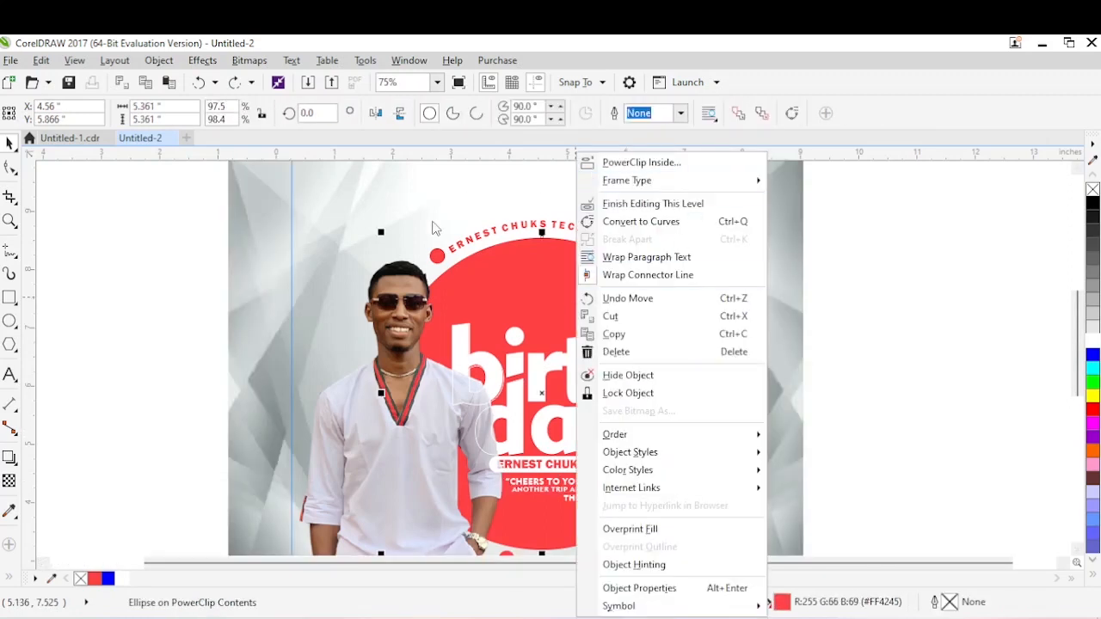
left_click(628, 214)
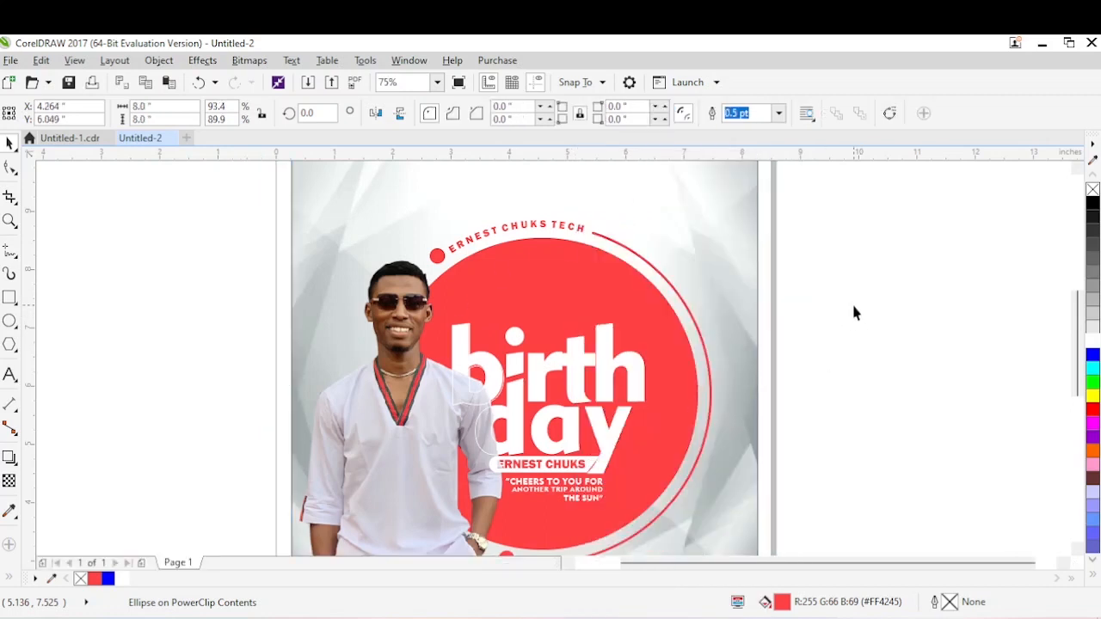
Open the flyer's PowerClip contents for editing around the “birthday” lettering.
key("z")
left_click_drag(747, 243, 238, 508)
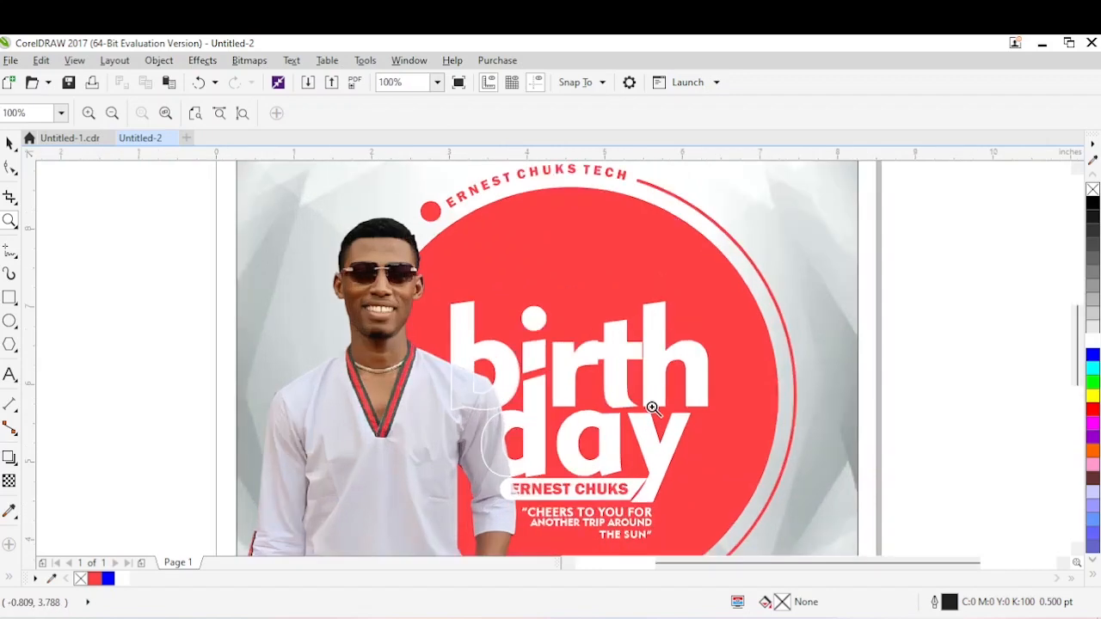
key("space")
left_click(577, 247)
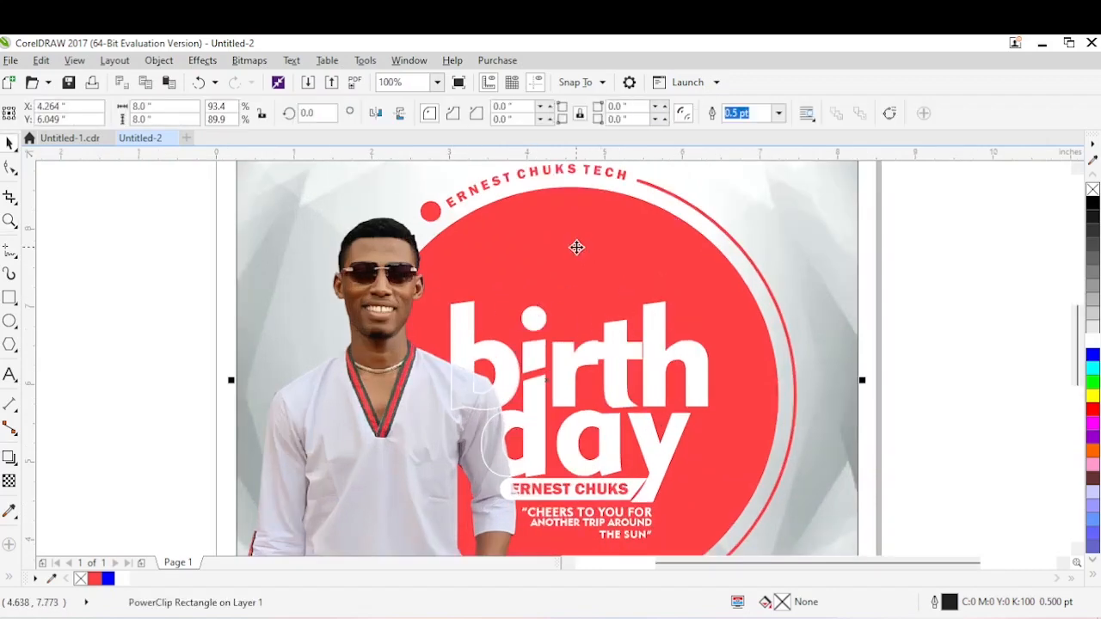
right_click(578, 247)
left_click(642, 172)
Convert the outlined “b” of “birth” to curves and lower its stem's top-left node to slant the top.
left_click(471, 311)
double_click(467, 309)
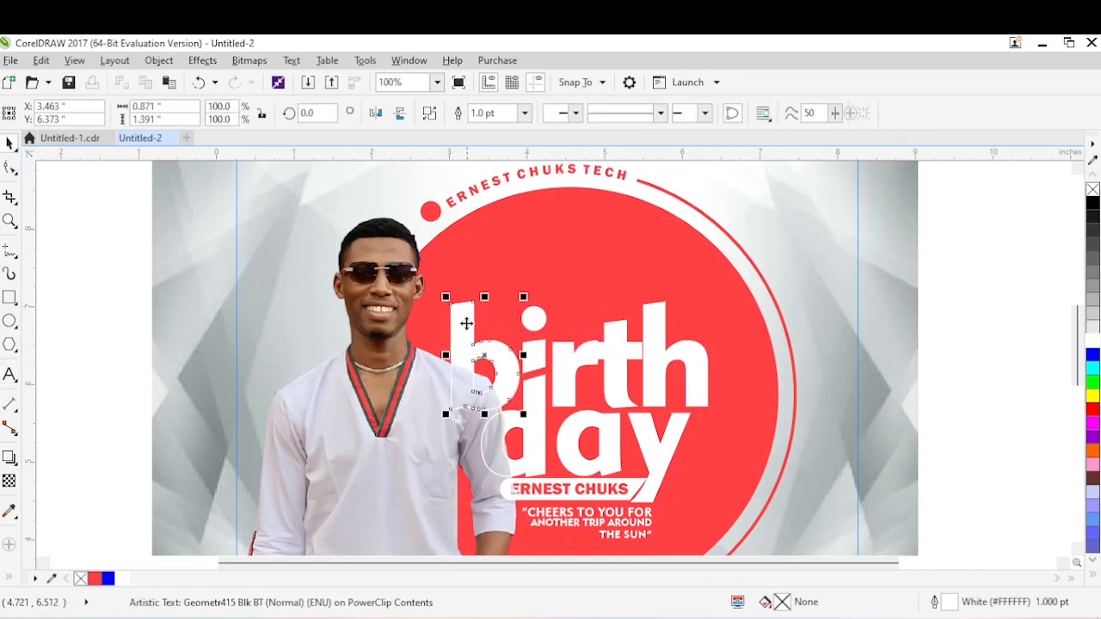
key("ctrl+q")
key("F10")
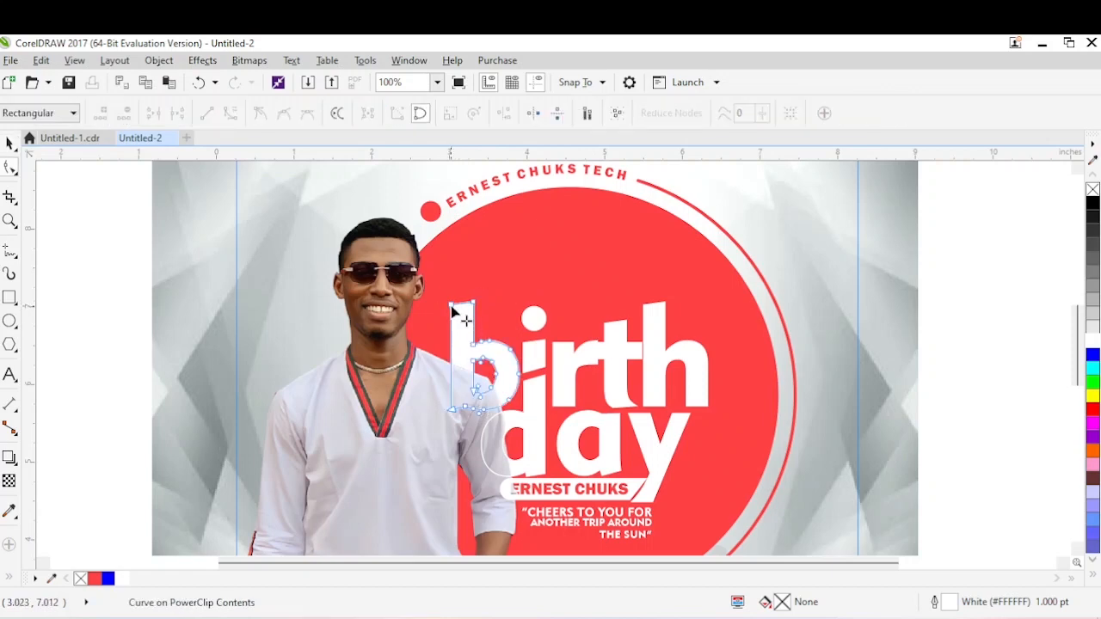
left_click_drag(454, 318, 472, 304)
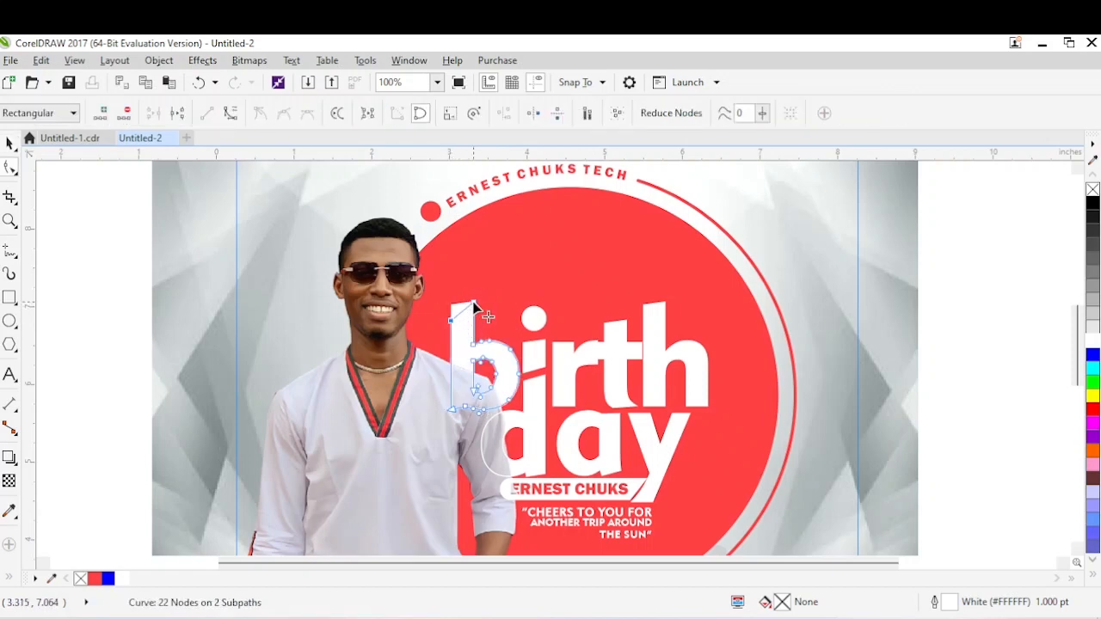
left_click(465, 314)
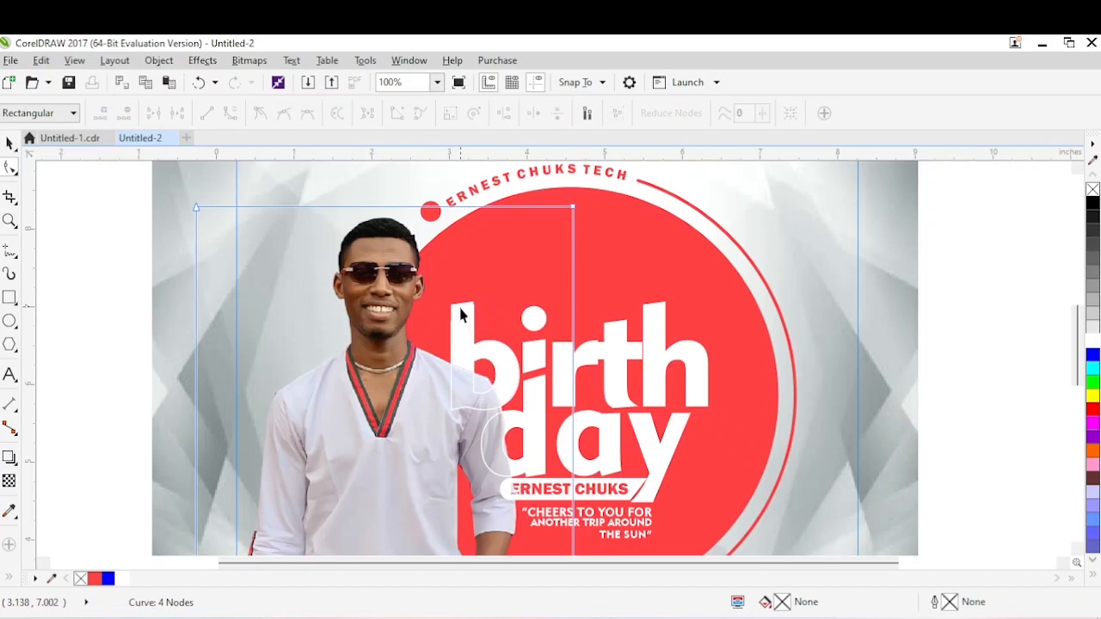
key("space")
Convert the white-filled “b” to curves and lower its stem's top-left node to match the slanted outline.
left_click_drag(89, 261, 542, 430)
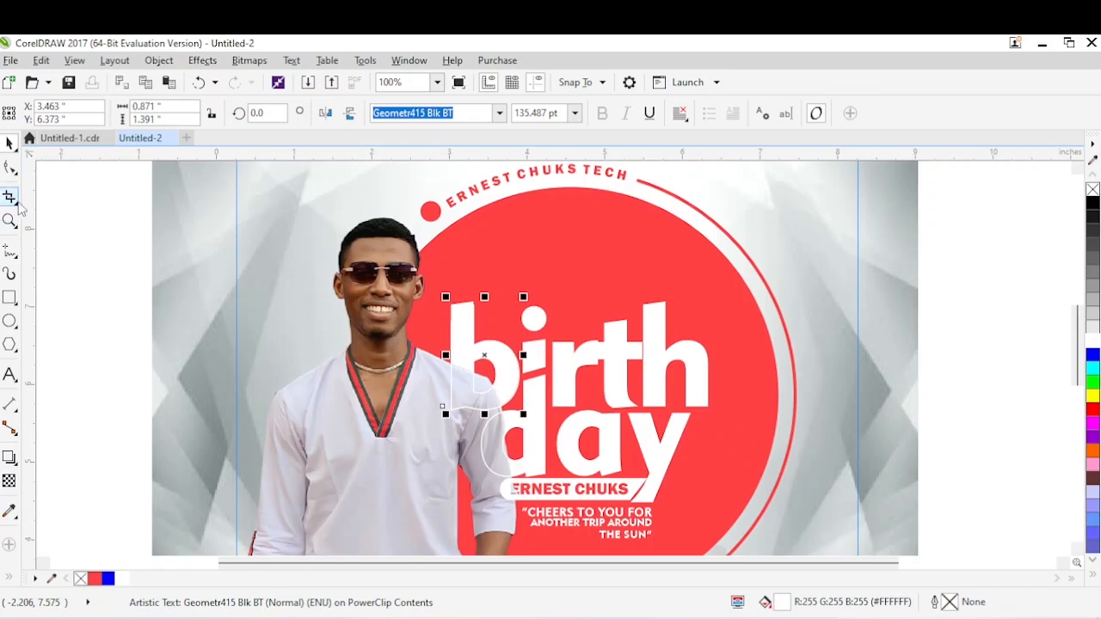
key("ctrl+q")
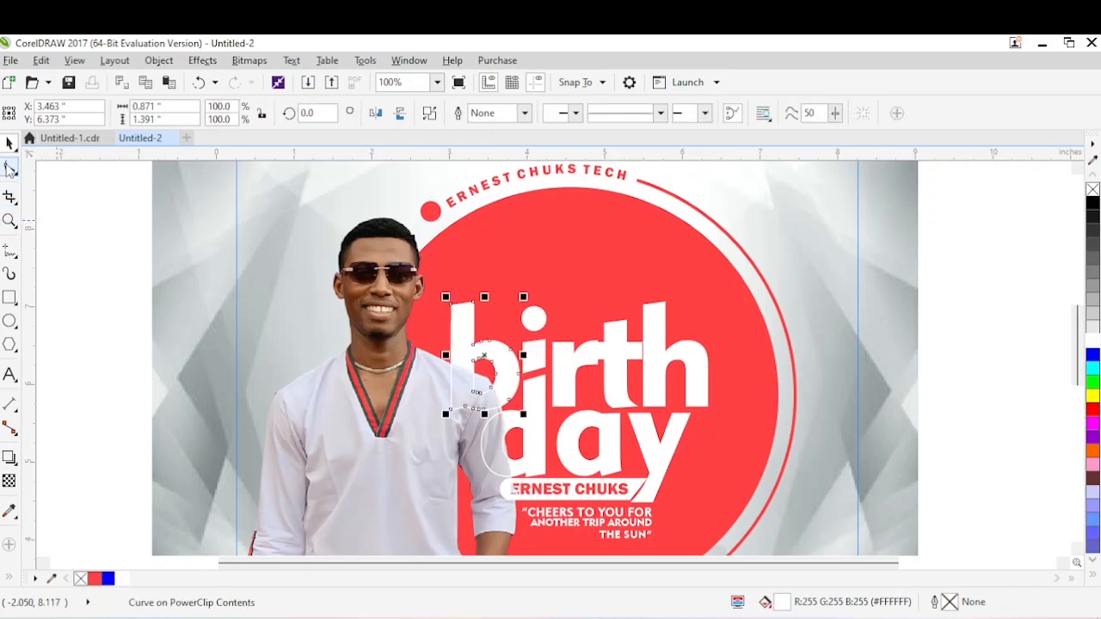
left_click(9, 167)
left_click_drag(451, 306, 451, 315)
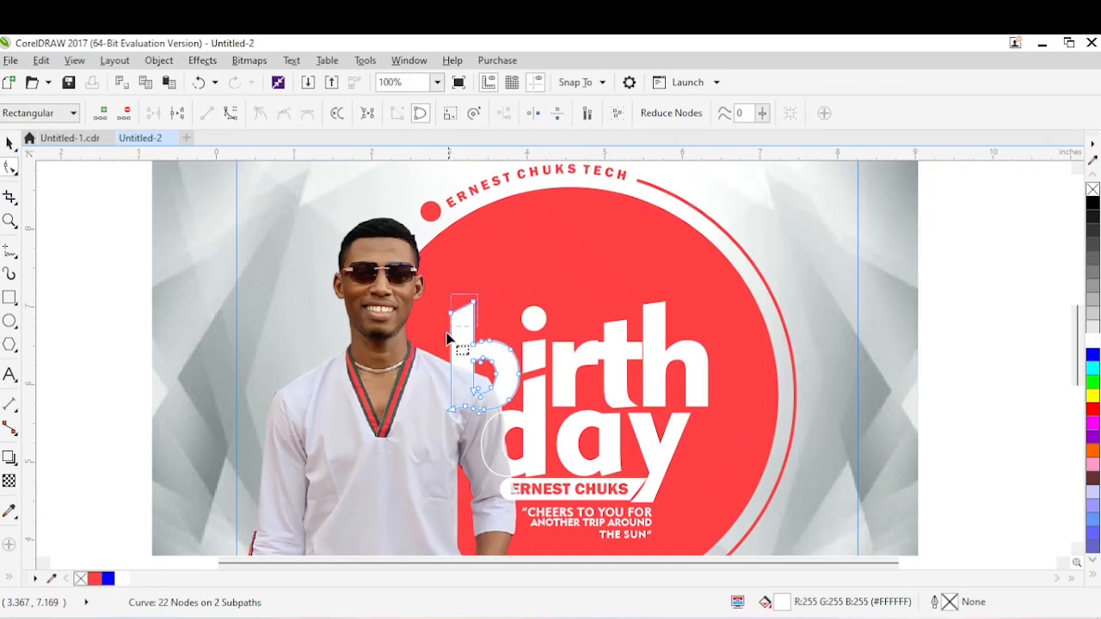
left_click_drag(474, 306, 474, 306)
key("space")
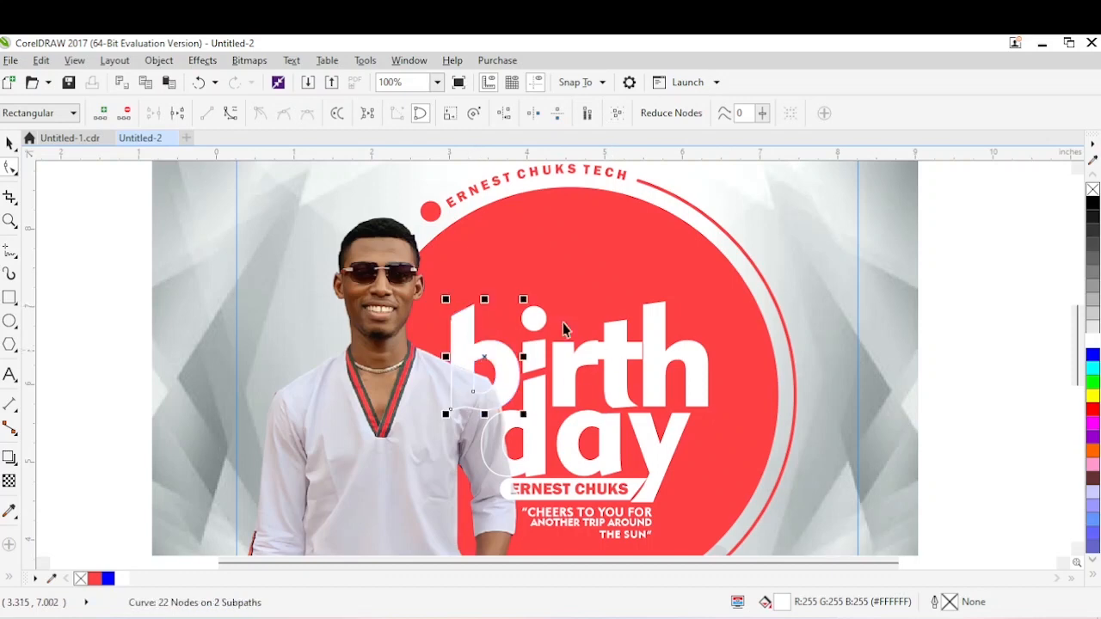
left_click(831, 291)
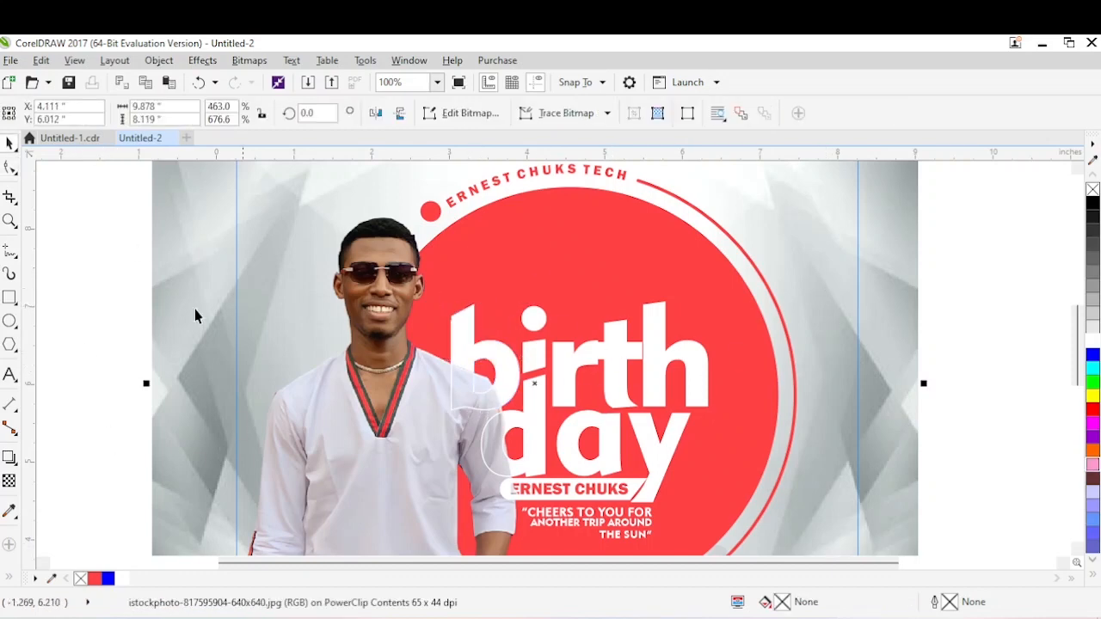
Consult the reference flyer in Untitled-1.cdr and draw a rectangle about 0.74 × 0.24 in just above the “b”.
left_click(62, 139)
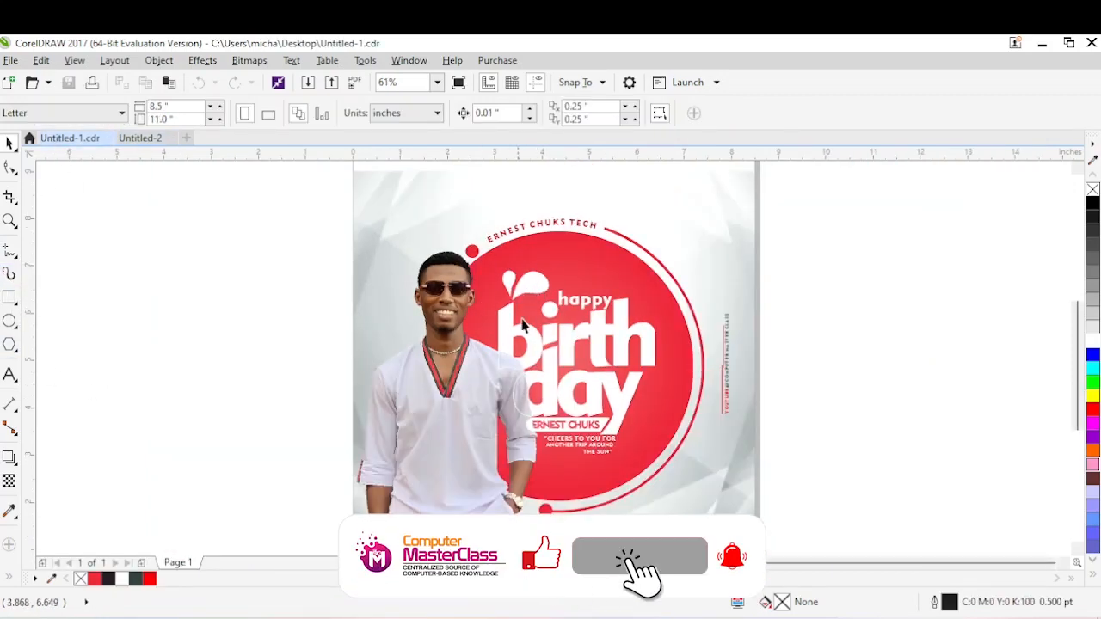
left_click(140, 138)
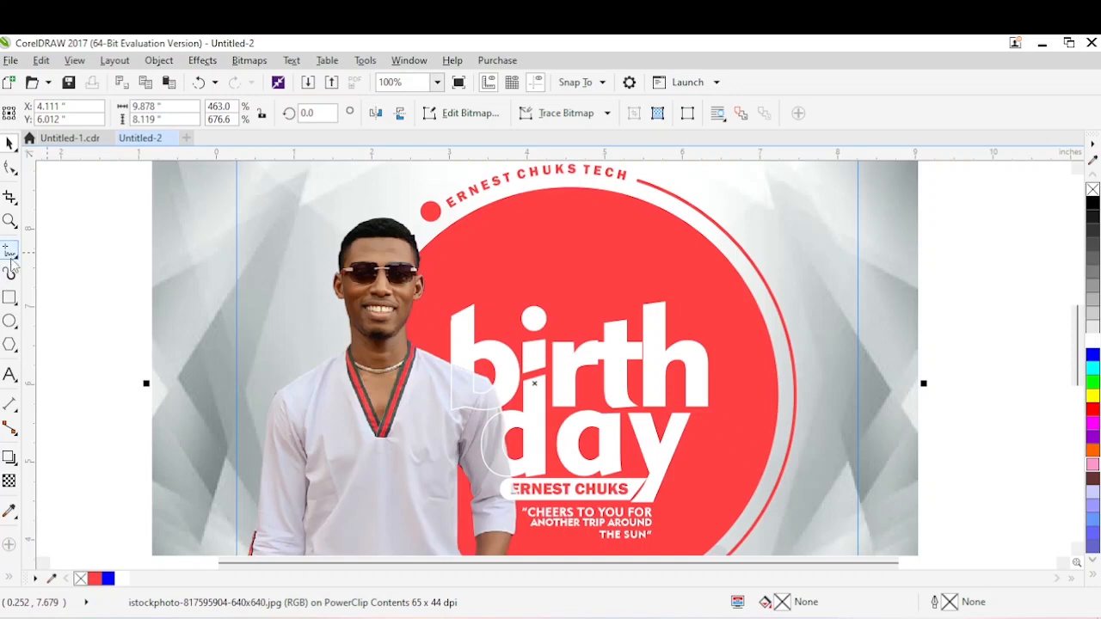
left_click(15, 302)
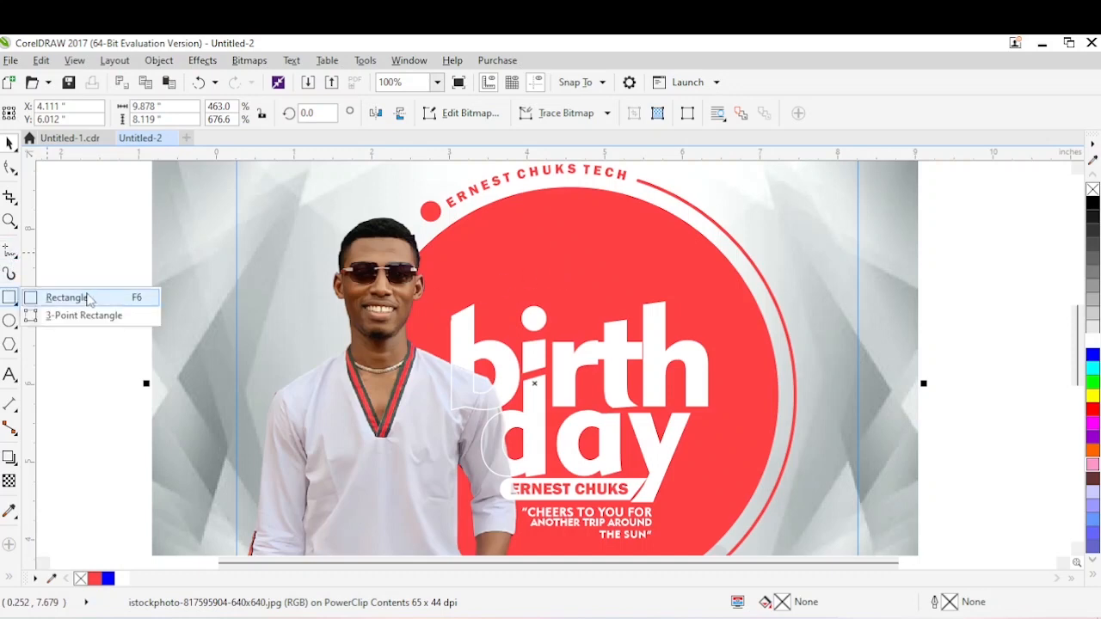
left_click(91, 299)
left_click_drag(467, 282, 526, 300)
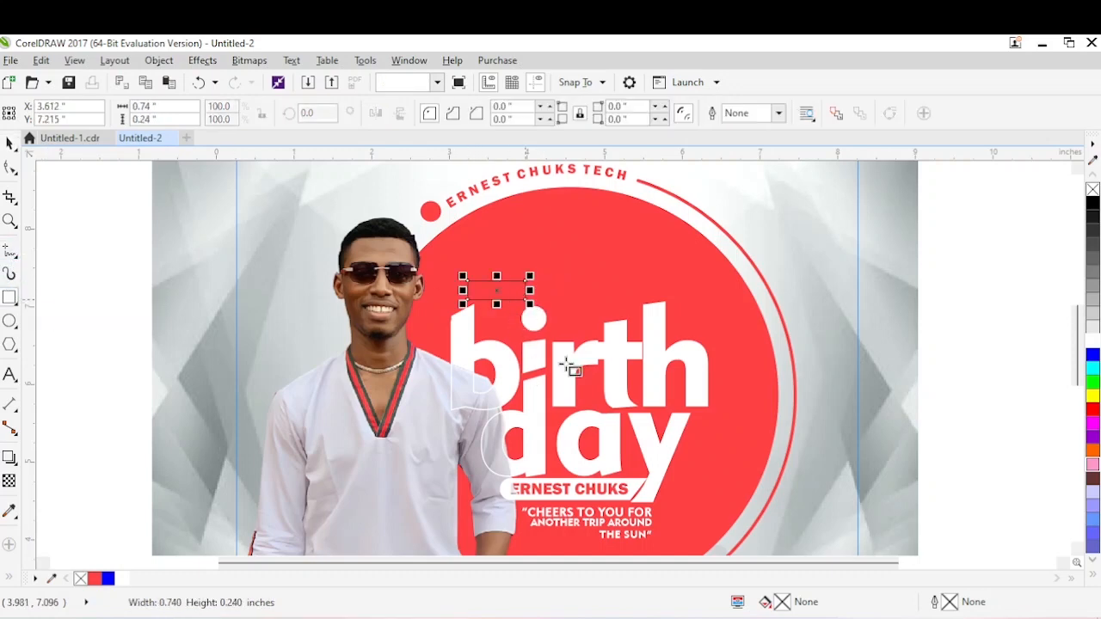
Convert the rectangle to curves and reshape it into a triangle by raising the right-hand nodes and deleting the upper-left node.
key("ctrl+q")
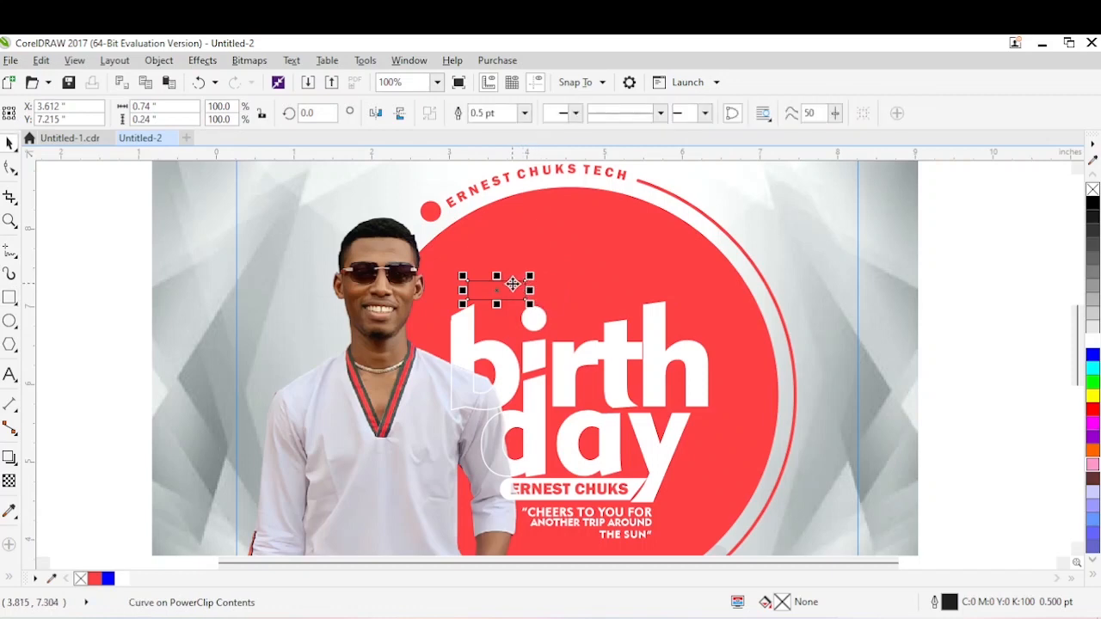
double_click(512, 290)
left_click_drag(527, 282, 522, 251)
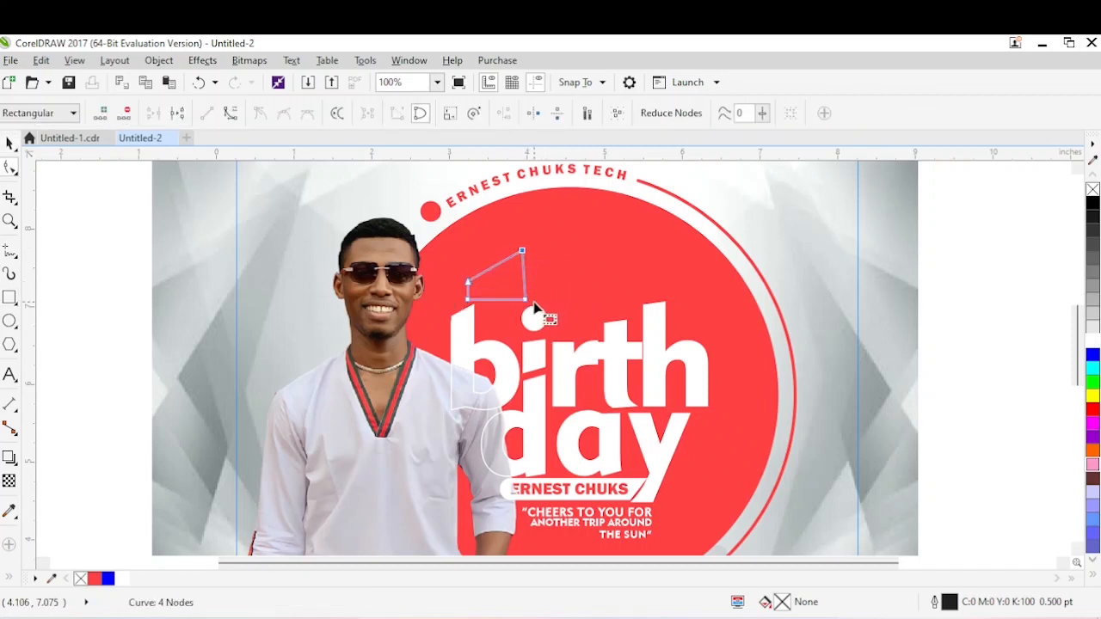
left_click_drag(527, 300, 526, 290)
double_click(467, 282)
double_click(467, 281)
left_click(525, 293)
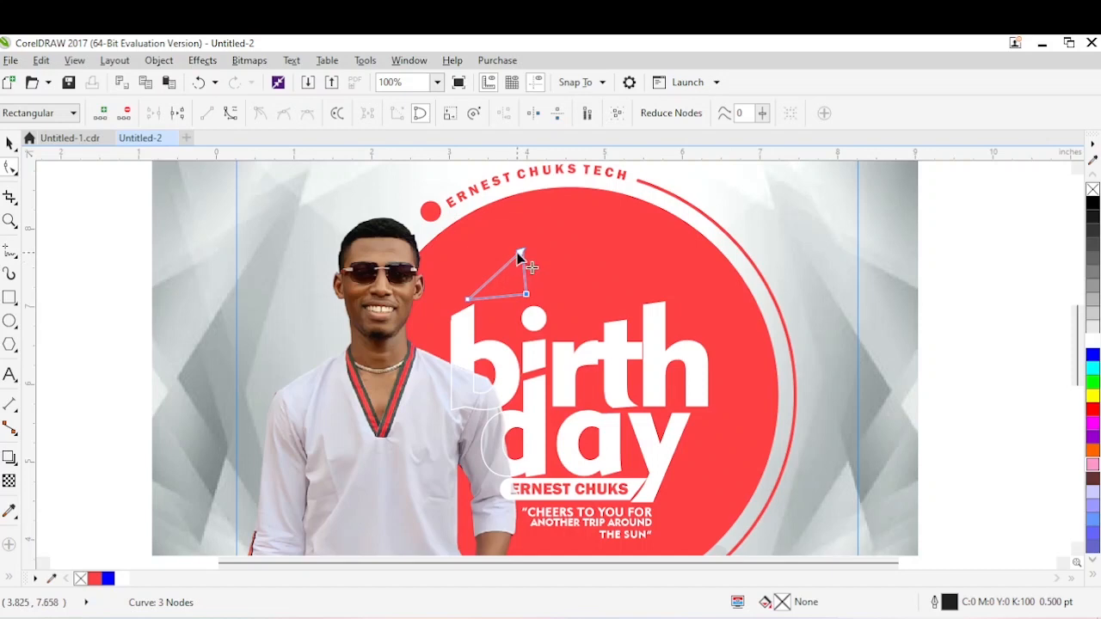
Convert the triangle's edges to curves and rework its nodes into a rounded leaf with its tip above the “b”.
right_click(519, 251)
left_click(563, 341)
key("Delete")
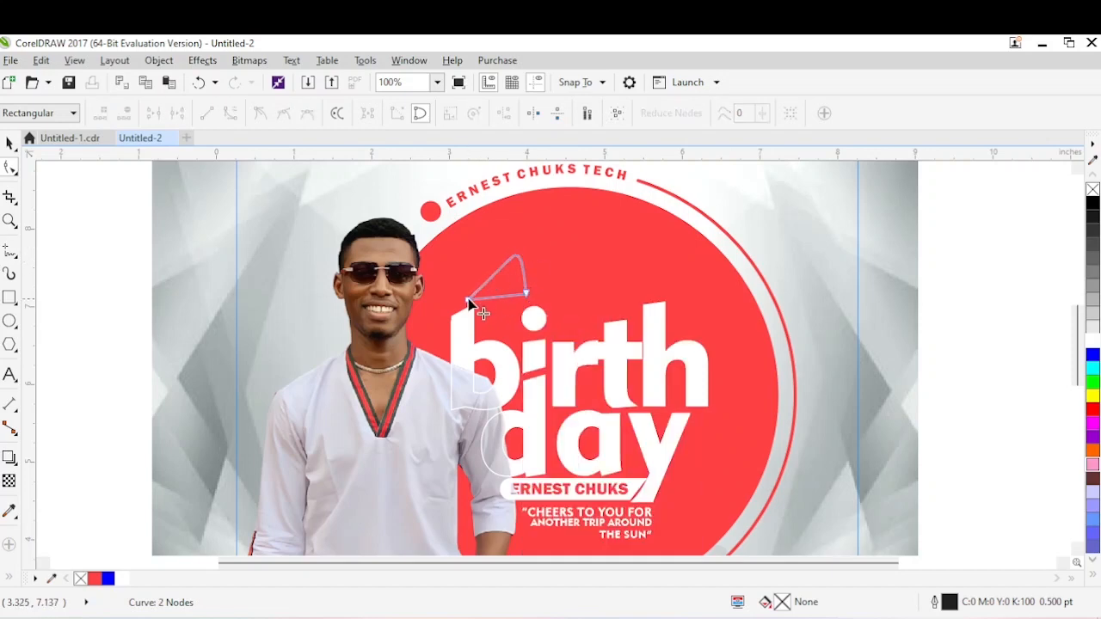
left_click_drag(468, 299, 475, 299)
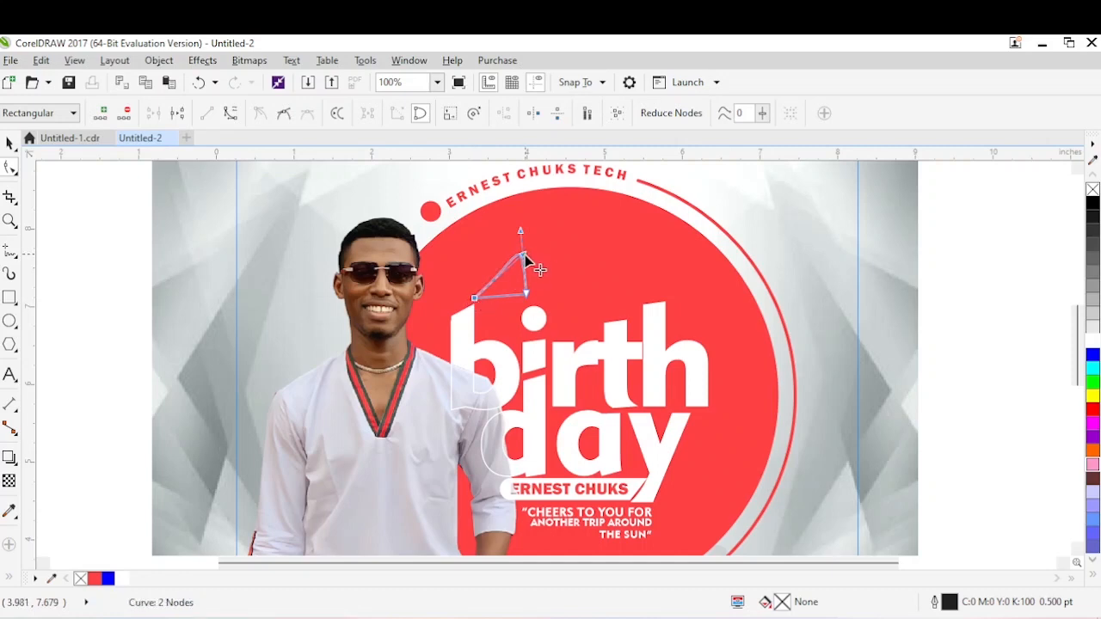
left_click_drag(523, 255, 514, 257)
double_click(513, 258)
double_click(526, 293)
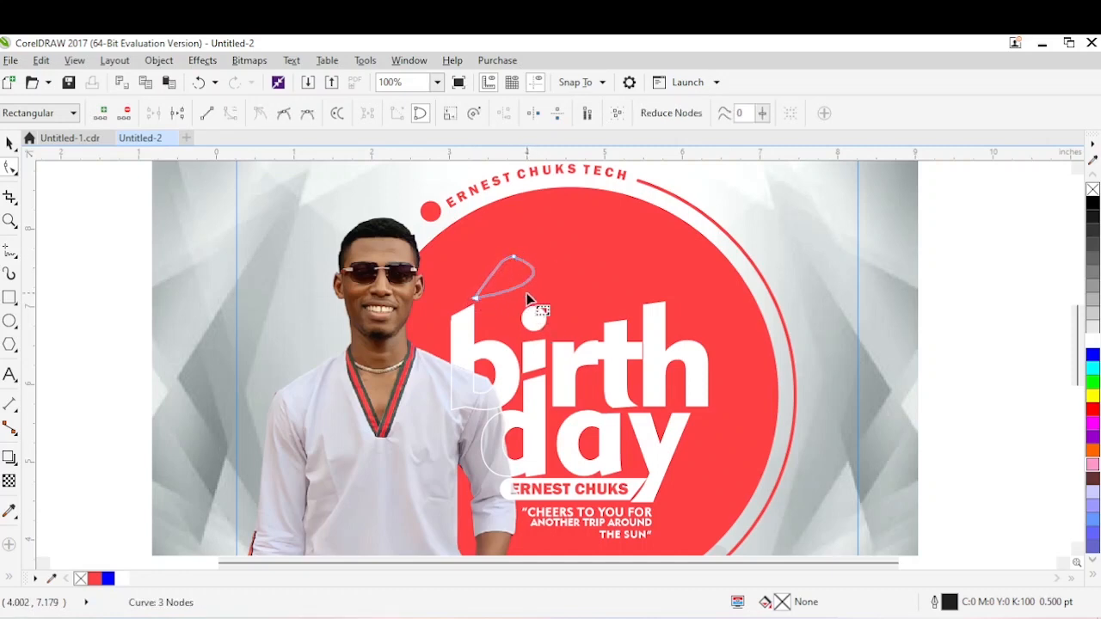
Refine the leaf into a teardrop about 0.898 × 0.604 in and fill it white with no outline.
double_click(526, 275)
left_click(531, 278)
double_click(529, 286)
left_click_drag(481, 298, 491, 278)
key("space")
left_click(1092, 340)
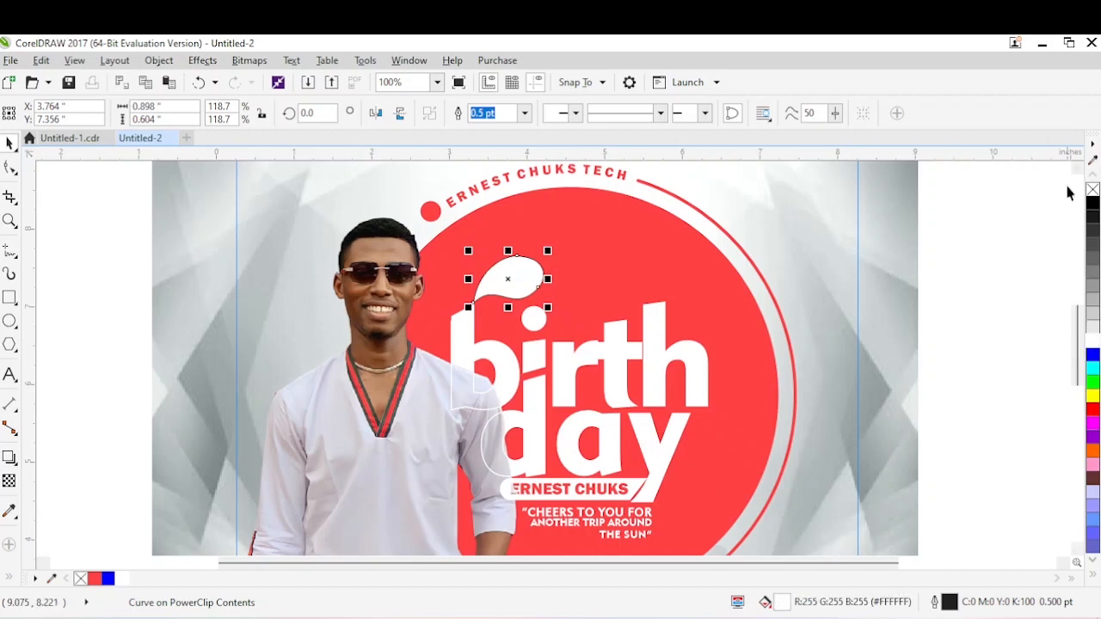
right_click(1092, 189)
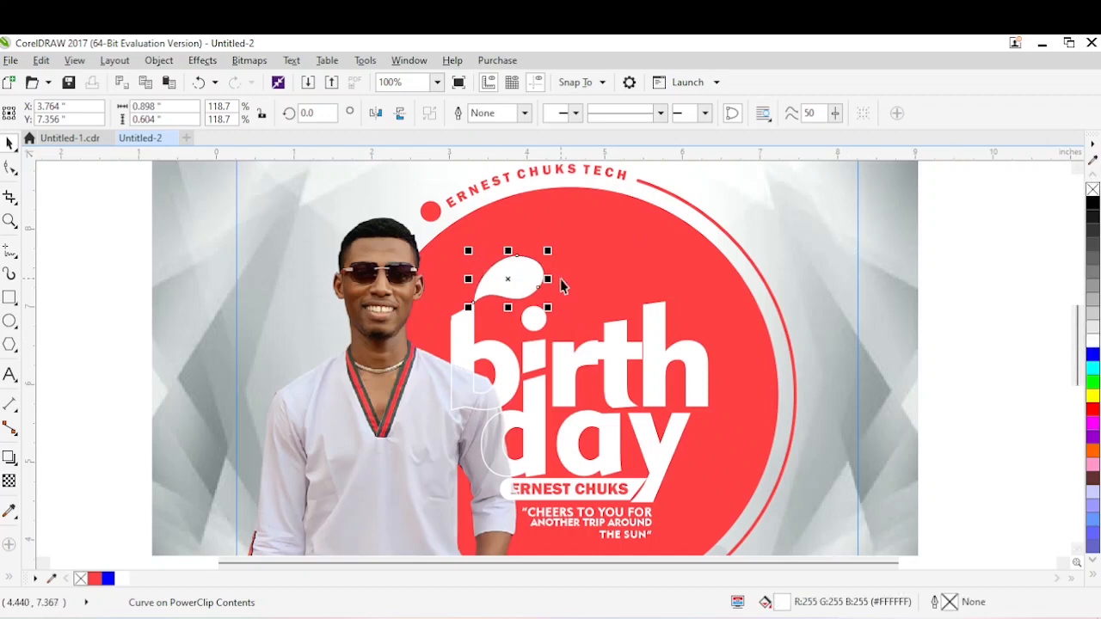
Duplicate the leaf, scale the copy to about 83.6%, rotate it to about 70° and place it beside the original.
left_click_drag(528, 278, 484, 239)
left_click(507, 261)
left_click(487, 246)
left_click(489, 262)
left_click(474, 269)
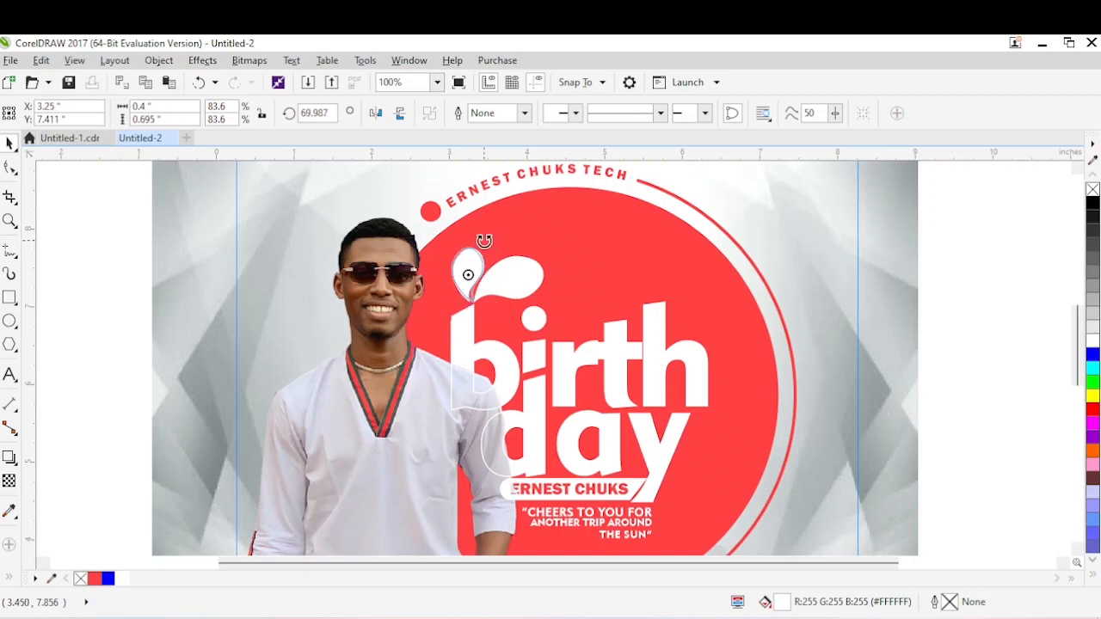
Scale both leaves down slightly together above the “b”.
left_click(517, 277, "shift")
left_click(522, 262)
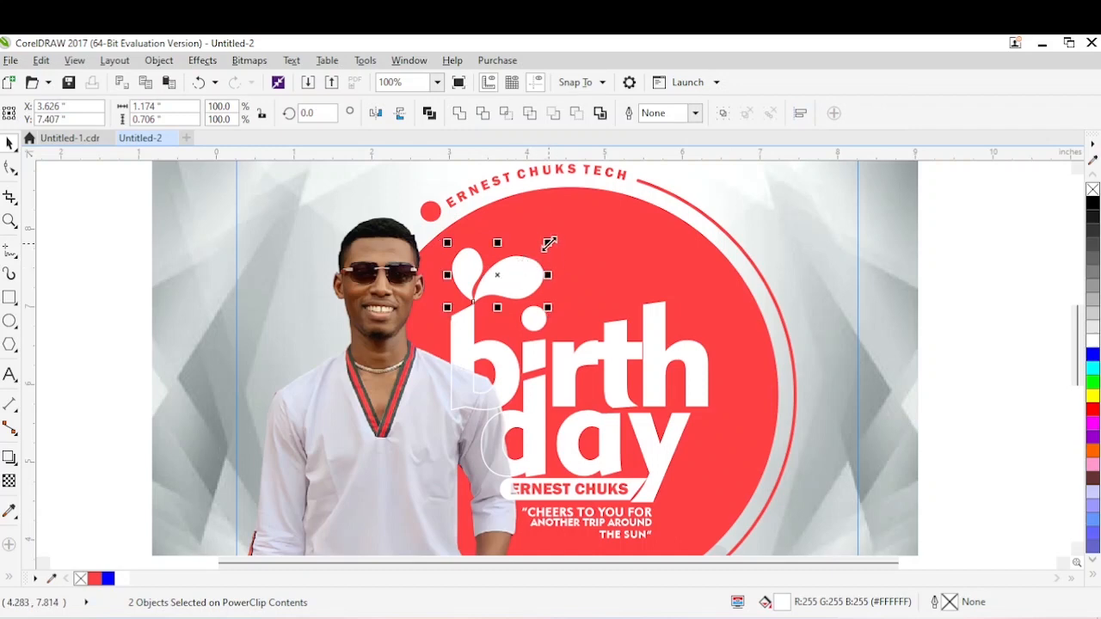
left_click_drag(549, 245, 543, 248)
left_click(568, 240)
Narrow the smaller leaf to about 0.226 × 0.565 in and rotate it to about 72.4°.
left_click(475, 261)
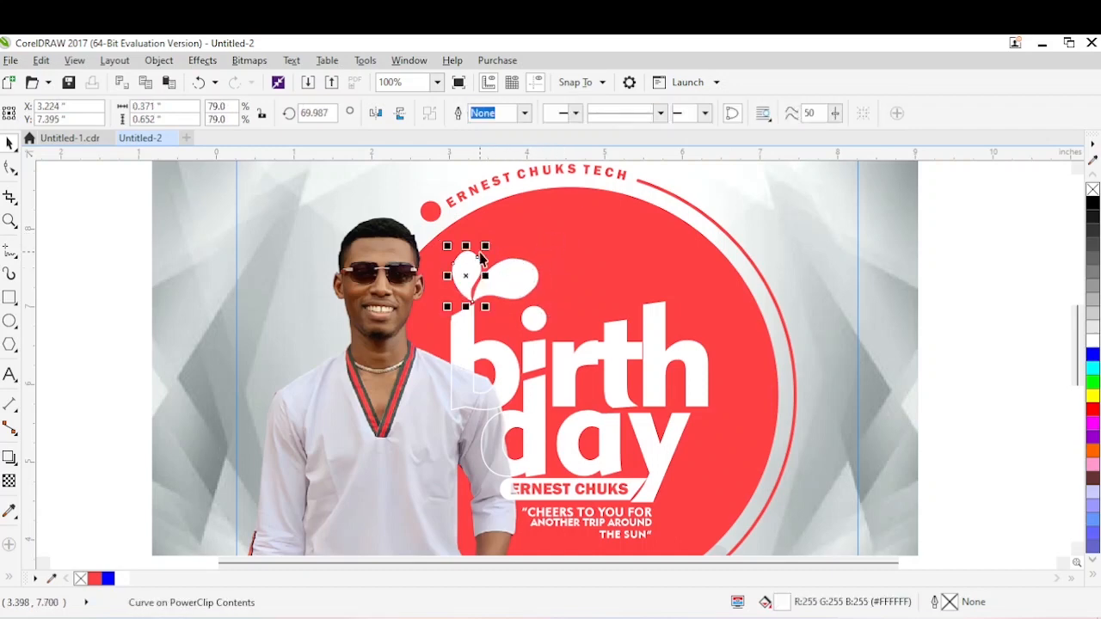
left_click(520, 275)
left_click(469, 271)
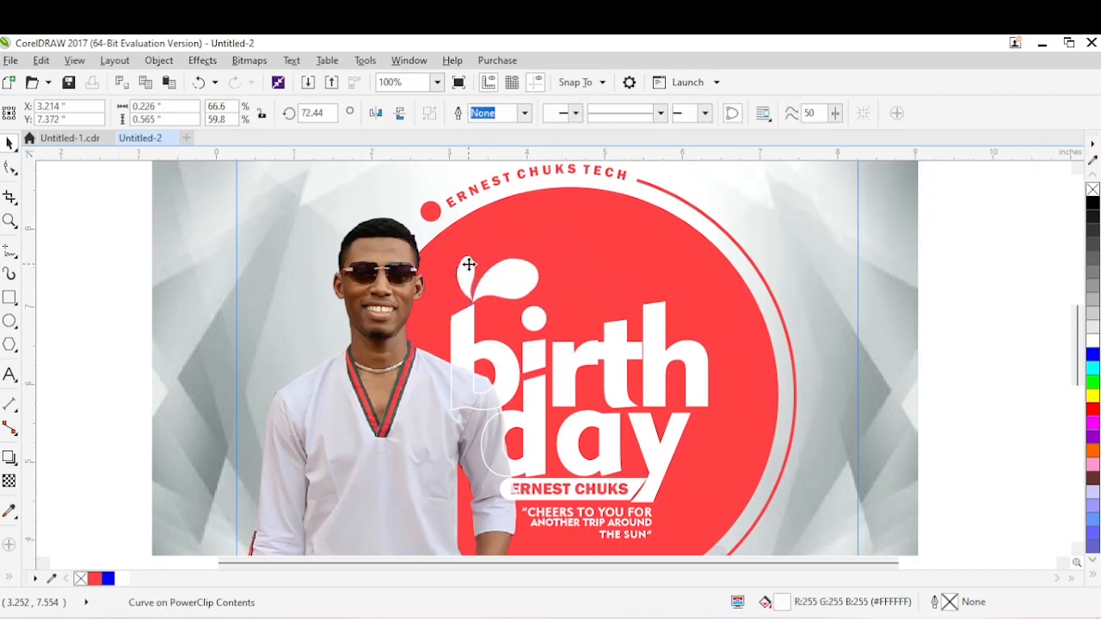
Compare the smaller leaf with the reference flyer and reshape its curve by adjusting its nodes and side segments.
left_click(467, 268)
left_click(70, 138)
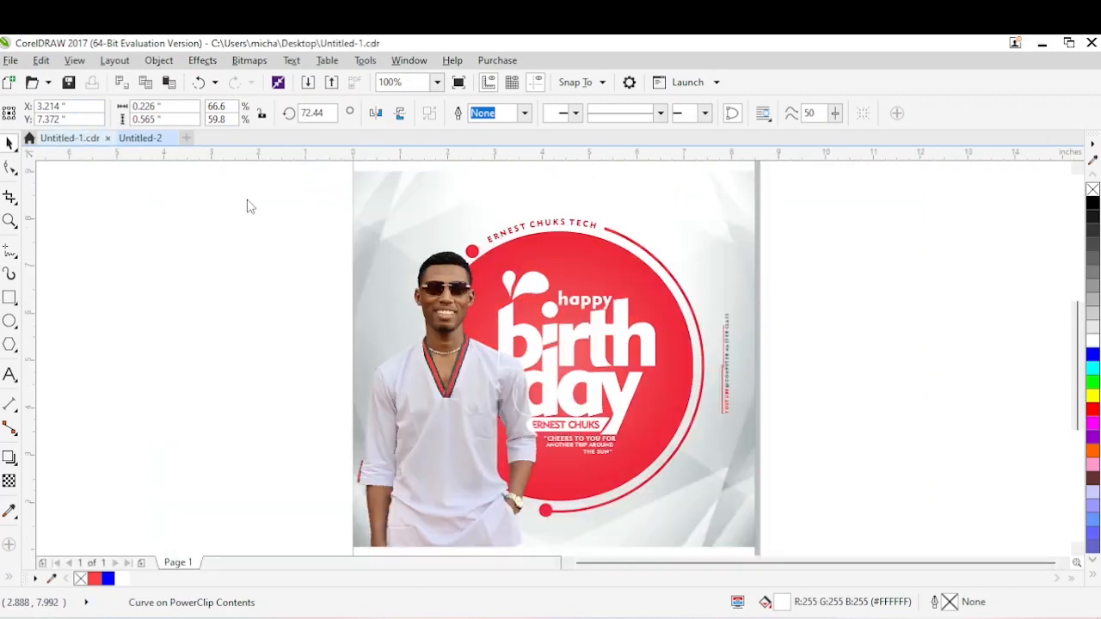
left_click(142, 140)
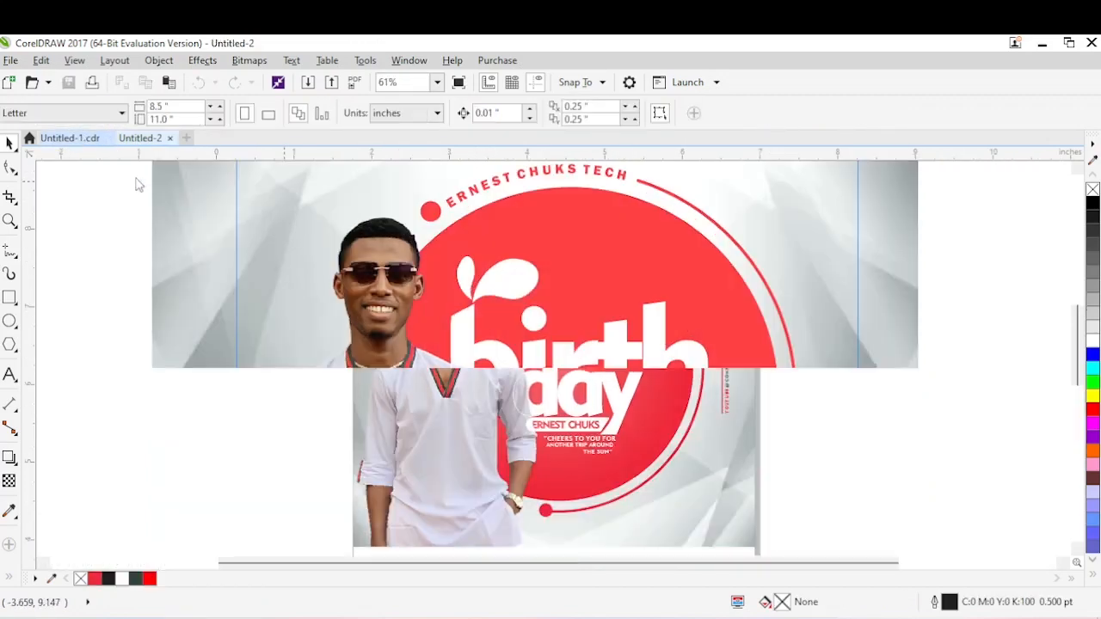
key("F10")
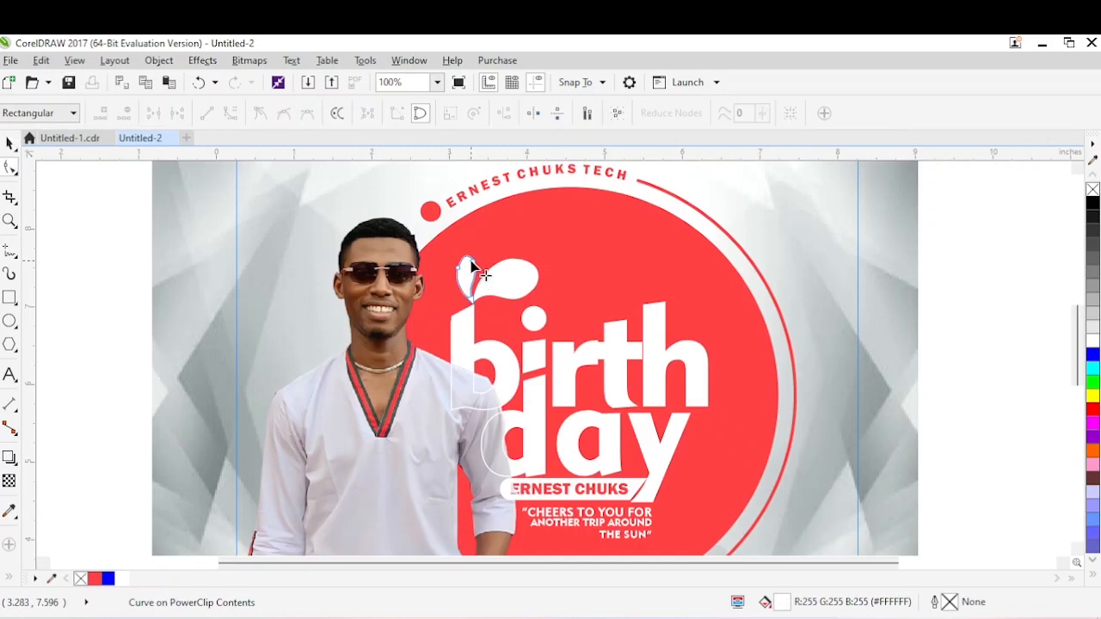
left_click_drag(477, 276, 480, 277)
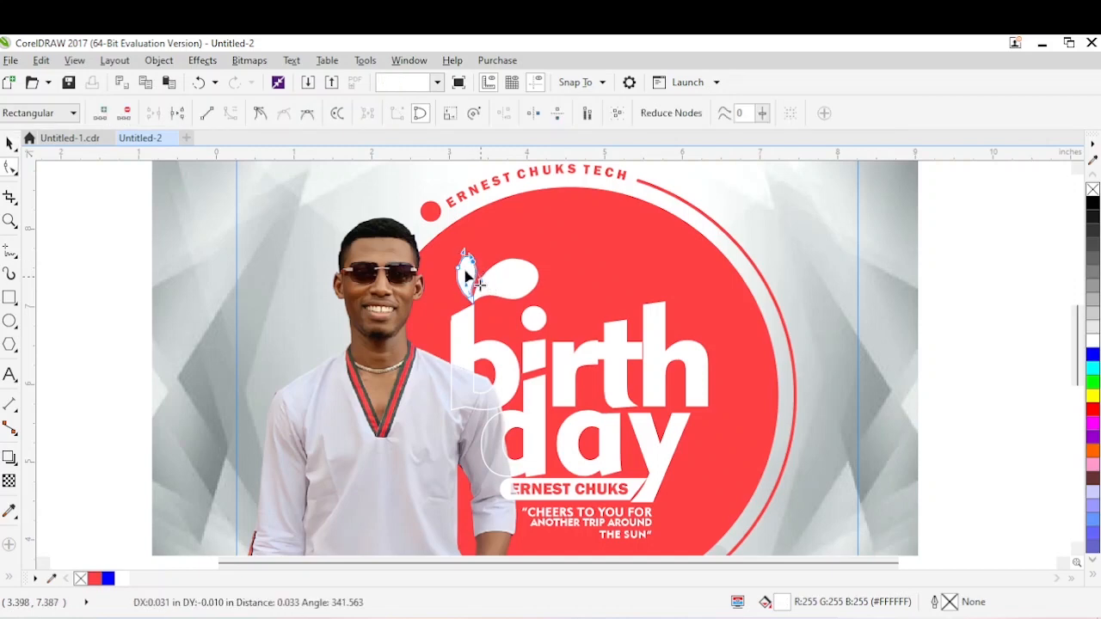
left_click(458, 269)
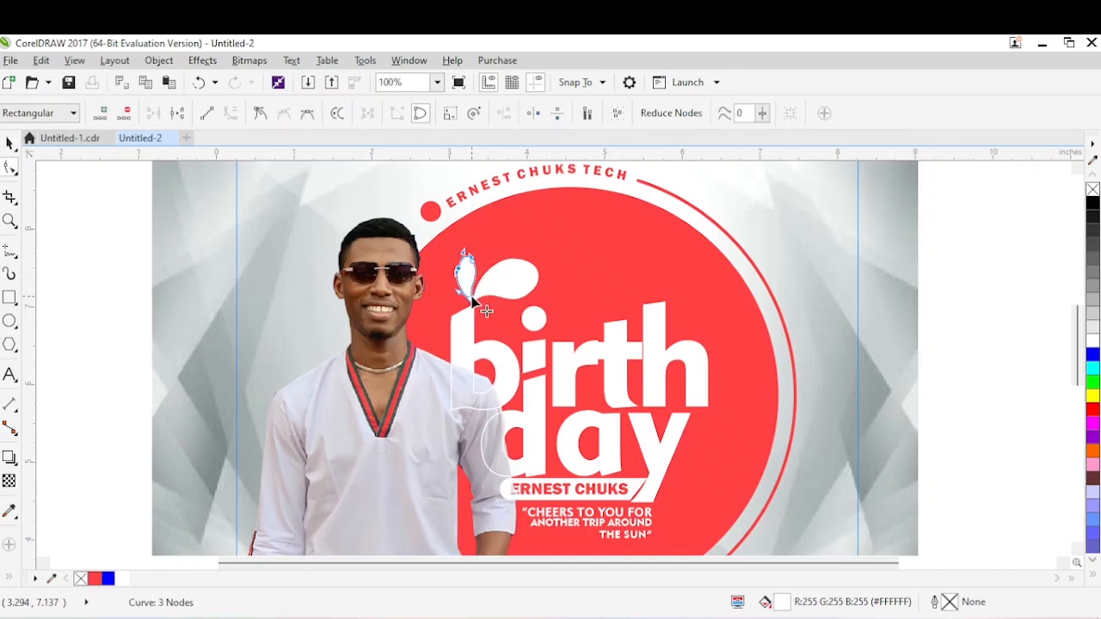
left_click(471, 294)
left_click_drag(466, 281, 466, 276)
key("space")
Add the artistic text “happy” above “birth” inside the red circle and convert it to lowercase.
left_click(609, 259)
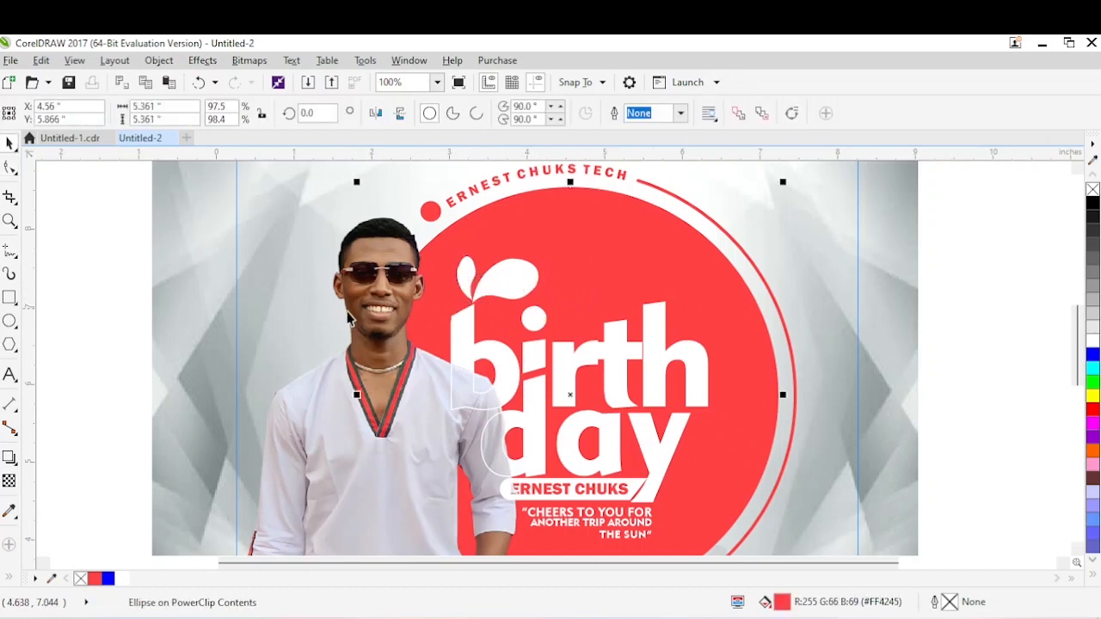
left_click(10, 376)
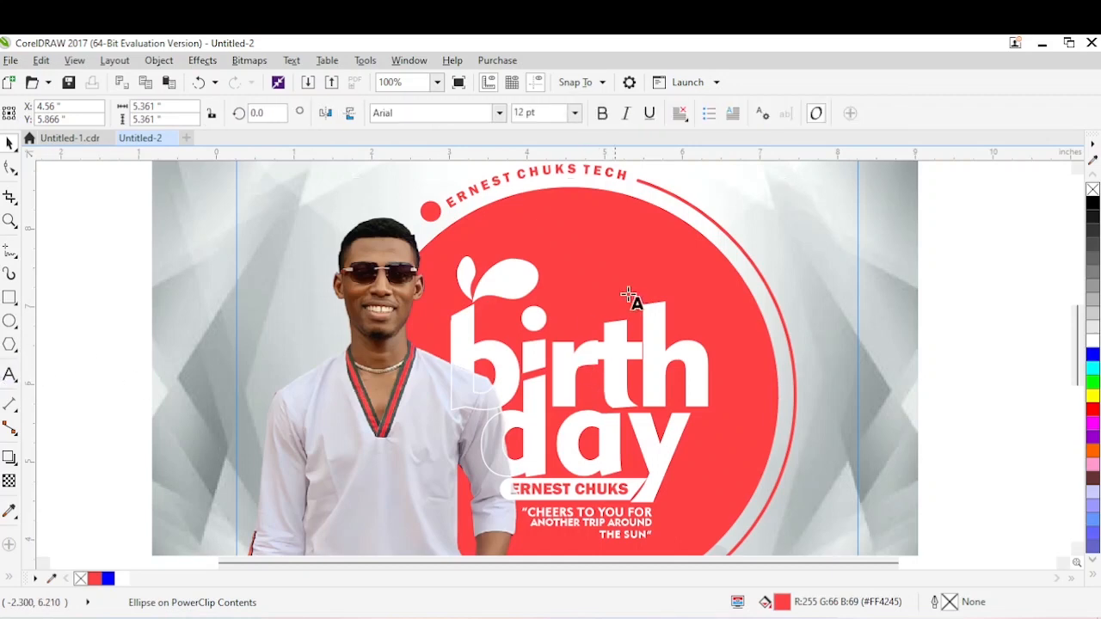
left_click(554, 293)
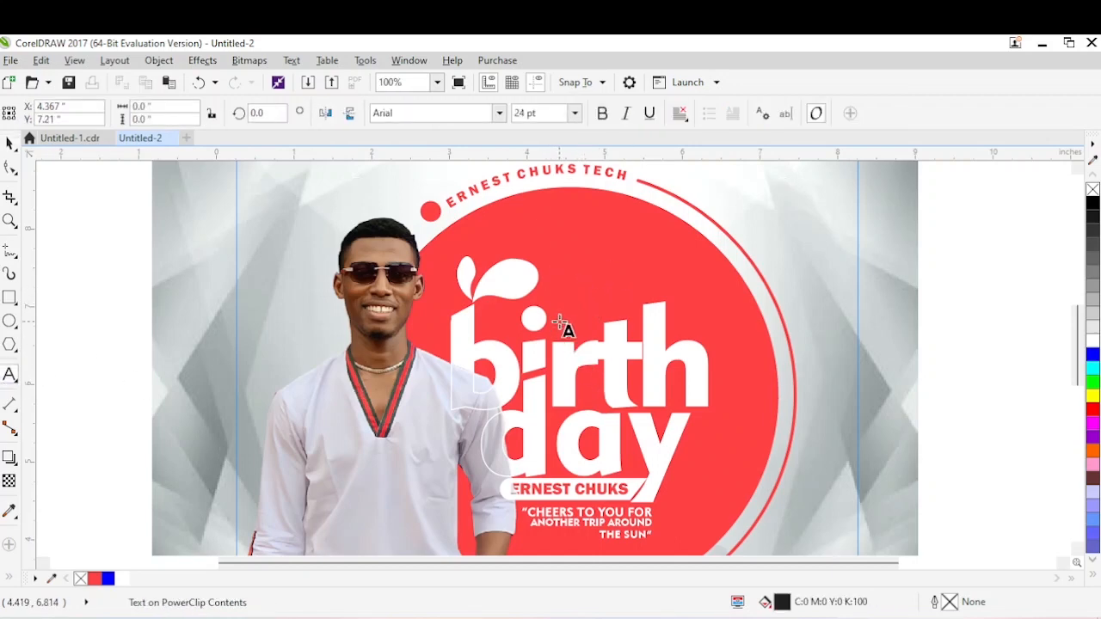
type("Happy")
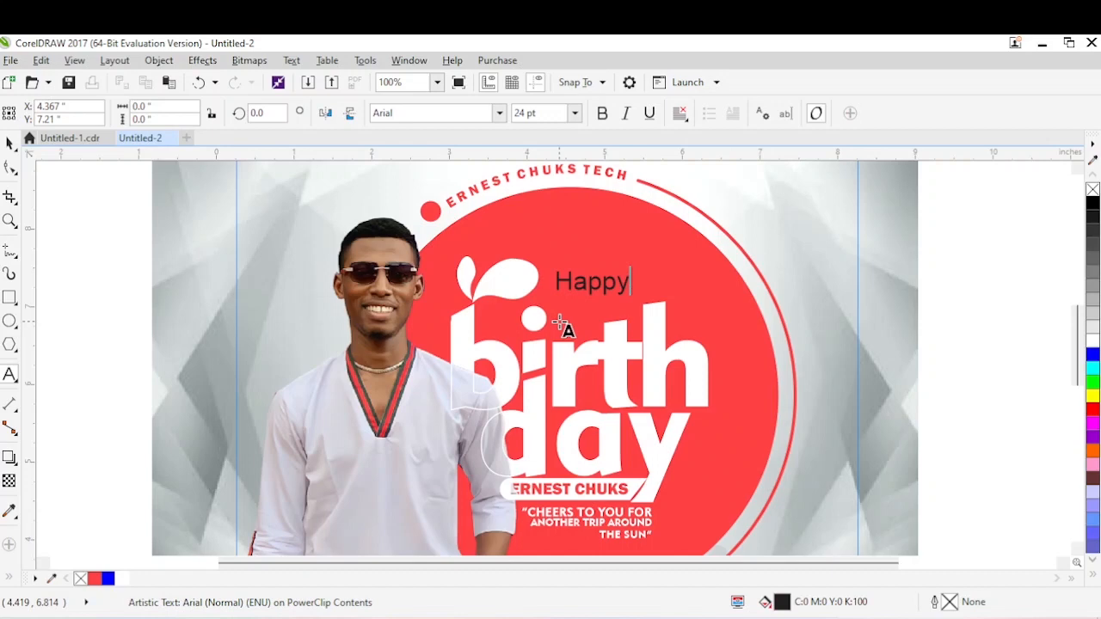
key("ctrl+a")
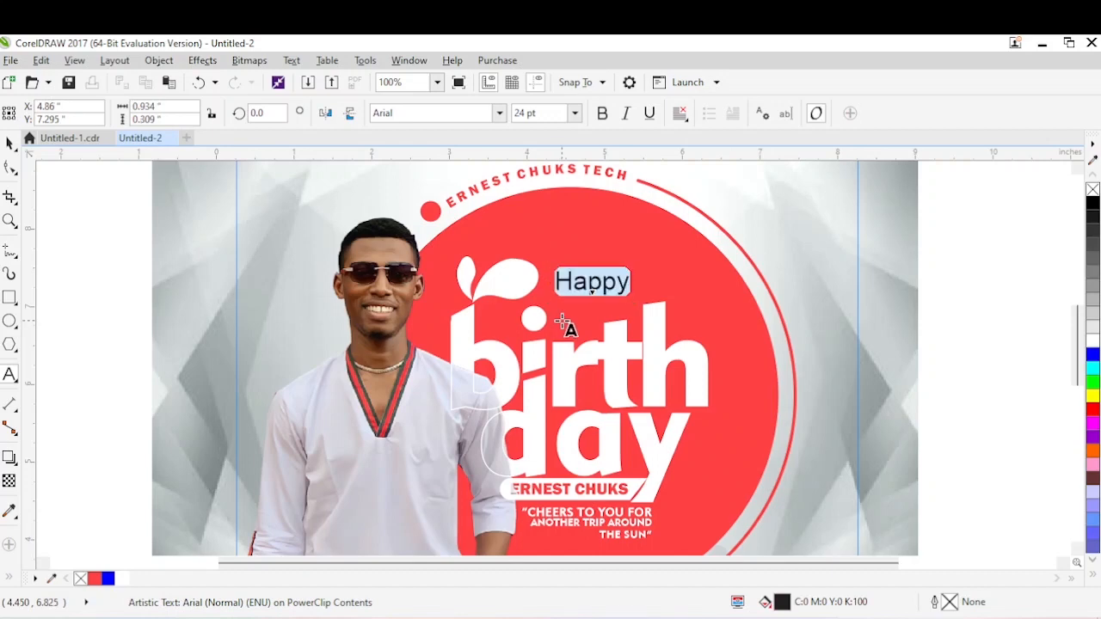
key("shift+F3")
key("Down")
key("Return")
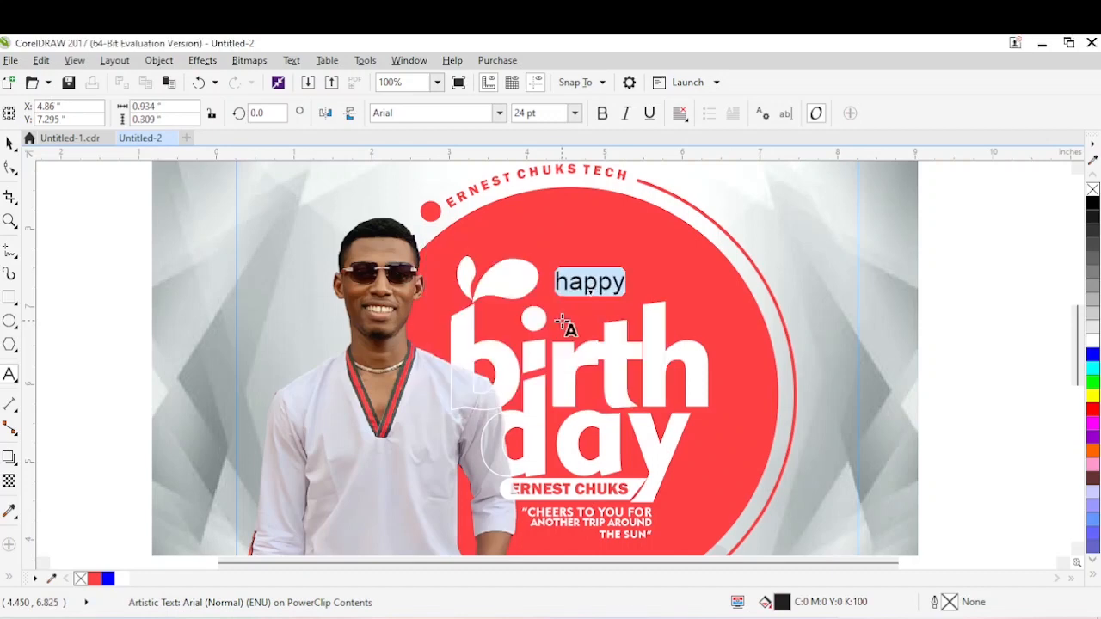
Set “happy” in Geometr415 Blk BT, enlarge it to about 27.7 pt just above “birth” and fill it white.
key("ctrl+space")
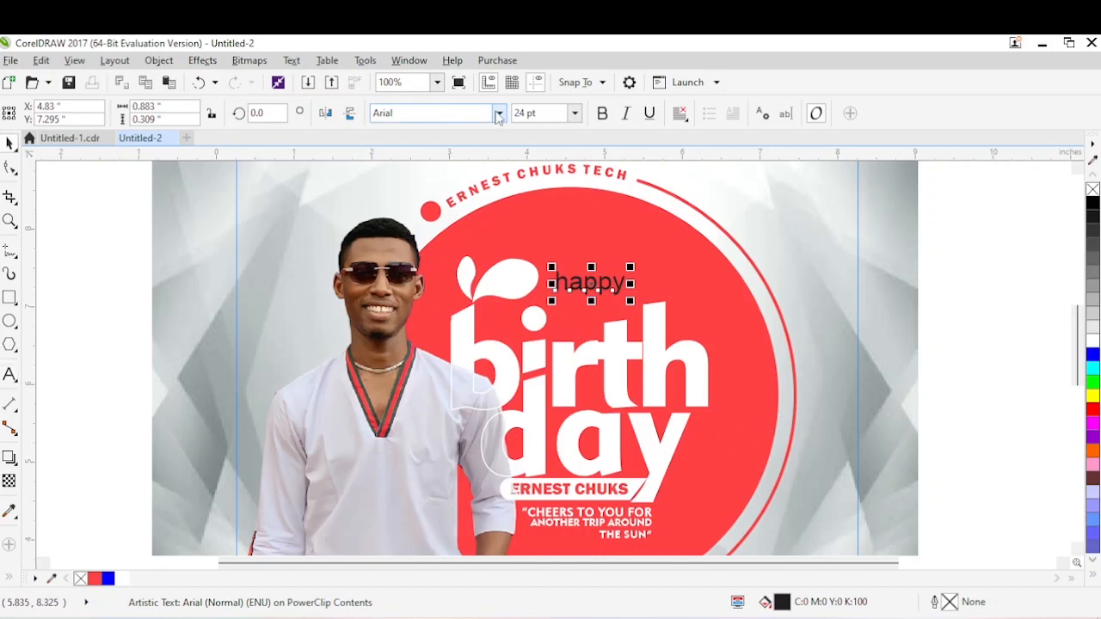
left_click(499, 116)
left_click(442, 165)
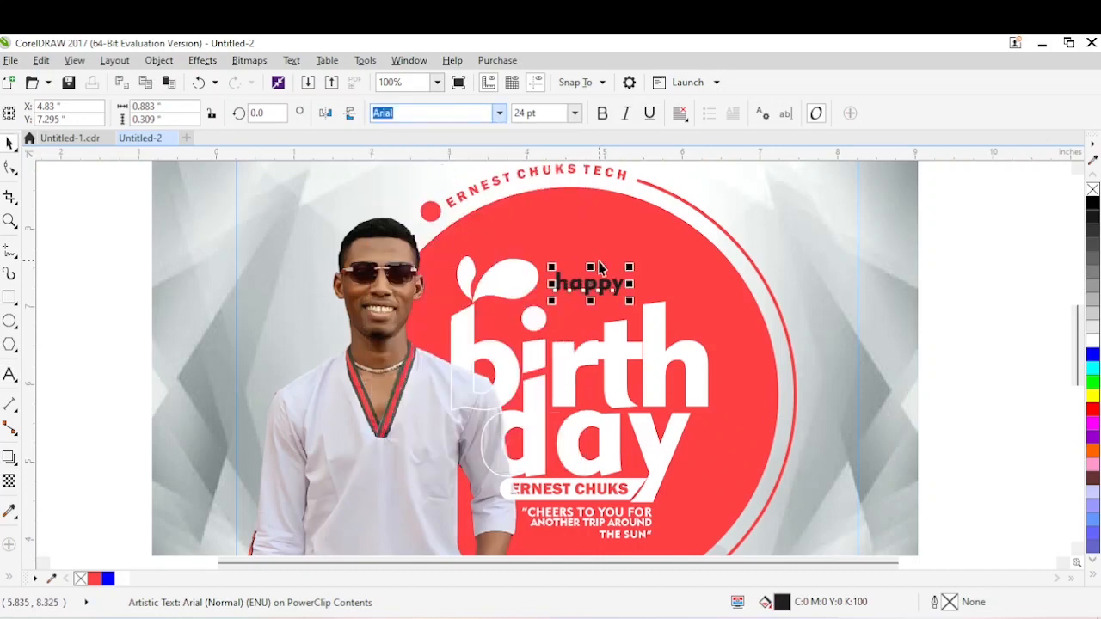
left_click_drag(596, 284, 626, 300)
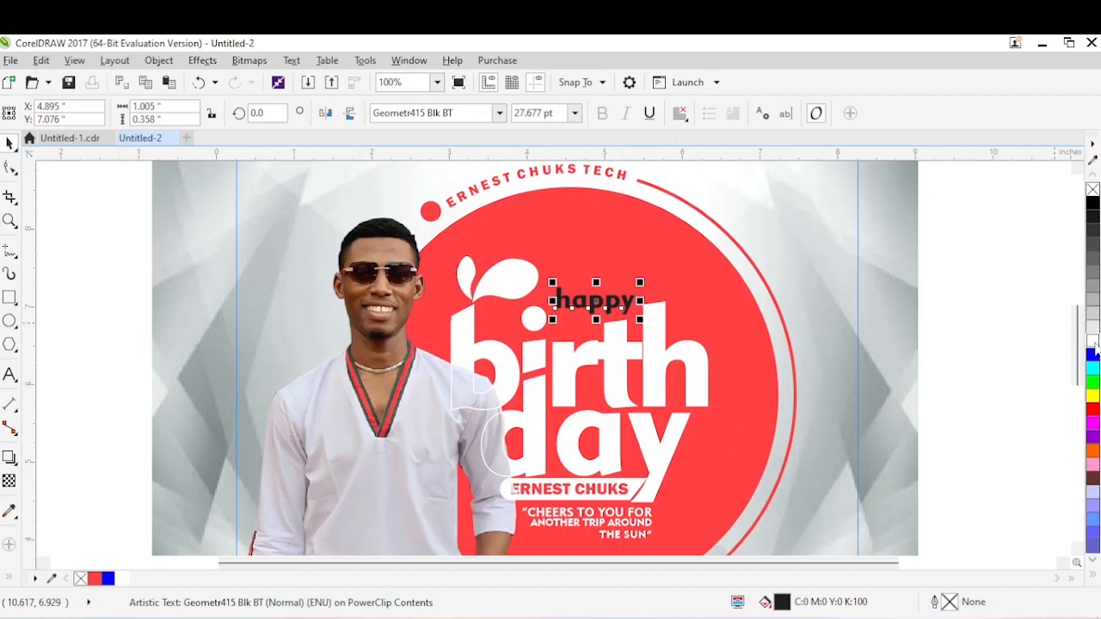
left_click(1094, 341)
Finish editing the PowerClip contents and remove the outline from the flyer's square frame.
right_click(673, 246)
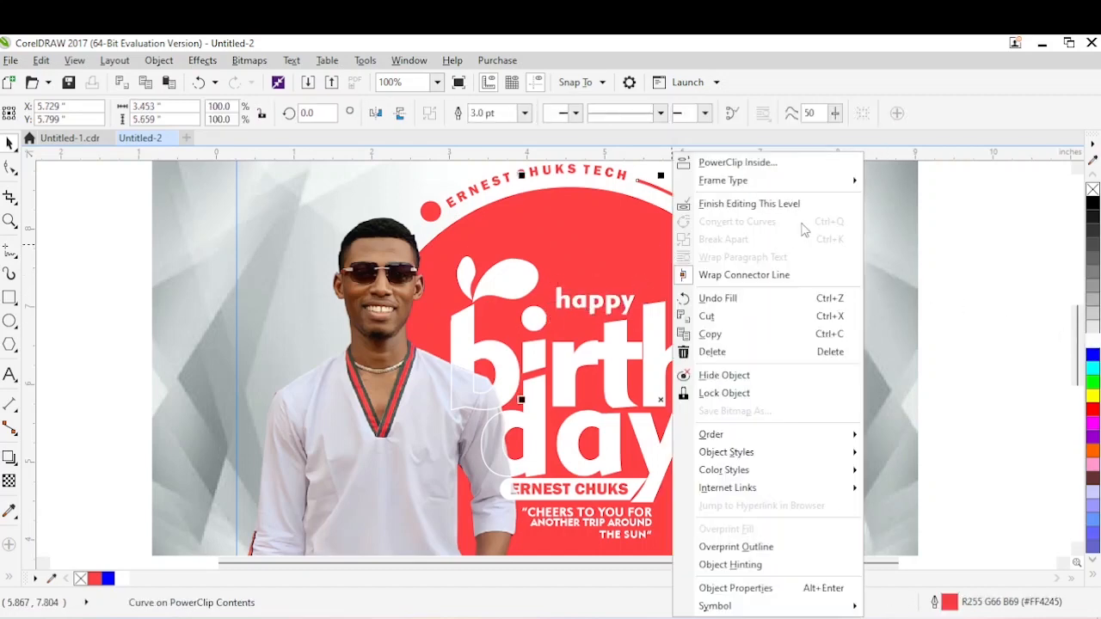
left_click(777, 206)
left_click(902, 251)
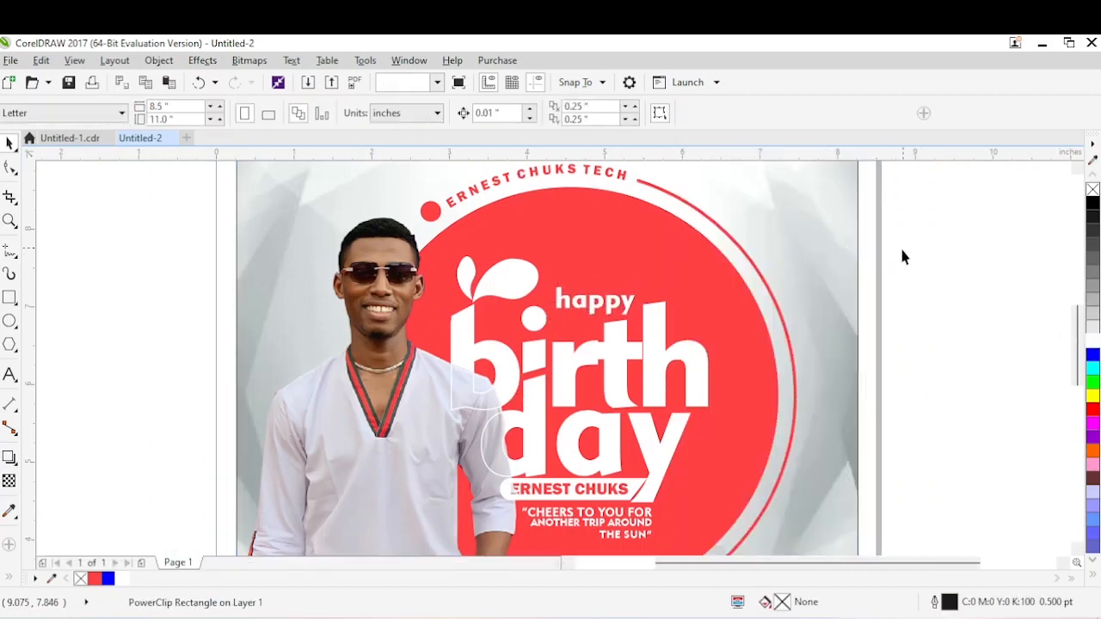
scroll(900, 247, "down", 1)
left_click(841, 288)
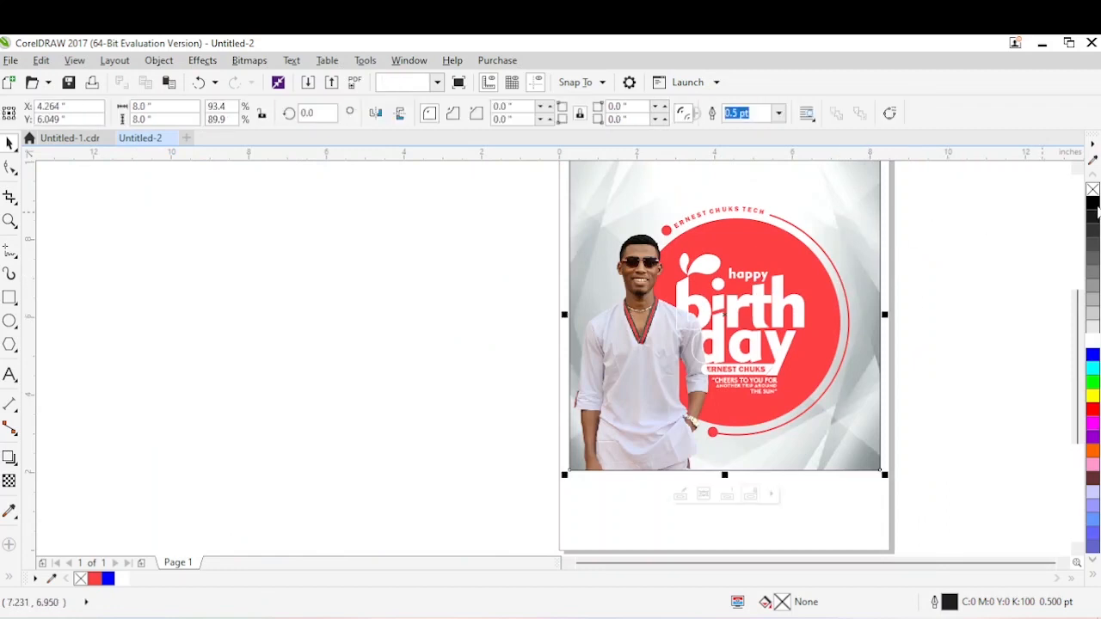
right_click(1092, 189)
Extend the flyer frame's left edge outward by about 0.169 in, close to the page edge.
left_click_drag(385, 491, 378, 491)
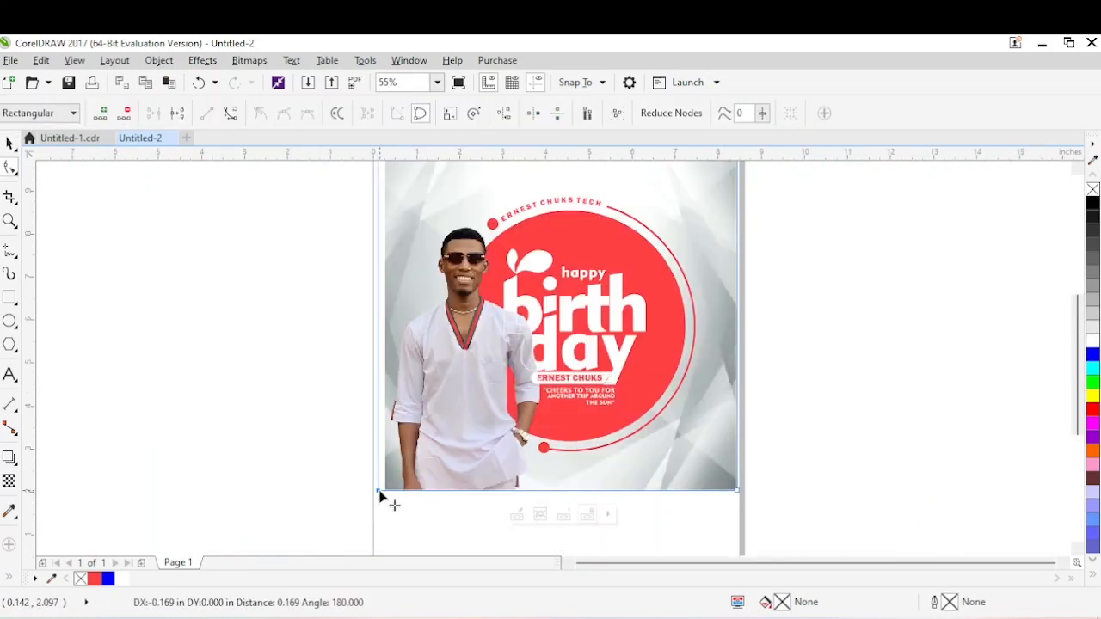
key("space")
left_click(842, 319)
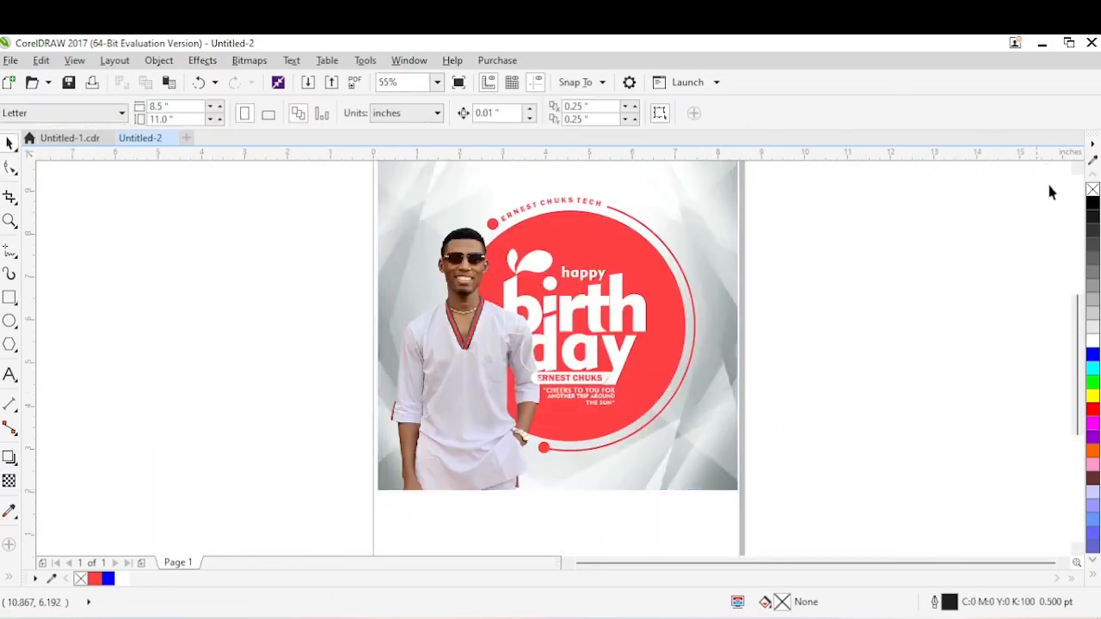
Check the reference flyer and add its side credit as the text “youtube@computer master class” beside the page.
scroll(857, 290, "up", 1)
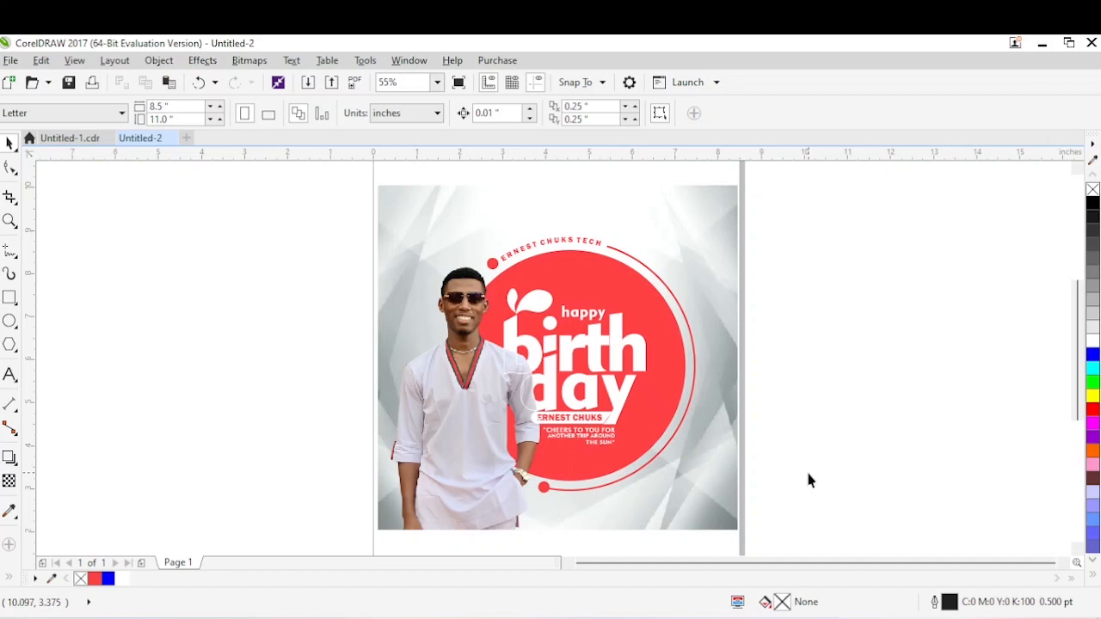
left_click(73, 138)
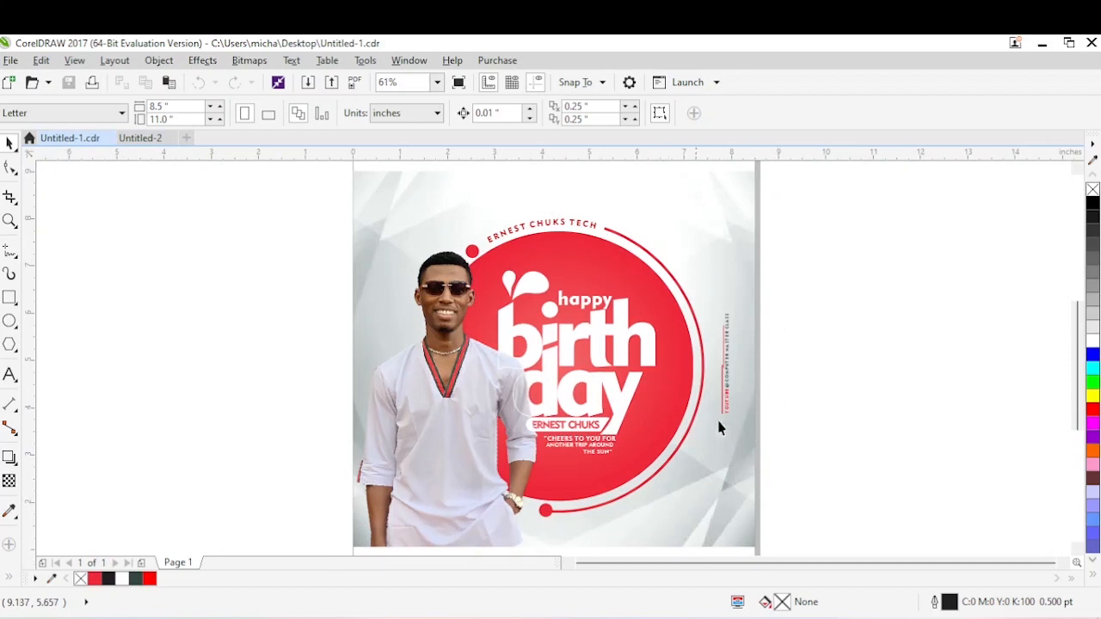
left_click(147, 140)
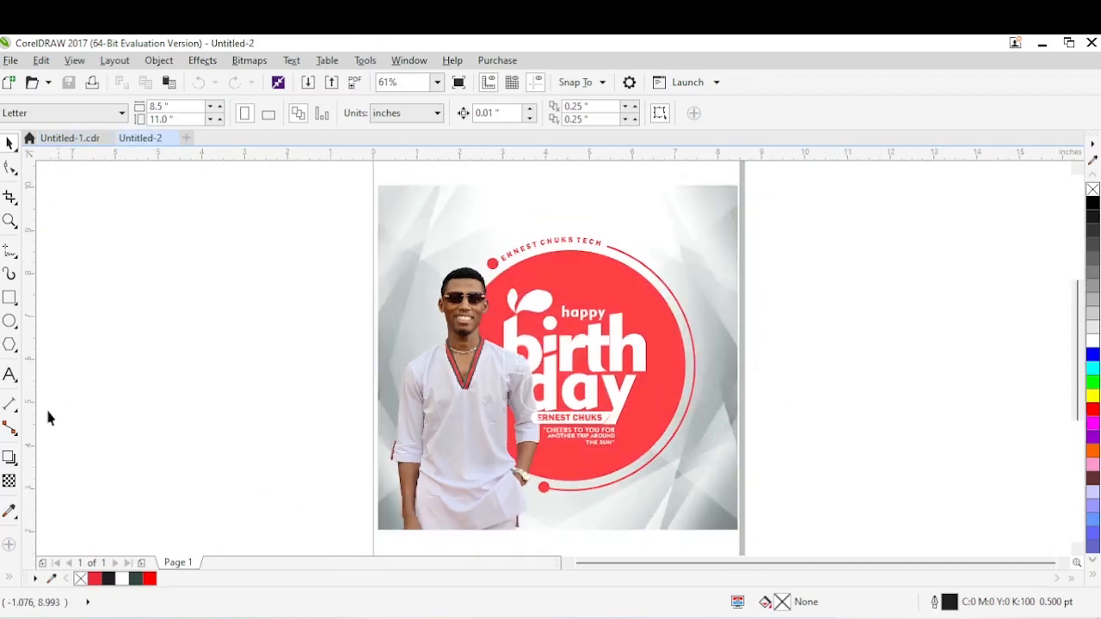
left_click(9, 376)
left_click(187, 432)
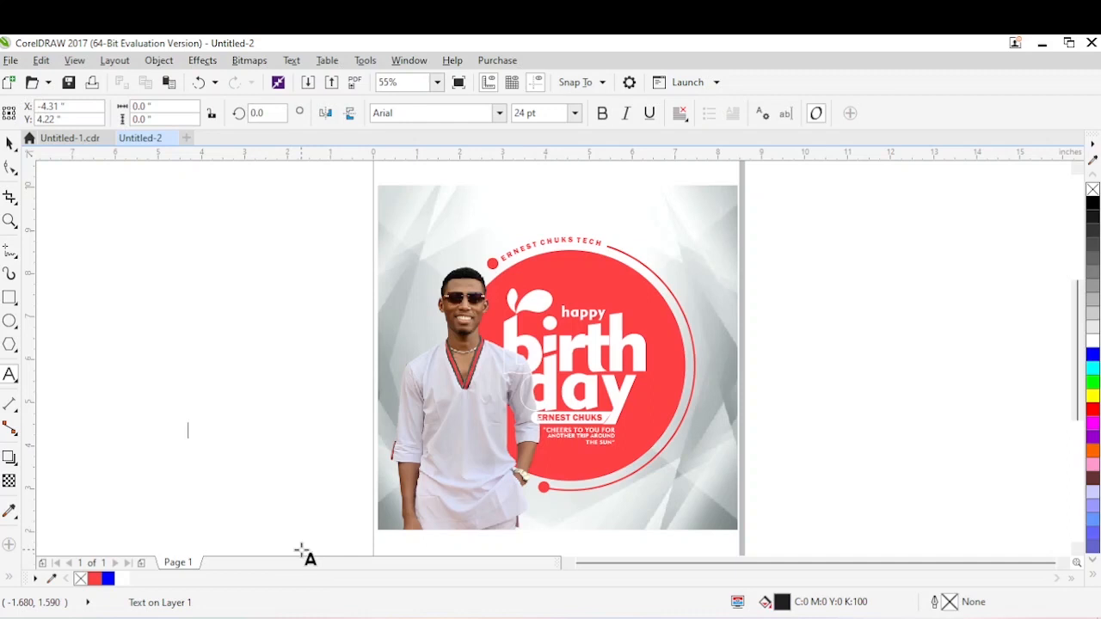
type("youtube")
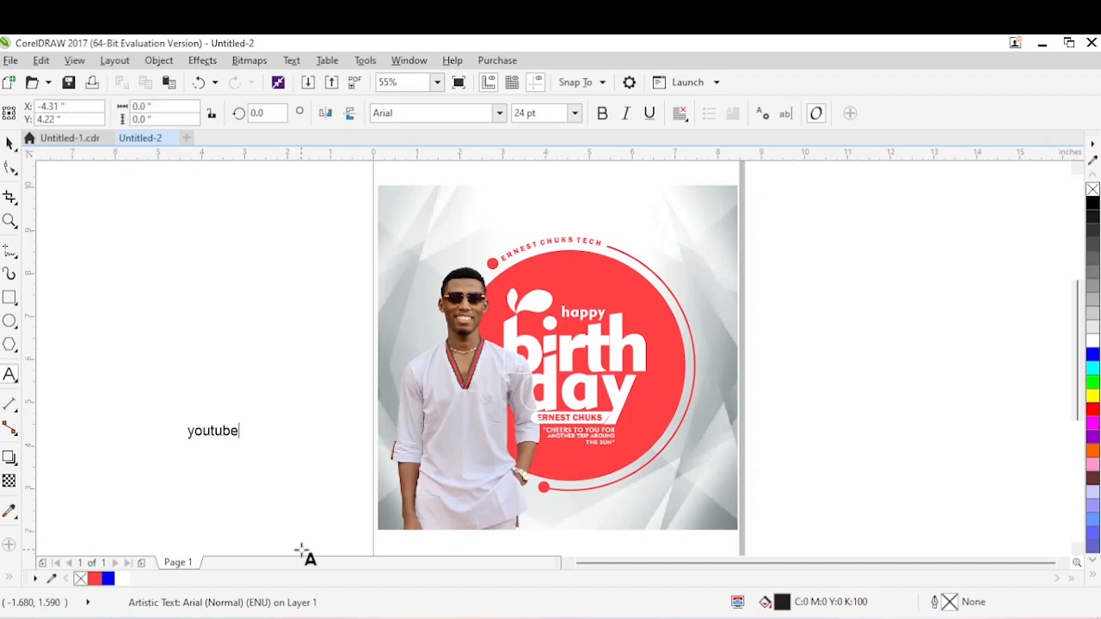
type("@computer master clas")
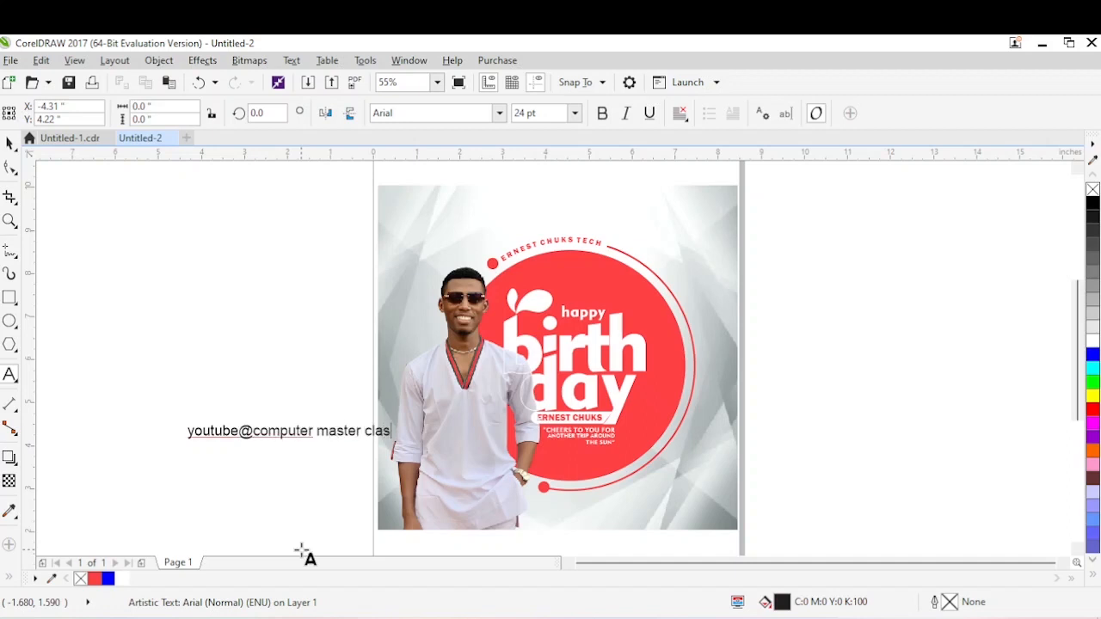
type("s")
Convert the whole “youtube@computer master class” text to uppercase.
key("ctrl+a")
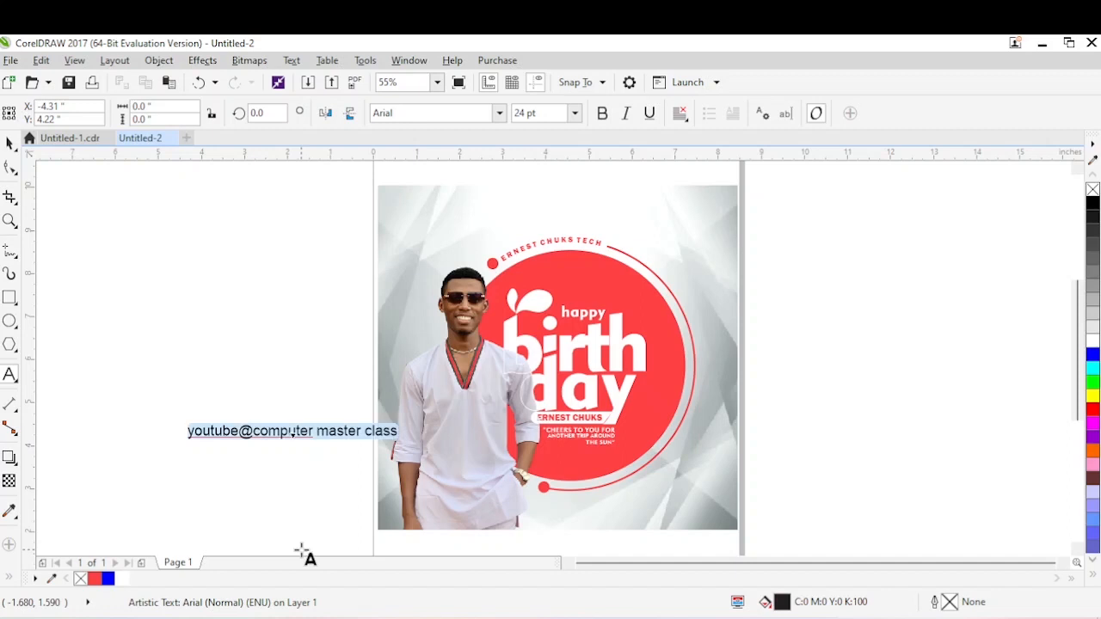
key("shift+F3")
left_click(465, 318)
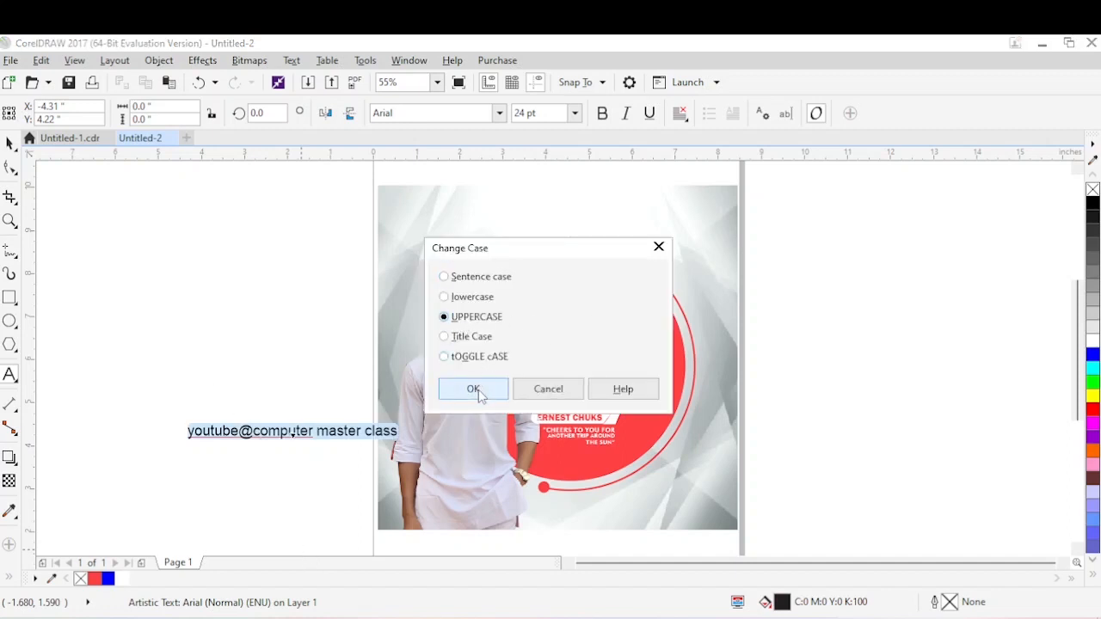
left_click(475, 389)
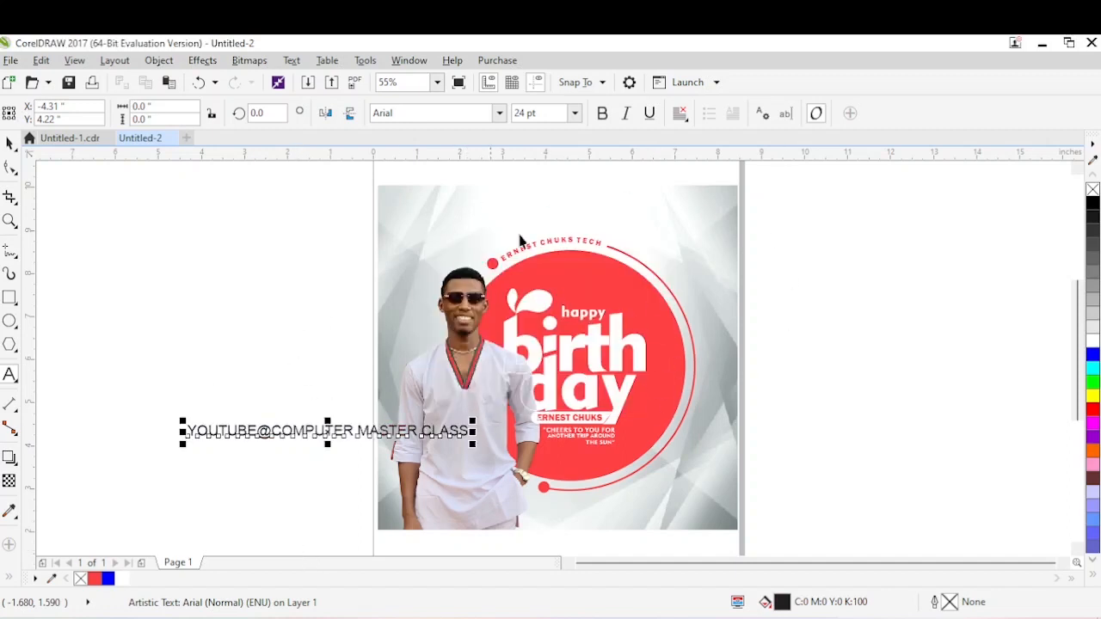
Set the credit line in Franklin Gothic Heavy at 7 pt and move it across the flyer's right edge beside the circle.
left_click(499, 112)
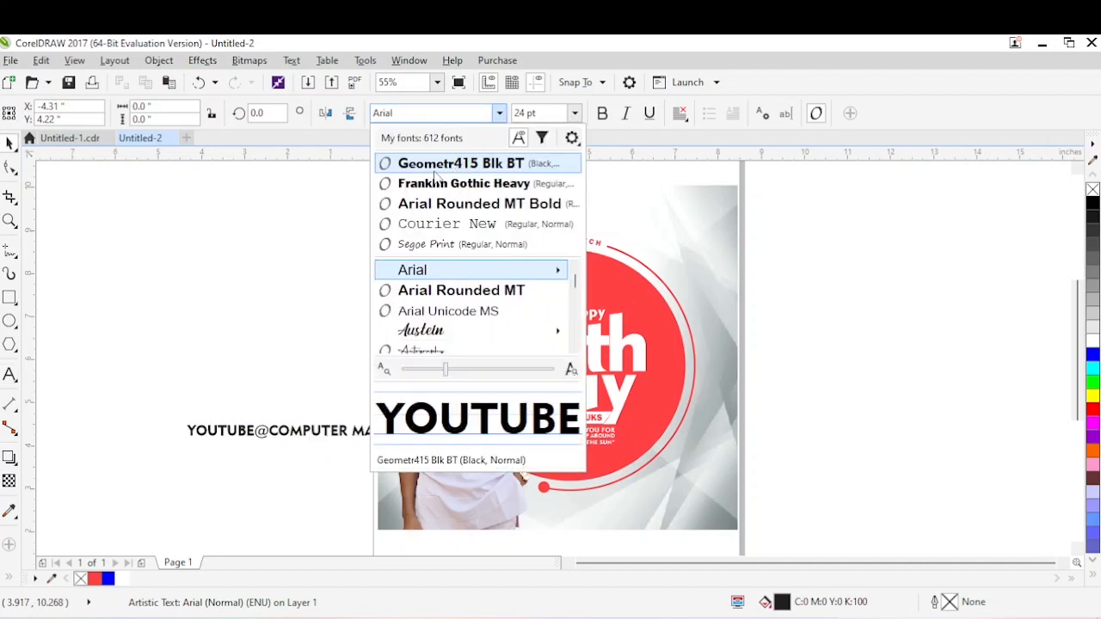
left_click(438, 183)
left_click(574, 113)
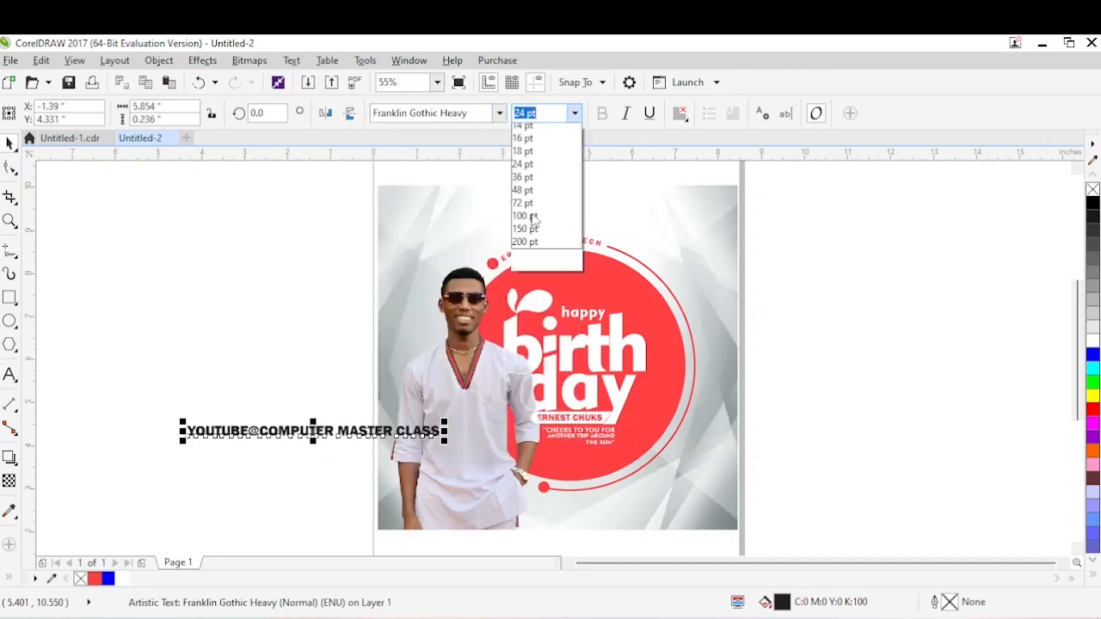
left_click(523, 151)
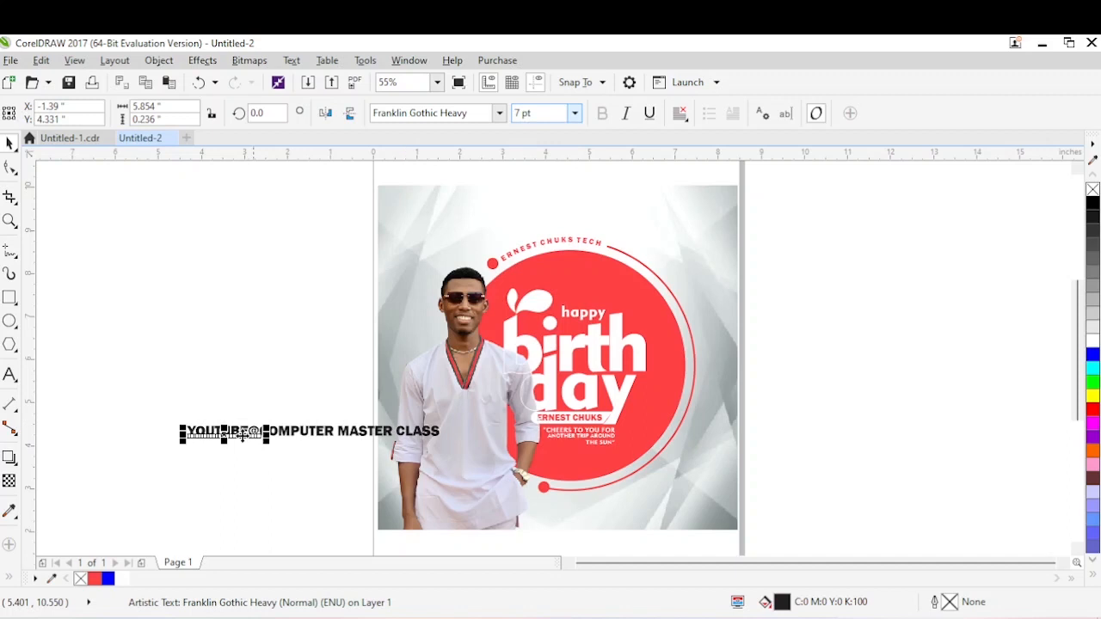
left_click_drag(256, 436, 765, 366)
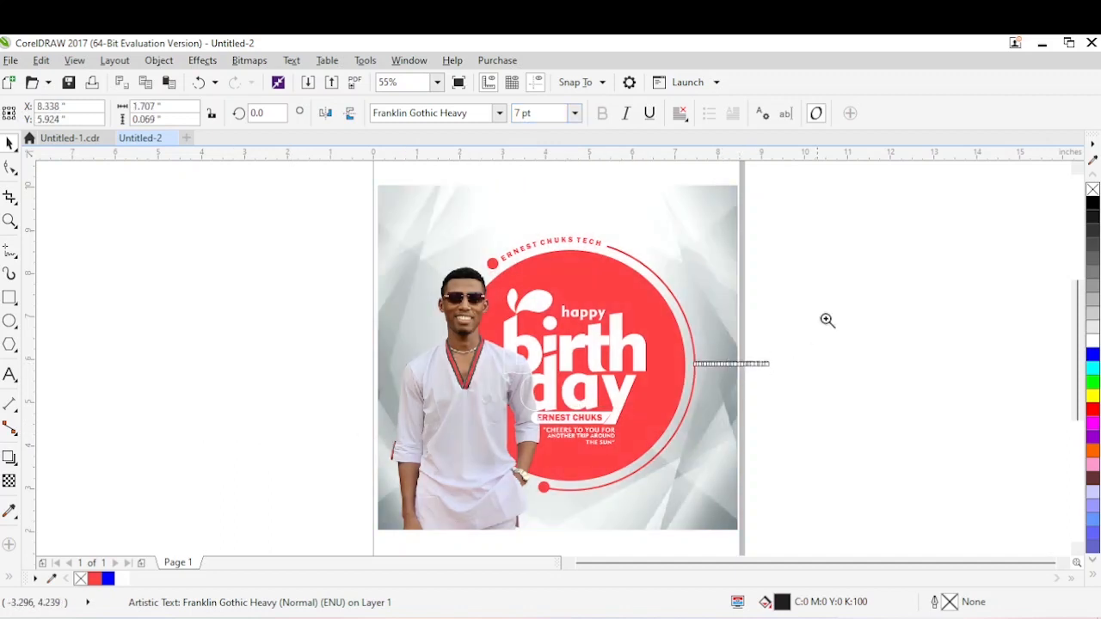
Colour only the “YOUTUBE@” part of the credit line red.
left_click_drag(850, 270, 732, 387)
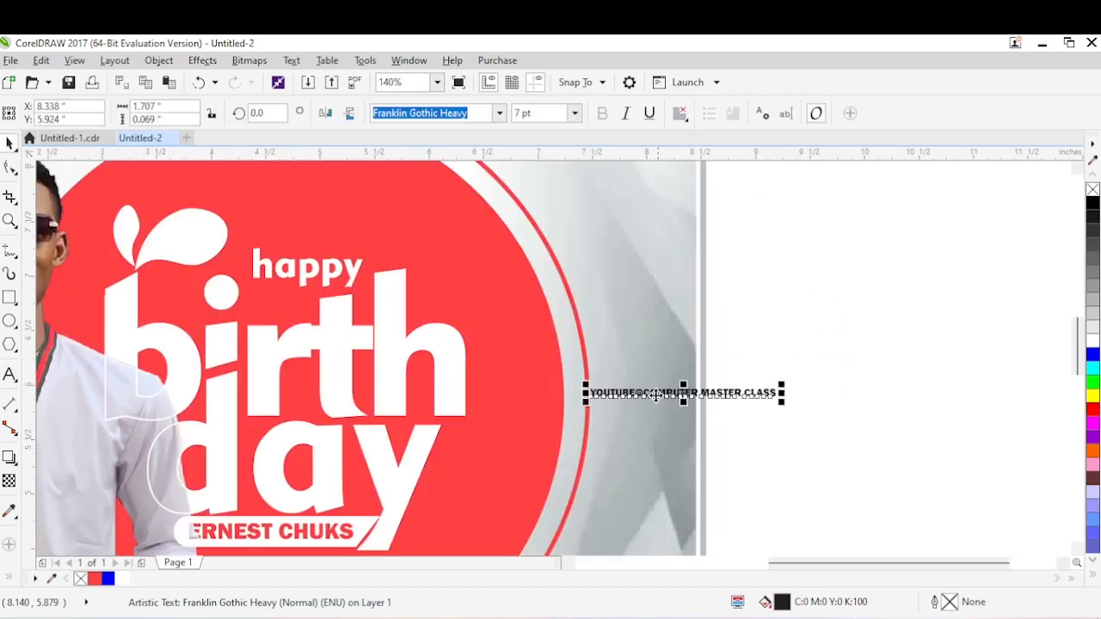
double_click(645, 394)
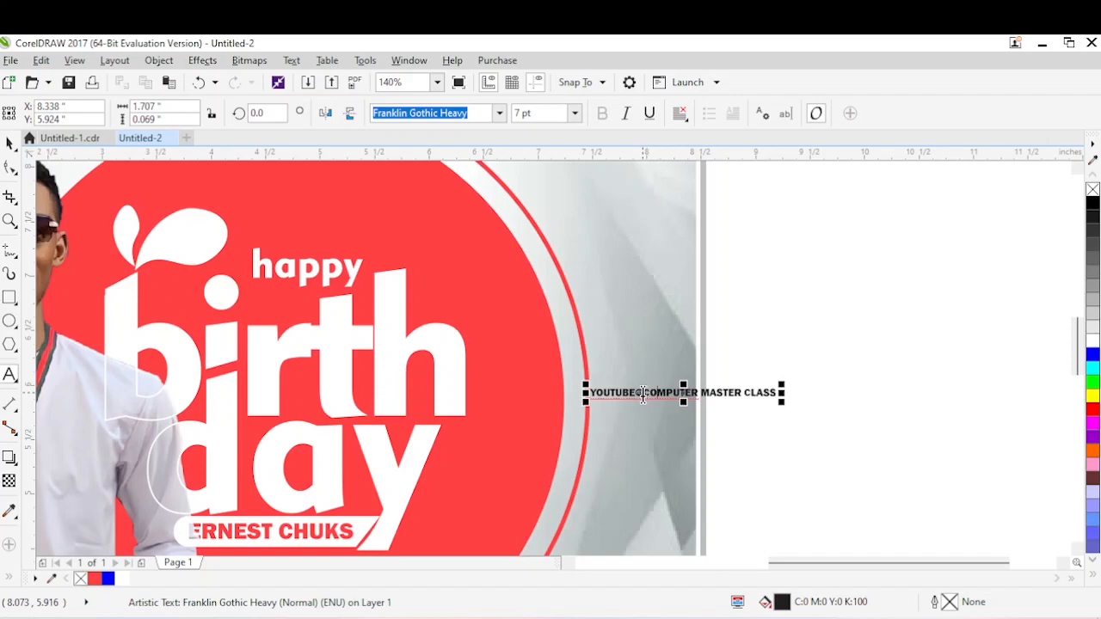
left_click(1093, 410)
key("Escape")
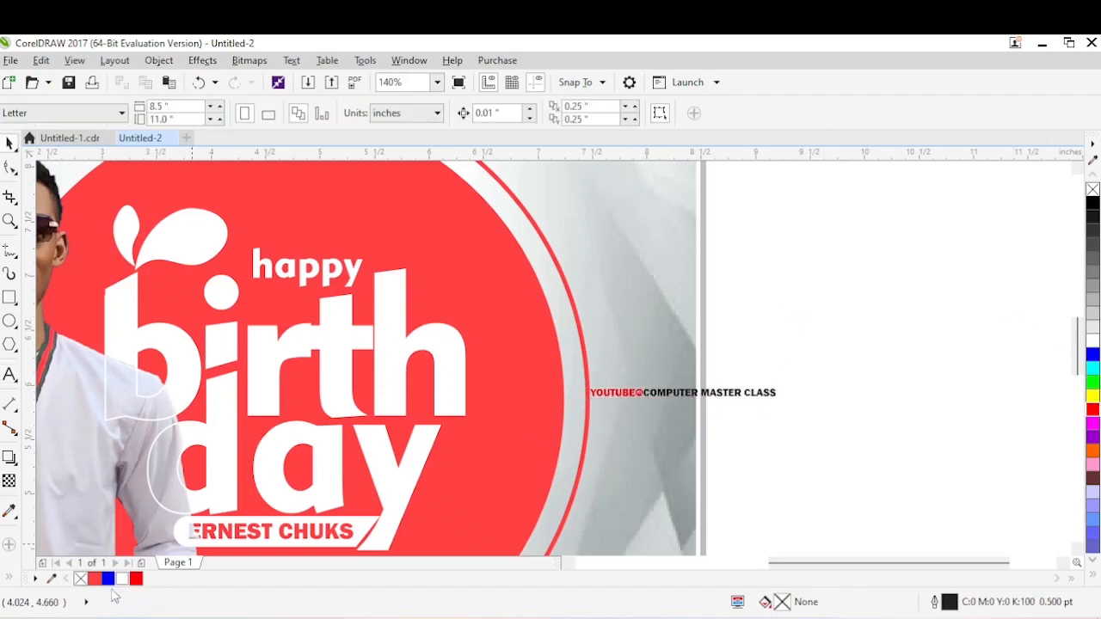
Rotate the “YOUTUBE@COMPUTER MASTER CLASS” credit line by 90° and move it just inside the flyer's right edge.
left_click(651, 396)
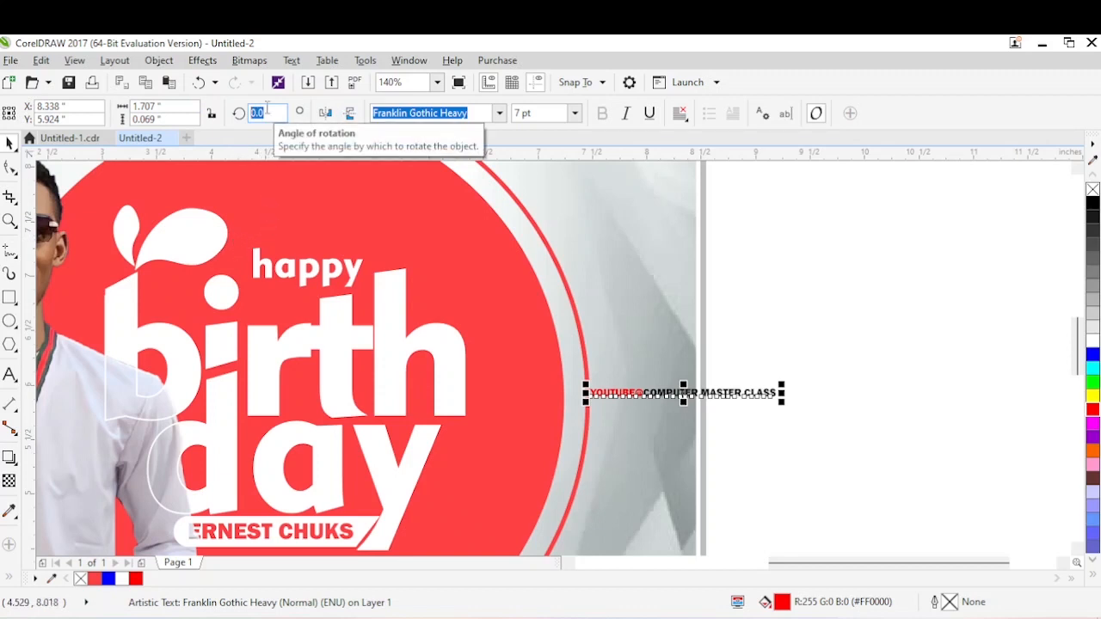
type("90")
key("Return")
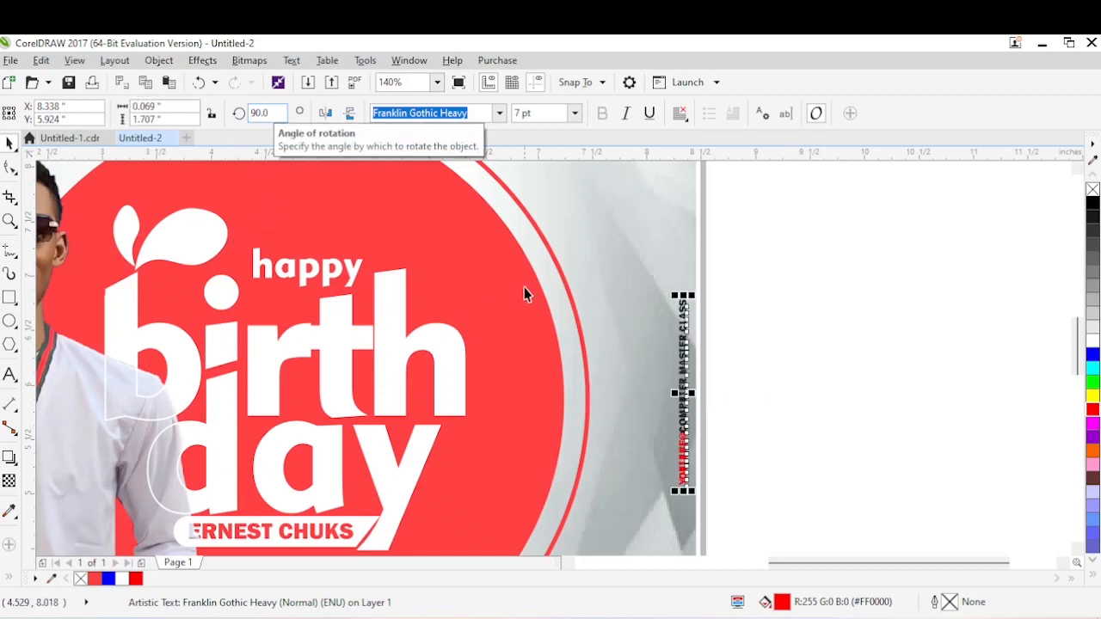
left_click_drag(686, 389, 662, 392)
Widen the vertical credit line's letter spacing, then scale it down to about 1.64" long and place it beside “PROUDLY DESIGNED BY”.
left_click(9, 166)
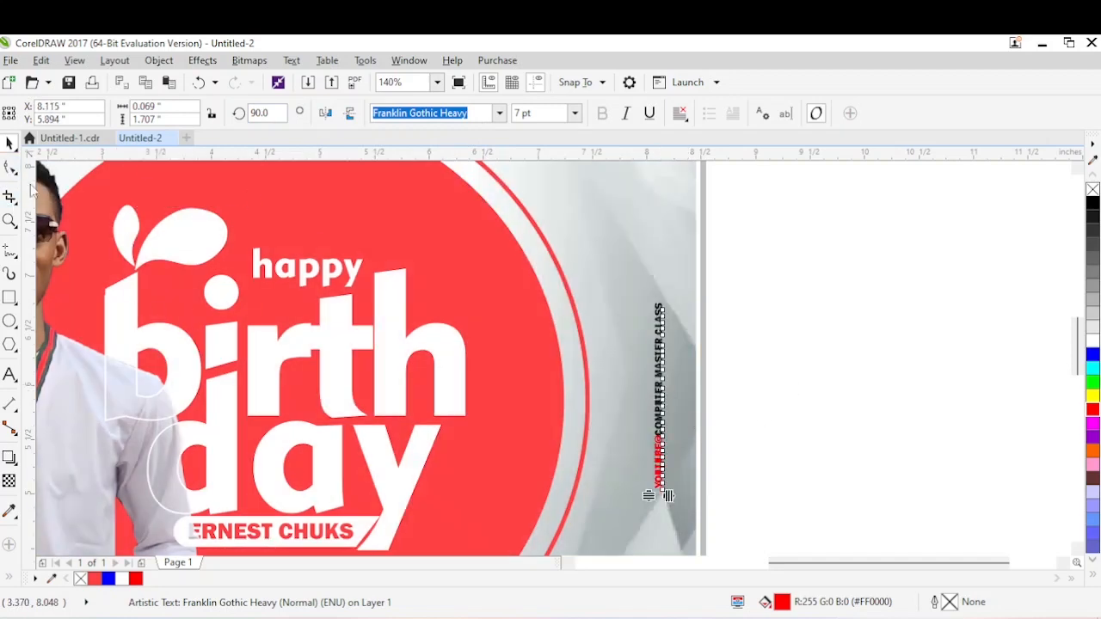
left_click_drag(670, 496, 687, 515)
key("space")
left_click_drag(666, 264, 663, 305)
left_click_drag(658, 392, 651, 405)
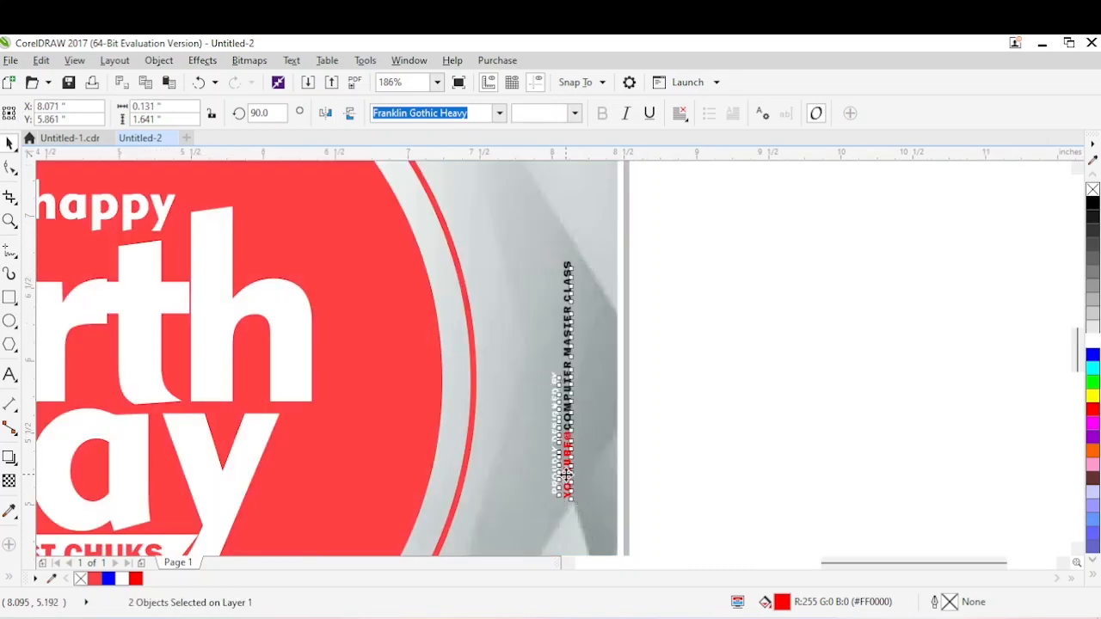
left_click(752, 405)
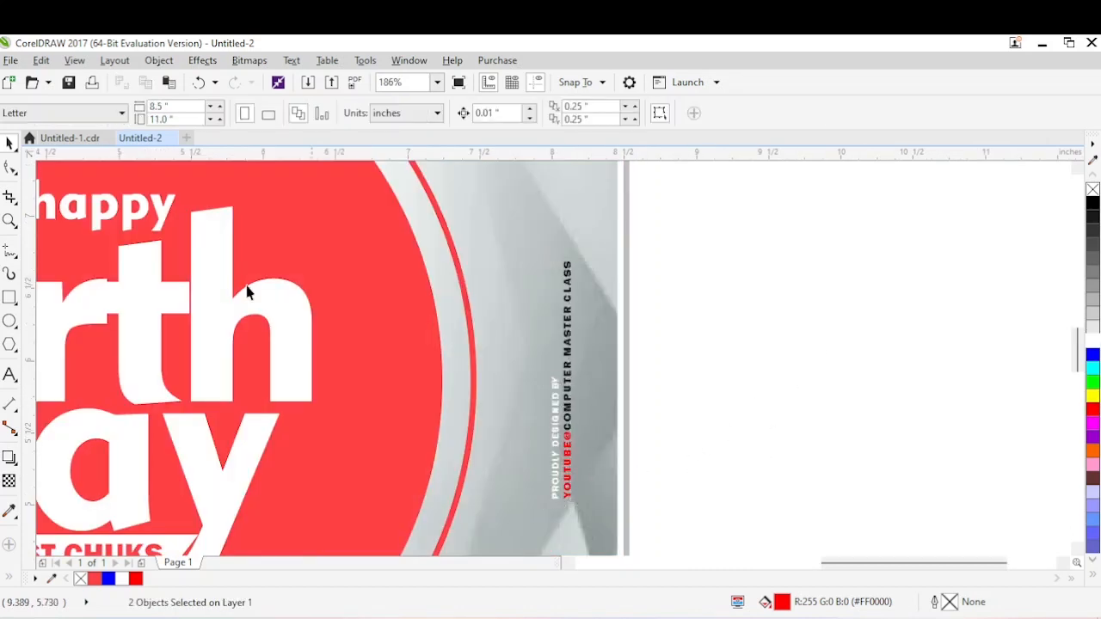
Draw a straight vertical line about 1.09" long upward from the end of “PROUDLY DESIGNED BY” and give it a white outline.
left_click(9, 250)
left_click_drag(558, 380, 558, 209)
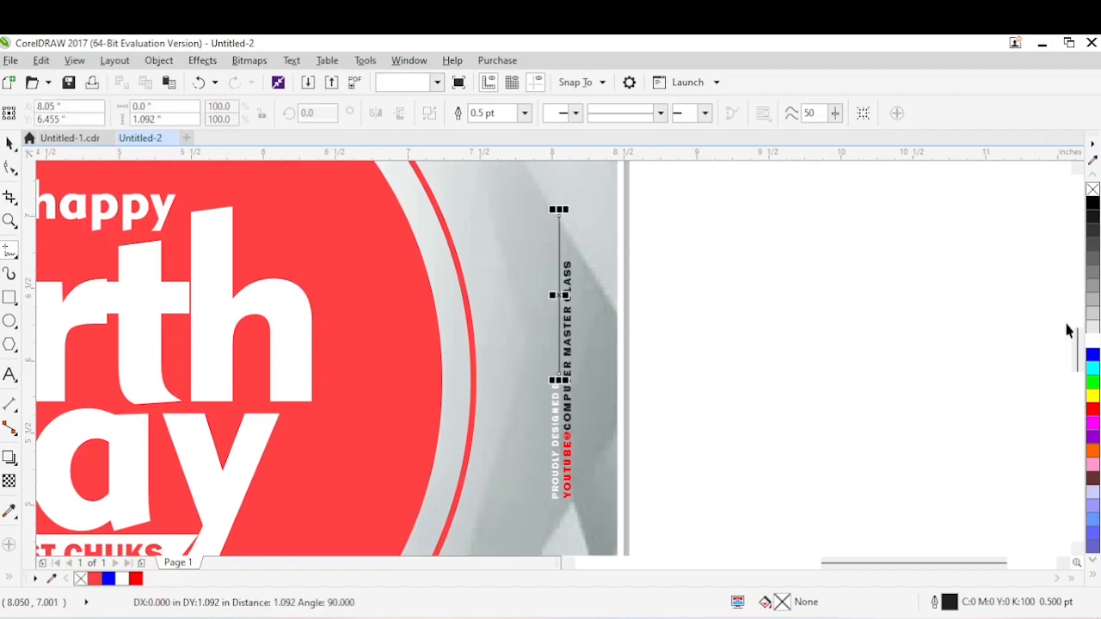
right_click(1093, 342)
left_click(693, 287)
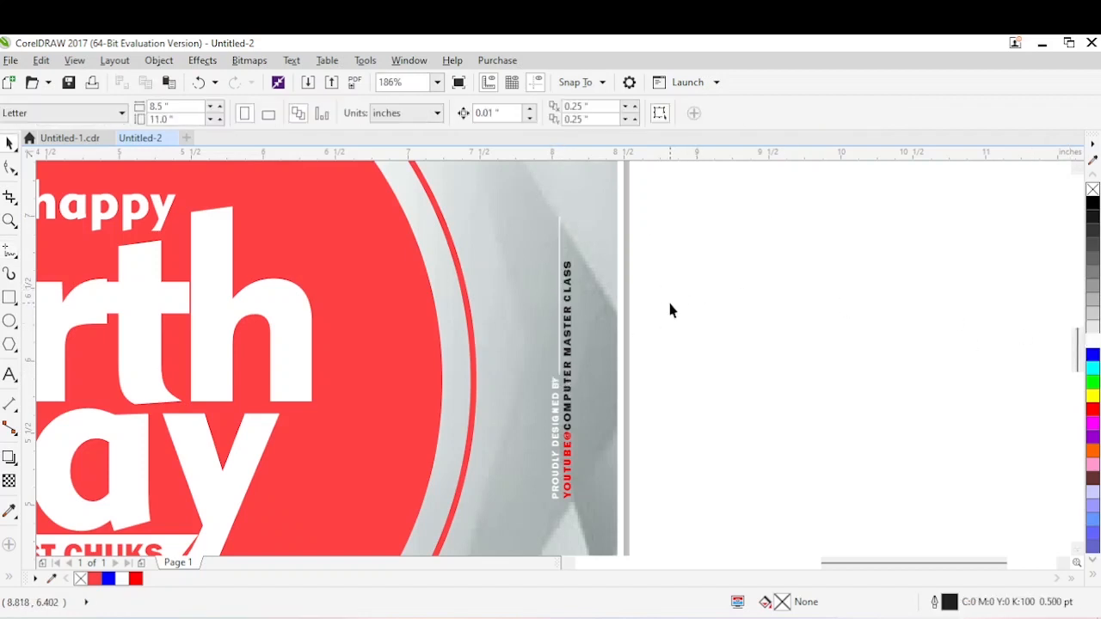
Show the whole flyer in full-screen preview to check the overall design.
scroll(668, 299, "down", 3)
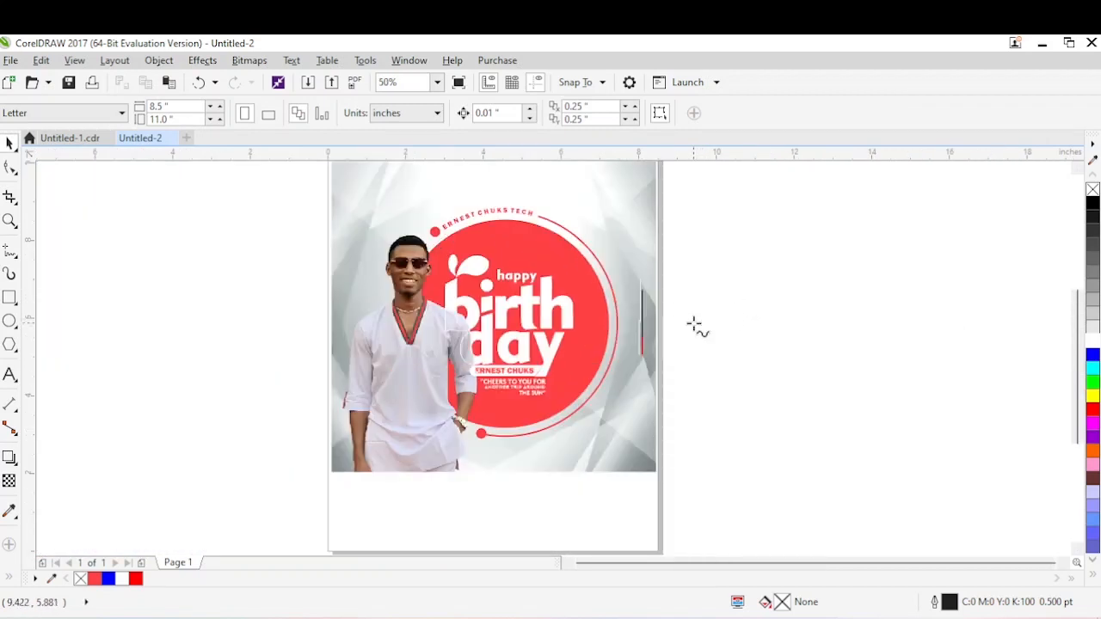
key("F5")
scroll(694, 324, "up", 1)
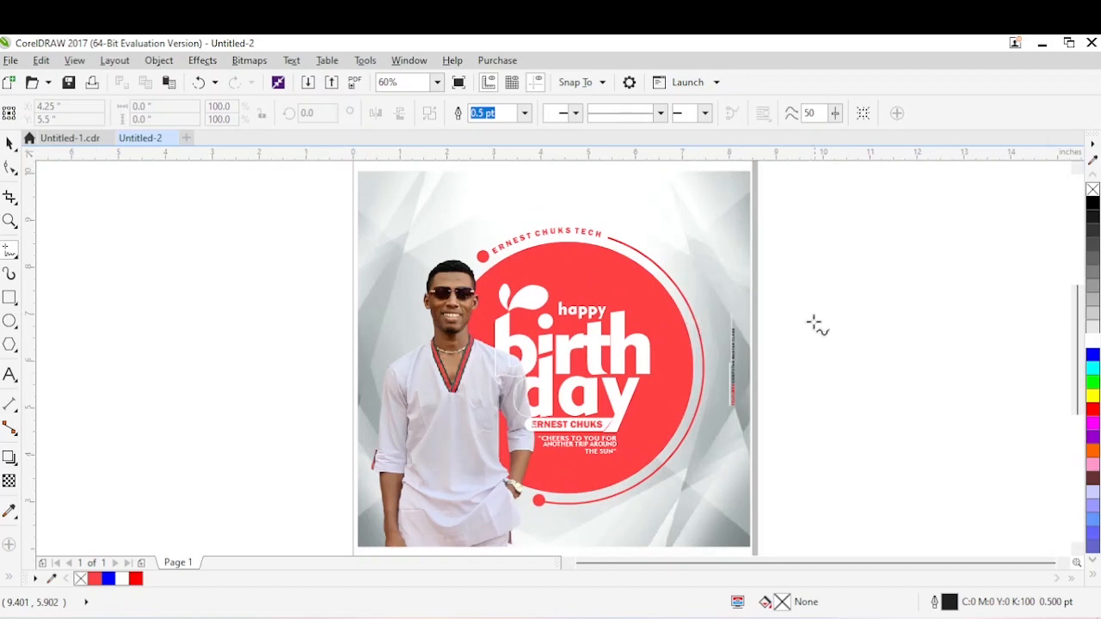
key("space")
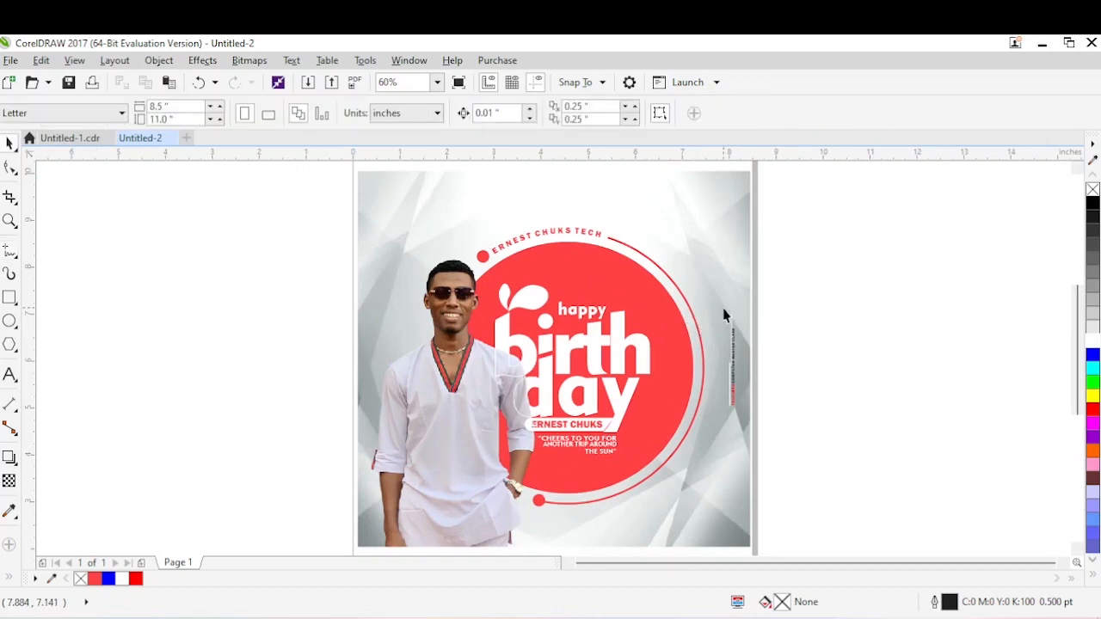
key("F9")
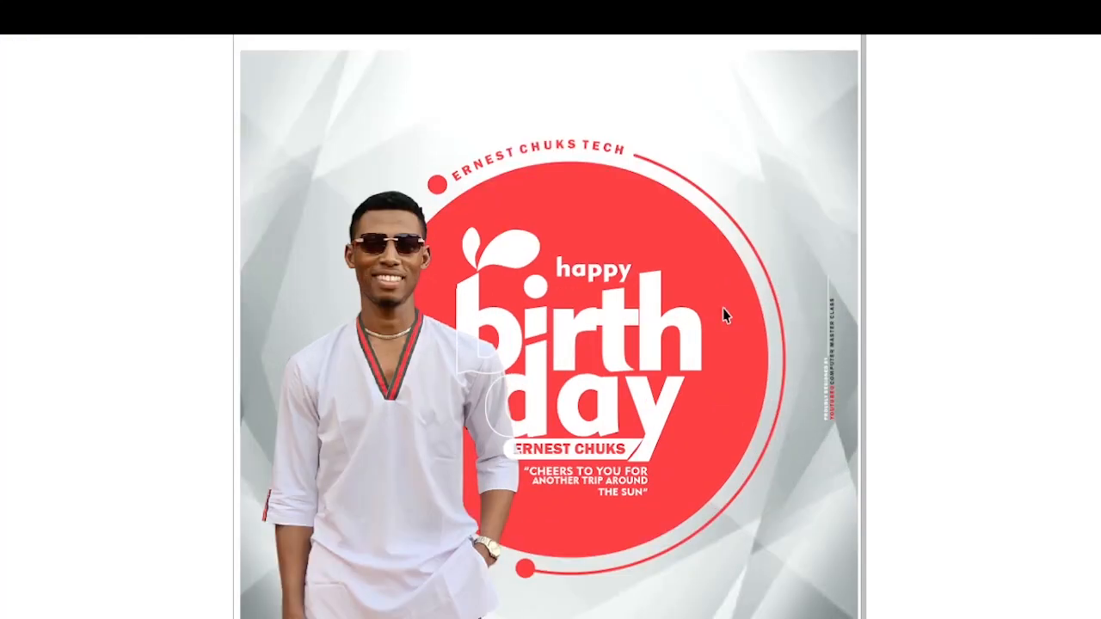